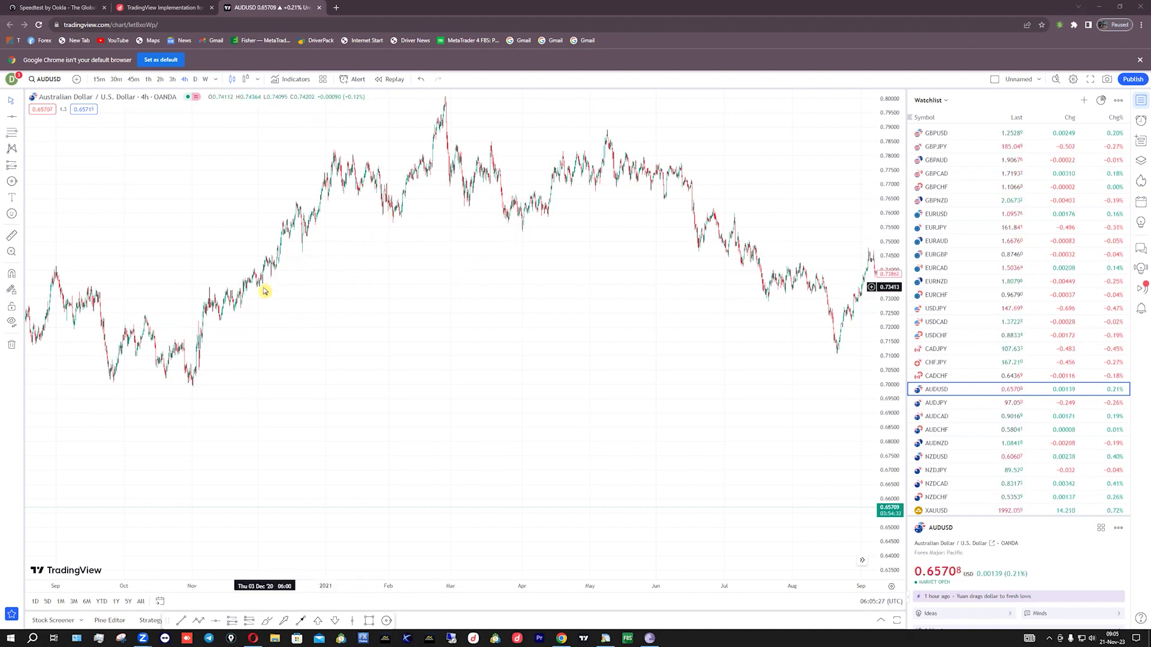
# - Examine the AUDUSD 4-hour price swings across 2020 and 2021
pyautogui.moveTo(630, 230); pyautogui.dragTo(356, 228)
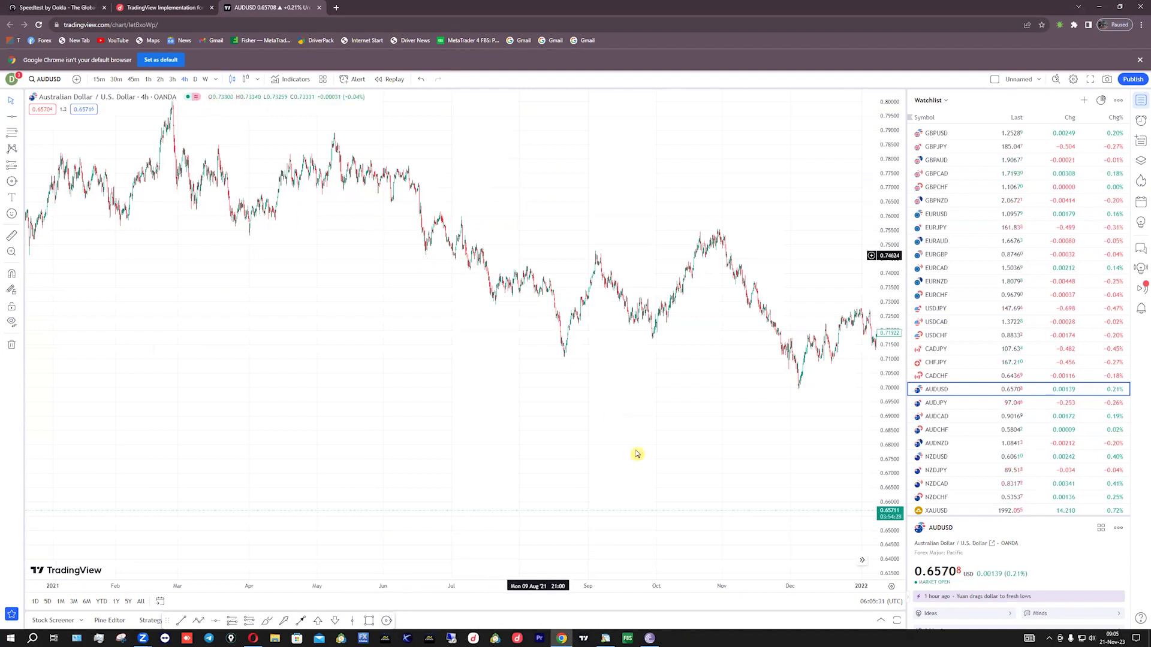
pyautogui.moveTo(156, 260); pyautogui.dragTo(406, 275)
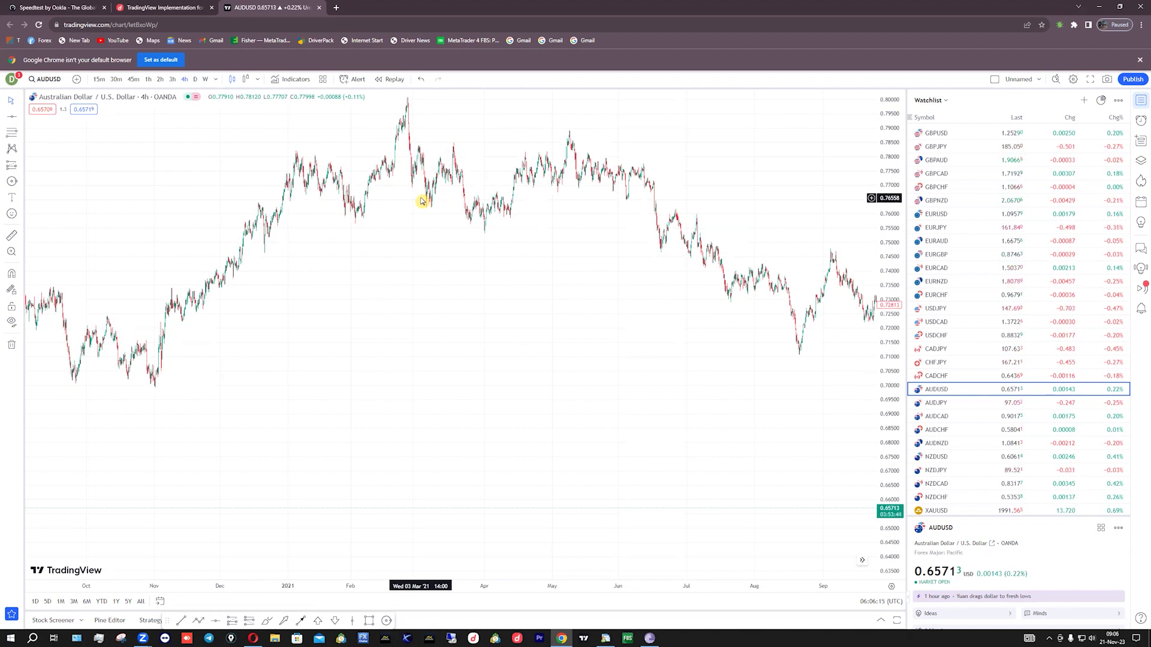
pyautogui.hscroll(-5, 419, 360)
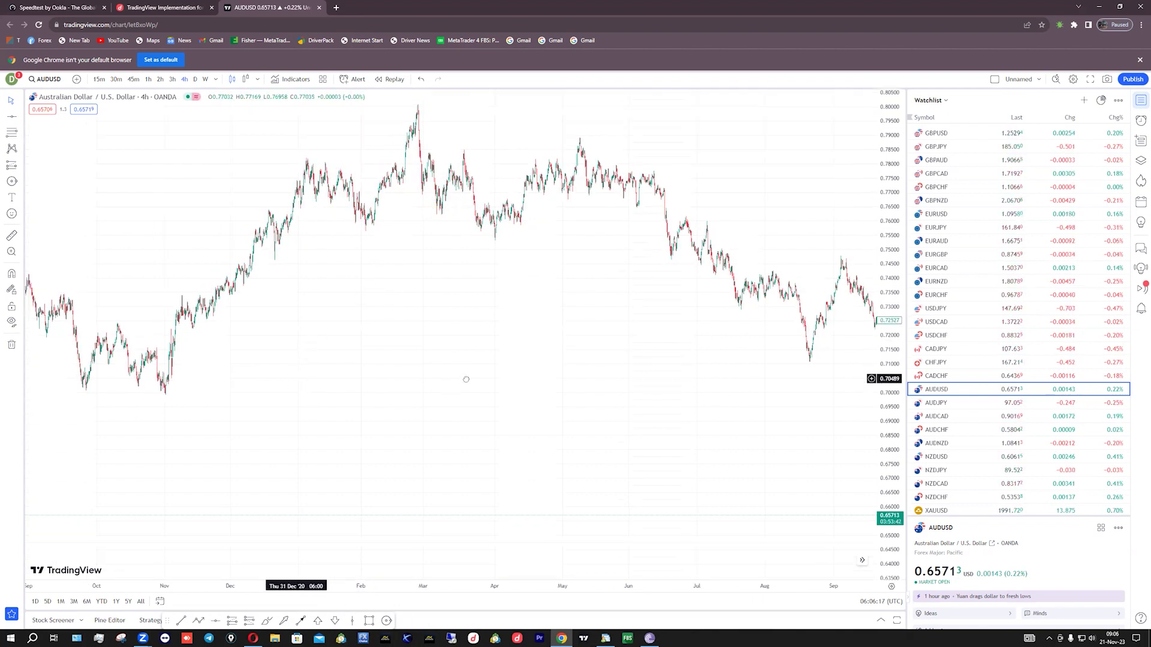
pyautogui.hscroll(-4, 294, 377)
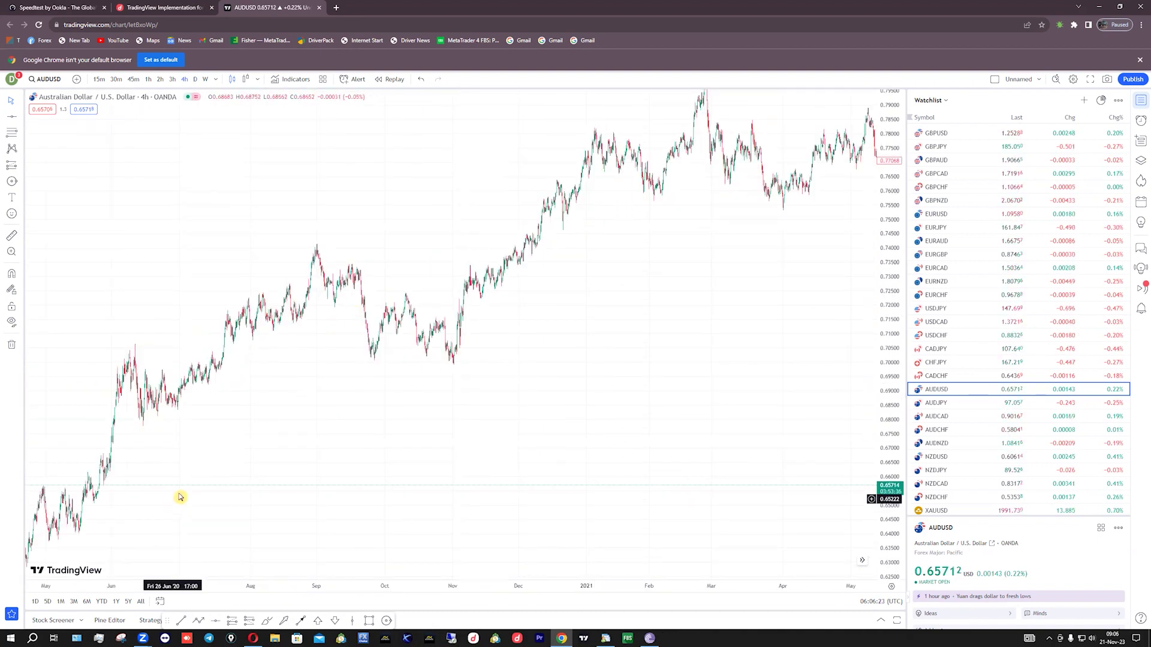
pyautogui.hscroll(-3, 180, 419)
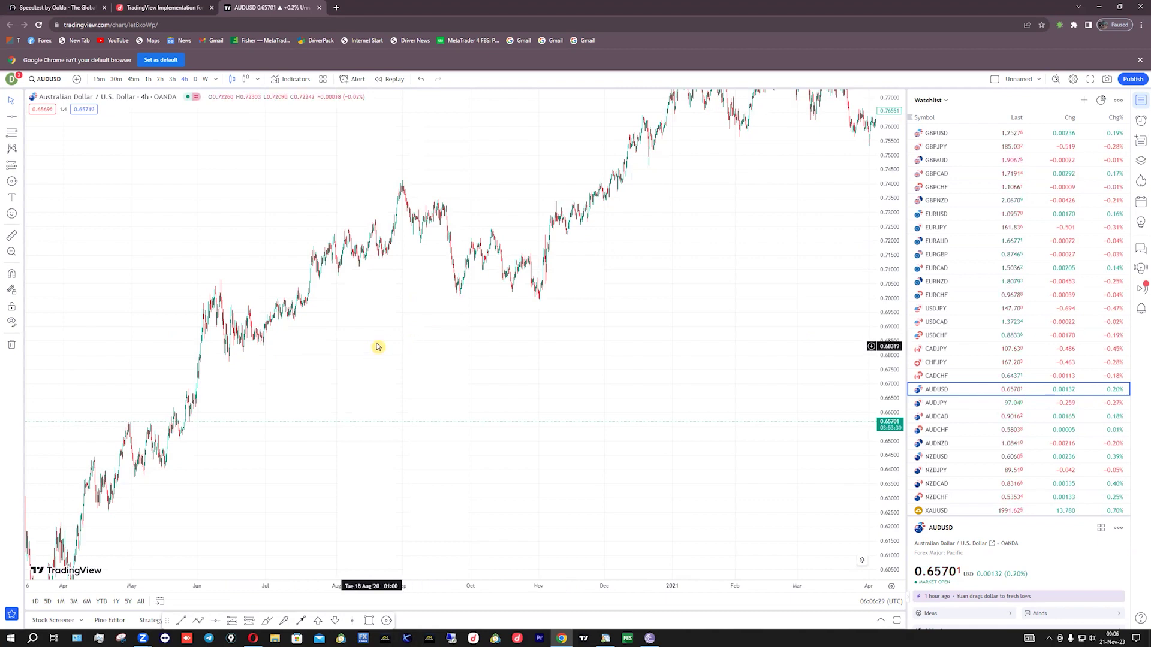
pyautogui.hscroll(-1, 377, 344)
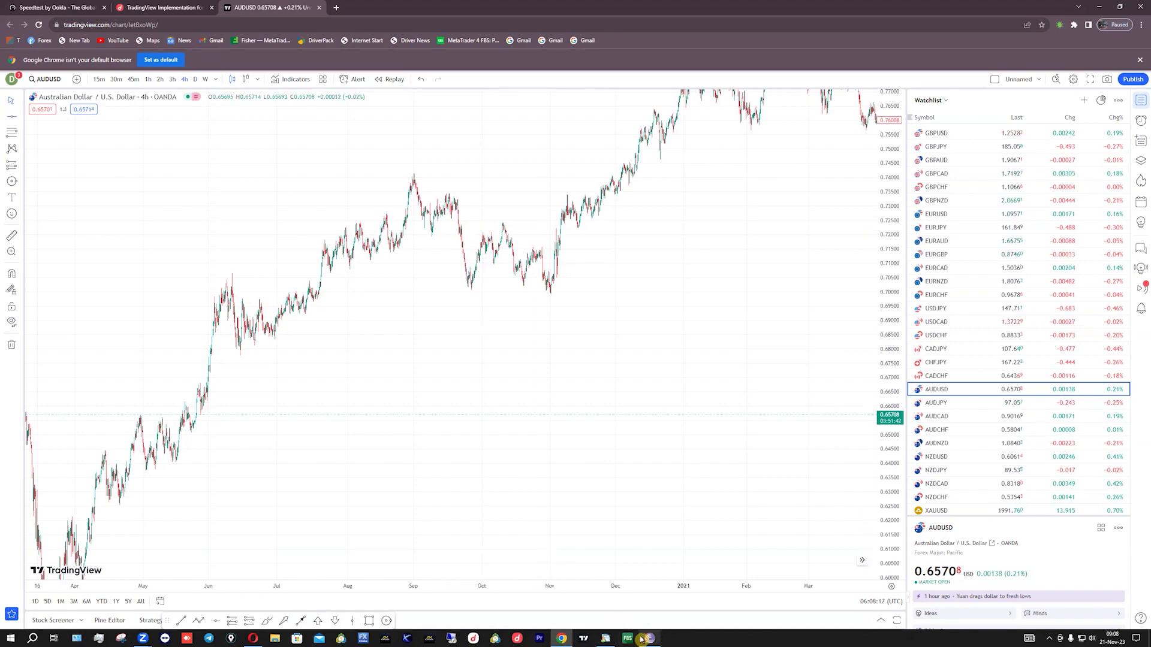
# - Switch to the MetaTrader 4 terminal and hide the Navigator to leave more room for the symbol list
pyautogui.click(606, 639)
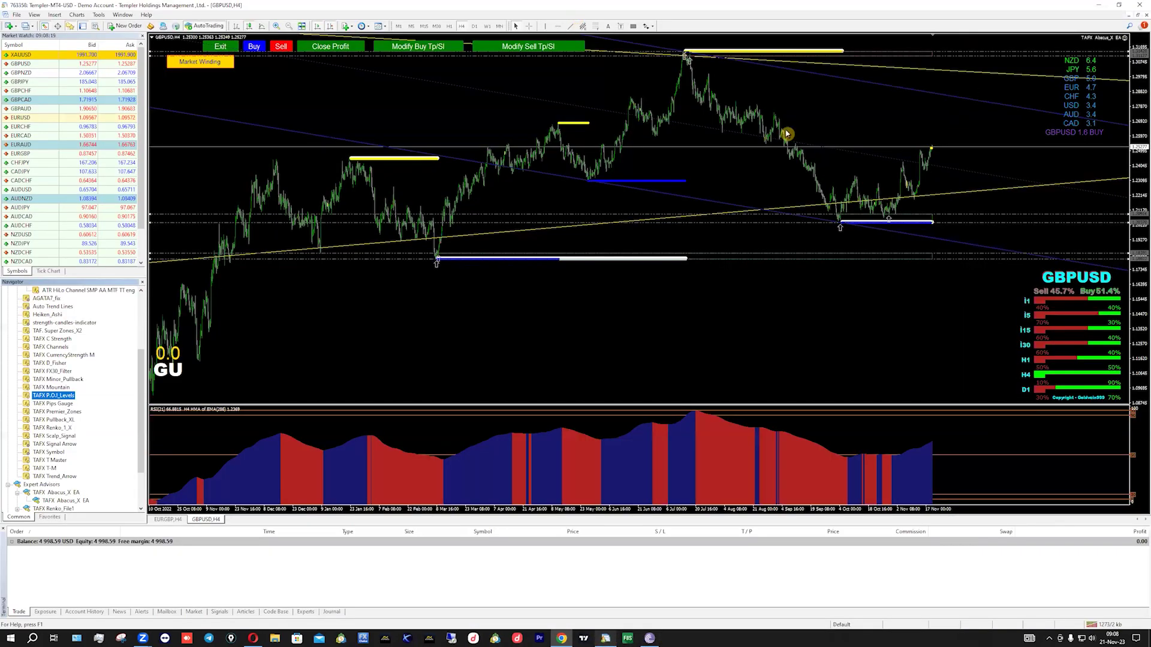
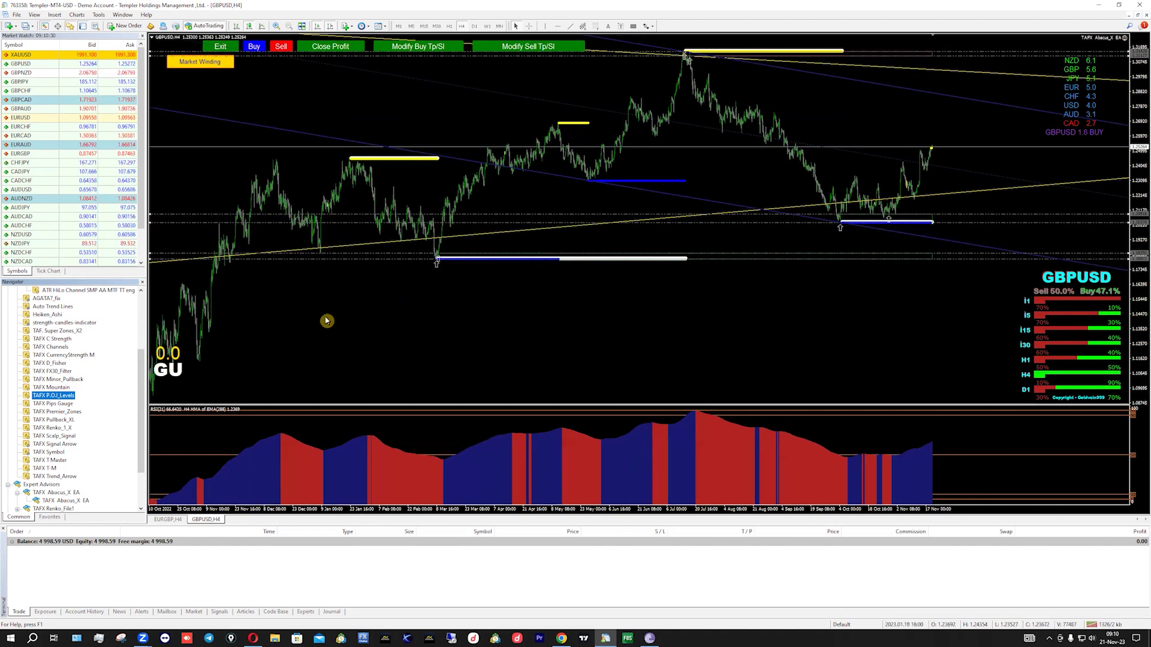
pyautogui.scroll(-3, 131, 387)
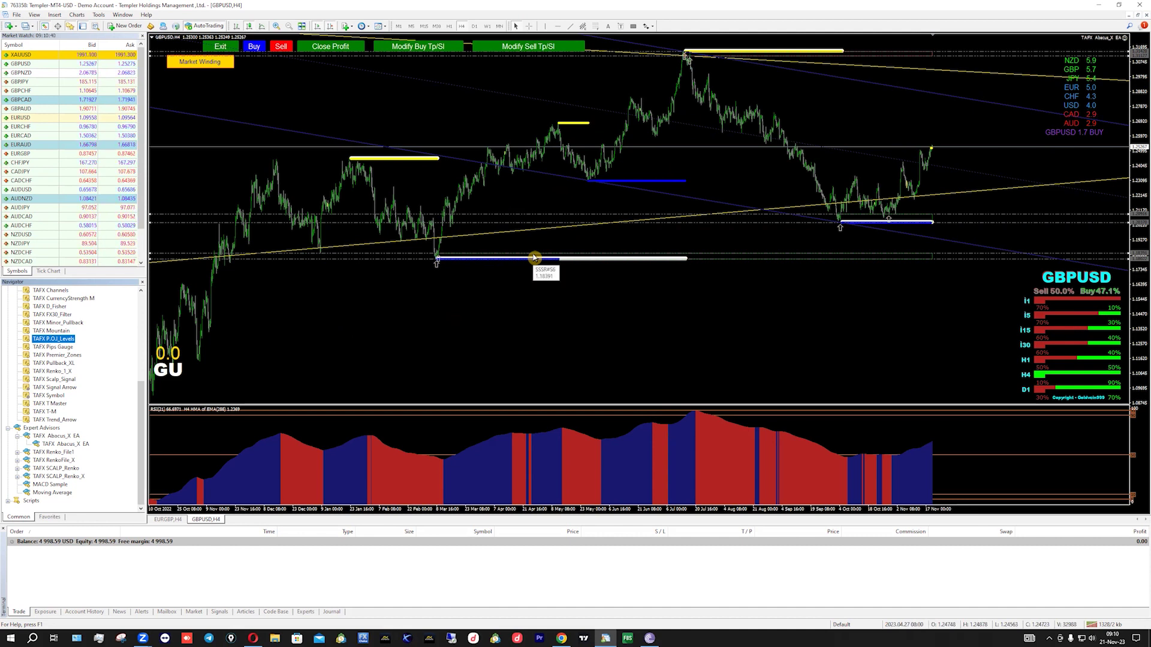
pyautogui.click(561, 638)
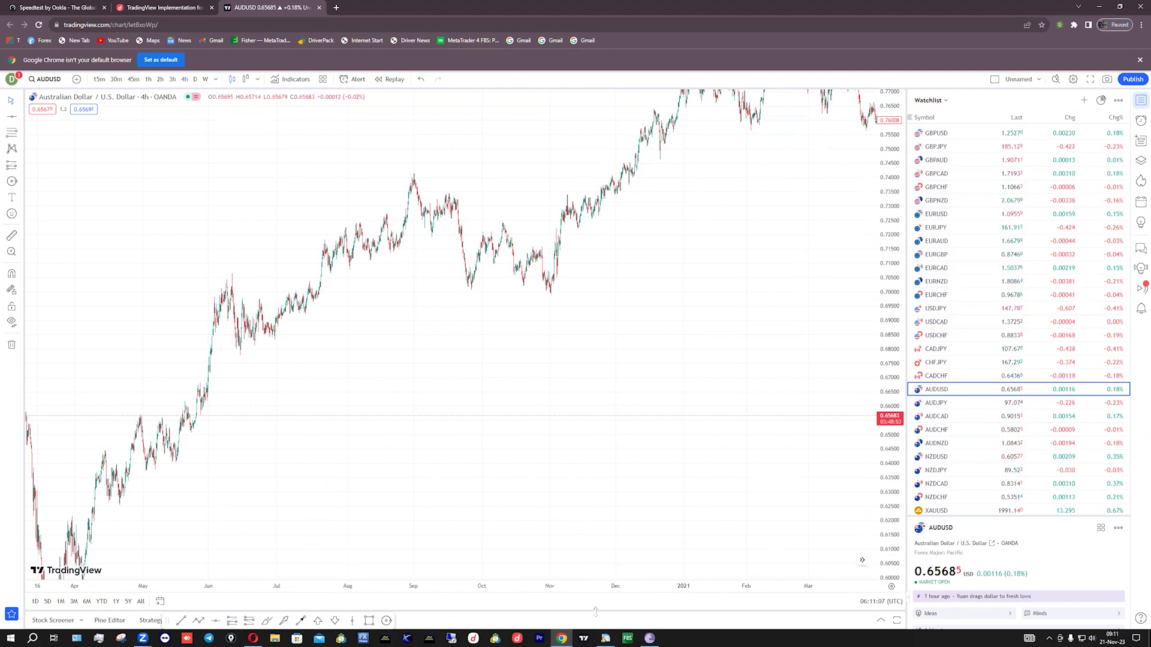
pyautogui.click(603, 639)
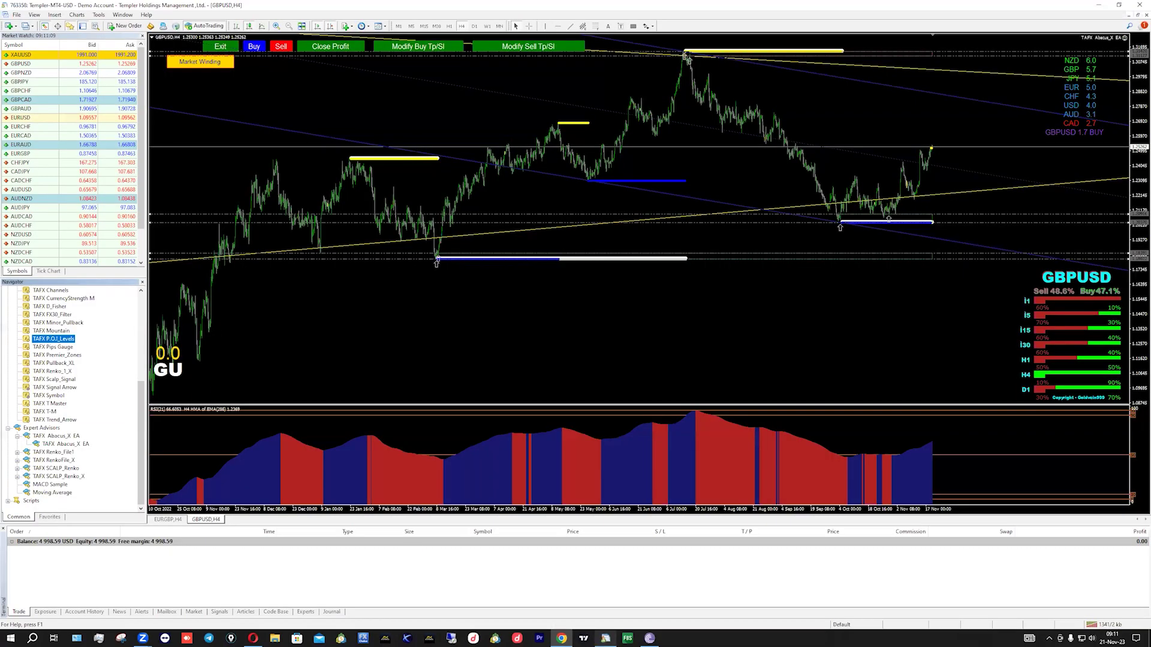
pyautogui.click(142, 282)
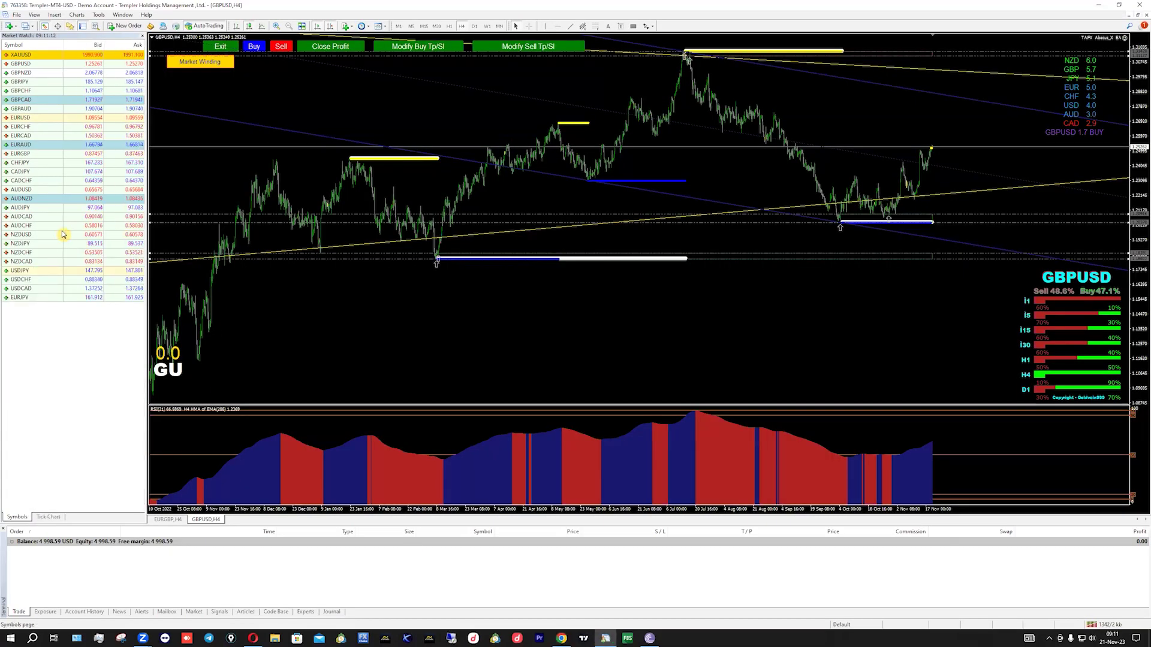
# - Load CADCHF into the open H4 chart and apply the Handle_X2_TF_H4...Zones template
pyautogui.moveTo(27, 183); pyautogui.dragTo(785, 405)
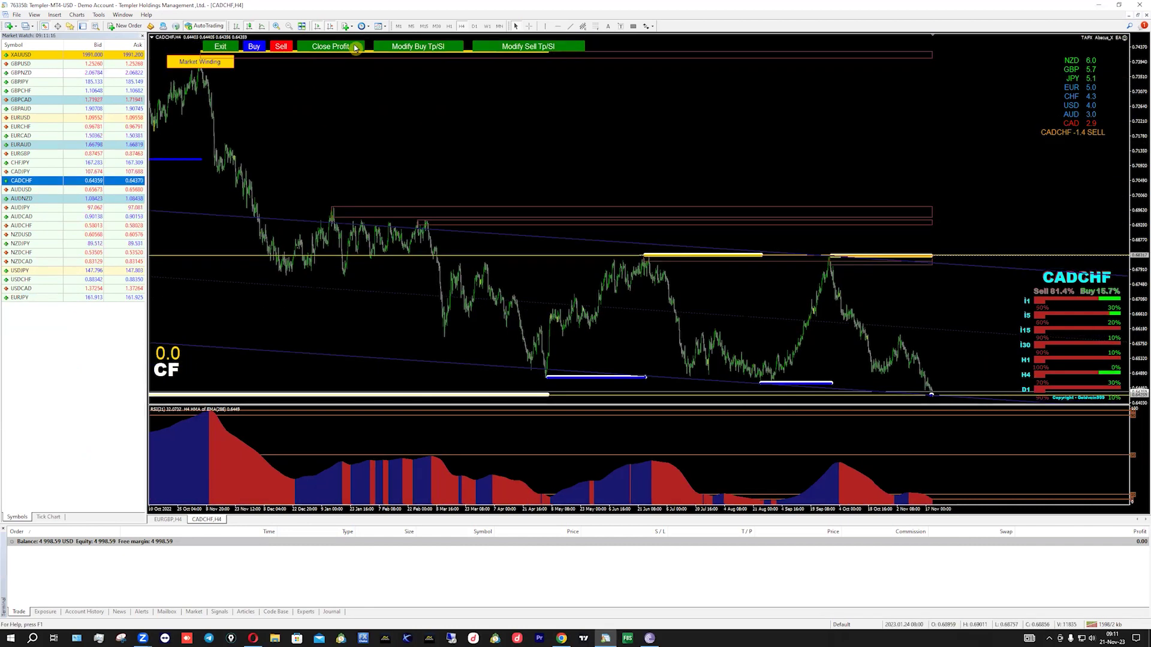
pyautogui.click(379, 28)
pyautogui.click(413, 123)
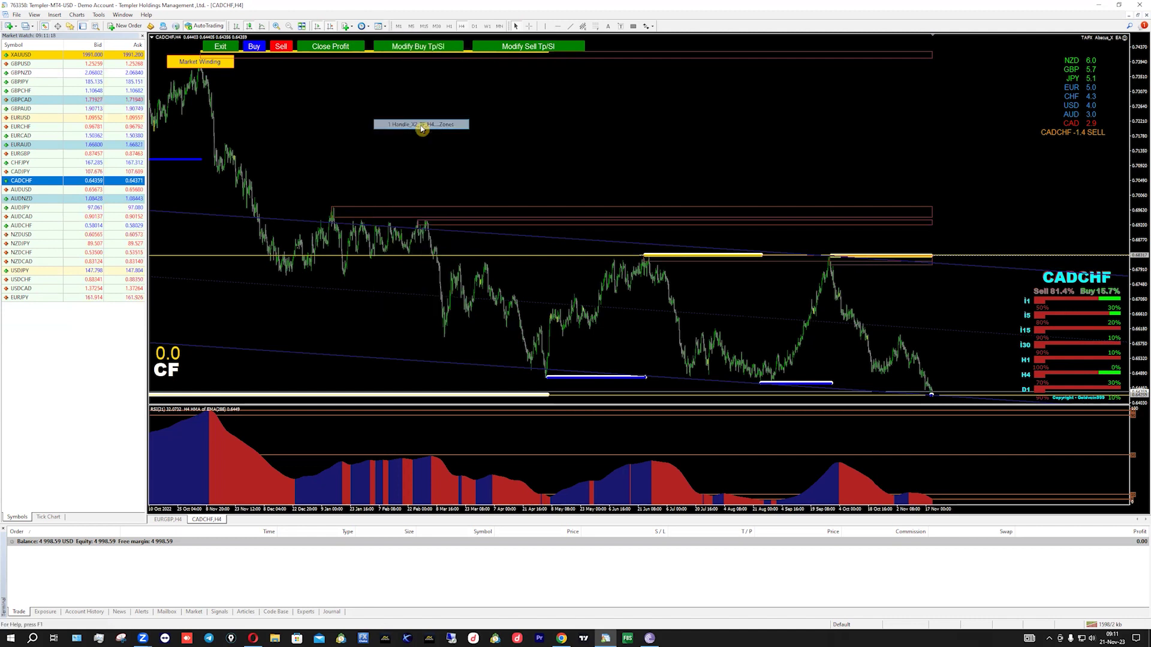
pyautogui.click(379, 29)
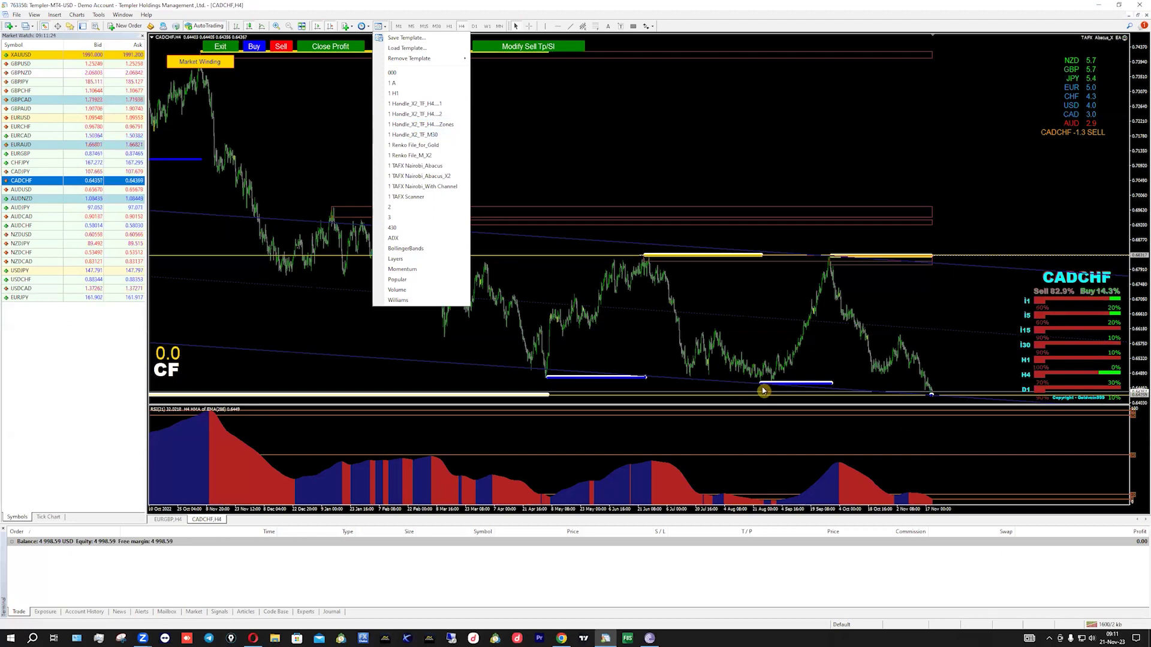
pyautogui.click(649, 167)
pyautogui.press('-')
pyautogui.press('+')
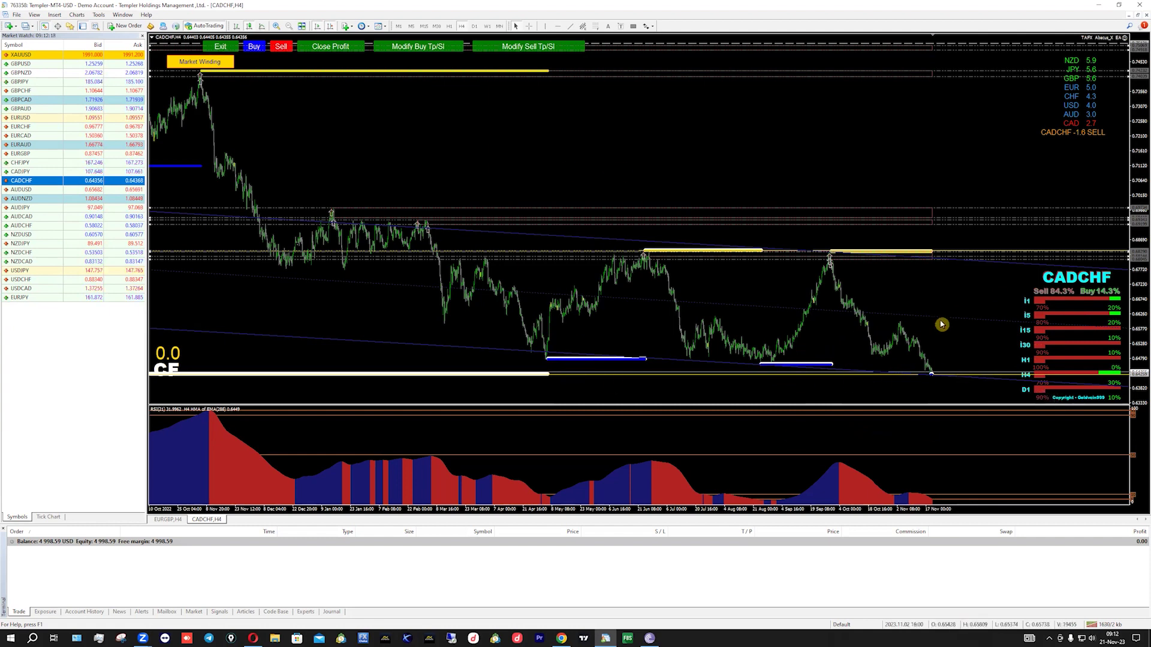
# - Load CADJPY into the open H4 chart and examine the zones at its swing highs and lows
pyautogui.moveTo(53, 171); pyautogui.dragTo(458, 162)
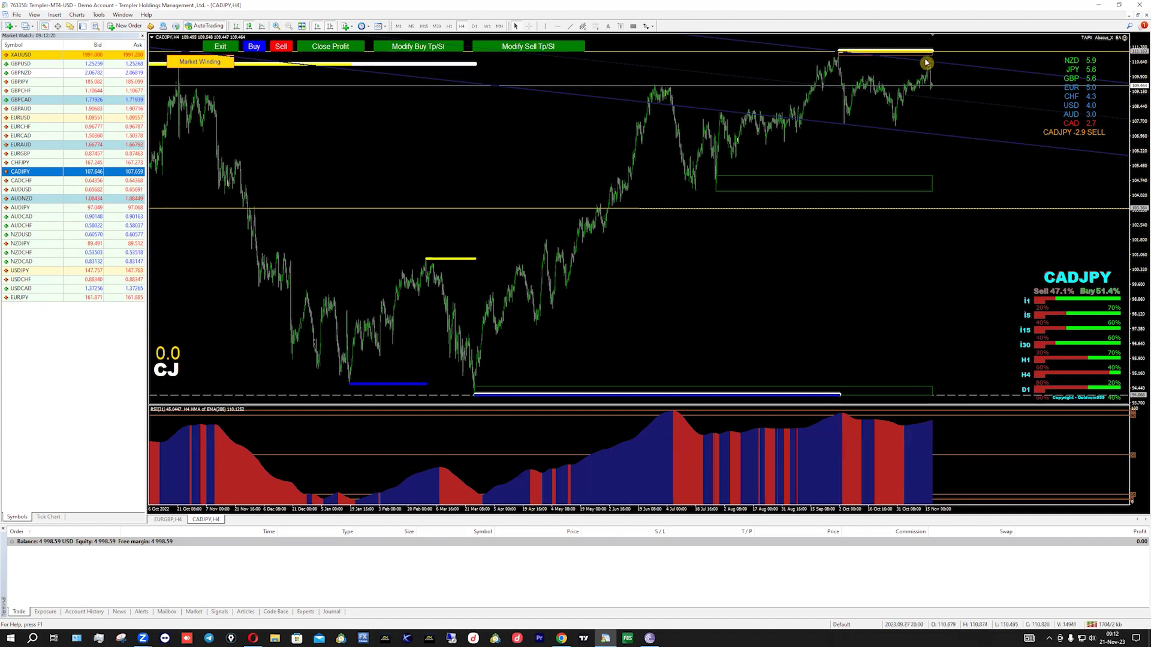
pyautogui.moveTo(899, 54)
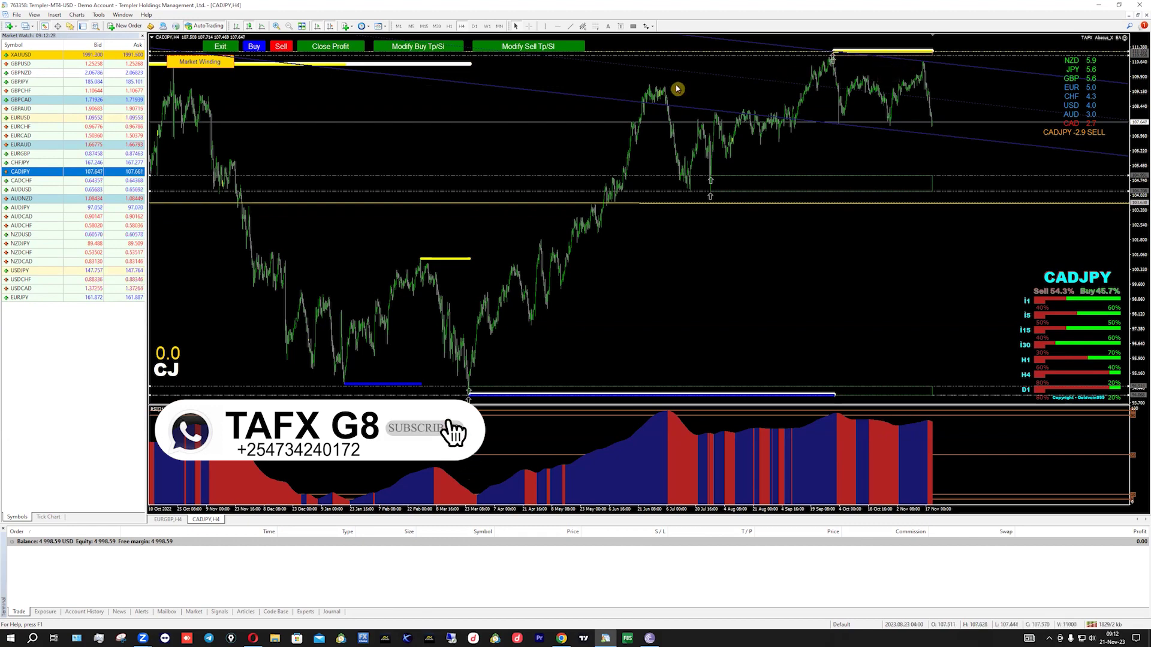
pyautogui.moveTo(820, 56)
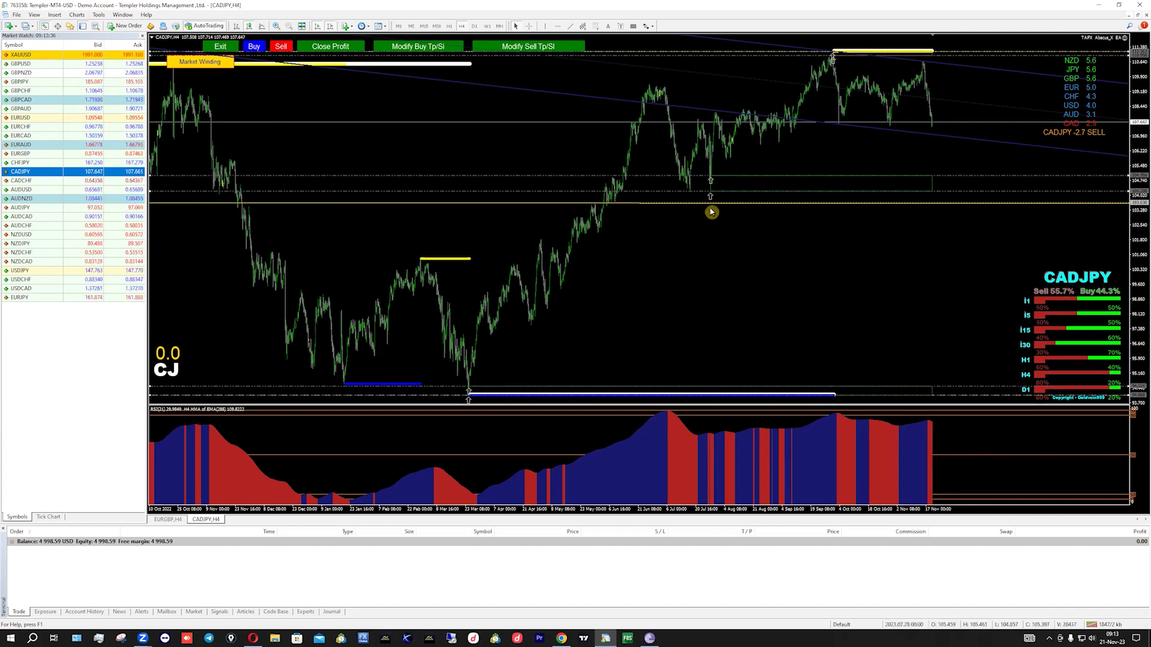
# - Check the AUDUSD chart in TradingView, and switch back to MetaTrader 4 to load GBPUSD into the H4 chart
pyautogui.click(561, 638)
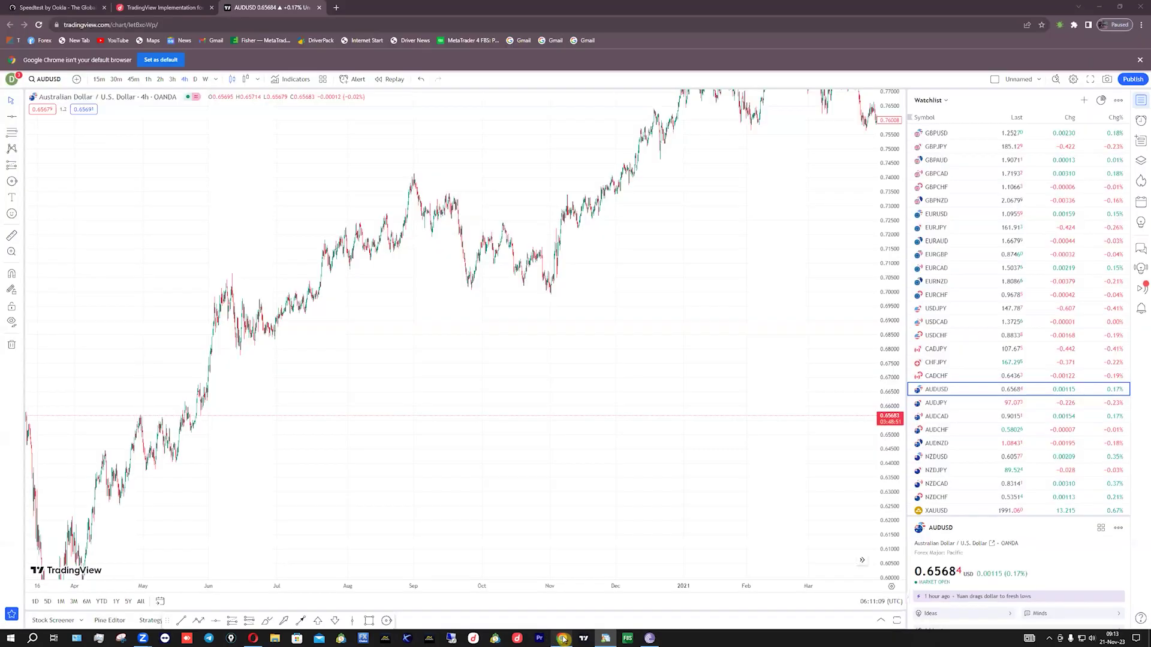
pyautogui.moveTo(577, 369); pyautogui.dragTo(531, 398)
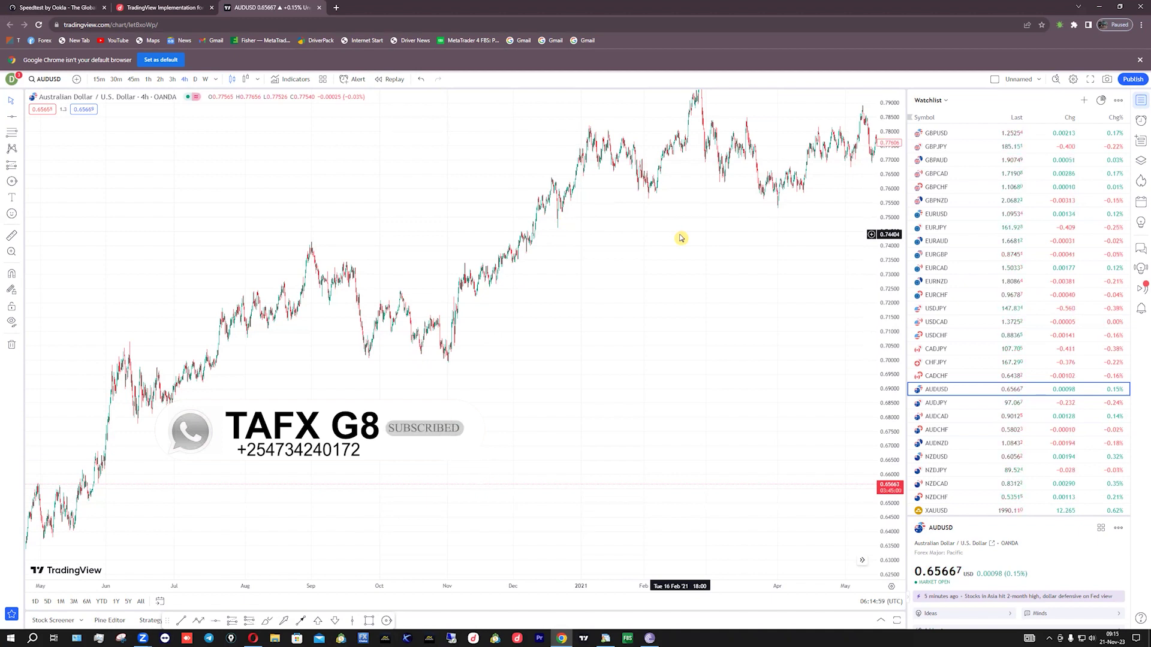
pyautogui.click(604, 639)
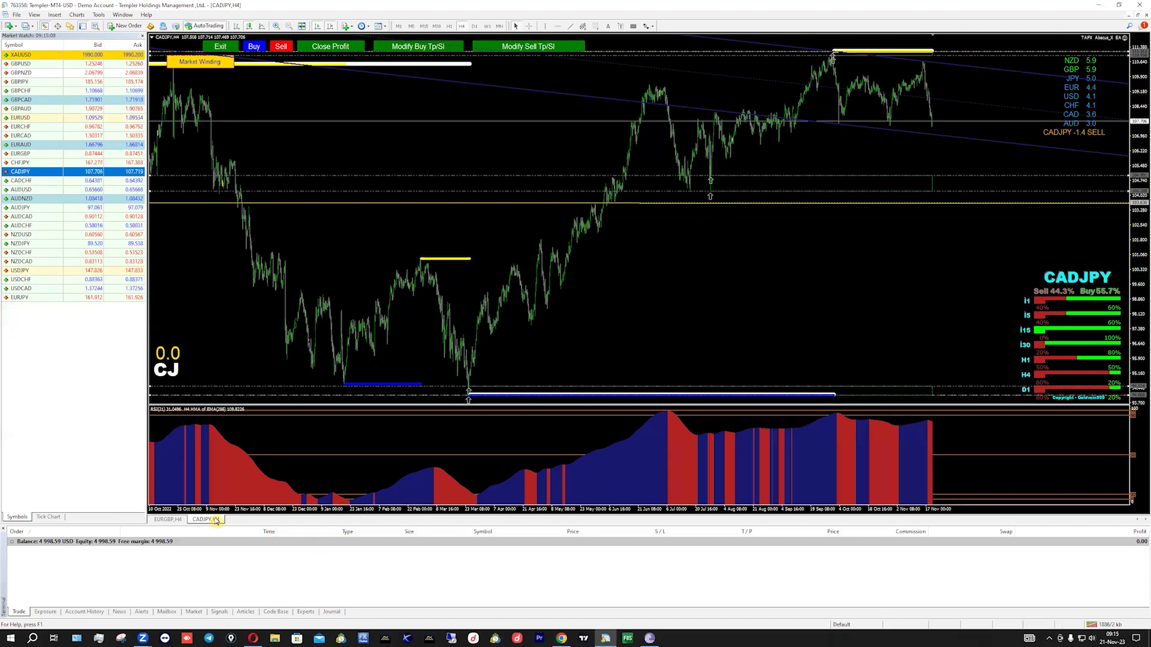
pyautogui.moveTo(30, 64); pyautogui.dragTo(330, 133)
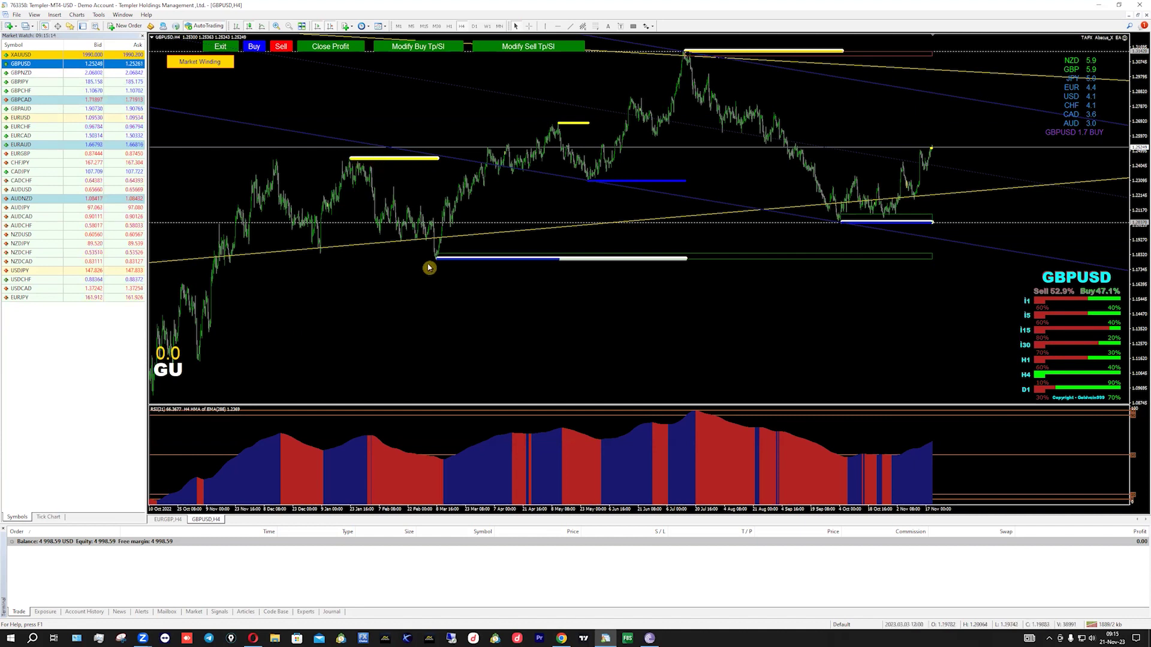
pyautogui.doubleClick(597, 179)
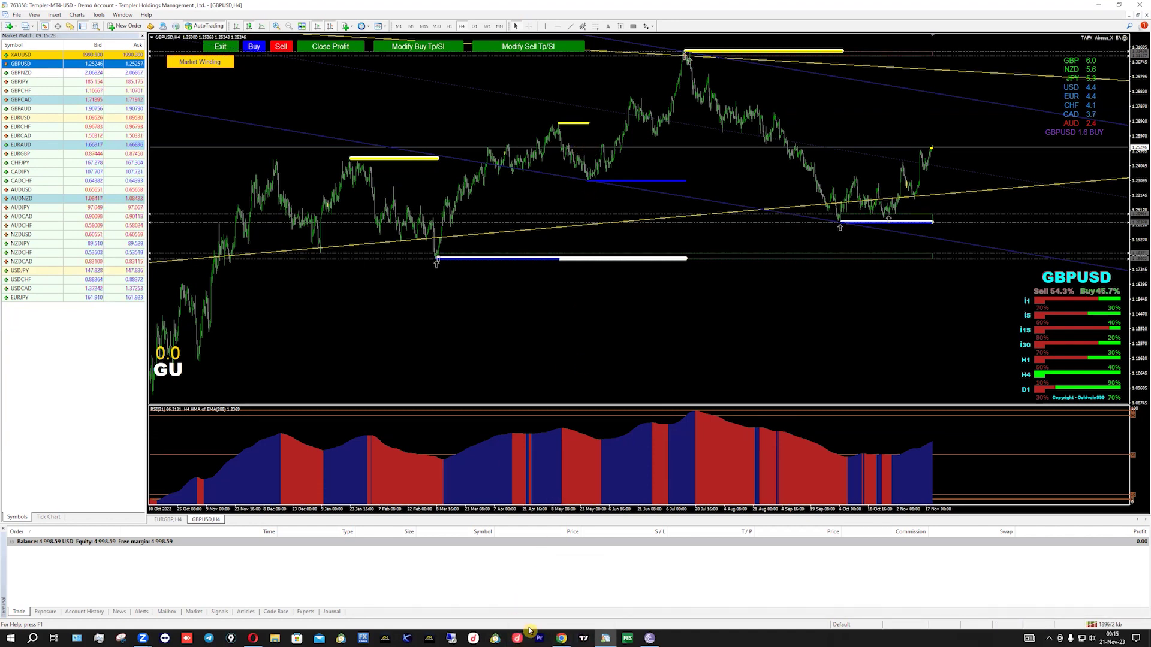
# - Switch to TradingView and examine the AUDUSD 4-hour price swings between January and May 2021 up close
pyautogui.moveTo(560, 639)
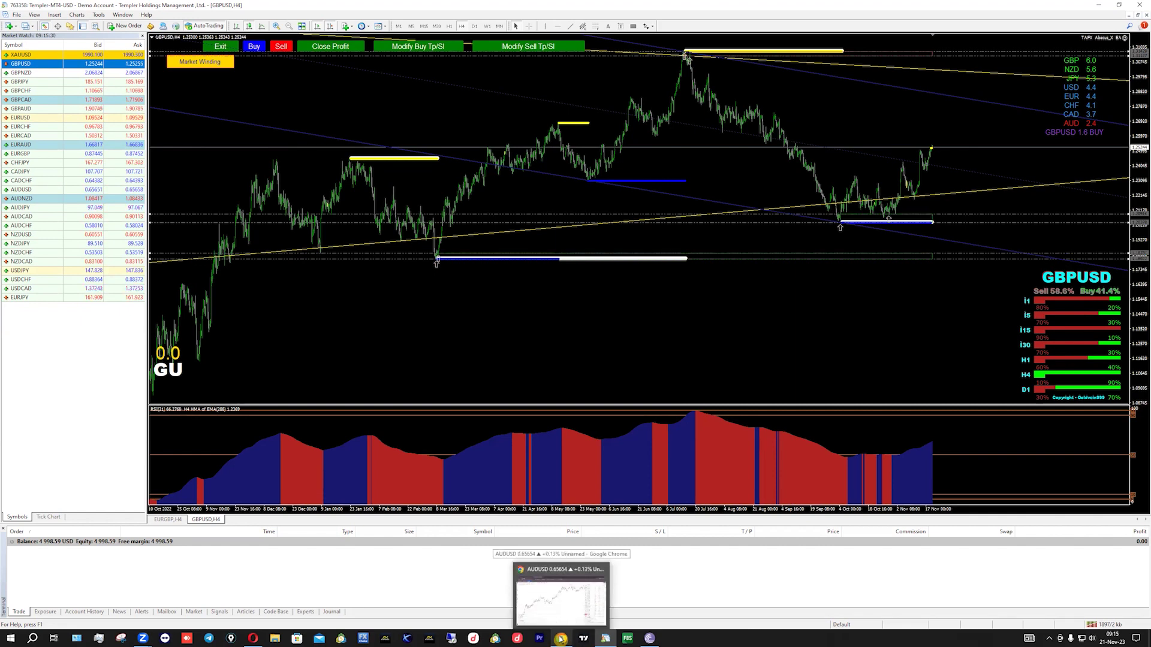
pyautogui.click(561, 639)
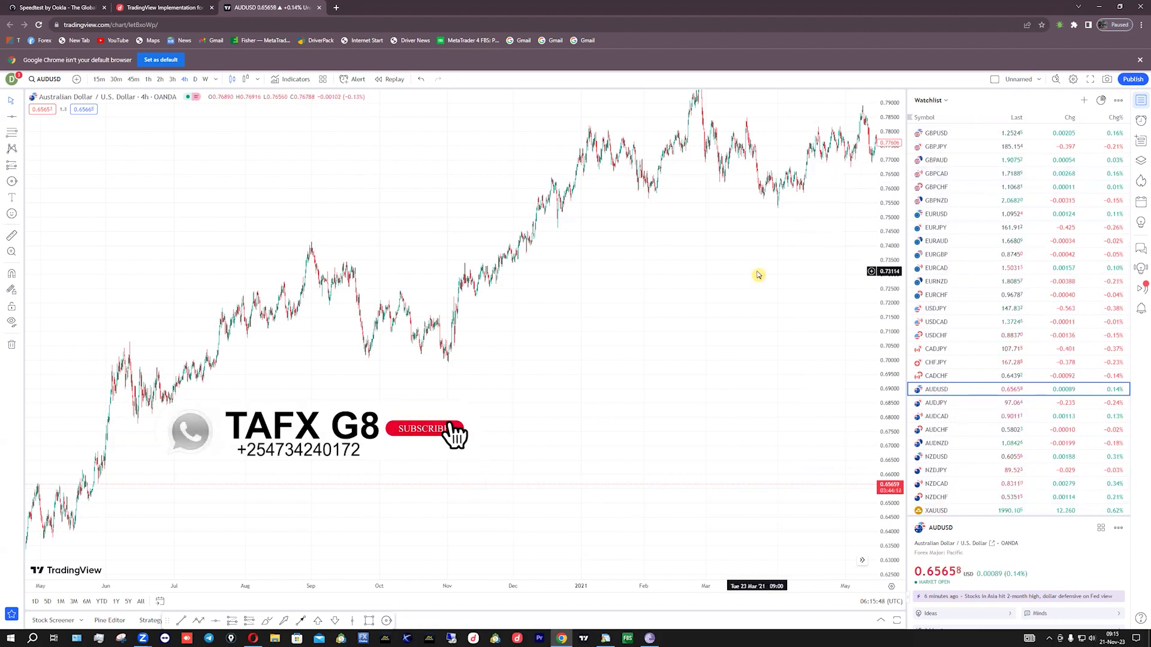
pyautogui.moveTo(683, 258); pyautogui.dragTo(647, 260)
pyautogui.hscroll(5, 380, 273)
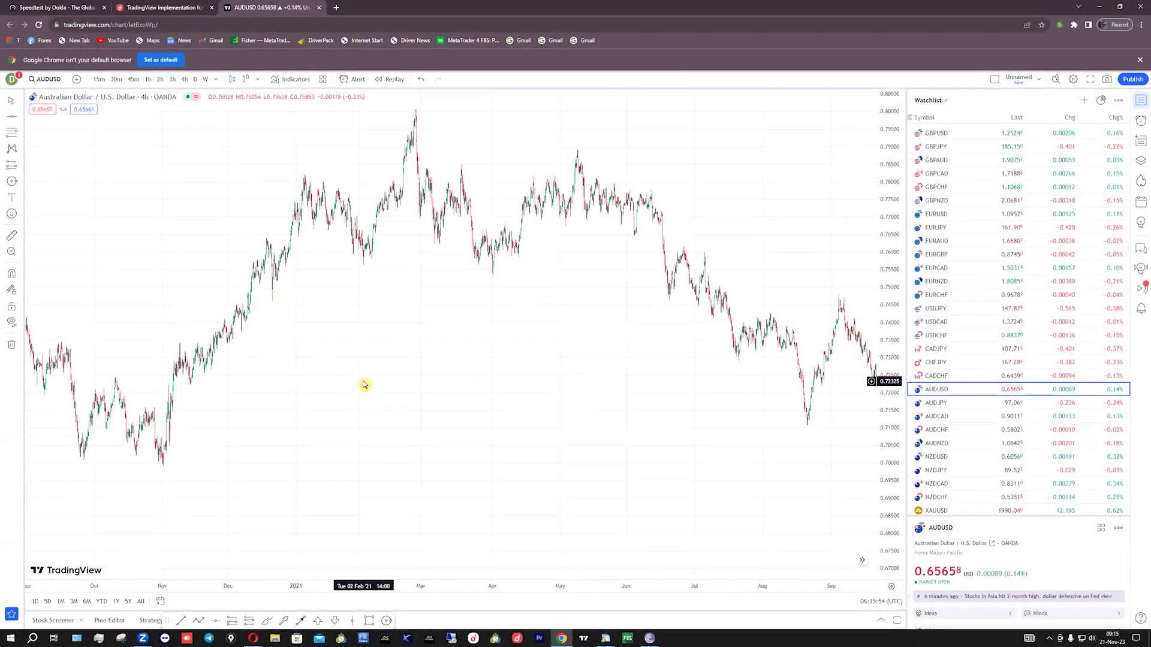
pyautogui.scroll(-2, 365, 386)
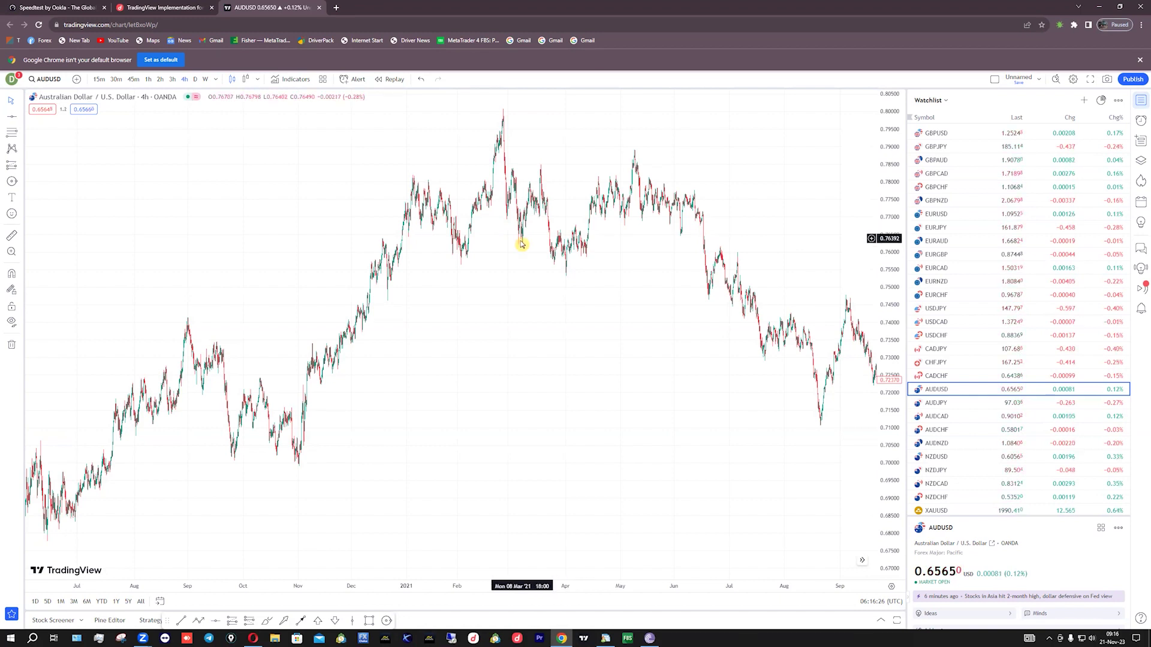
pyautogui.scroll(3, 462, 271)
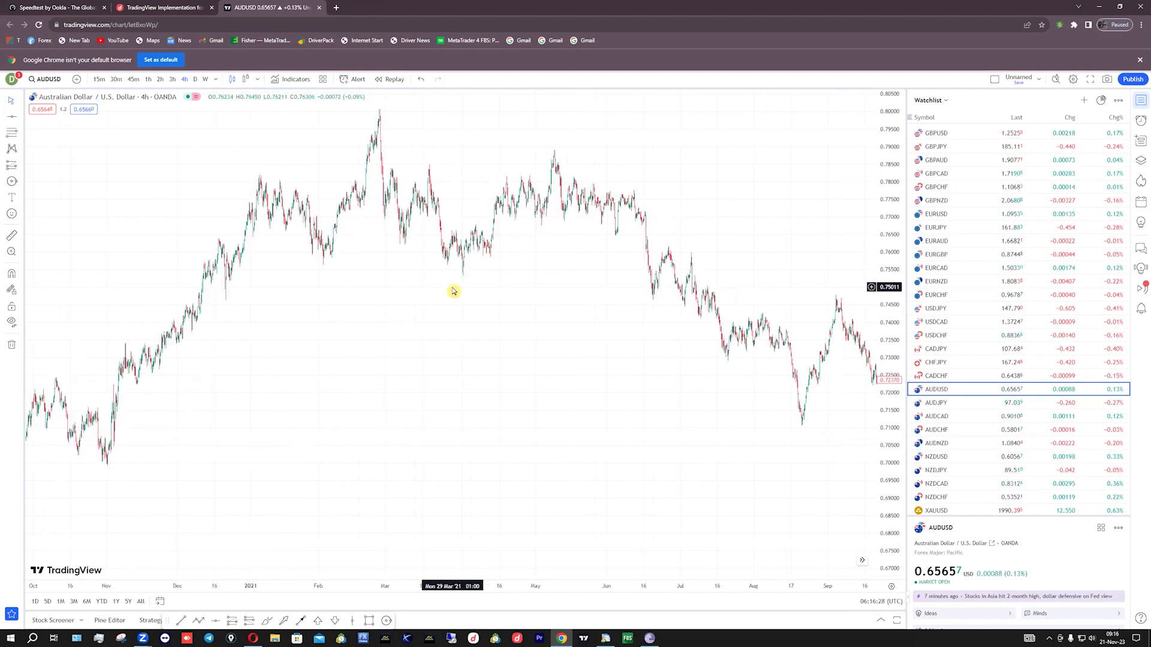
pyautogui.scroll(3, 453, 291)
pyautogui.scroll(2, 162, 268)
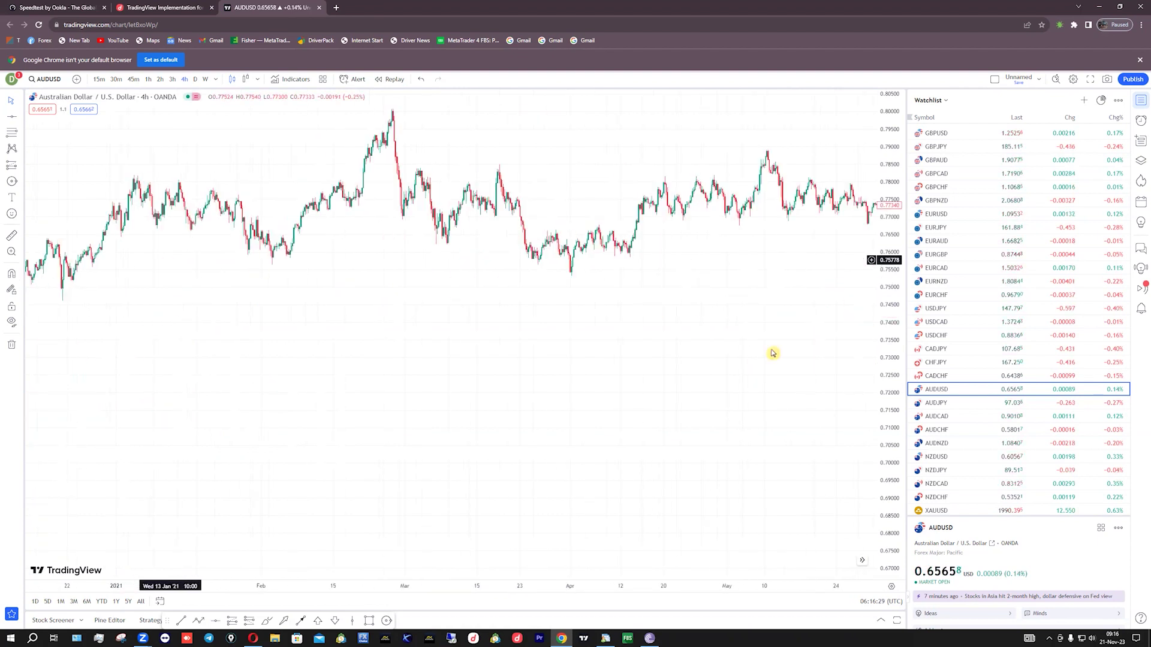
pyautogui.moveTo(652, 311); pyautogui.dragTo(474, 375)
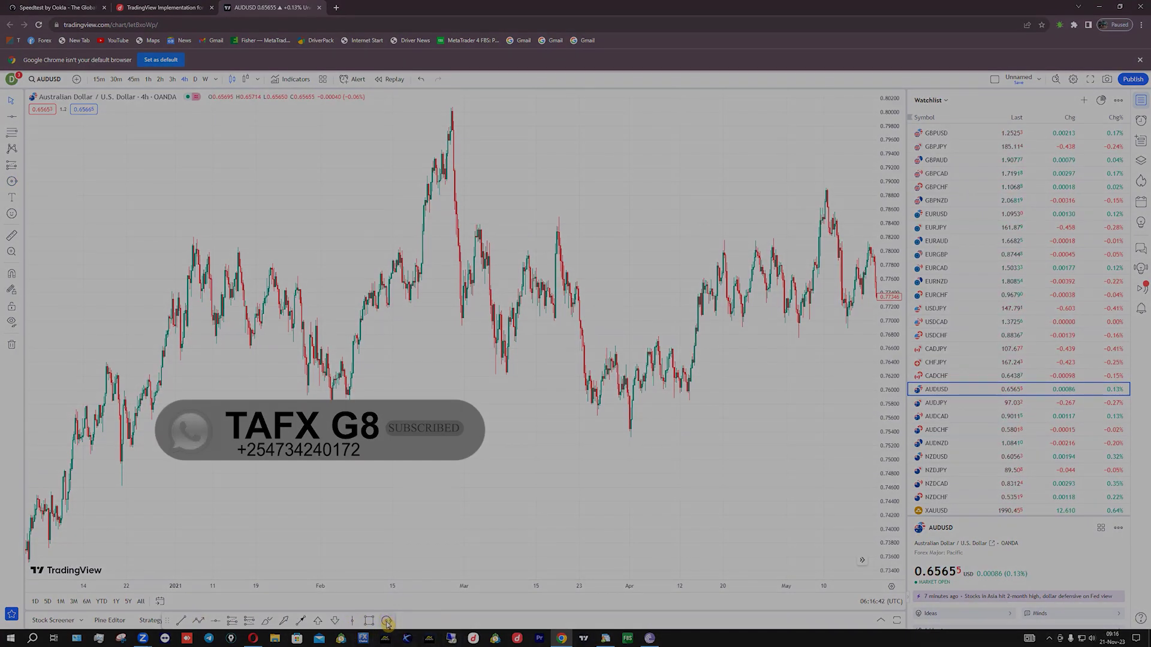
# - Mark the early February 2021 swing low and the early January 2021 swing high with small circles
pyautogui.click(331, 412)
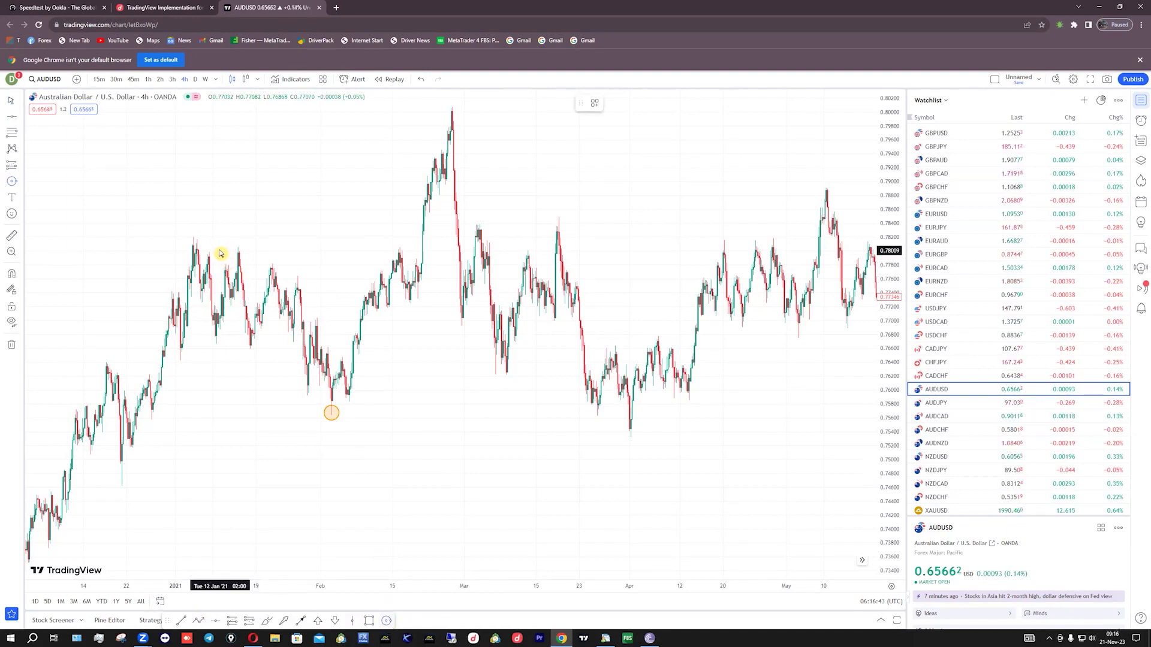
pyautogui.click(191, 238)
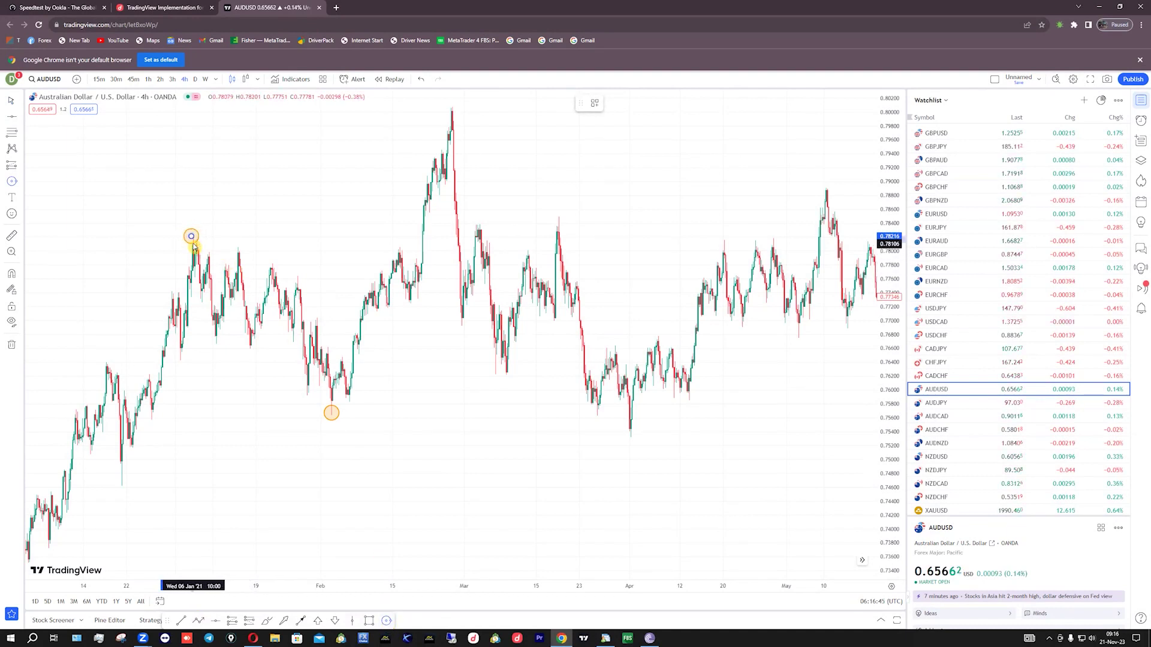
pyautogui.click(193, 246)
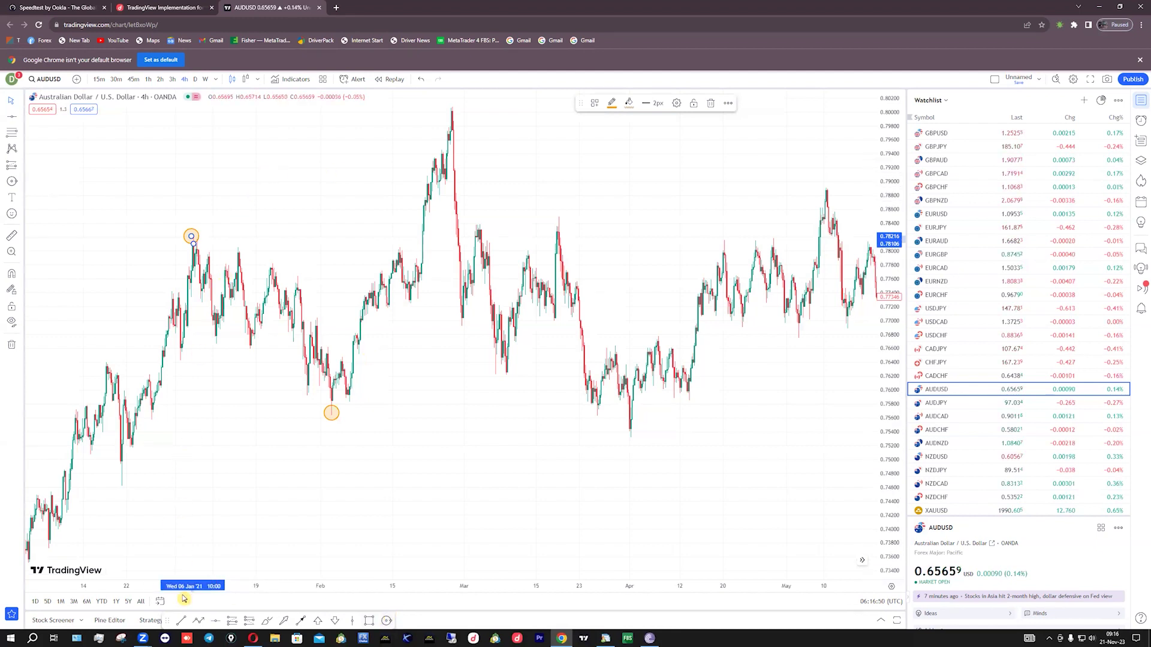
# - Draw a dotted trend line from the 6 January 2021 swing high to 19 February, and circle the late February peak
pyautogui.click(188, 621)
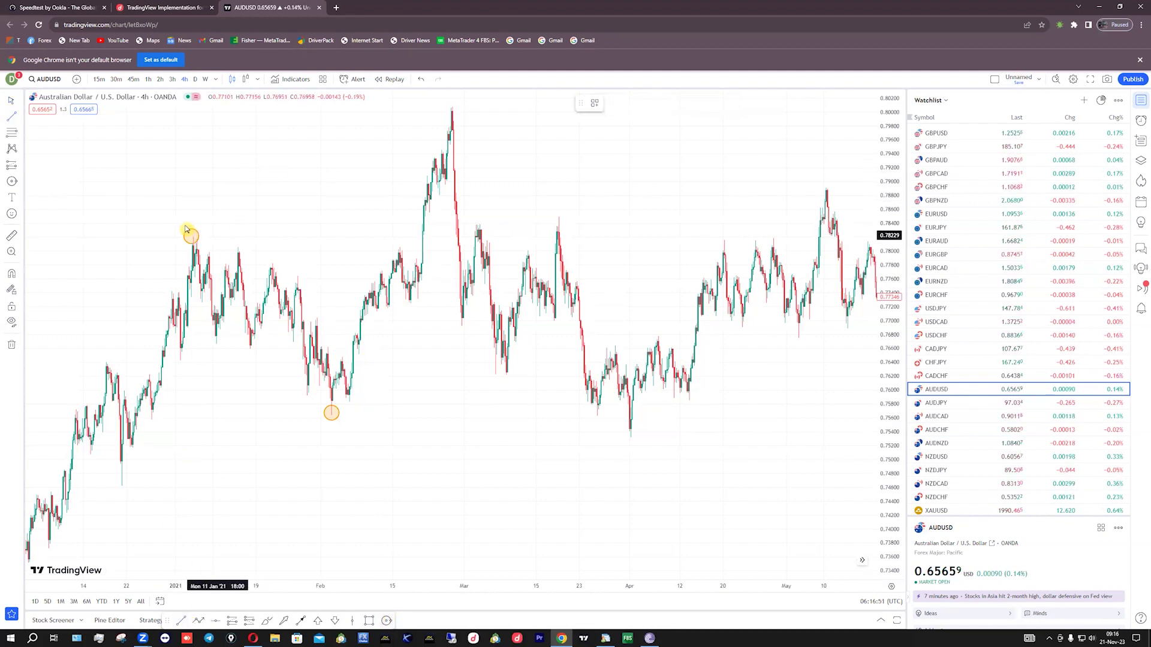
pyautogui.click(423, 243)
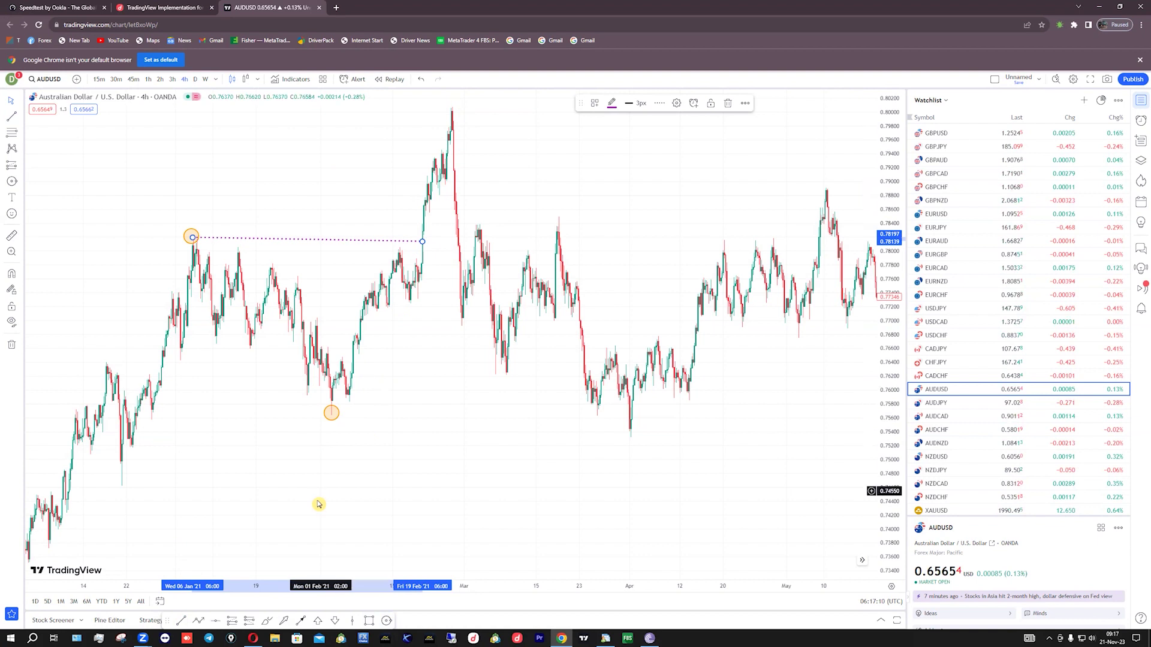
pyautogui.click(387, 621)
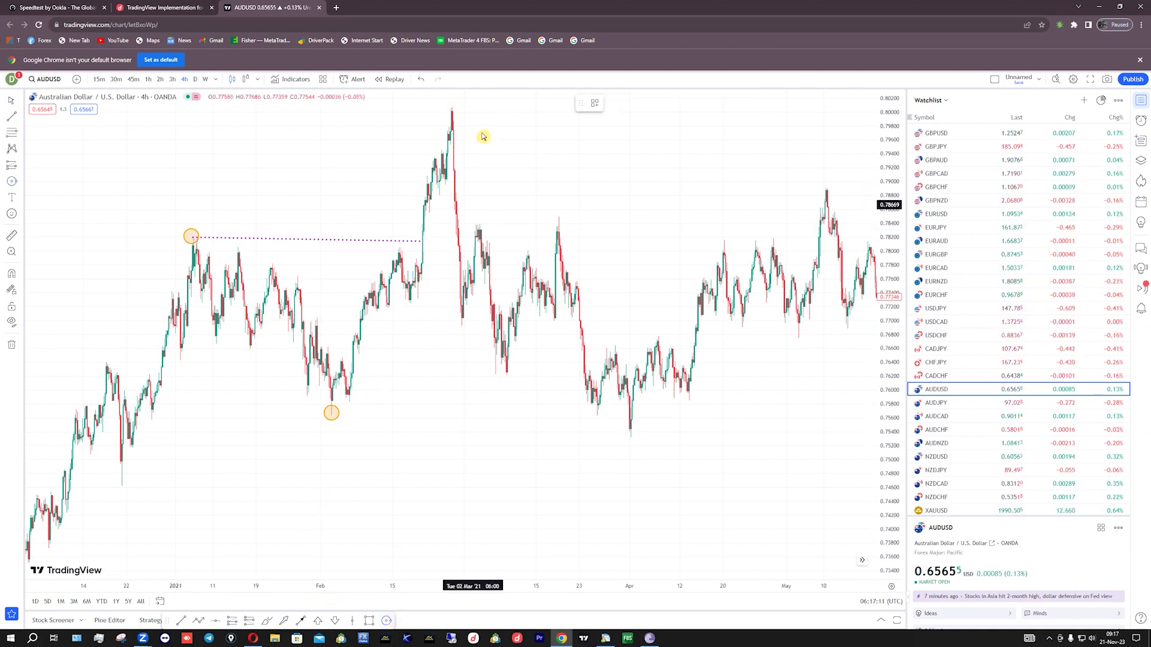
pyautogui.click(453, 105)
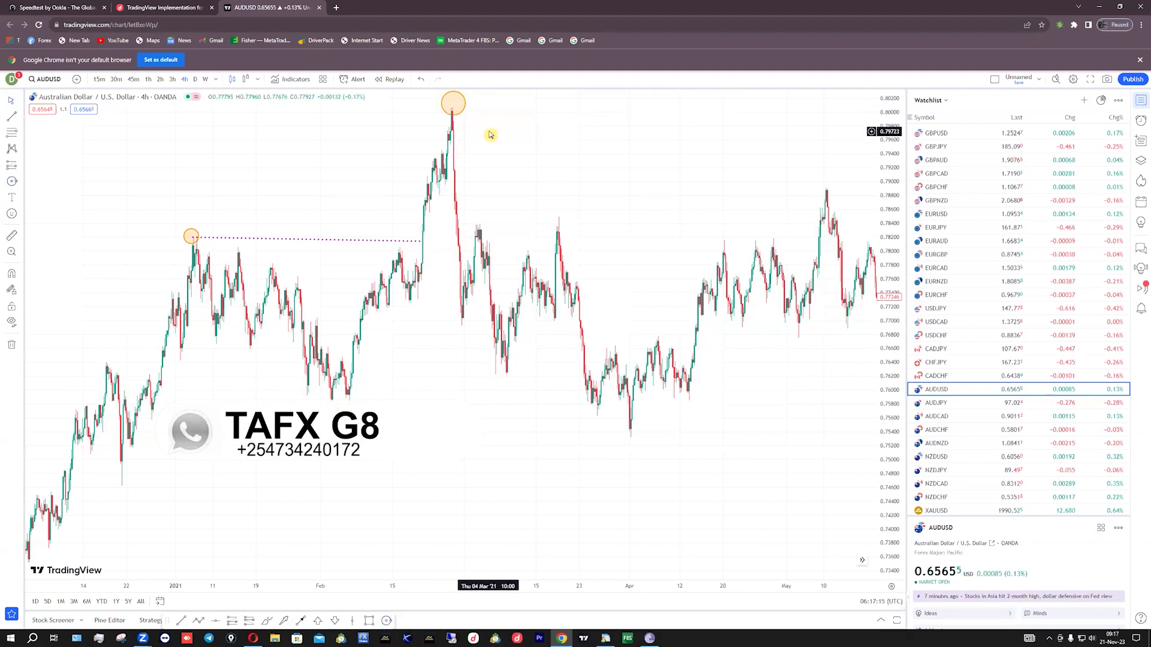
# - Draw a short dotted trend line at about 0.7885 from the 23 February 2021 minor low to the 25 February candles
pyautogui.click(468, 271)
pyautogui.scroll(5, 468, 271)
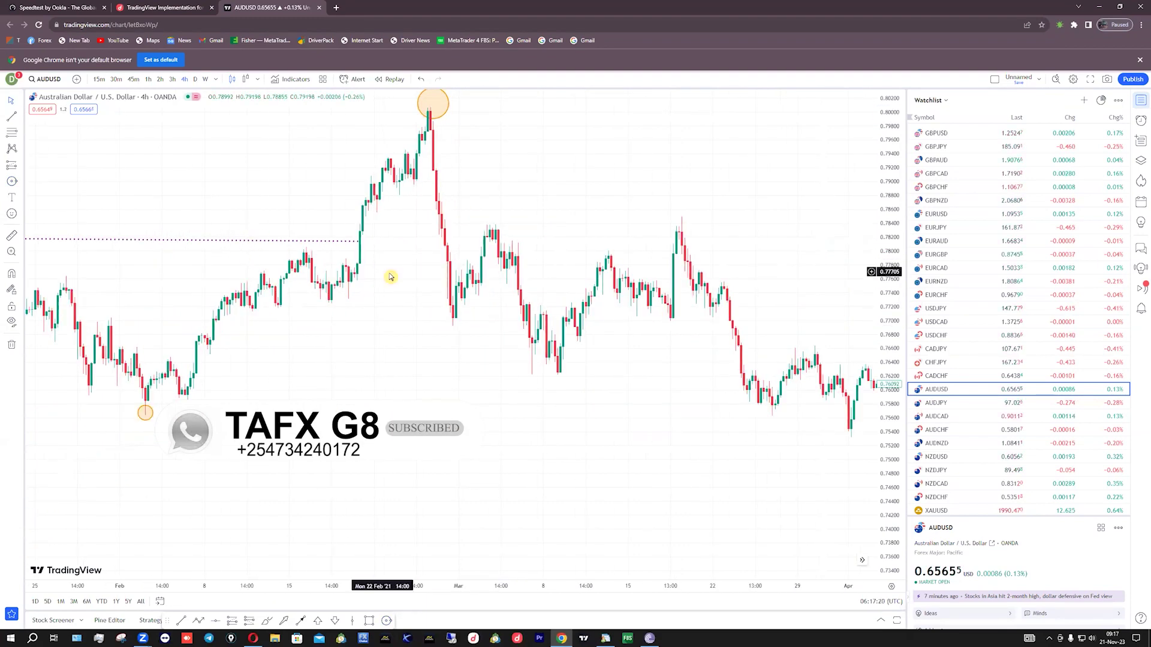
pyautogui.scroll(3, 390, 274)
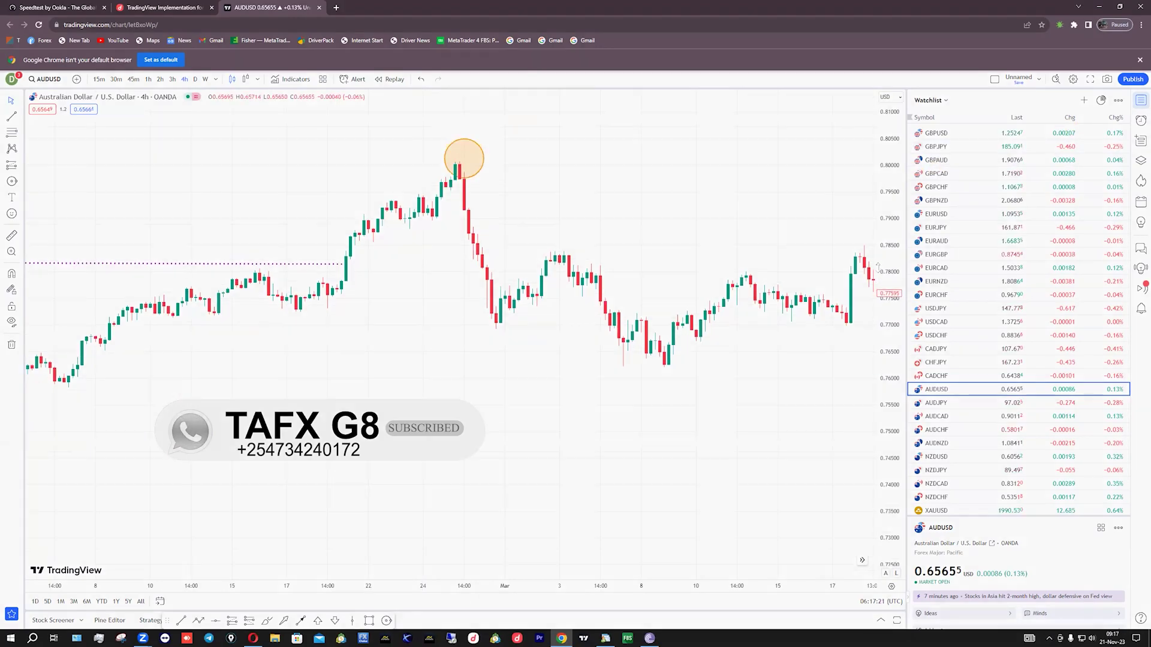
pyautogui.scroll(2, 489, 293)
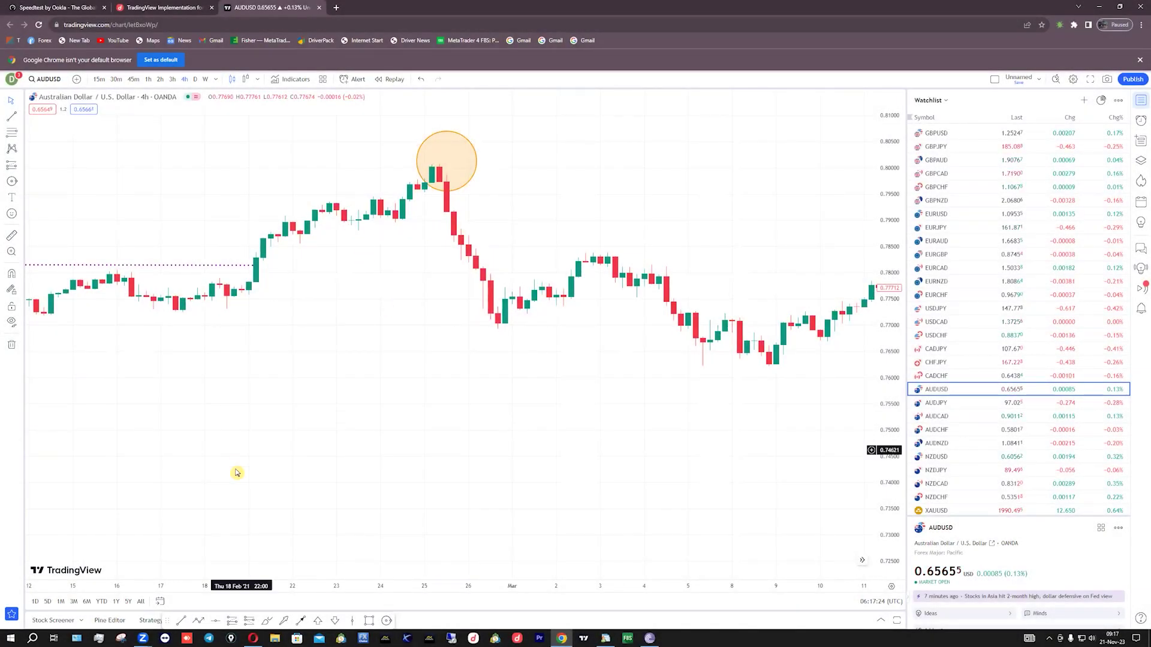
pyautogui.click(183, 619)
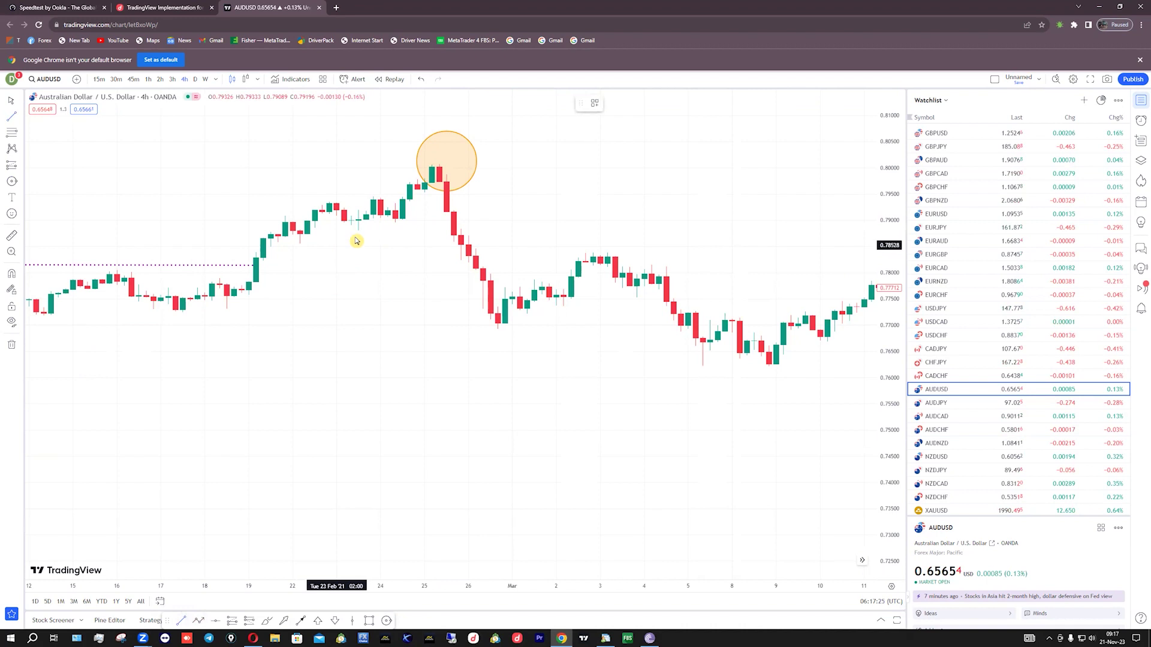
pyautogui.click(358, 230)
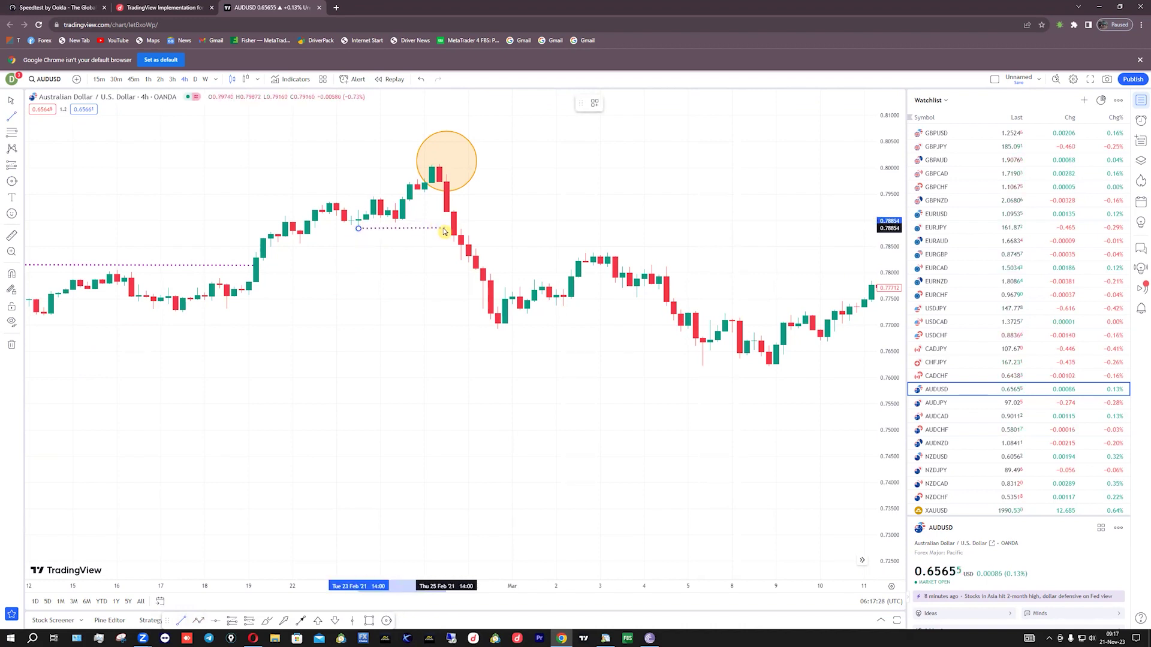
pyautogui.click(449, 231)
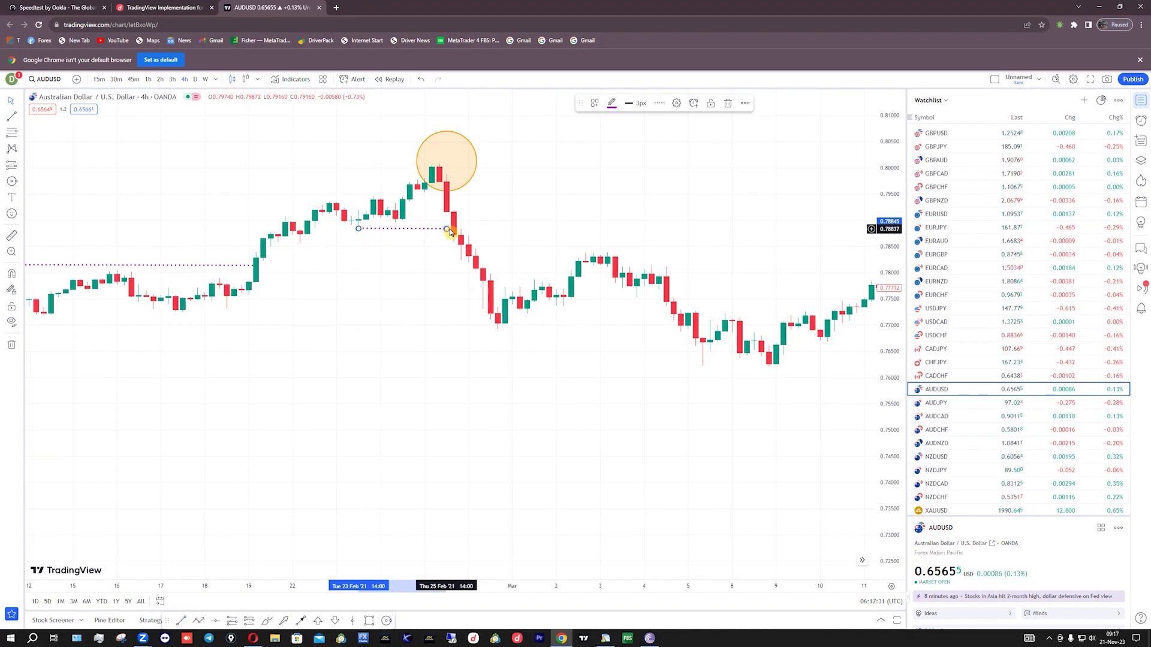
# - Place horizontal lines at the circled early February low, about 0.7564, and at the circled late February high, about 0.8007
pyautogui.scroll(-5, 450, 231)
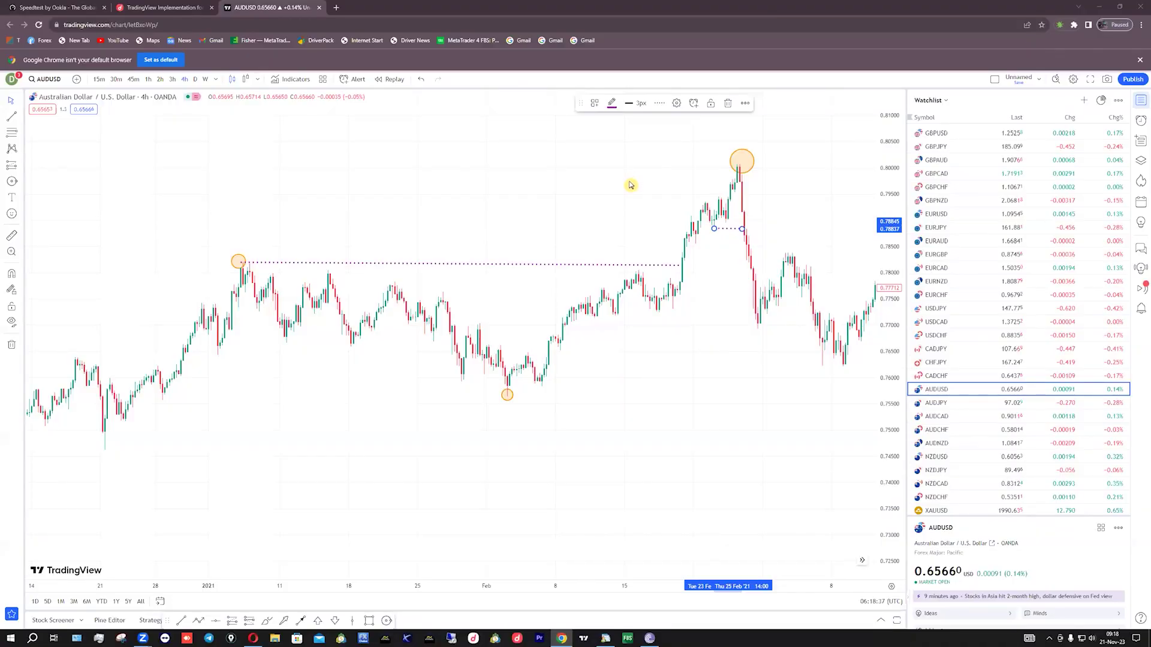
pyautogui.scroll(-2, 639, 192)
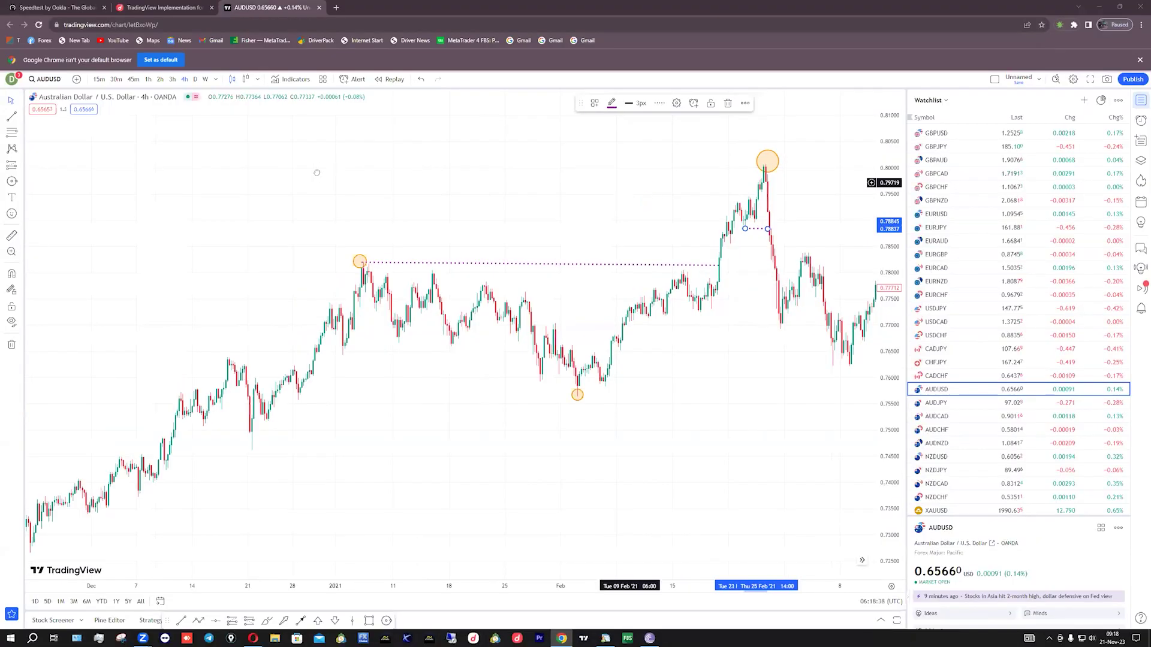
pyautogui.hscroll(5, 316, 173)
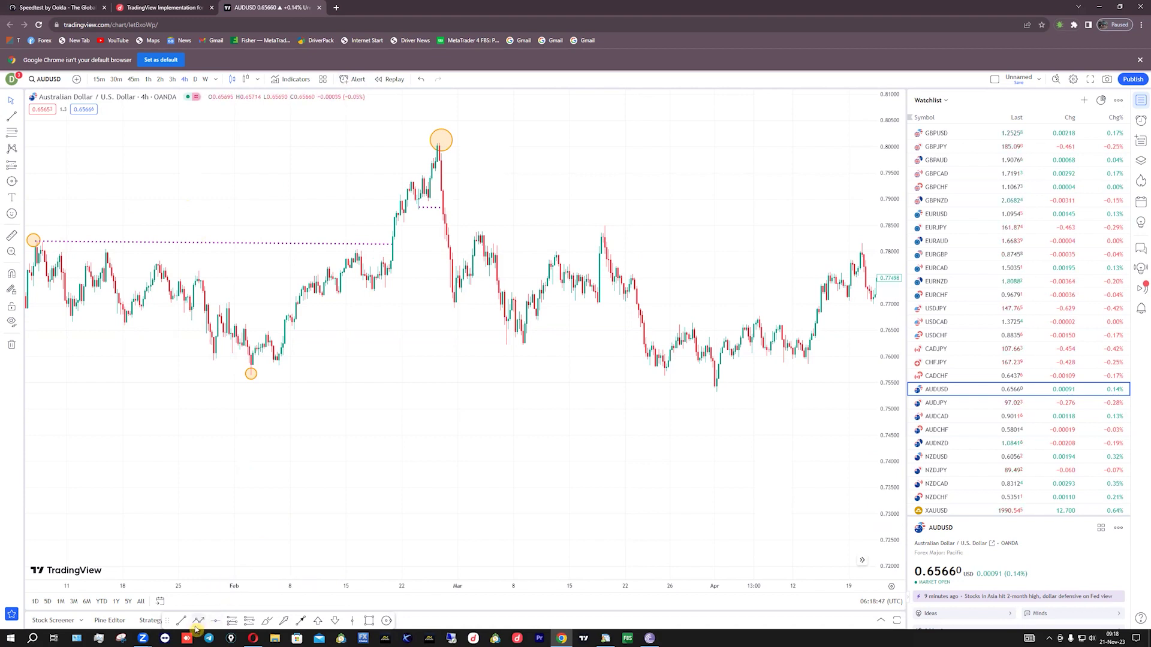
pyautogui.click(217, 623)
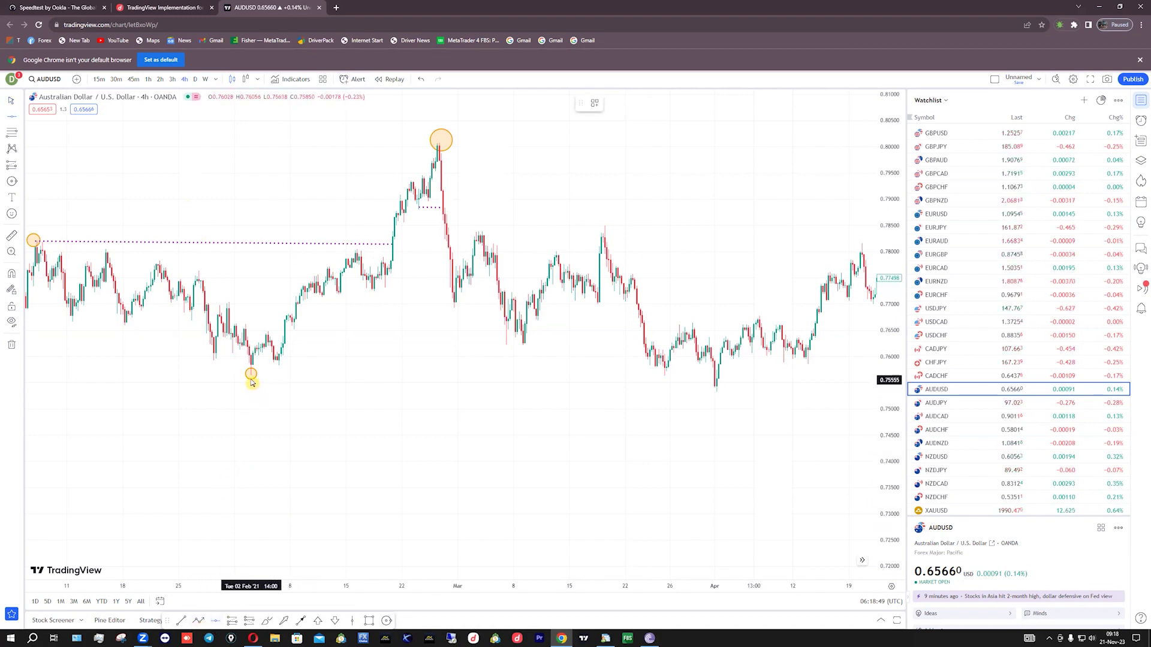
pyautogui.click(251, 376)
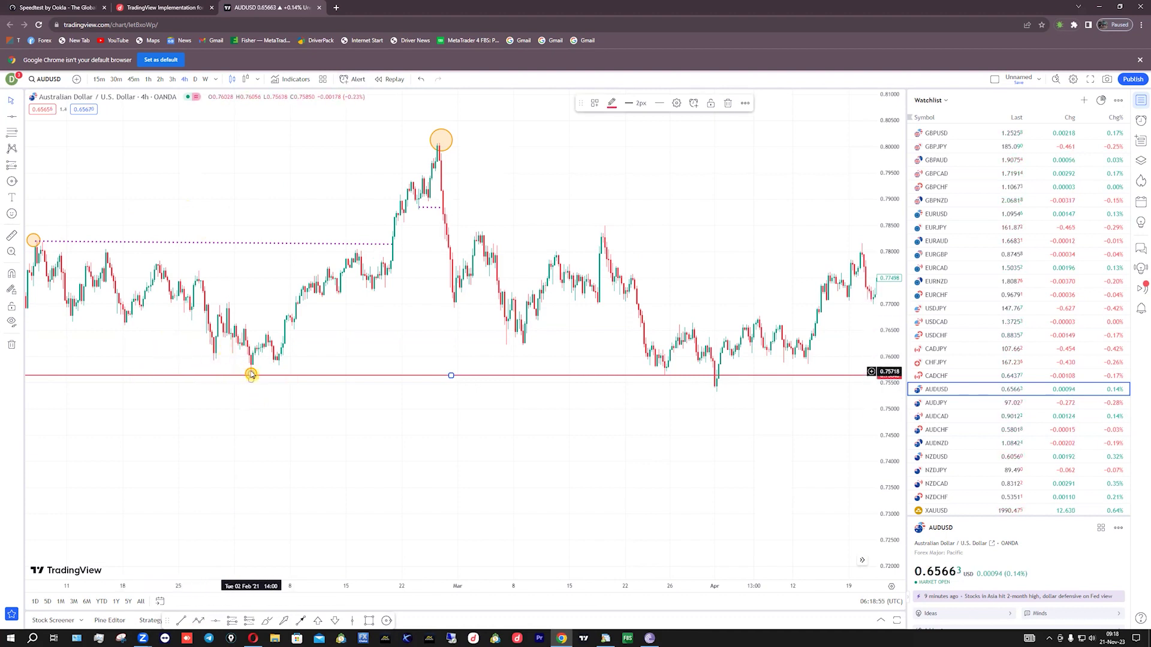
pyautogui.click(216, 621)
pyautogui.click(437, 144)
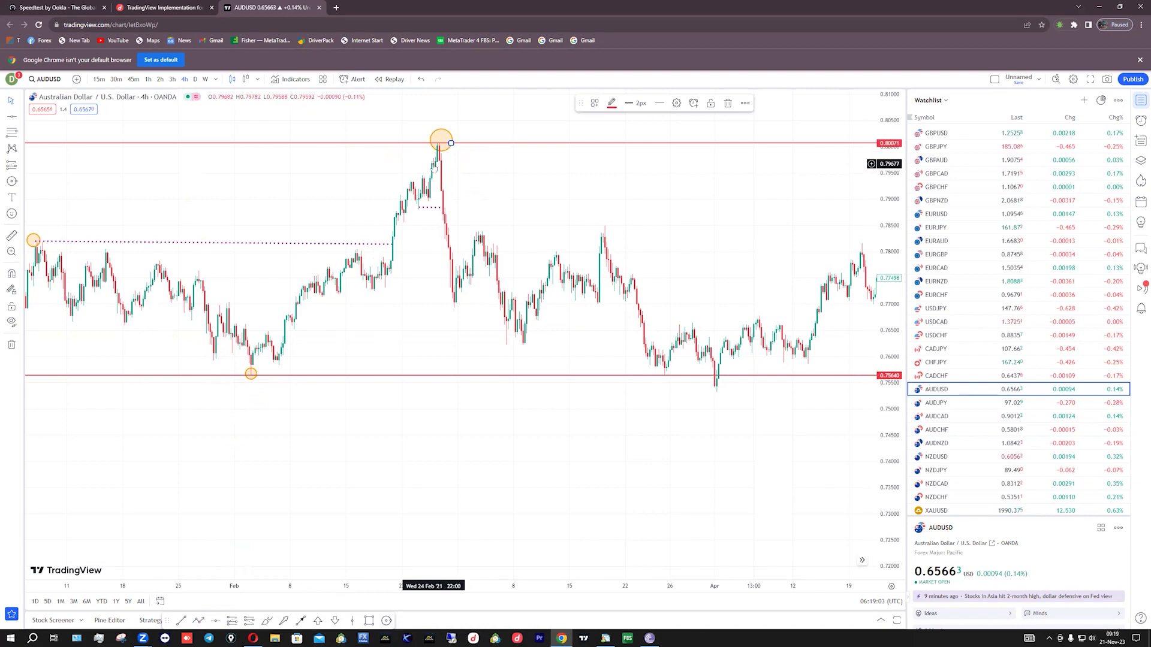
# - Examine up close how the late March and 1 April 2021 candles meet the lower horizontal line
pyautogui.scroll(-5, 434, 169)
pyautogui.moveTo(811, 264); pyautogui.dragTo(689, 263)
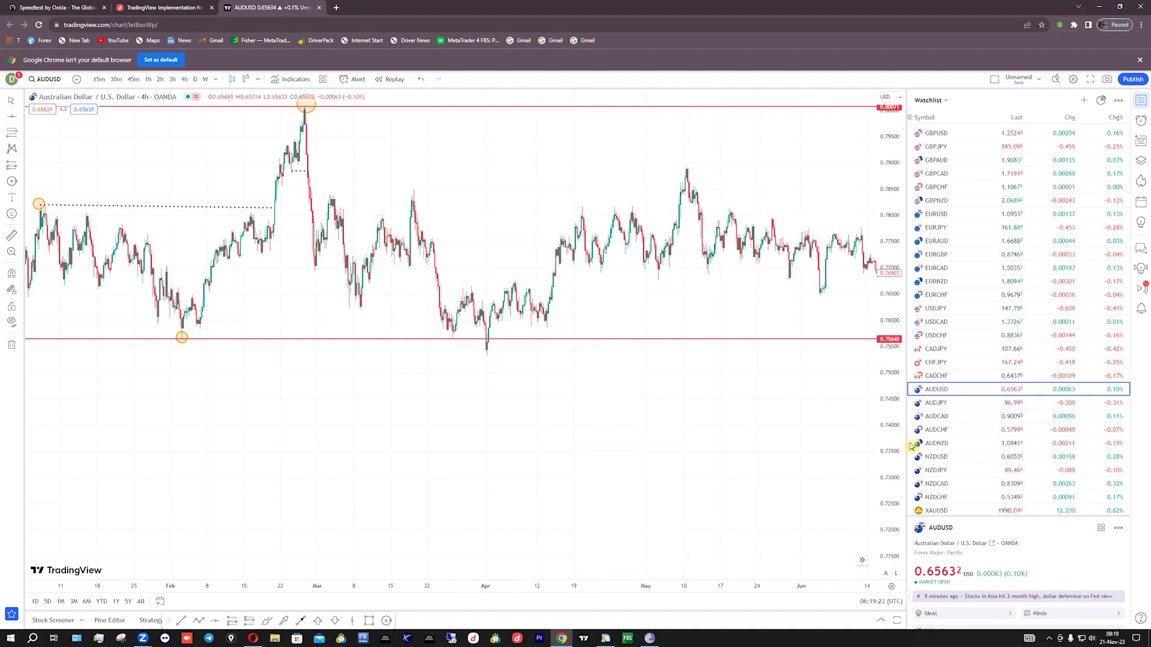
pyautogui.moveTo(885, 455); pyautogui.dragTo(532, 365)
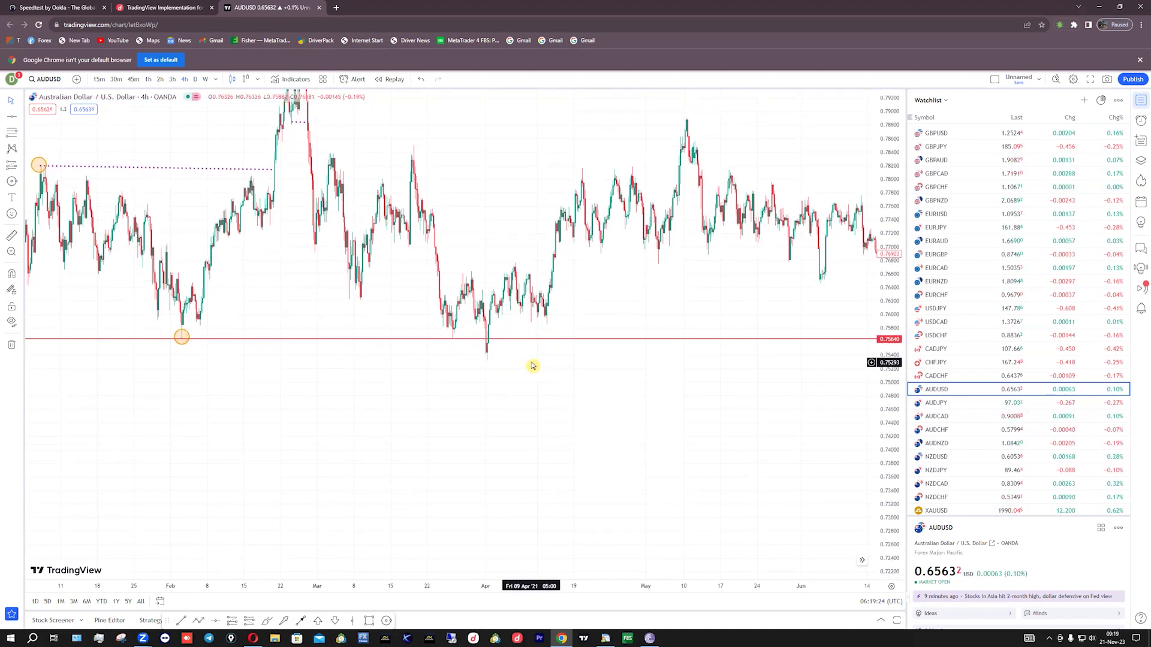
pyautogui.scroll(10, 532, 365)
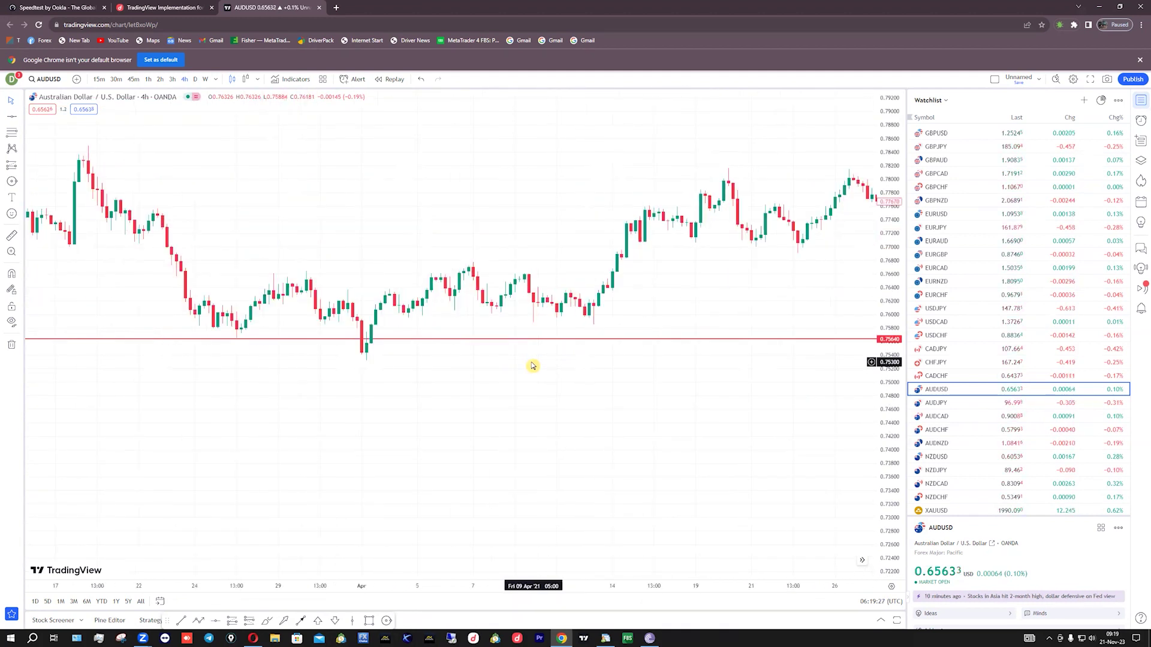
pyautogui.moveTo(890, 473); pyautogui.dragTo(894, 324)
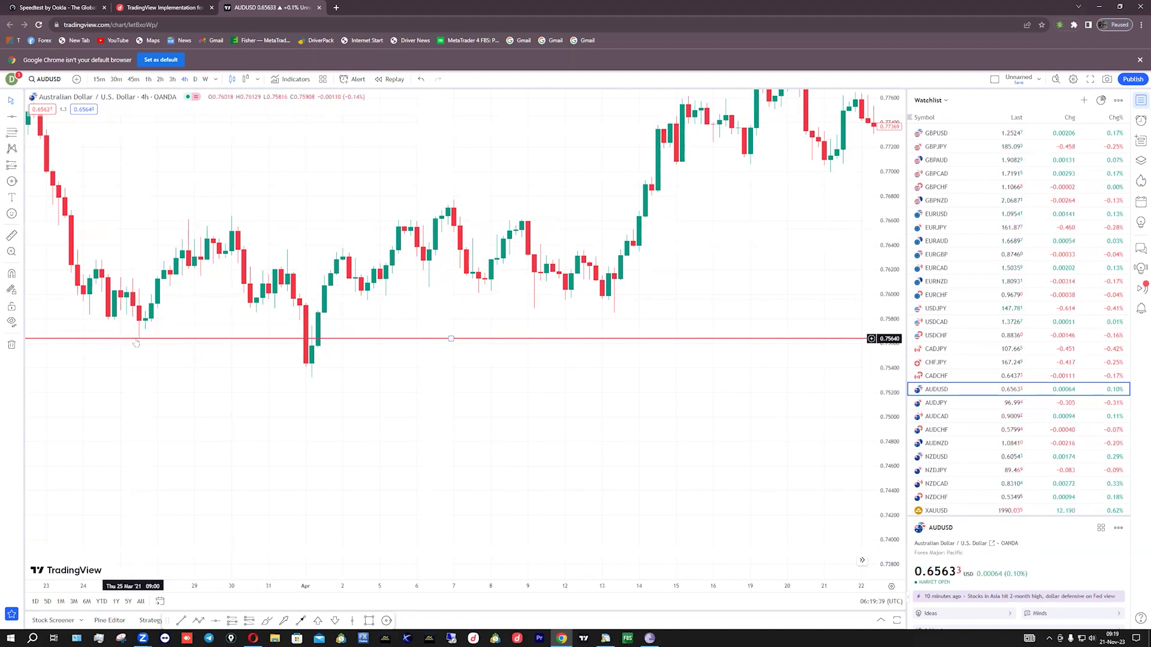
pyautogui.moveTo(41, 343); pyautogui.dragTo(107, 337)
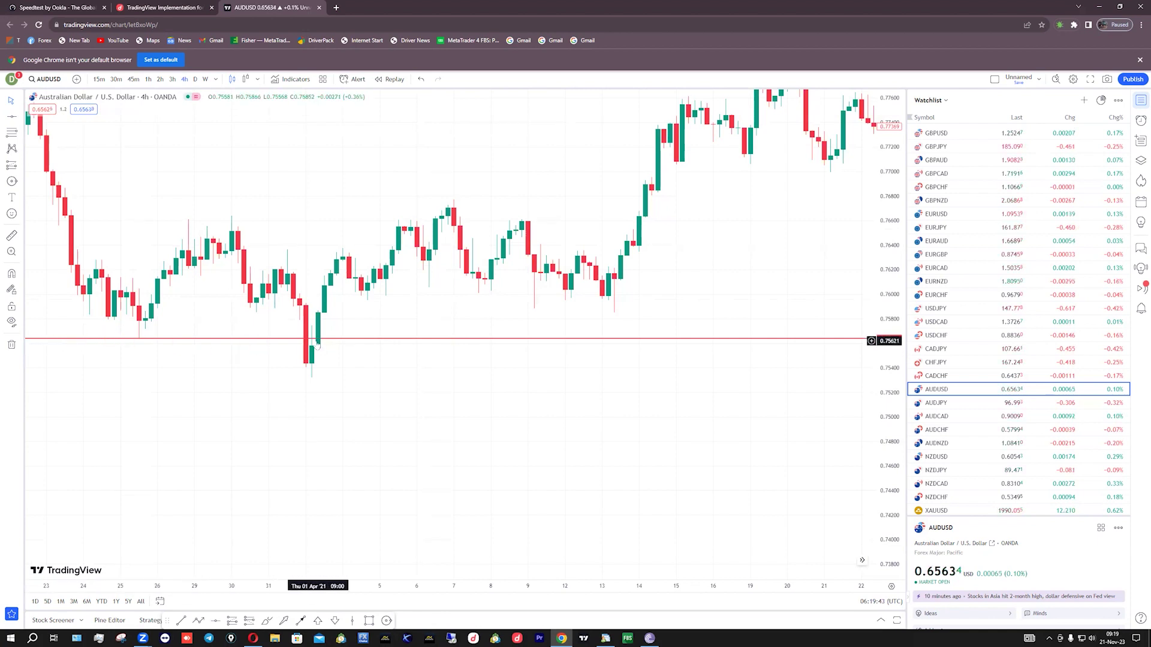
pyautogui.click(306, 372)
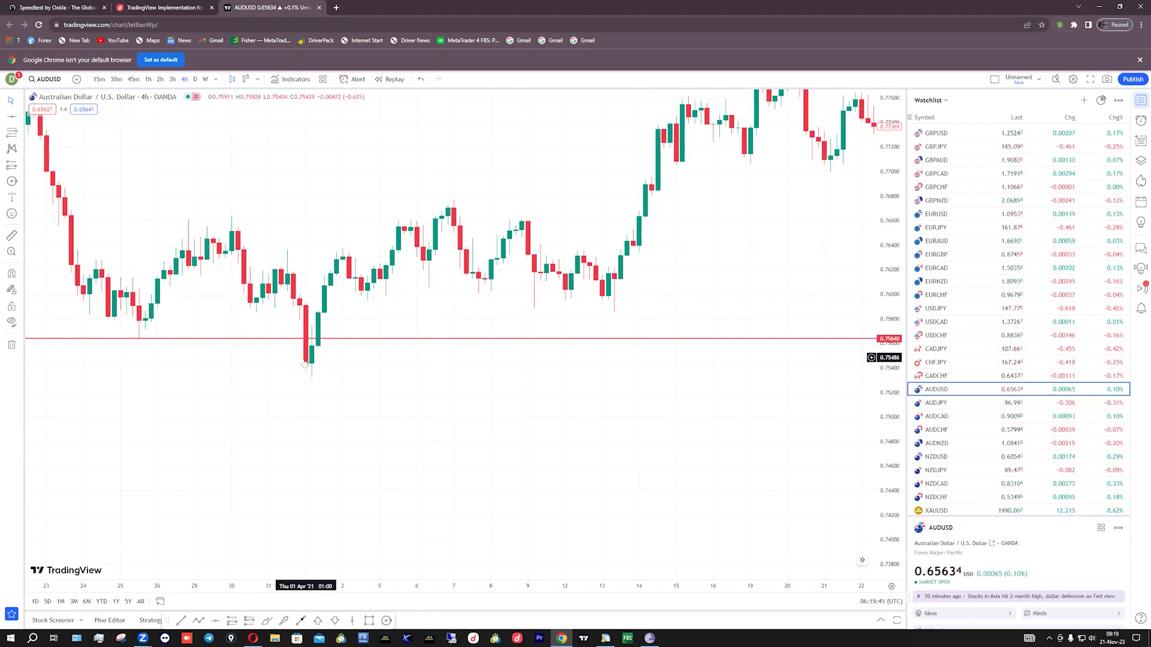
pyautogui.click(286, 349)
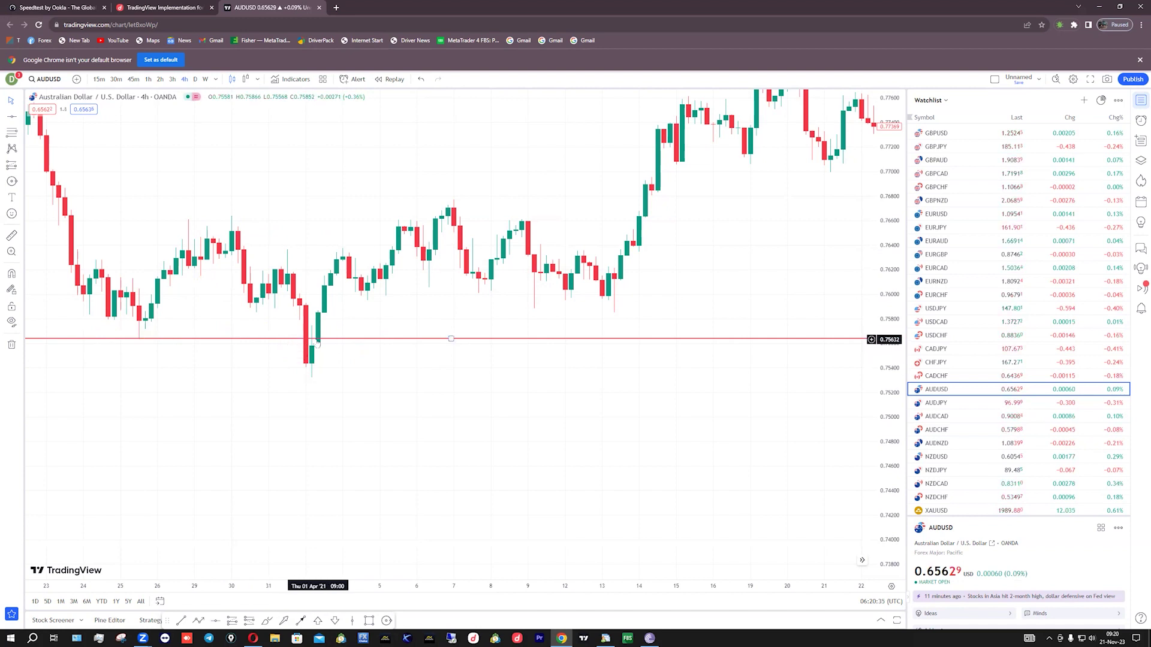
# - Compare the circled February low with the late March and April lows along the lower line, within the full marked range
pyautogui.scroll(-5, 316, 341)
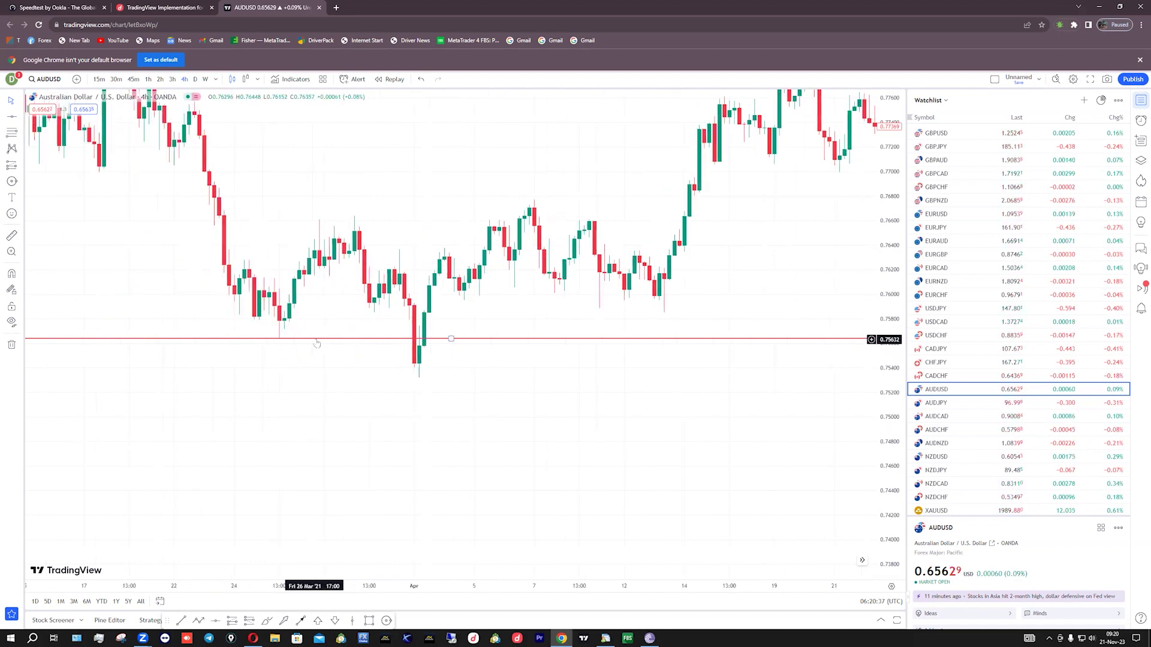
pyautogui.scroll(-1, 317, 343)
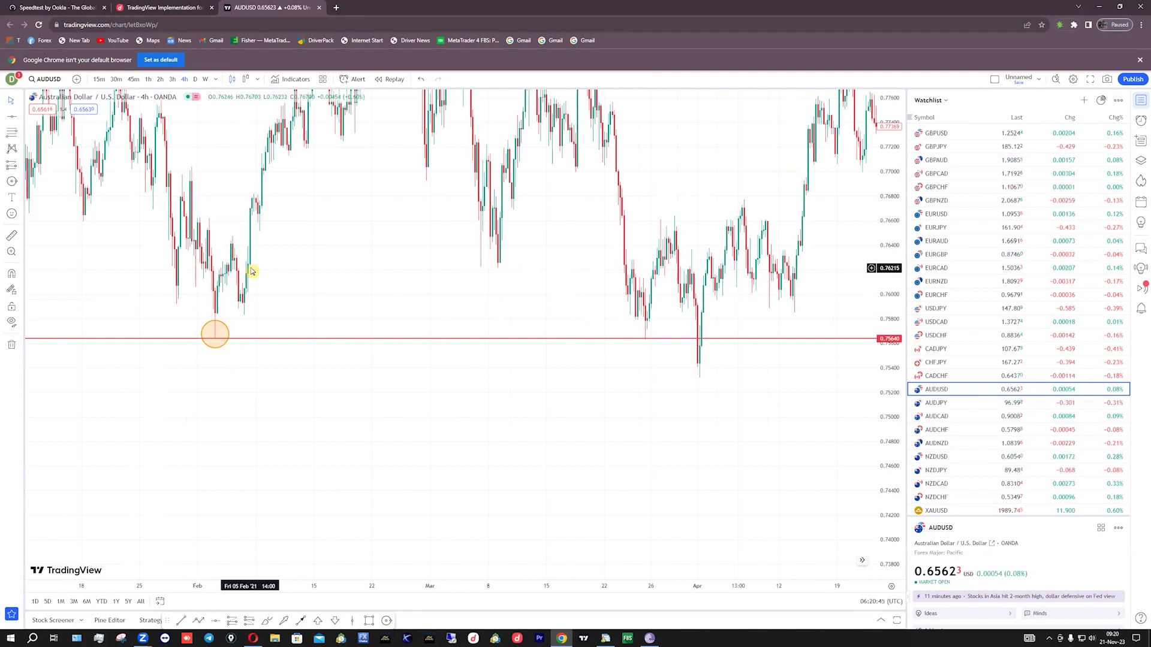
pyautogui.scroll(-1, 251, 272)
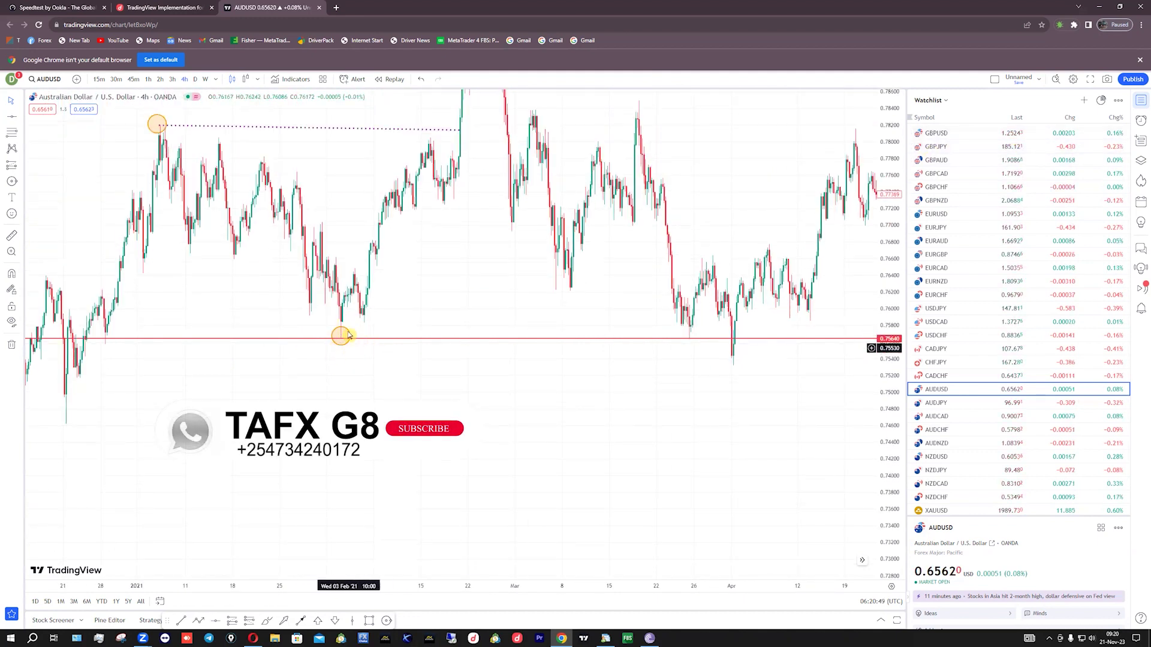
pyautogui.scroll(3, 330, 344)
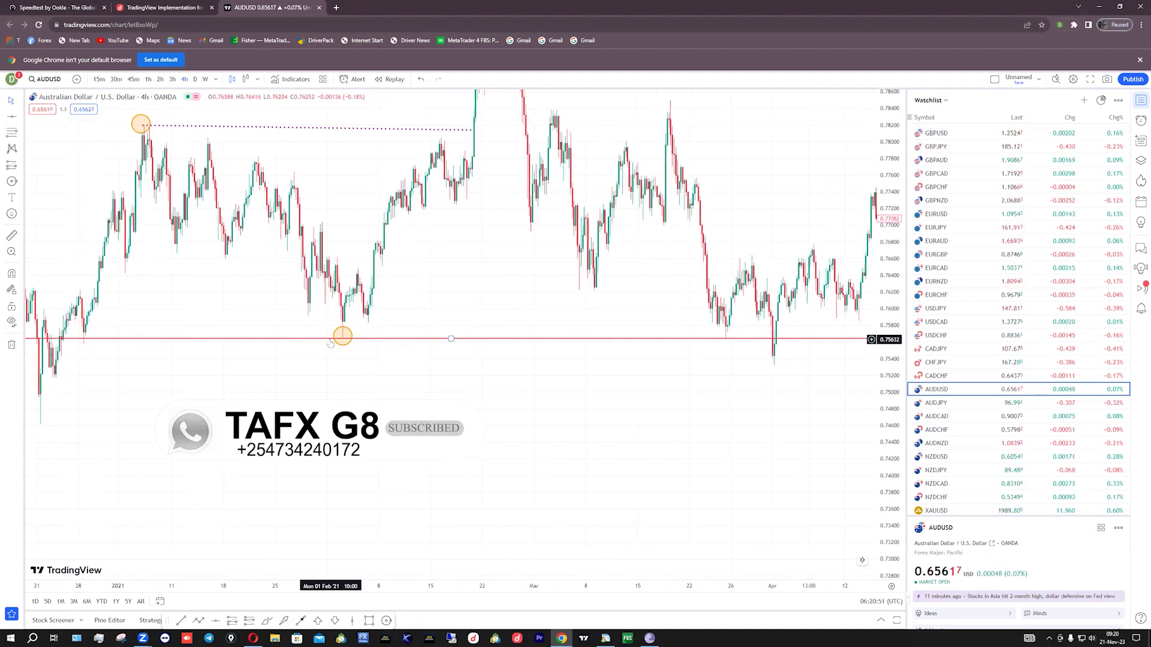
pyautogui.scroll(-2, 330, 343)
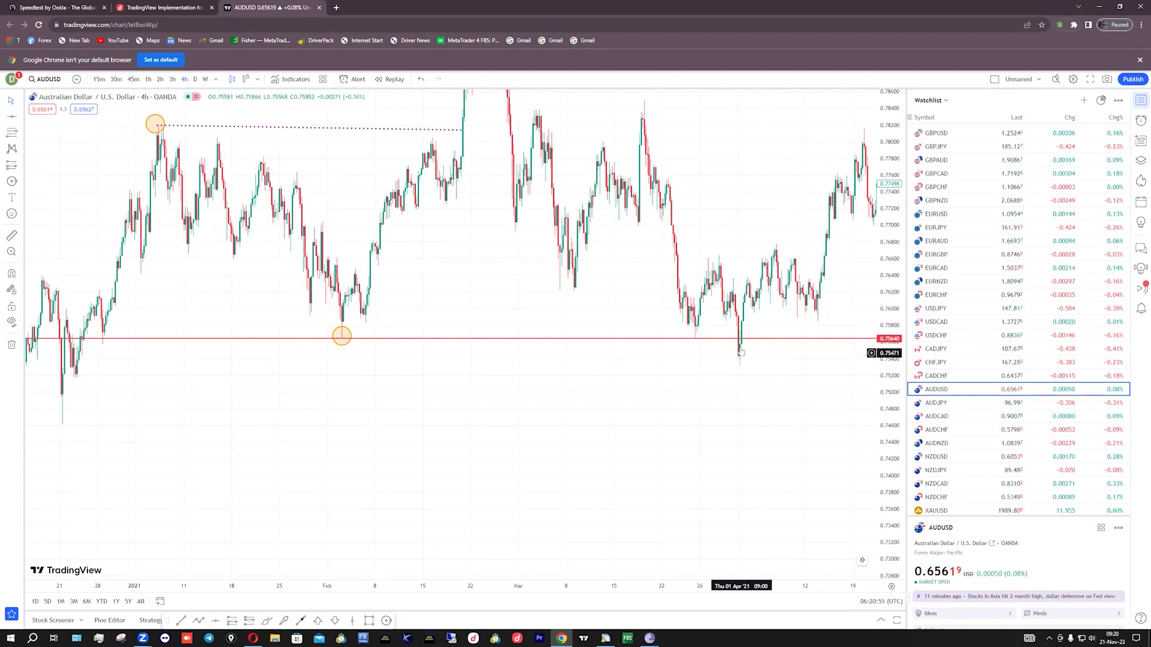
pyautogui.click(736, 339)
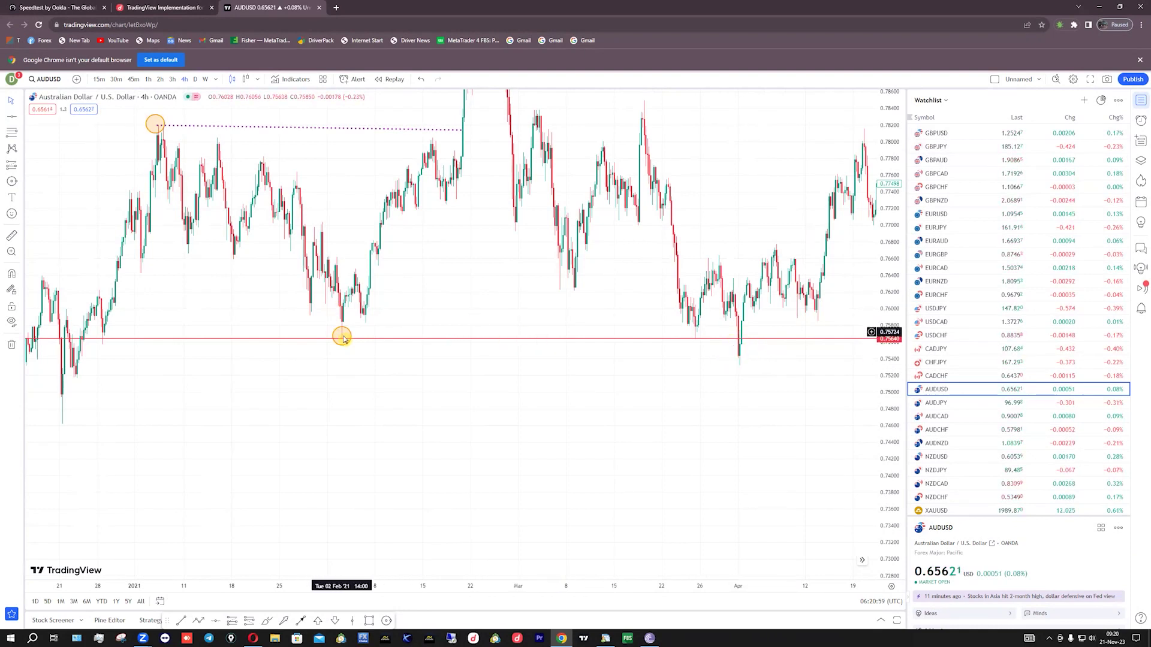
pyautogui.click(590, 338)
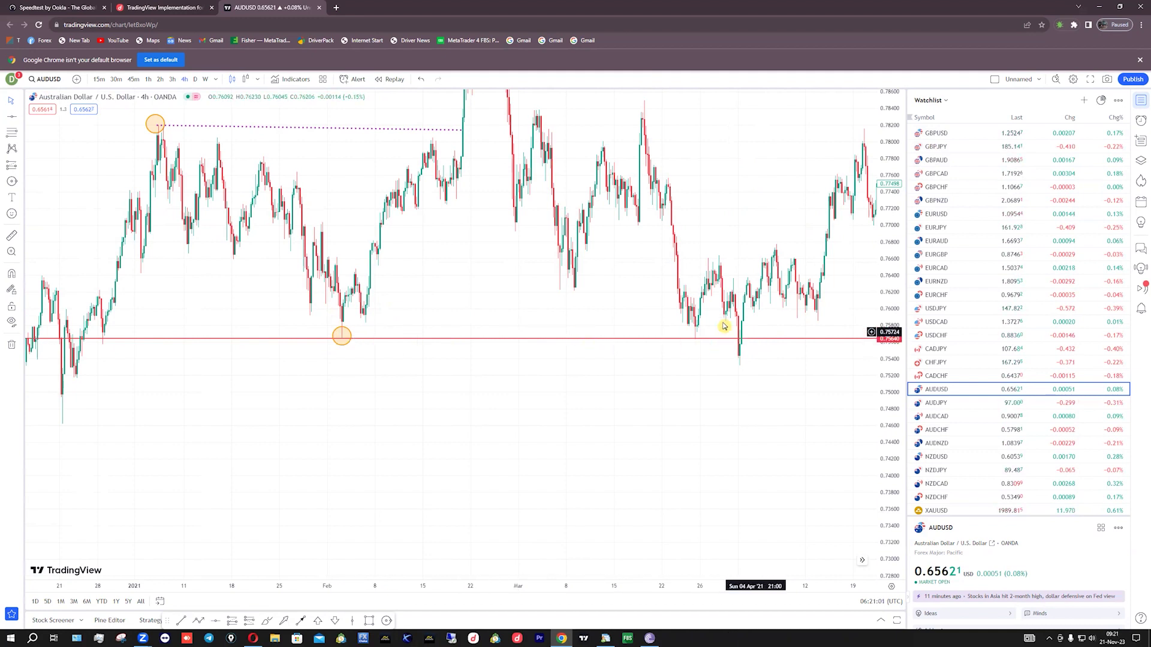
pyautogui.click(655, 334)
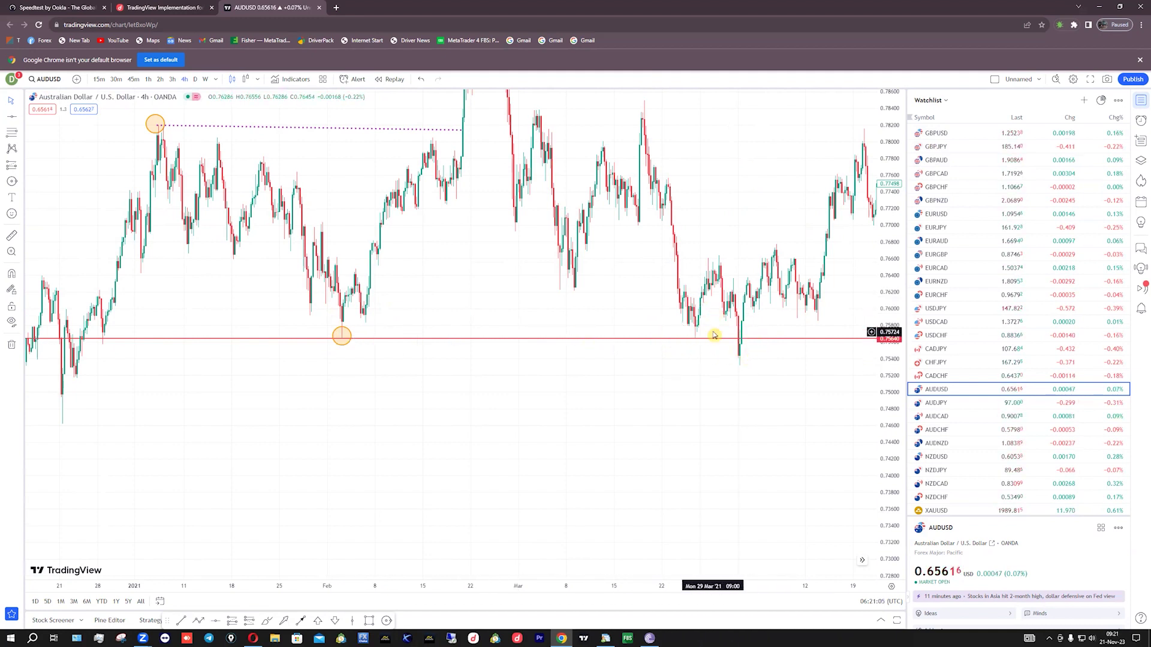
pyautogui.scroll(2, 713, 335)
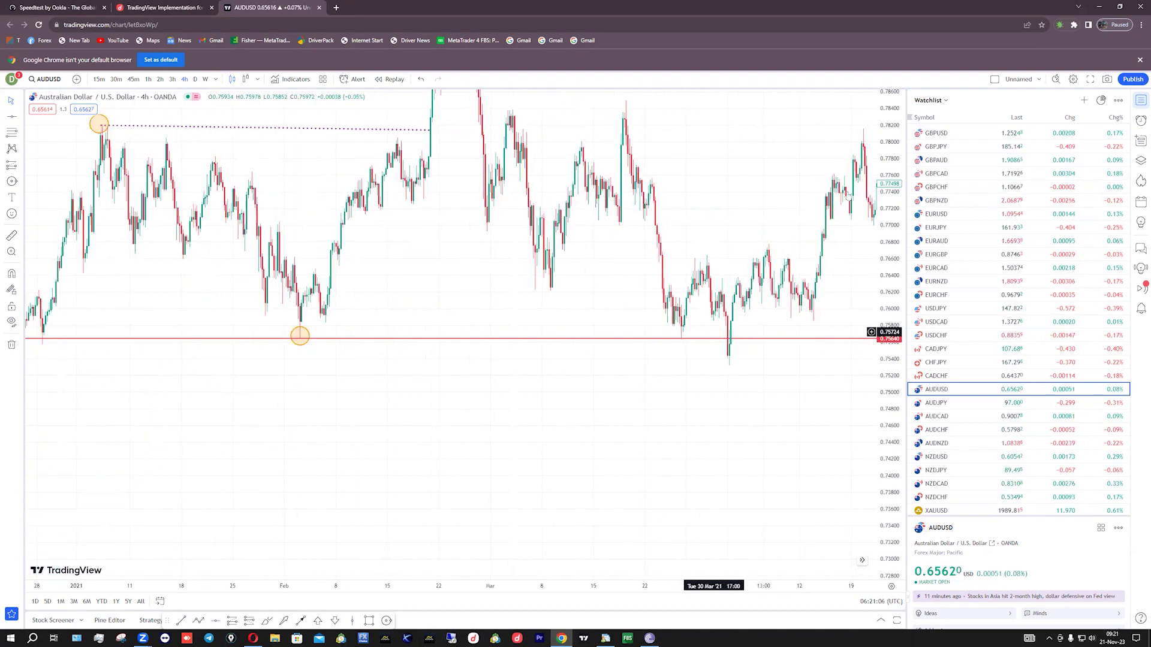
pyautogui.moveTo(882, 234); pyautogui.dragTo(884, 312)
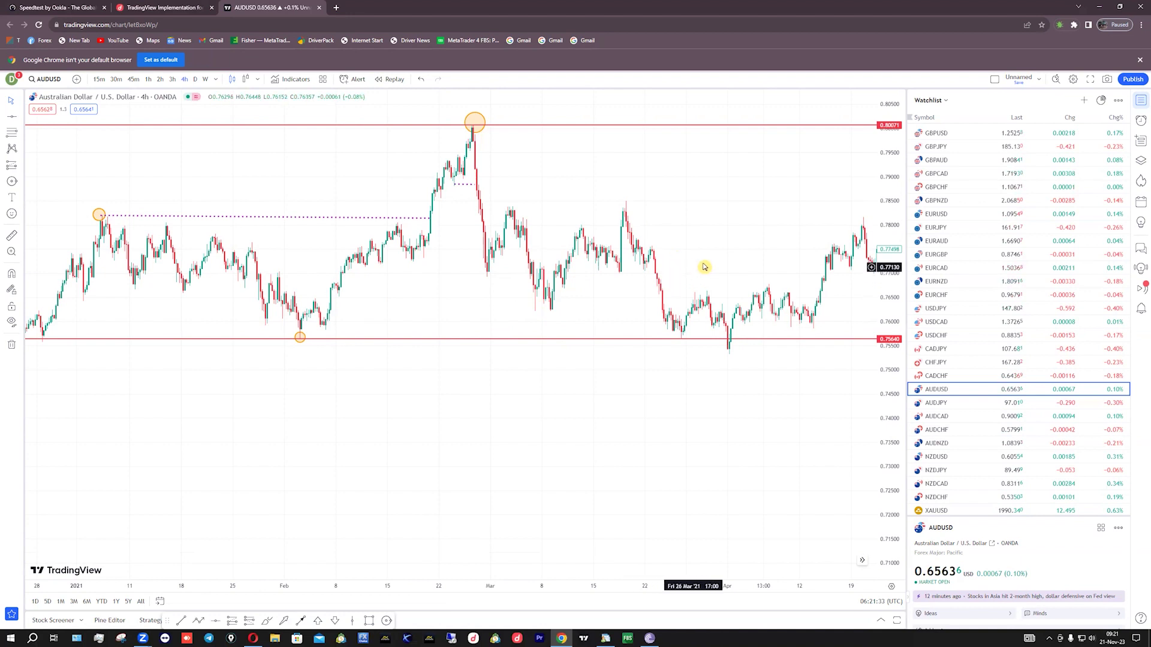
# - Draw a dotted trend line at about 0.7667 from the 30 March 2021 minor high to the 14 April breakout candle
pyautogui.moveTo(547, 246); pyautogui.dragTo(341, 260)
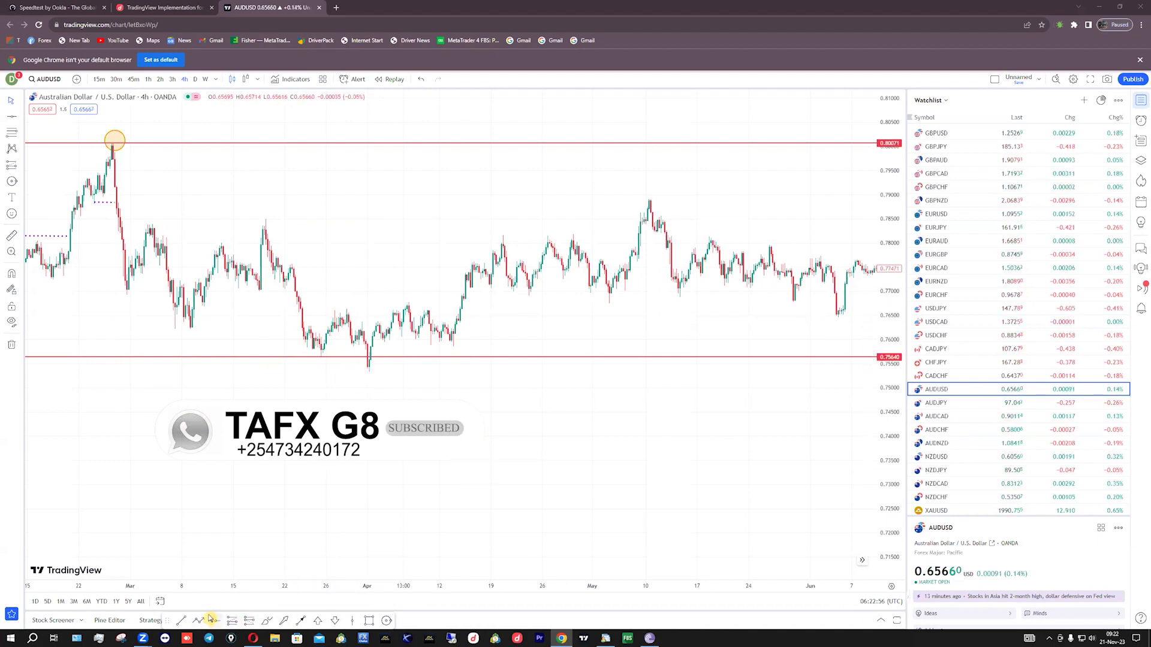
pyautogui.click(182, 620)
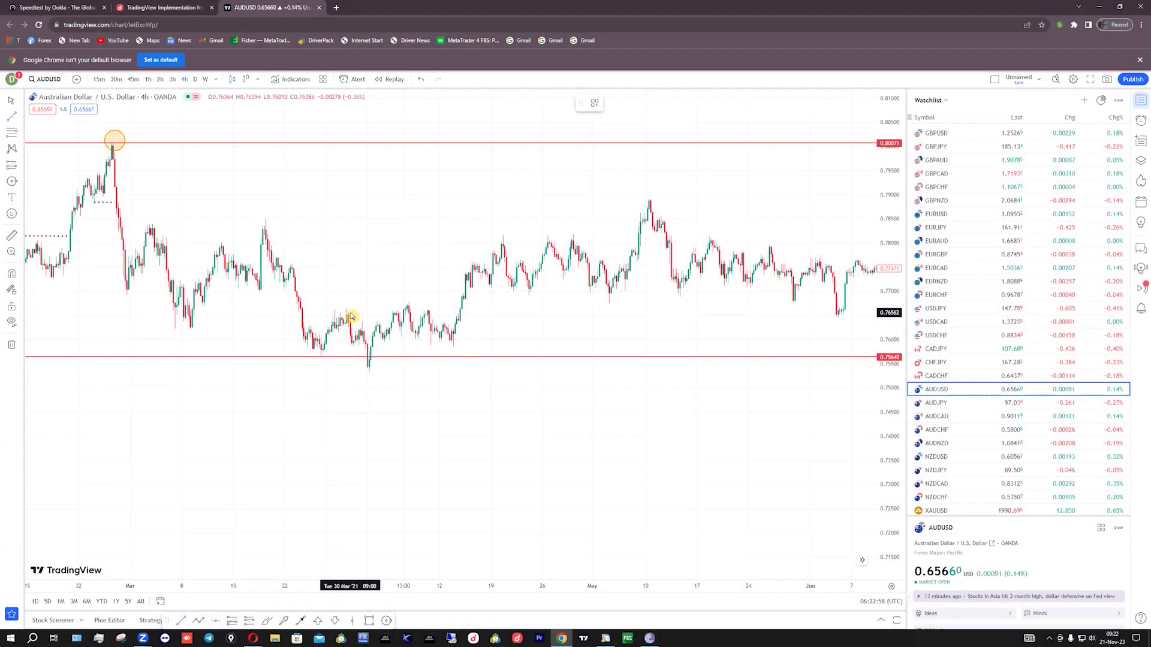
pyautogui.moveTo(347, 309); pyautogui.dragTo(461, 307)
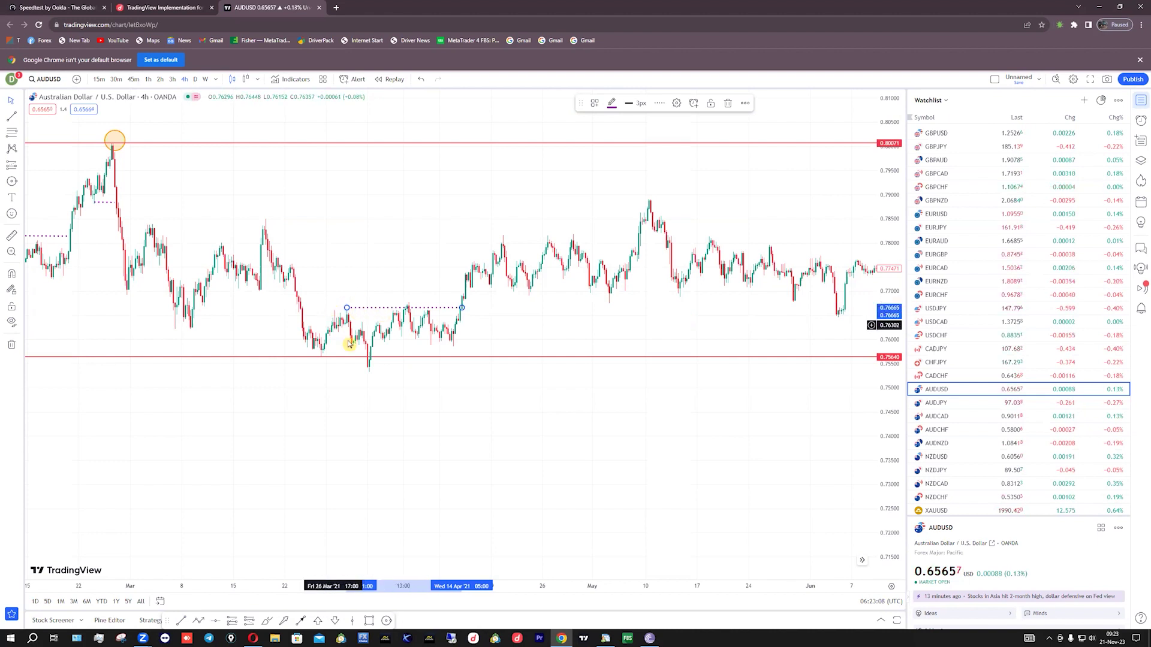
pyautogui.click(461, 307)
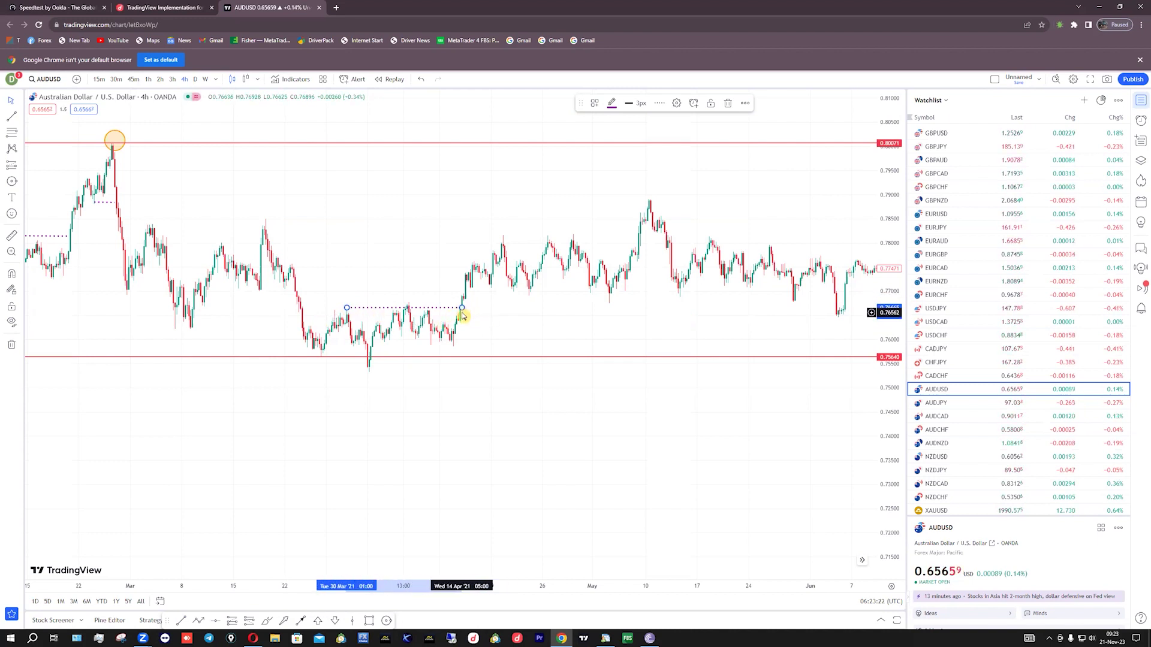
pyautogui.scroll(5, 462, 298)
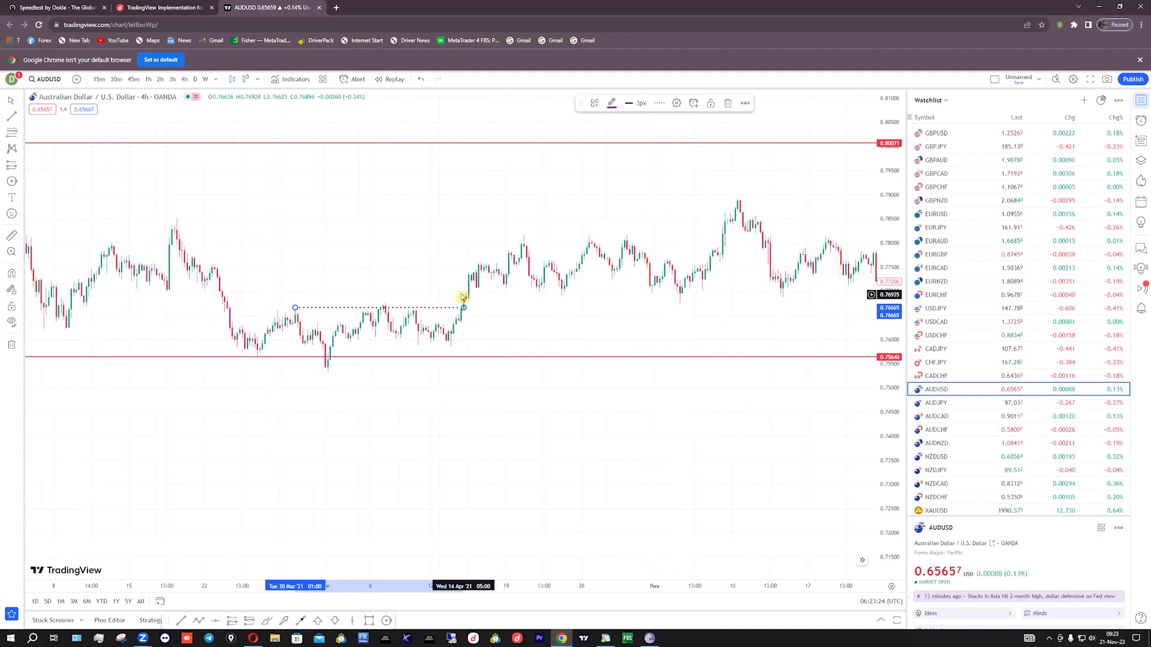
pyautogui.moveTo(891, 493); pyautogui.dragTo(894, 137)
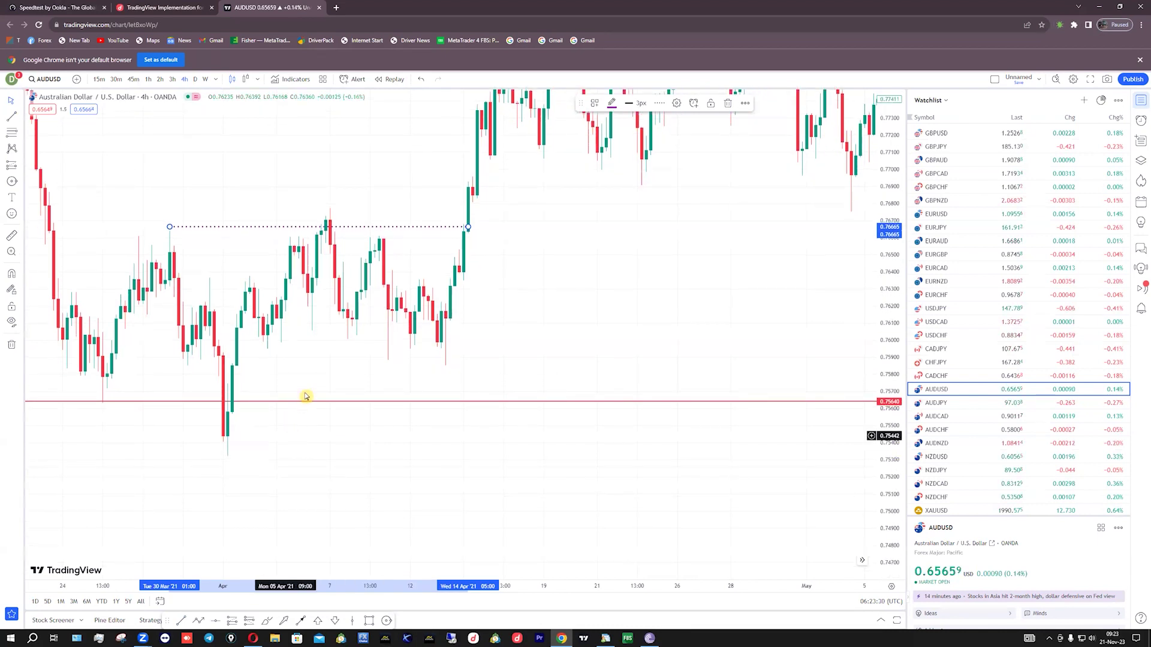
pyautogui.scroll(3, 306, 394)
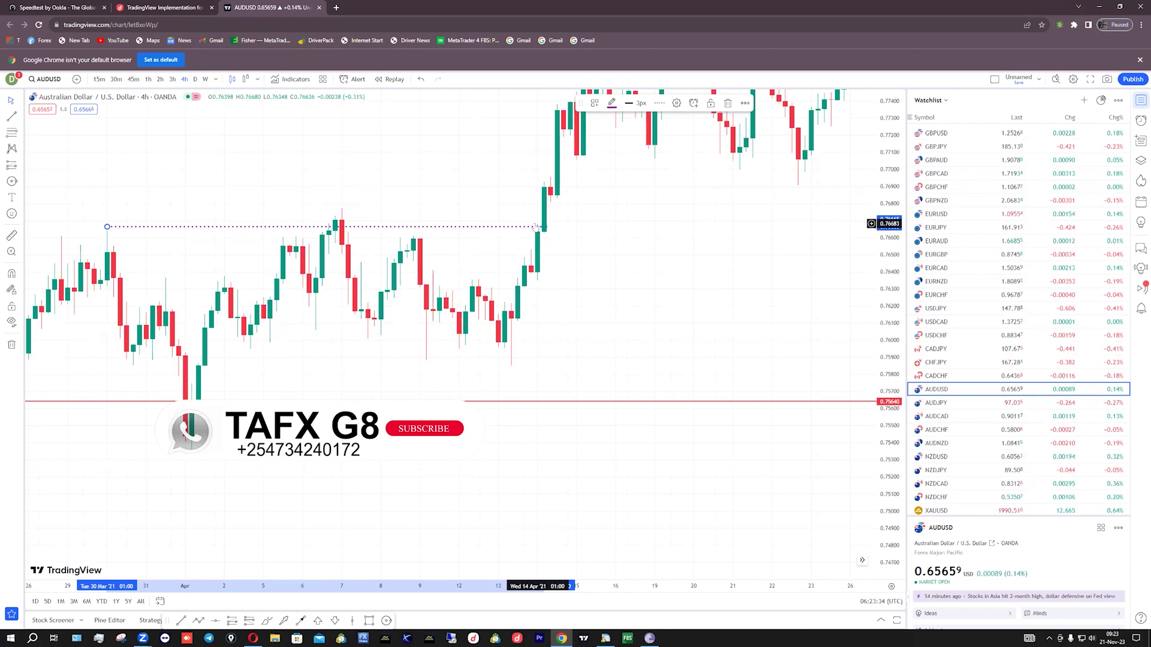
pyautogui.moveTo(535, 226); pyautogui.dragTo(544, 228)
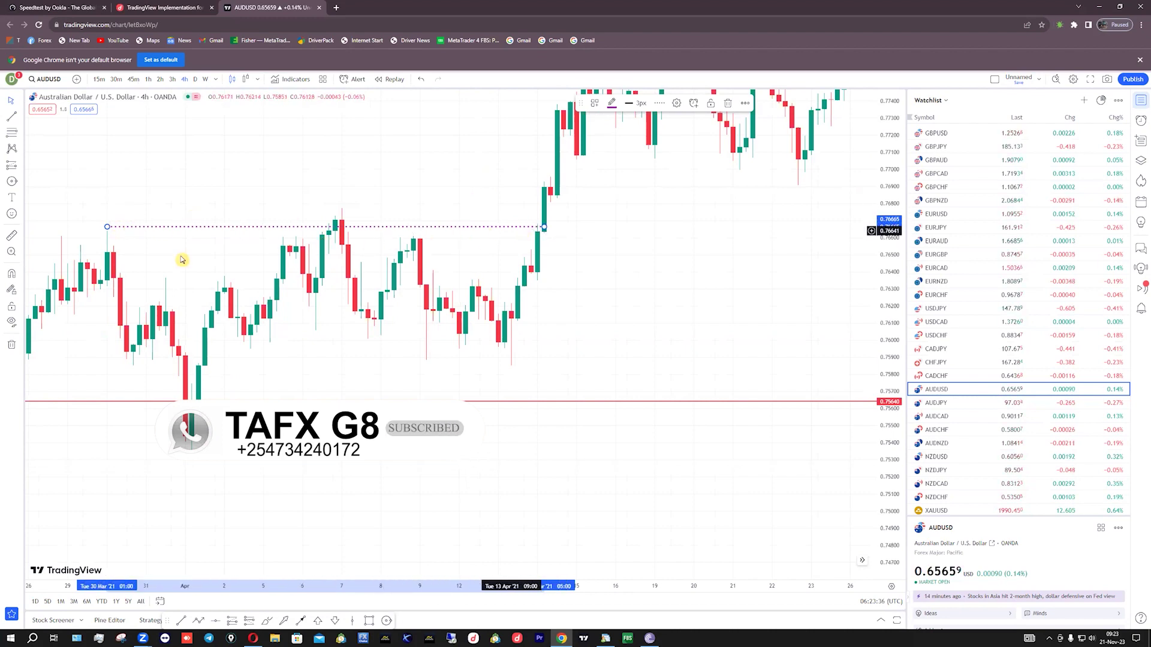
# - Place a circle marker on the 1 April 2021 swing low, just below the lower horizontal line
pyautogui.scroll(-3, 318, 243)
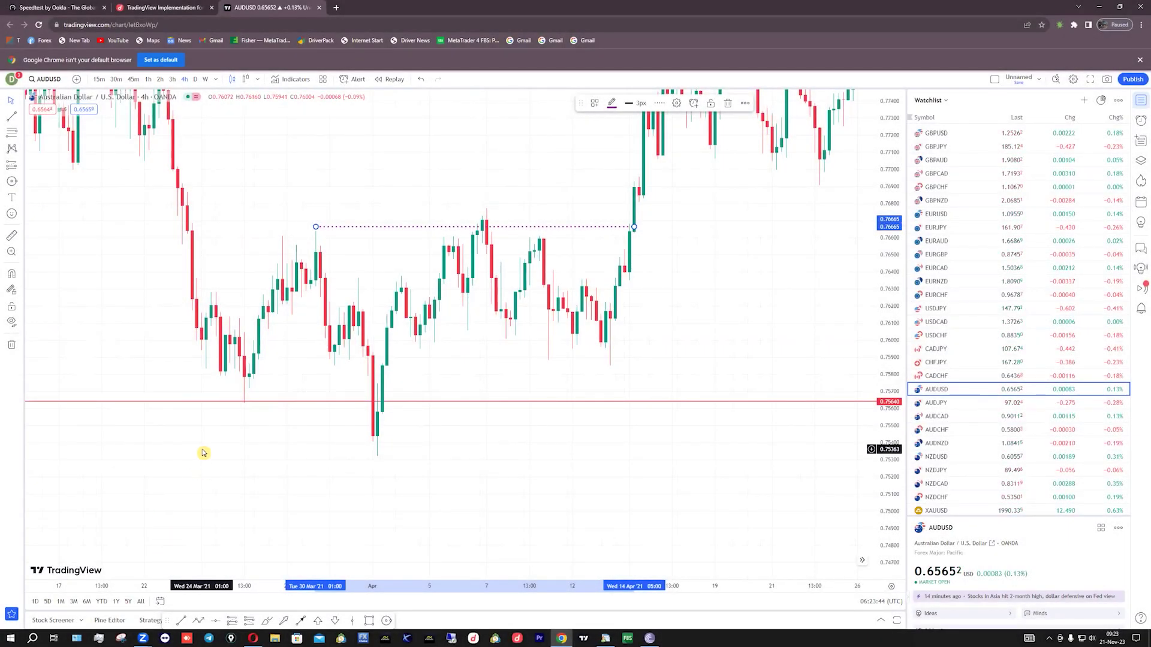
pyautogui.click(386, 620)
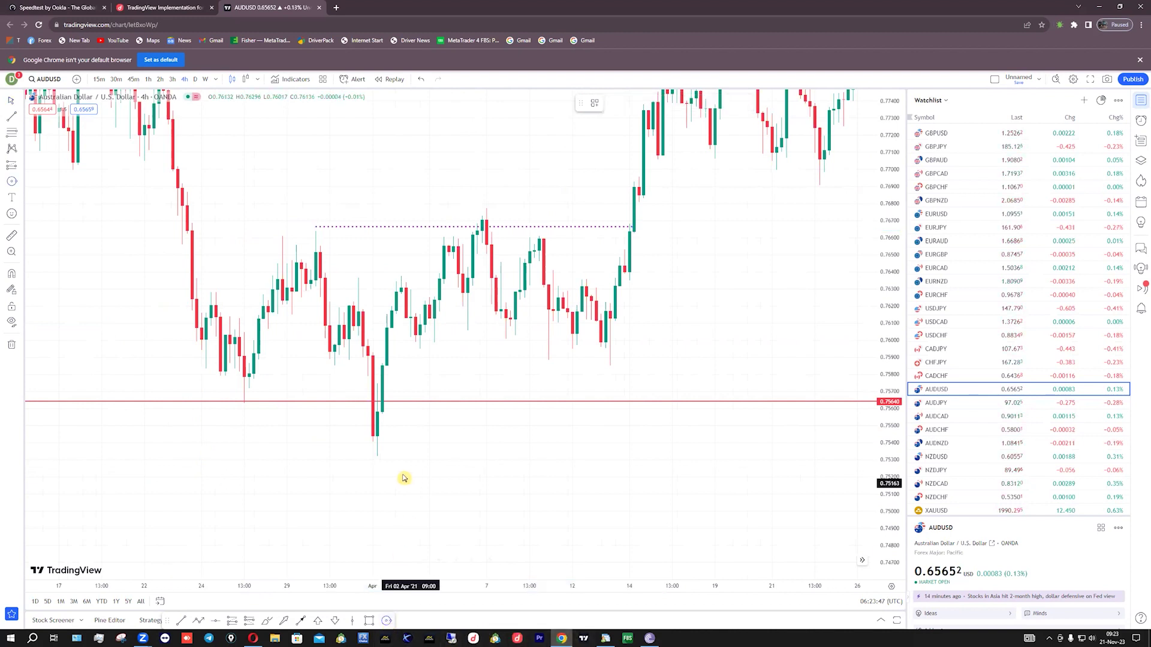
pyautogui.click(377, 449)
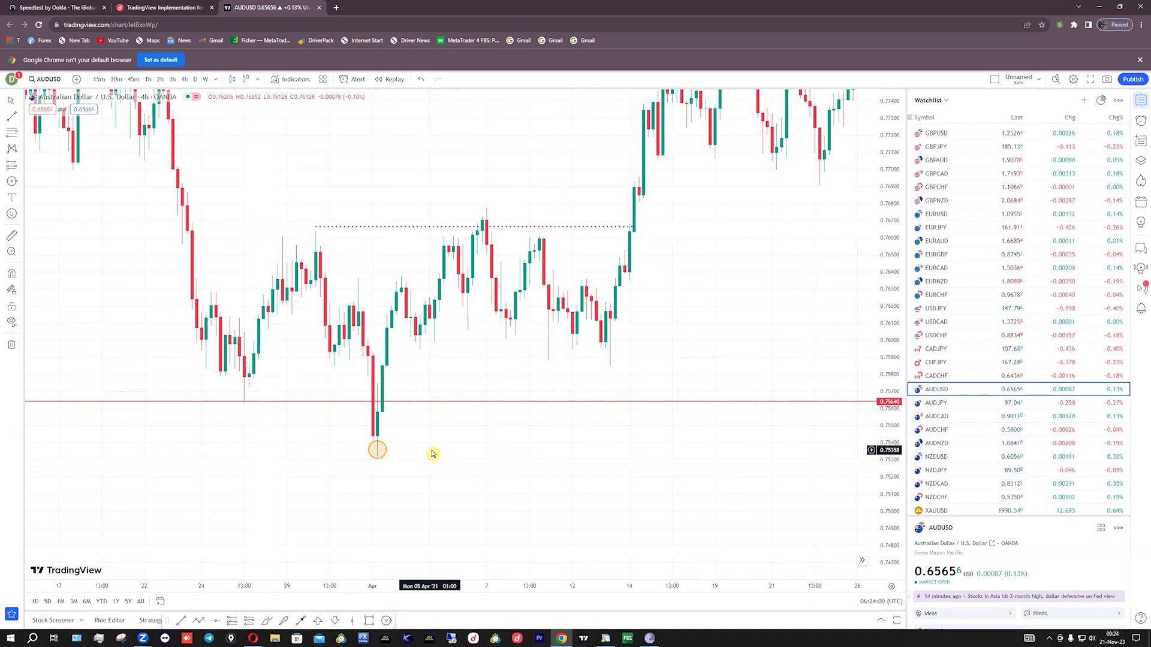
# - Compare the circled early February low with the circled 1 April low and the dotted structure-break line above it
pyautogui.scroll(-3, 433, 454)
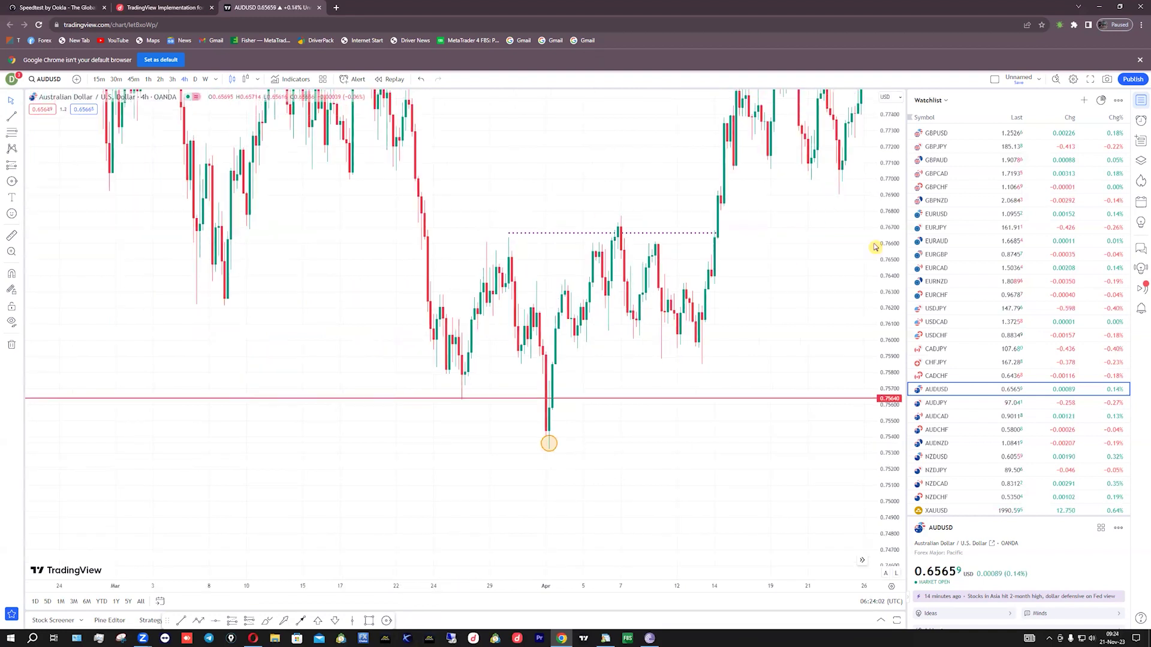
pyautogui.scroll(-1, 129, 284)
pyautogui.scroll(-1, 96, 195)
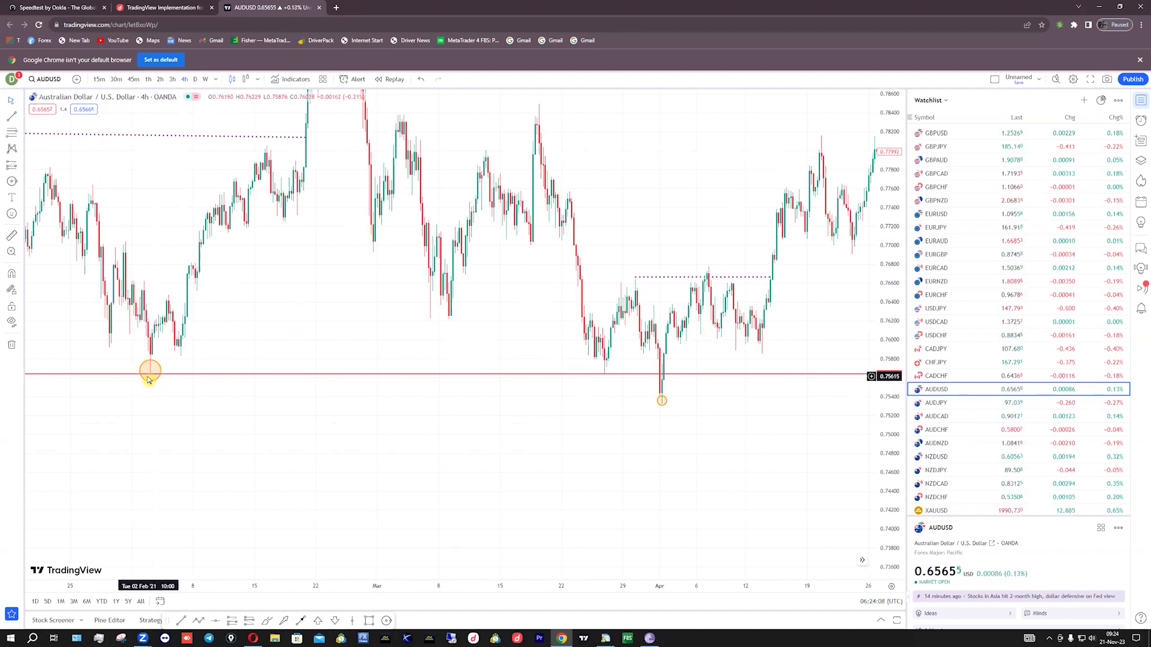
pyautogui.scroll(3, 420, 314)
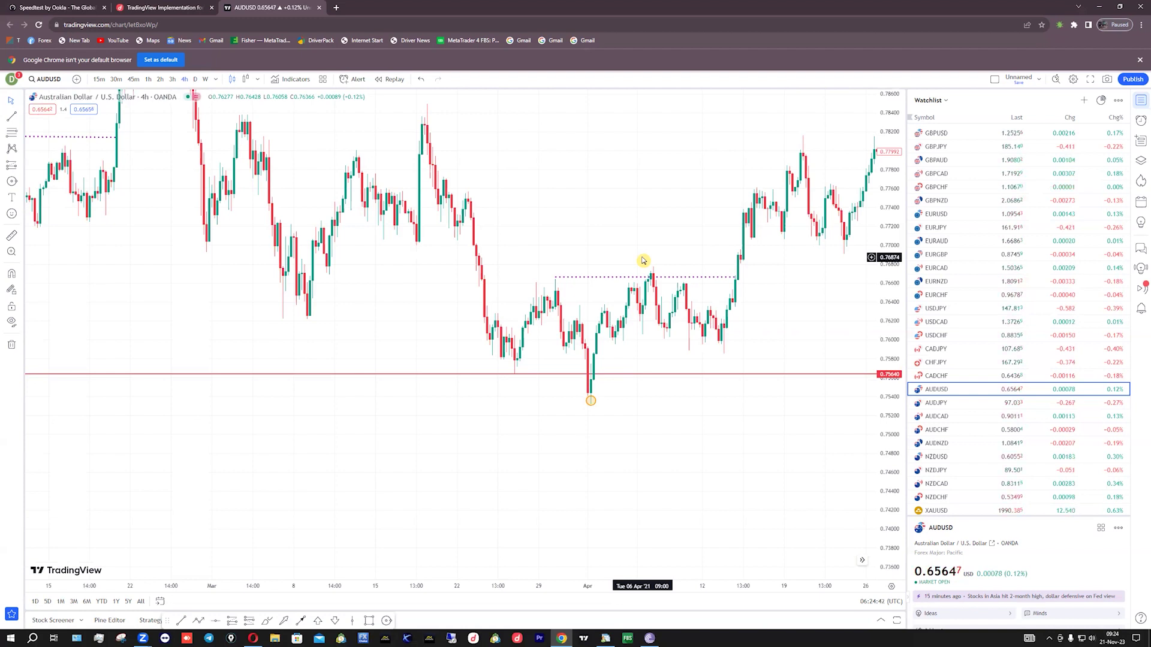
pyautogui.click(661, 279)
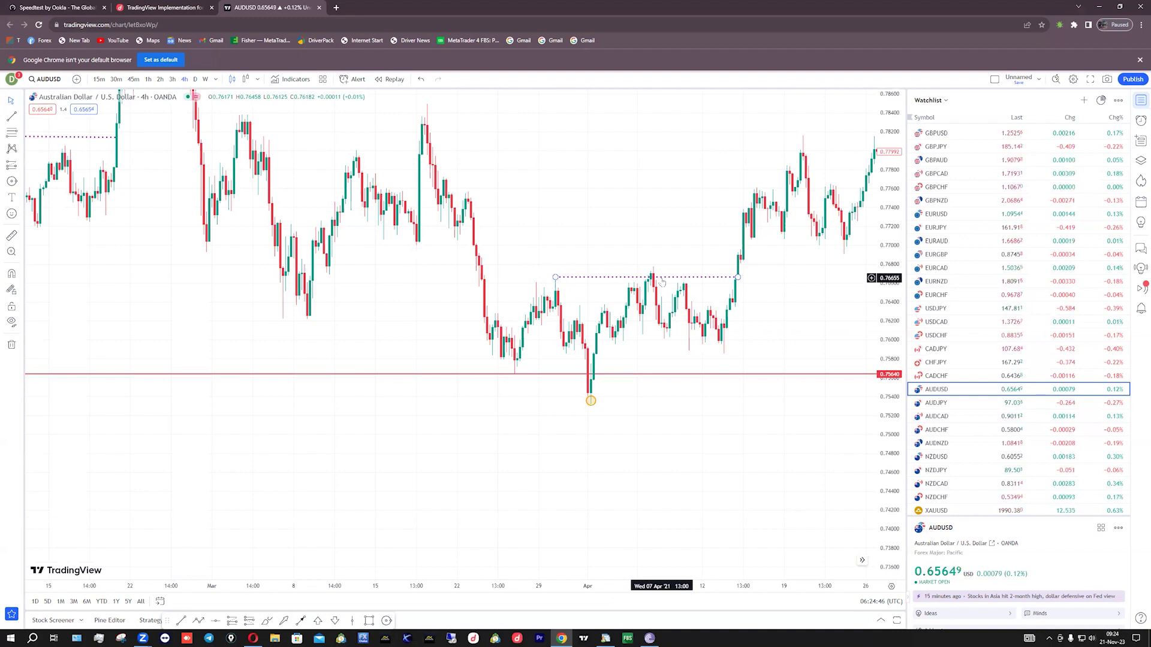
pyautogui.click(544, 282)
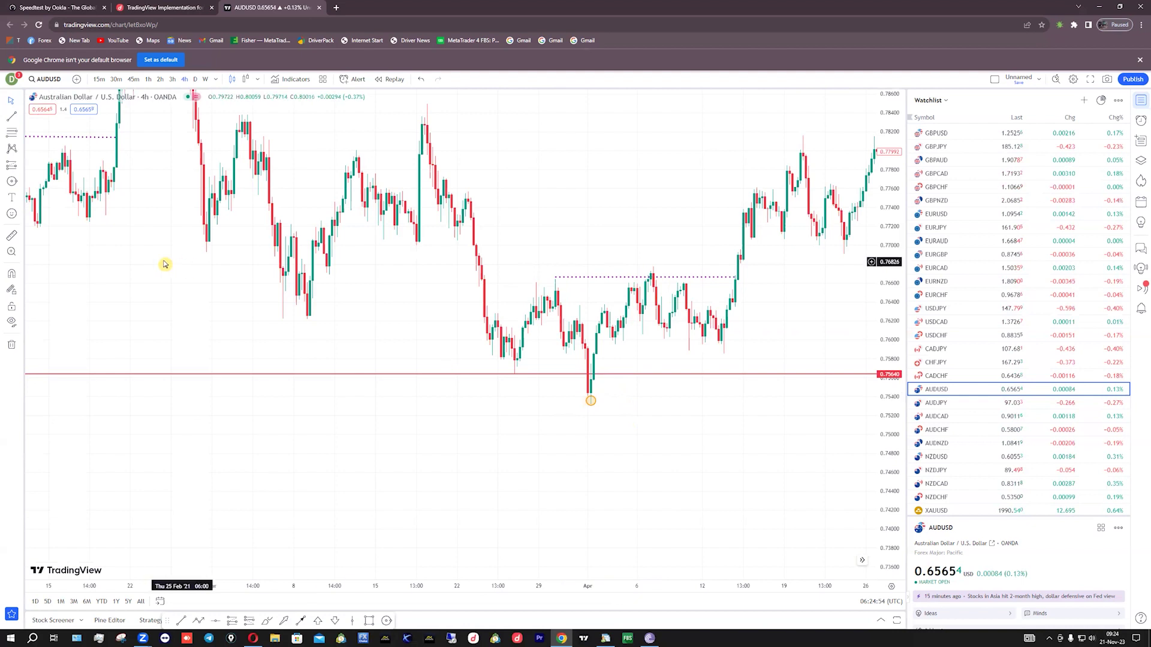
pyautogui.moveTo(235, 344); pyautogui.dragTo(480, 381)
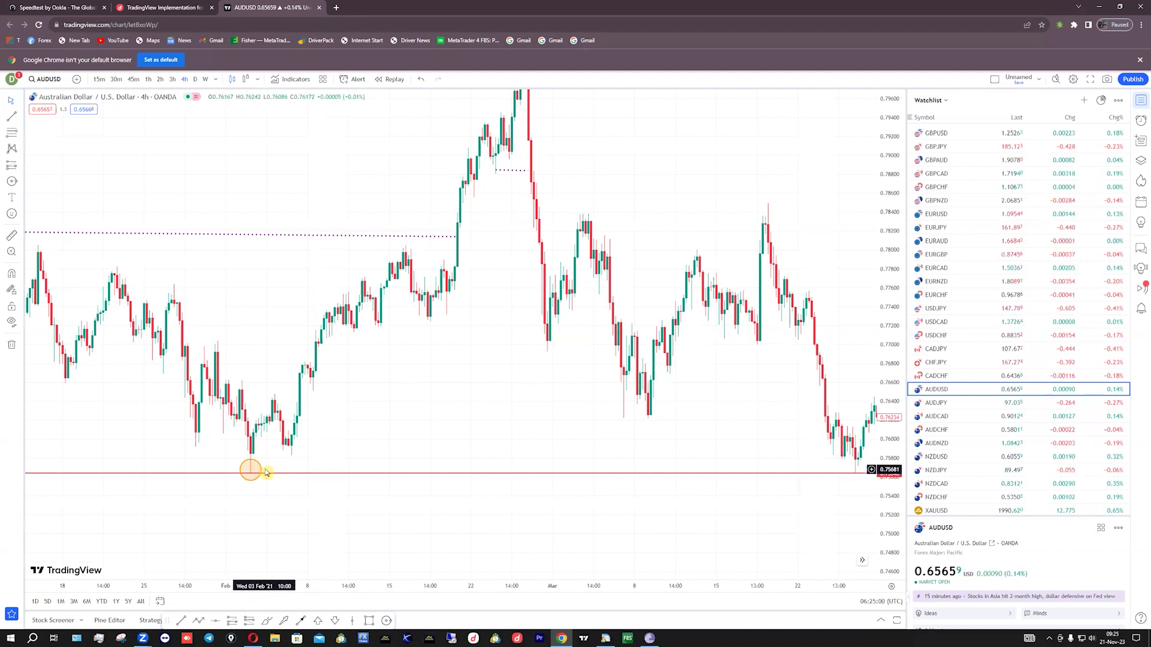
pyautogui.moveTo(701, 371); pyautogui.dragTo(262, 321)
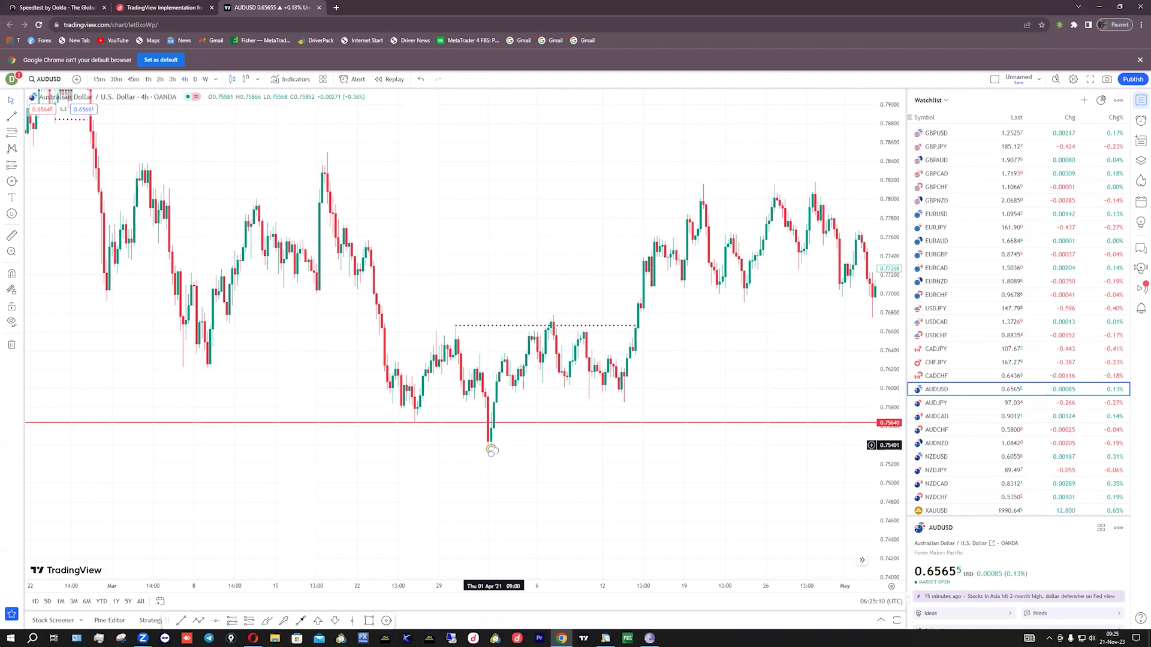
# - Move the lower horizontal line down to the circled 1 April 2021 low, at about 0.7533
pyautogui.scroll(-1, 203, 191)
pyautogui.scroll(-2, 203, 190)
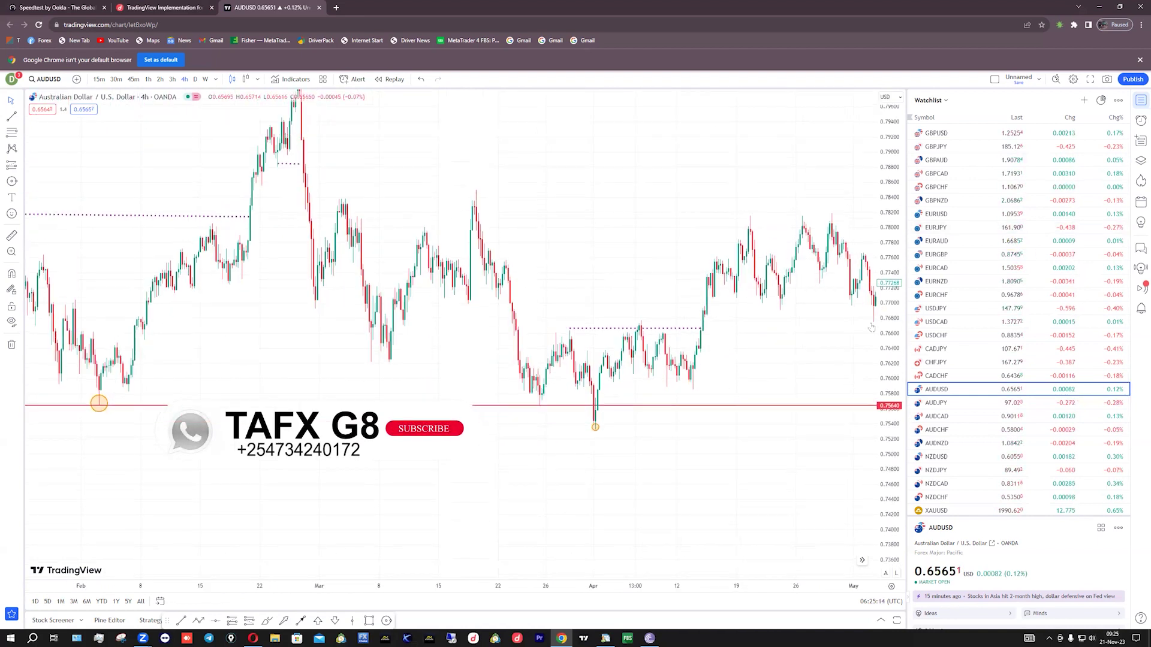
pyautogui.moveTo(810, 235); pyautogui.dragTo(503, 221)
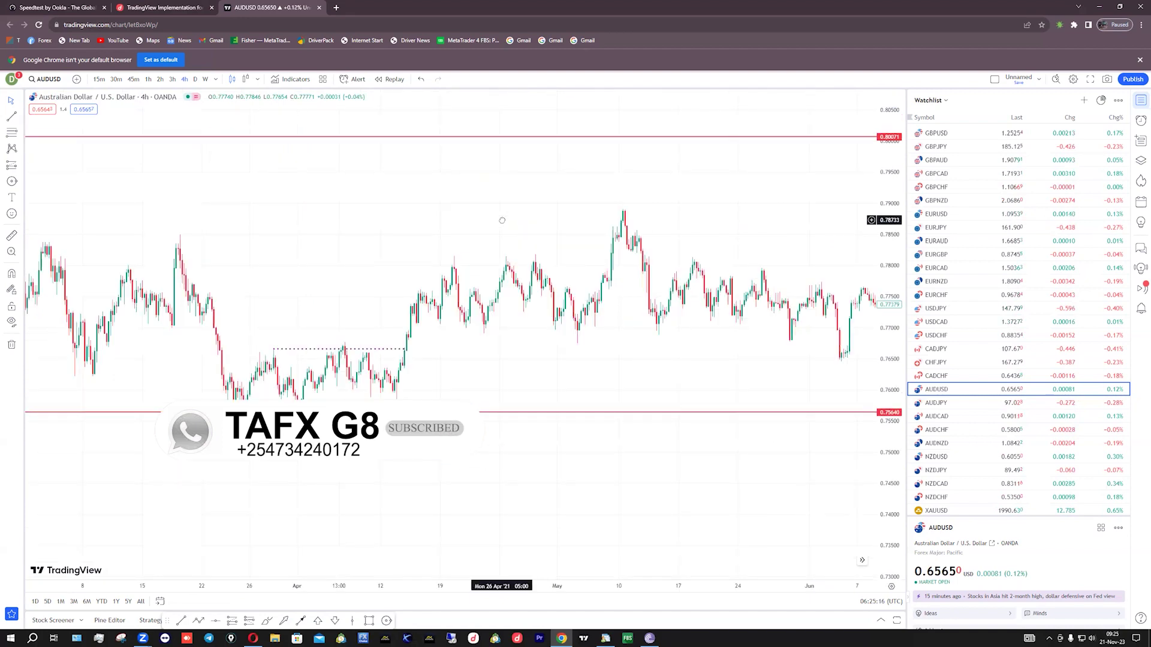
pyautogui.scroll(-3, 578, 276)
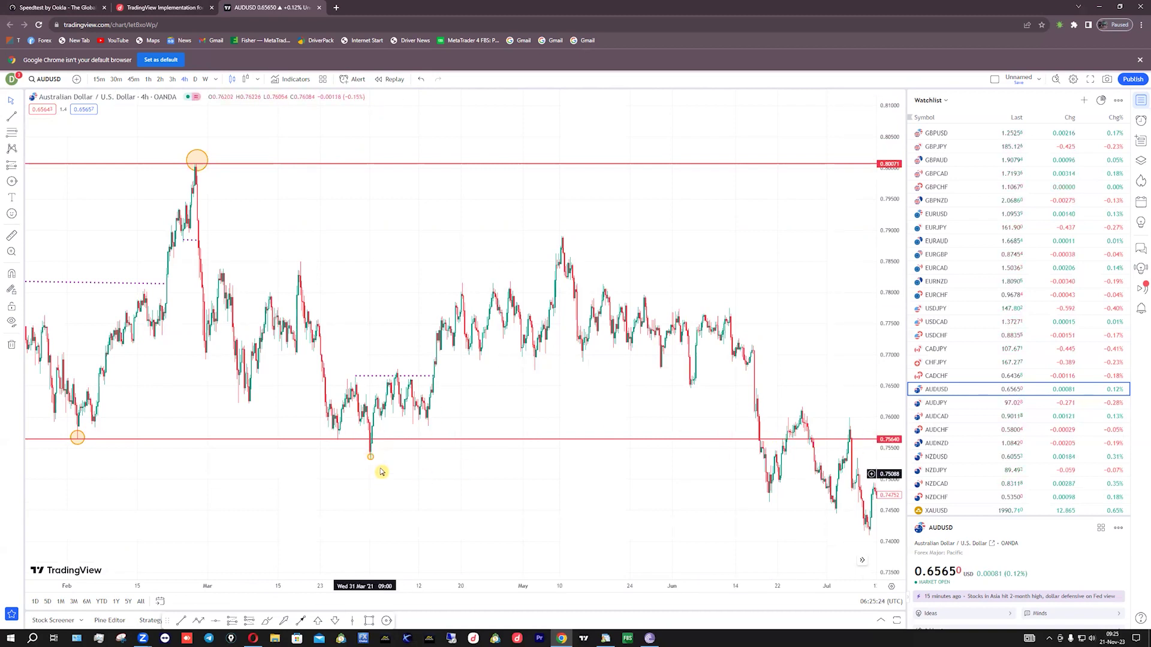
pyautogui.moveTo(390, 439); pyautogui.dragTo(393, 464)
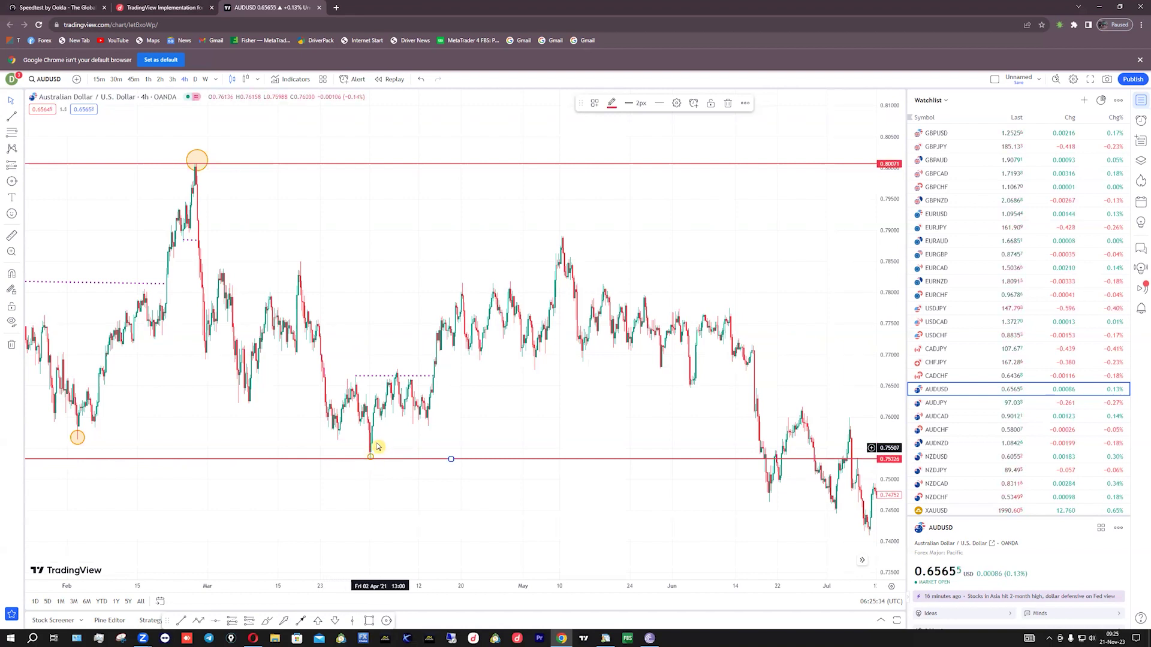
# - Switch to MetaTrader 4, apply the first Handle_X2_TF_H4 template to the GBPUSD H4 chart and inspect the marked October 2023 lows
pyautogui.click(604, 639)
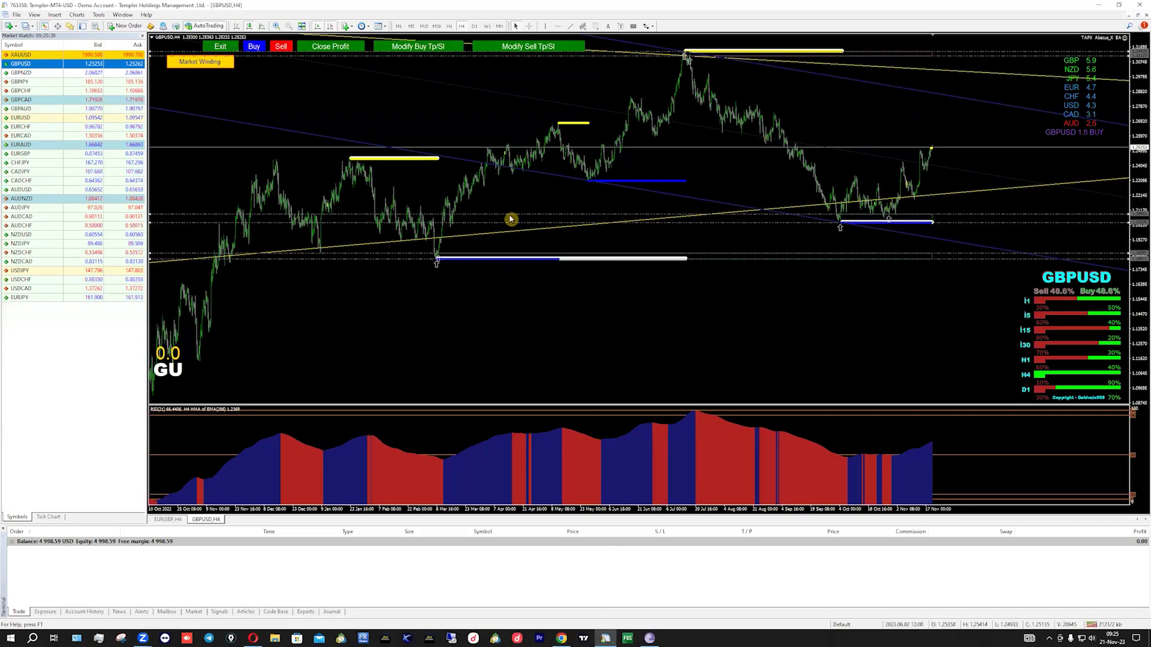
pyautogui.click(380, 27)
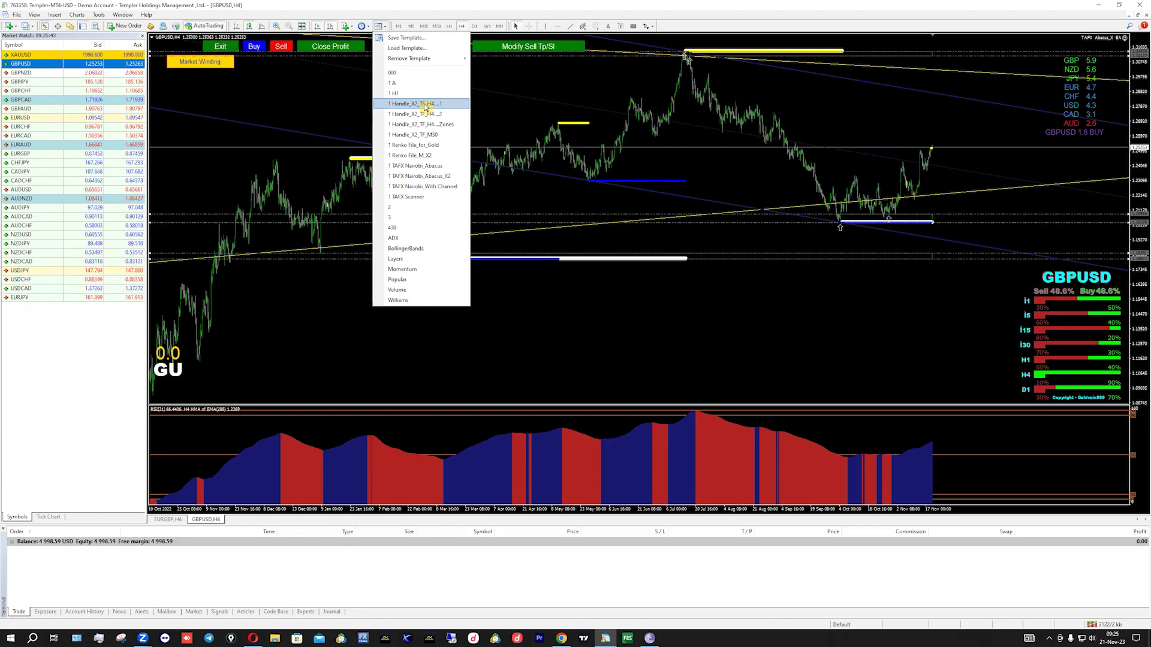
pyautogui.click(425, 105)
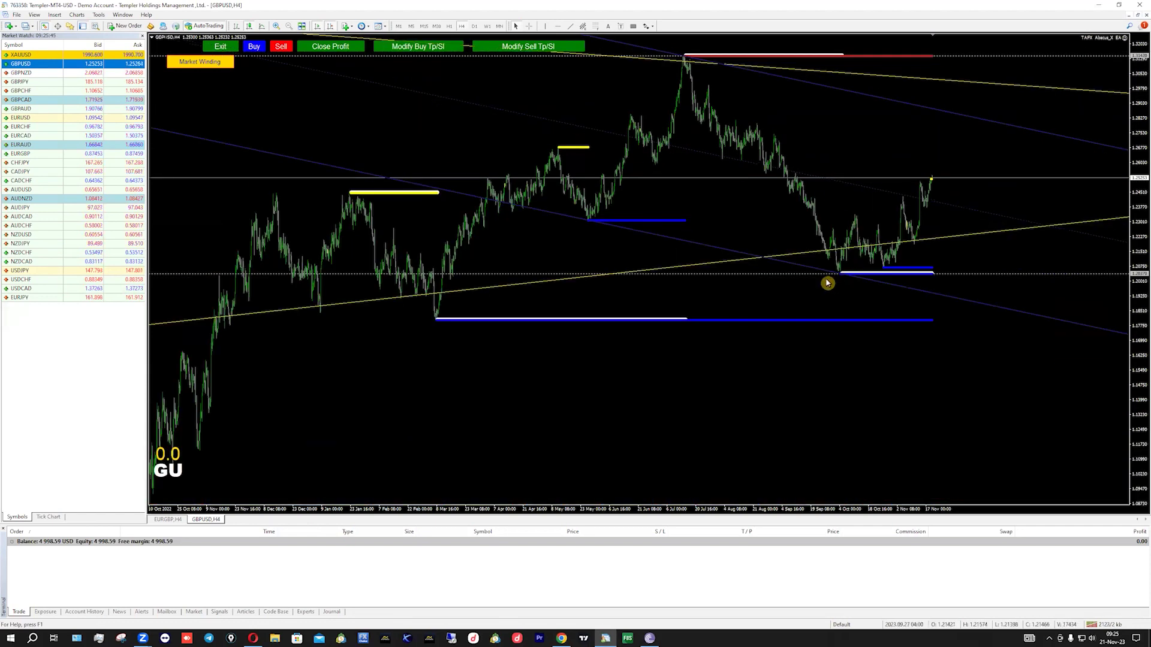
pyautogui.click(279, 28)
pyautogui.click(277, 27)
pyautogui.click(277, 27)
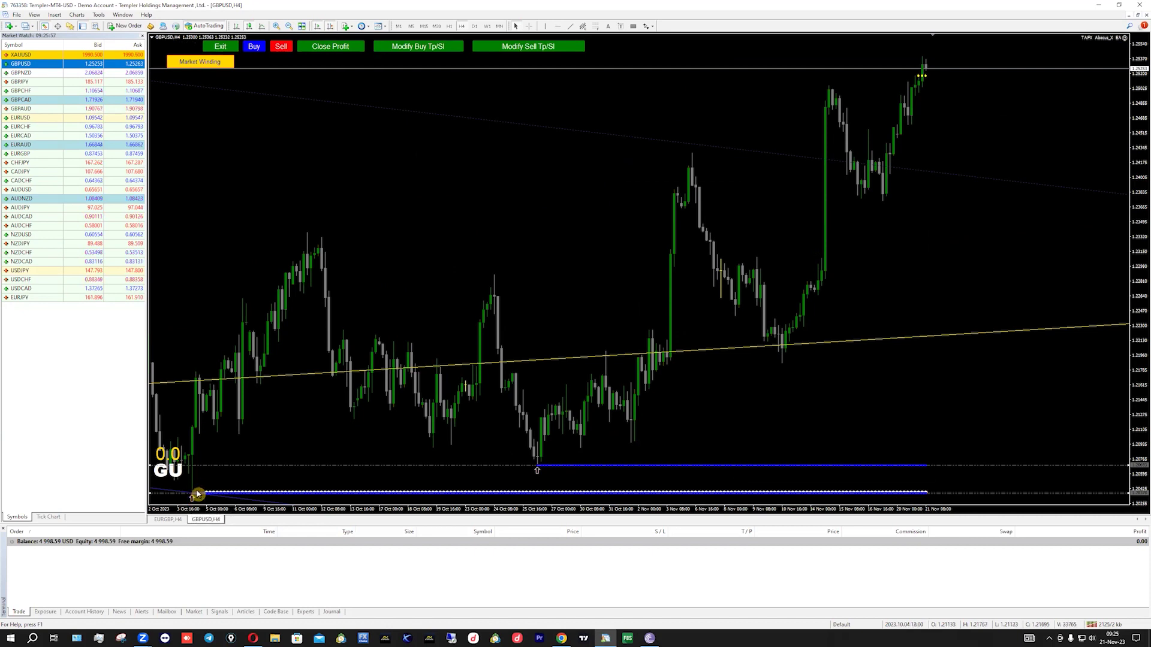
pyautogui.moveTo(210, 495)
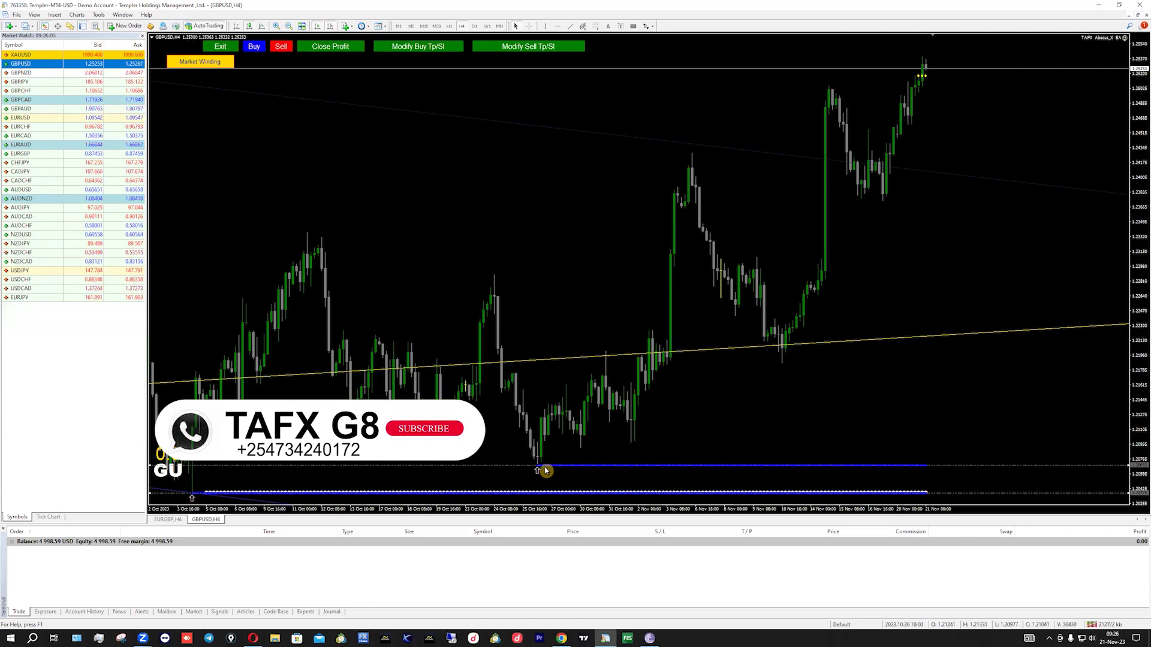
# - Apply the Handle_X2_TF_H4 Zones template to the GBPUSD chart and enlarge the October to November 2023 candles
pyautogui.click(380, 28)
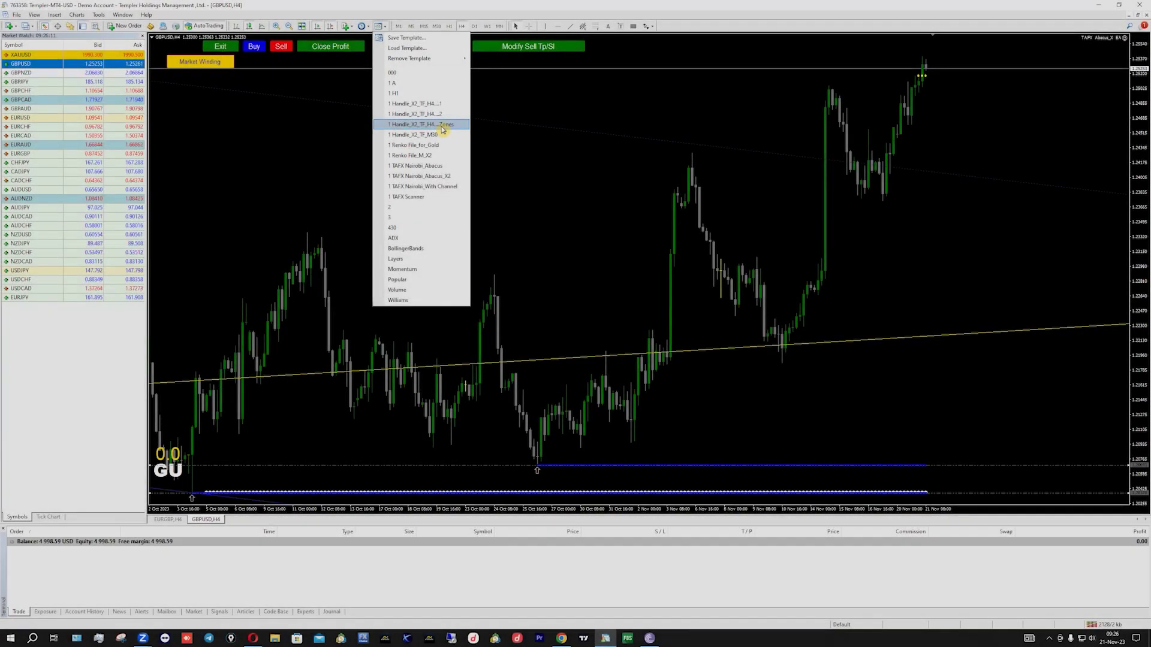
pyautogui.click(426, 124)
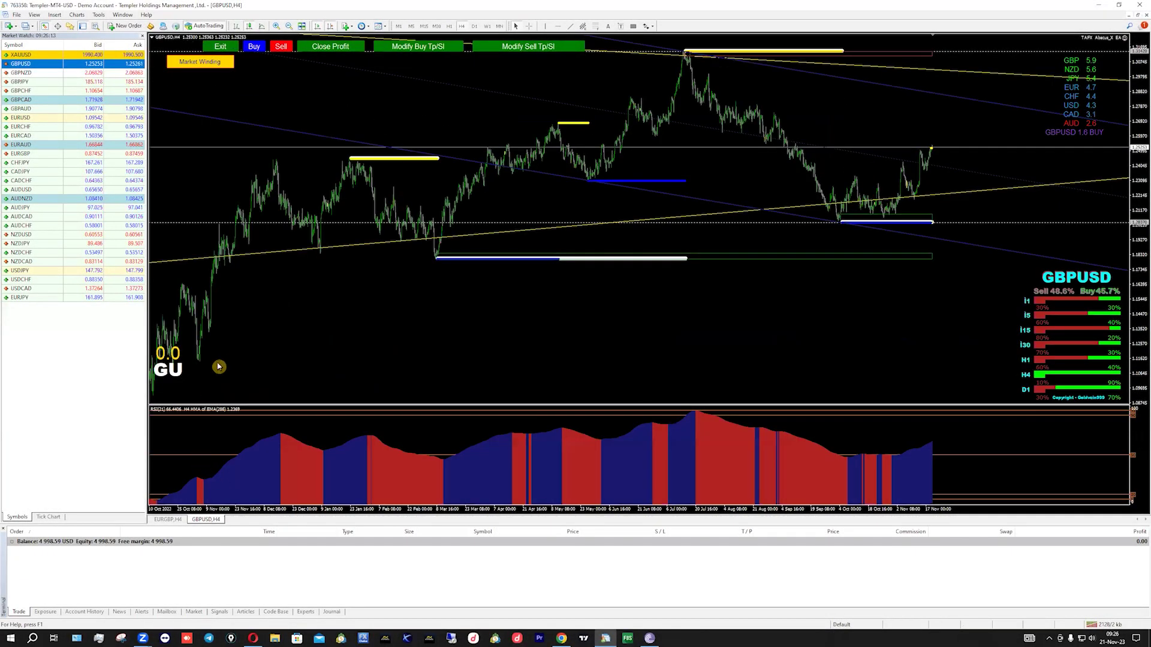
pyautogui.click(277, 27)
pyautogui.click(276, 27)
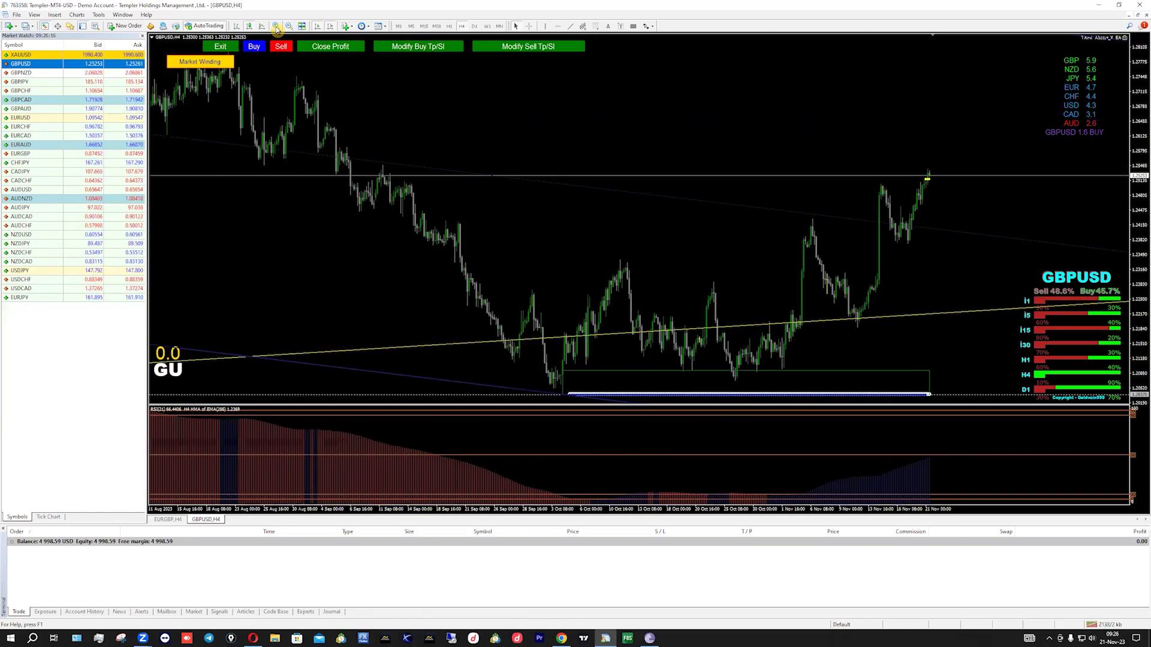
pyautogui.click(276, 27)
# - Examine the two arrowed October 2023 lows and the support zone between them against the preceding GBPUSD swings
pyautogui.moveTo(290, 198); pyautogui.dragTo(485, 185)
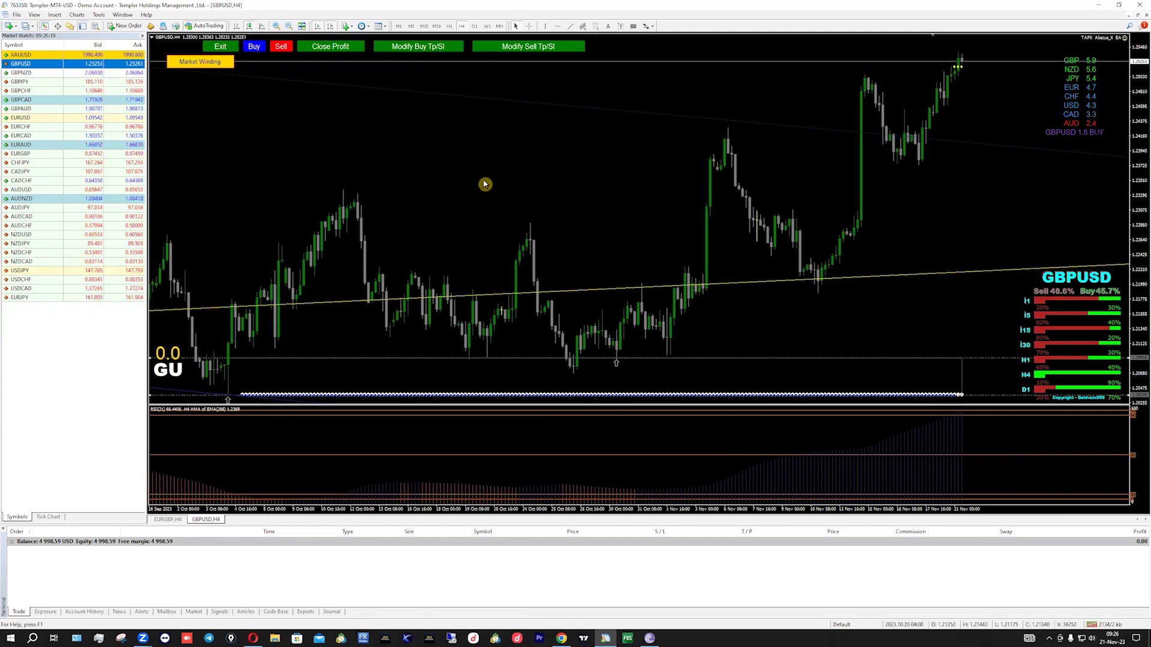
pyautogui.moveTo(304, 206); pyautogui.dragTo(488, 160)
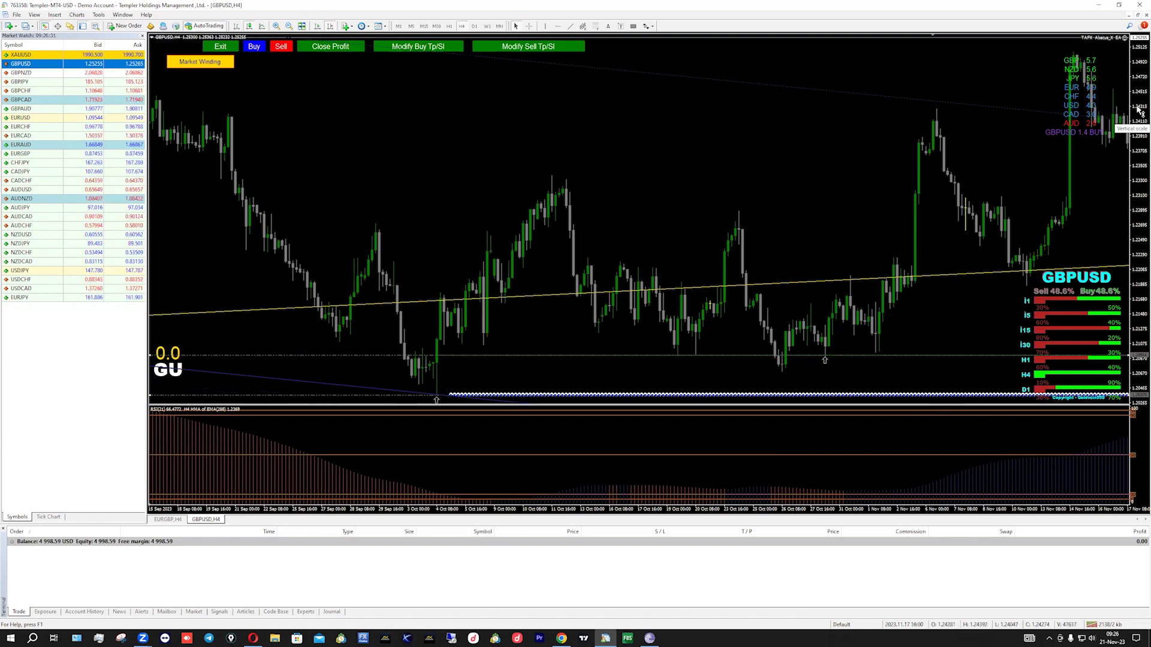
pyautogui.moveTo(1126, 192); pyautogui.dragTo(1126, 217)
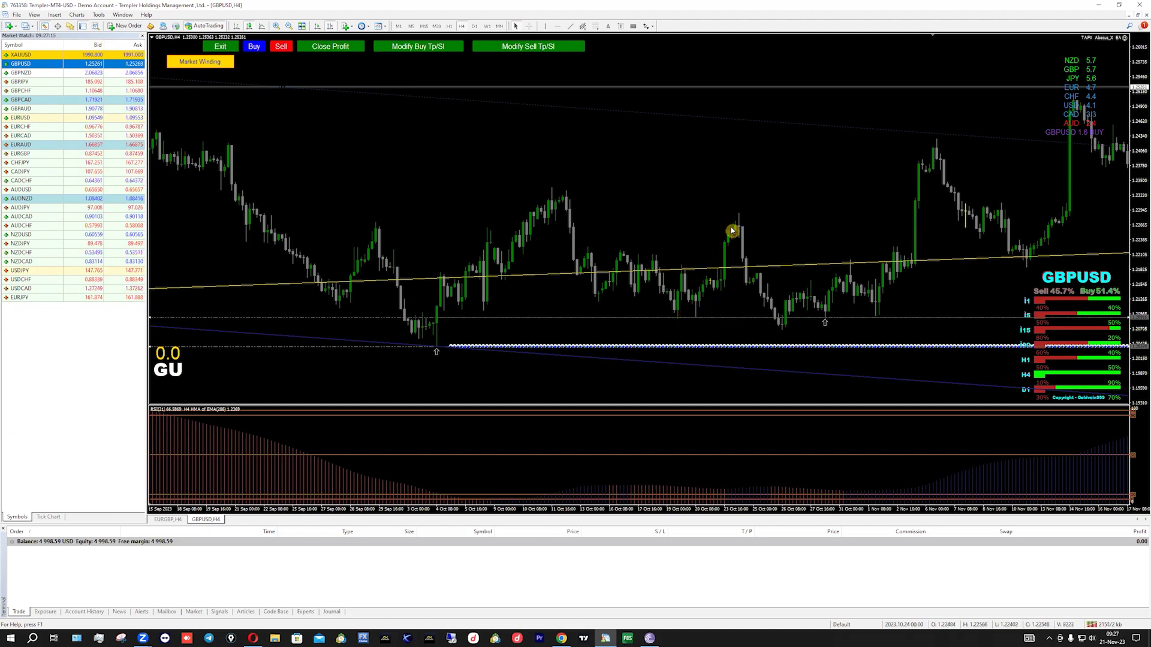
pyautogui.moveTo(1137, 148); pyautogui.dragTo(1127, 207)
pyautogui.click(471, 346)
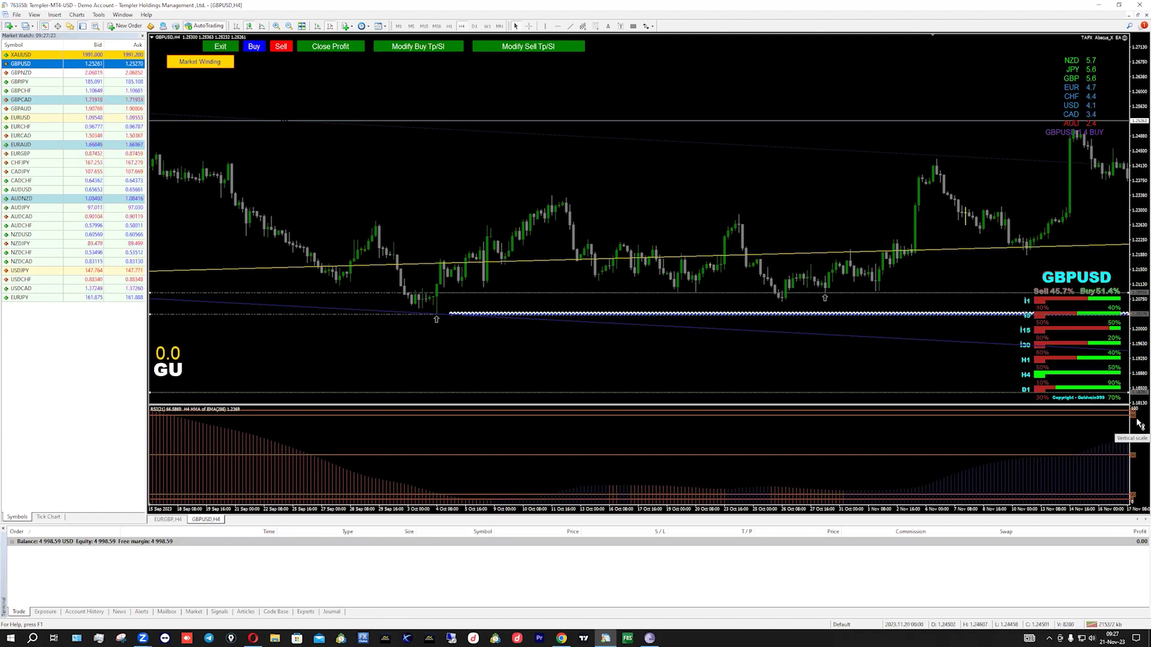
pyautogui.moveTo(1137, 396); pyautogui.dragTo(1134, 333)
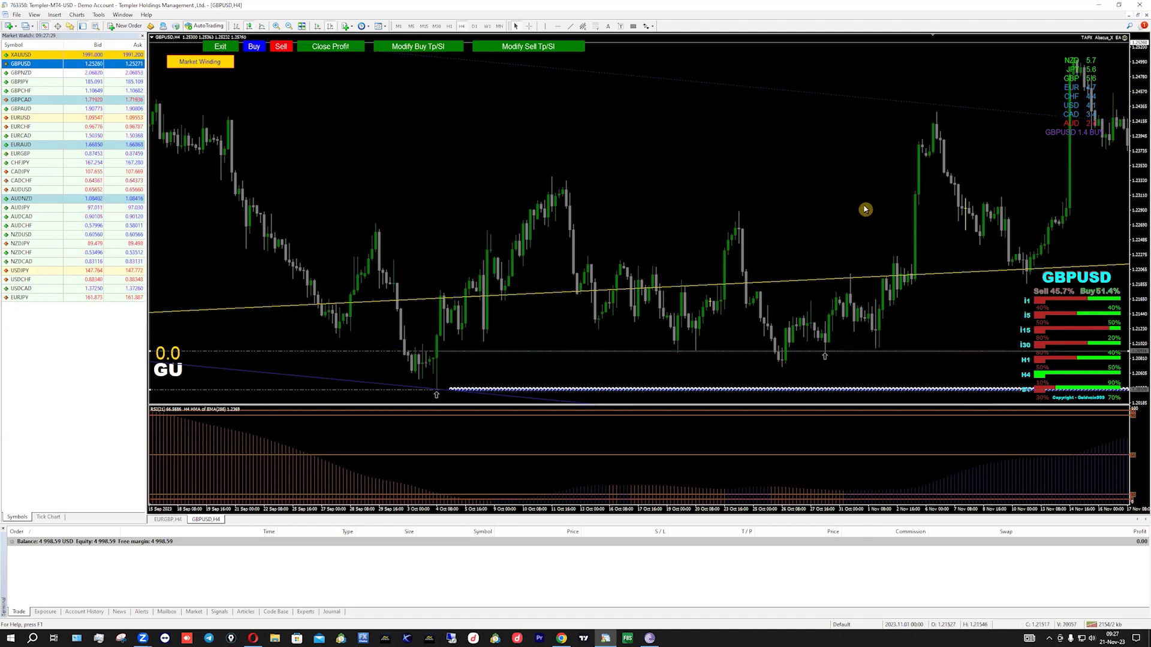
# - Switch back to the AUDUSD H4 chart in TradingView and circle the 10 May 2021 swing high, at about 0.790
pyautogui.scroll(5, 529, 244)
pyautogui.scroll(-5, 528, 244)
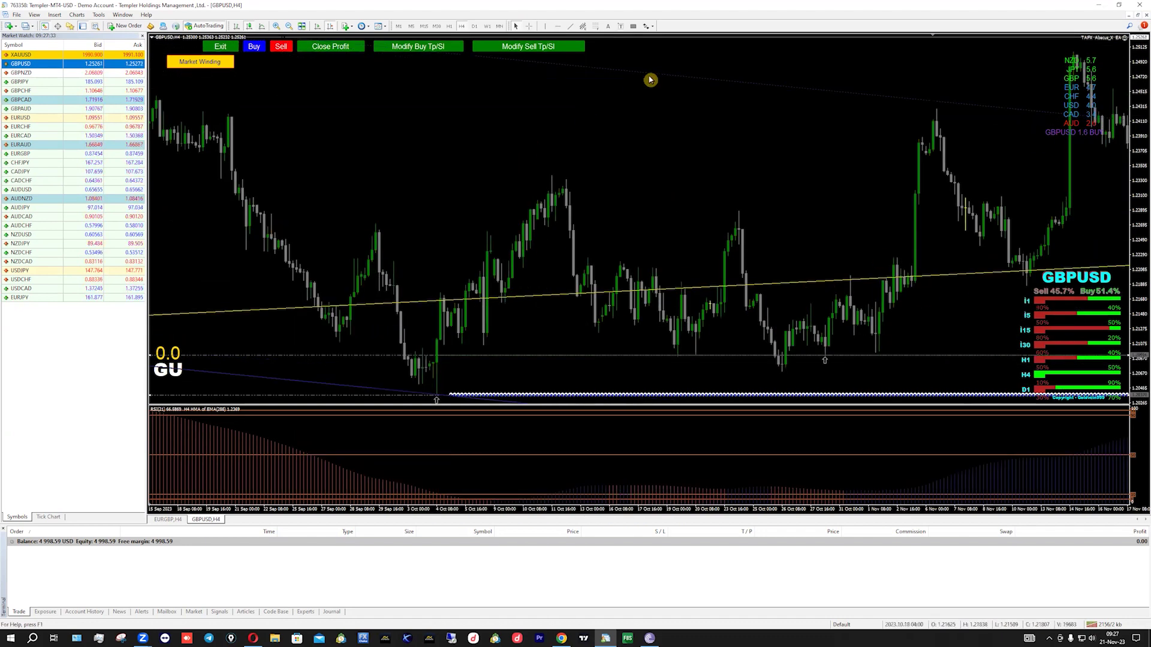
pyautogui.click(563, 639)
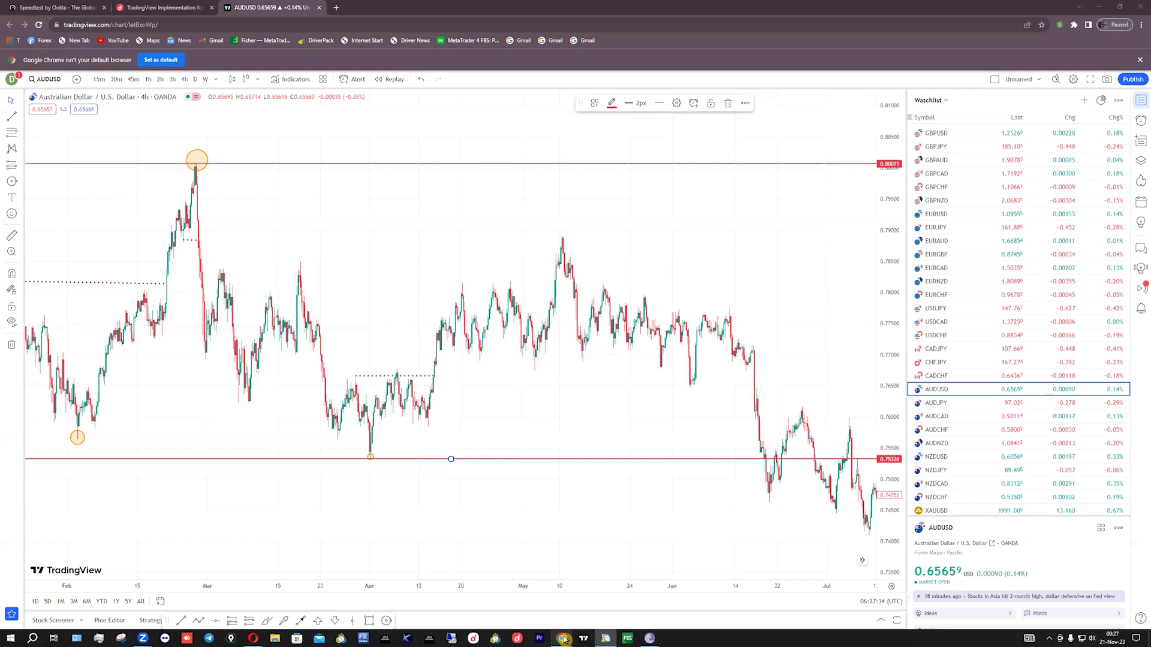
pyautogui.moveTo(600, 412); pyautogui.dragTo(395, 403)
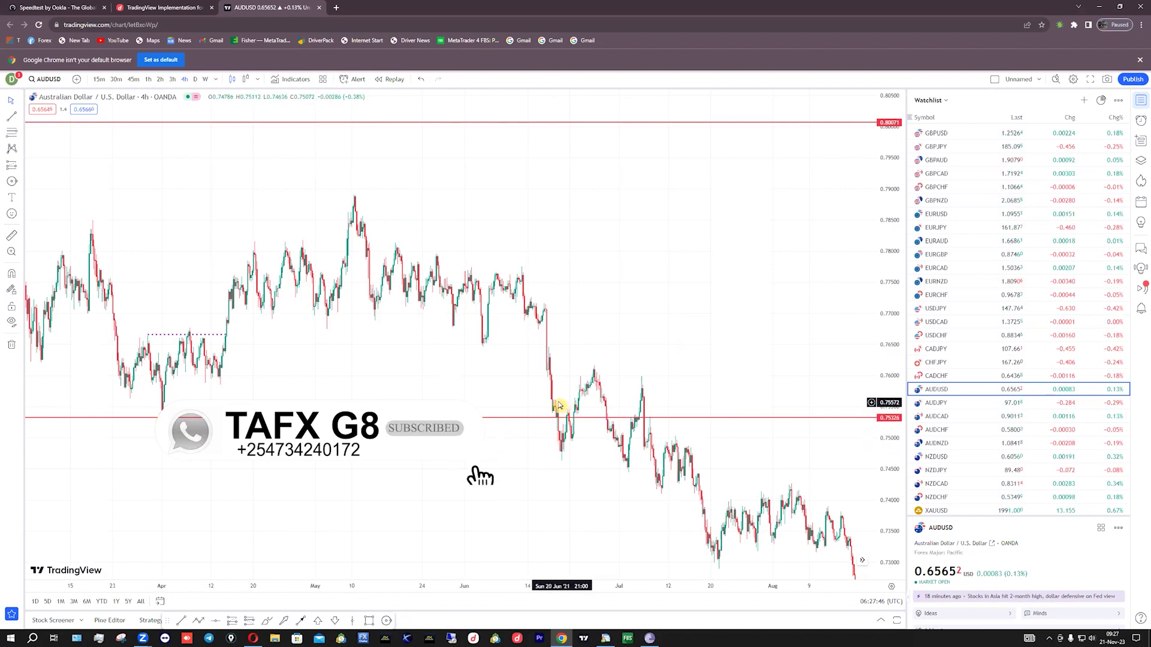
pyautogui.click(386, 620)
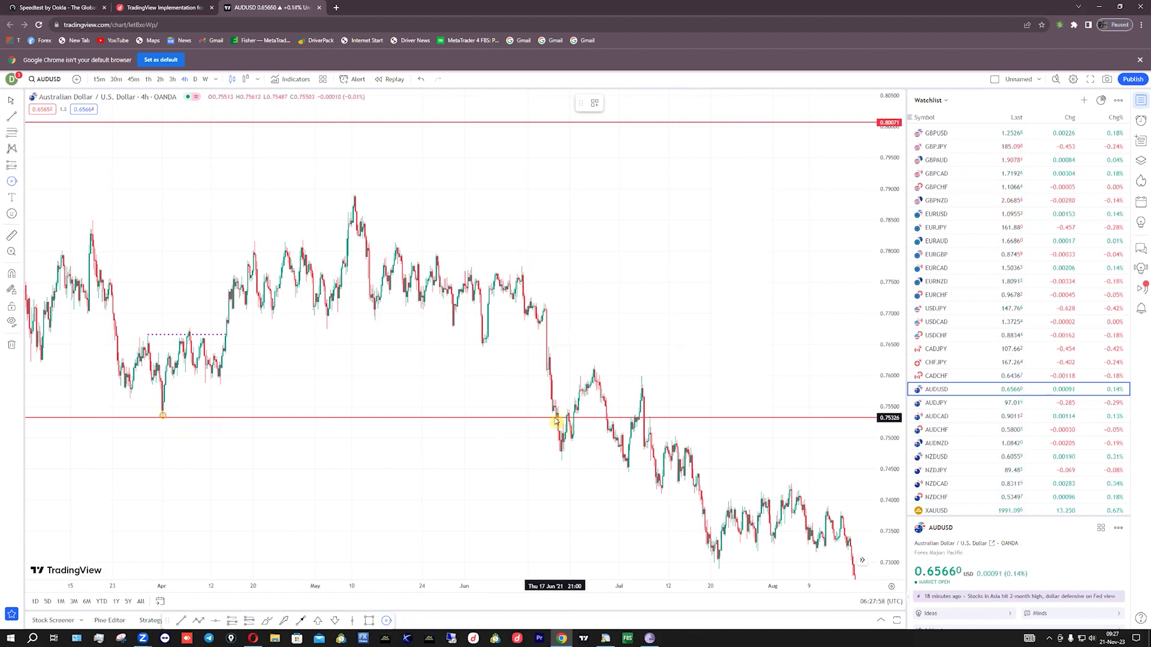
pyautogui.click(353, 189)
pyautogui.click(354, 196)
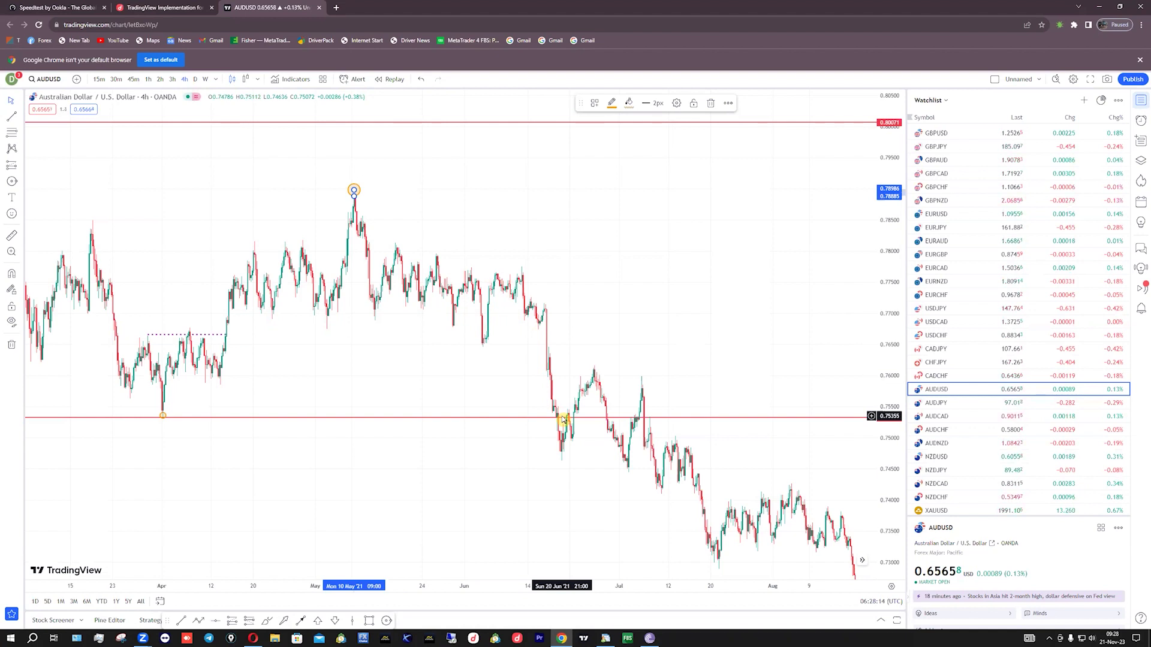
pyautogui.click(357, 199)
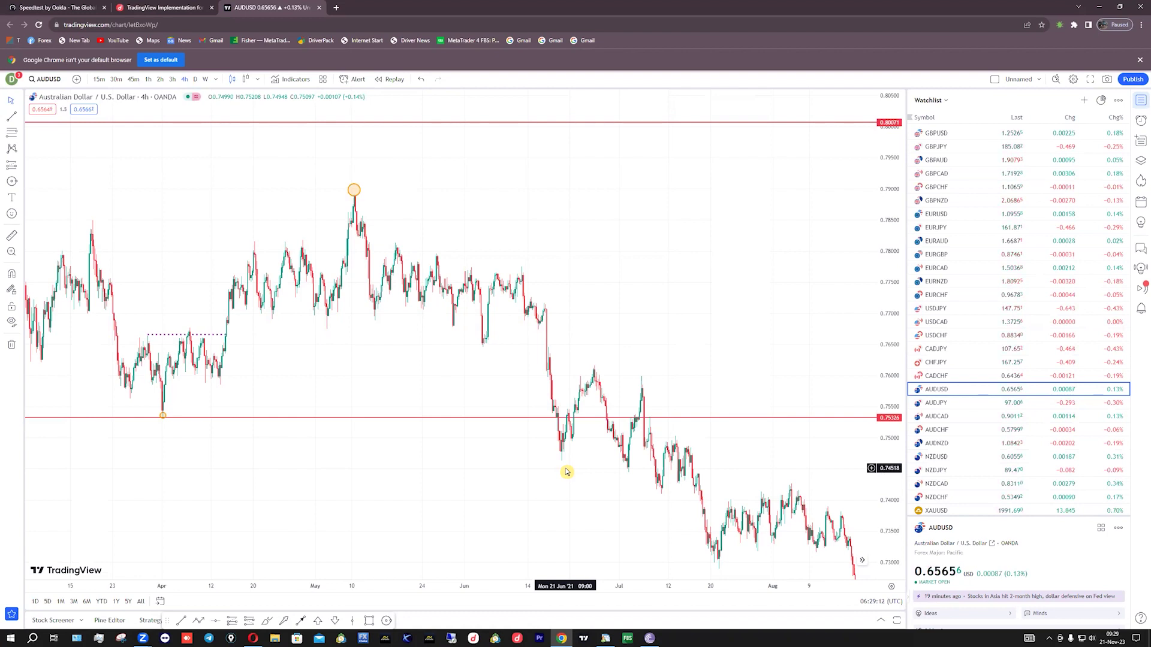
# - Examine the June and July 2021 AUDUSD swings around the lower horizontal line, both as enlarged candles and in wider context
pyautogui.moveTo(683, 329); pyautogui.dragTo(473, 234)
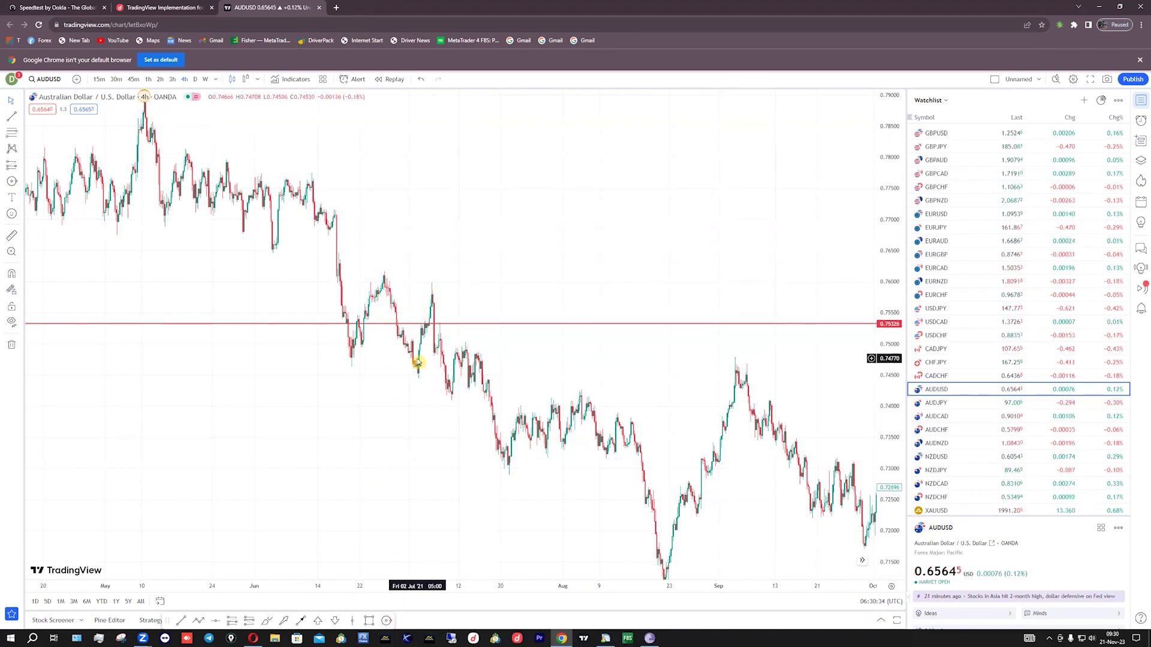
pyautogui.scroll(10, 418, 363)
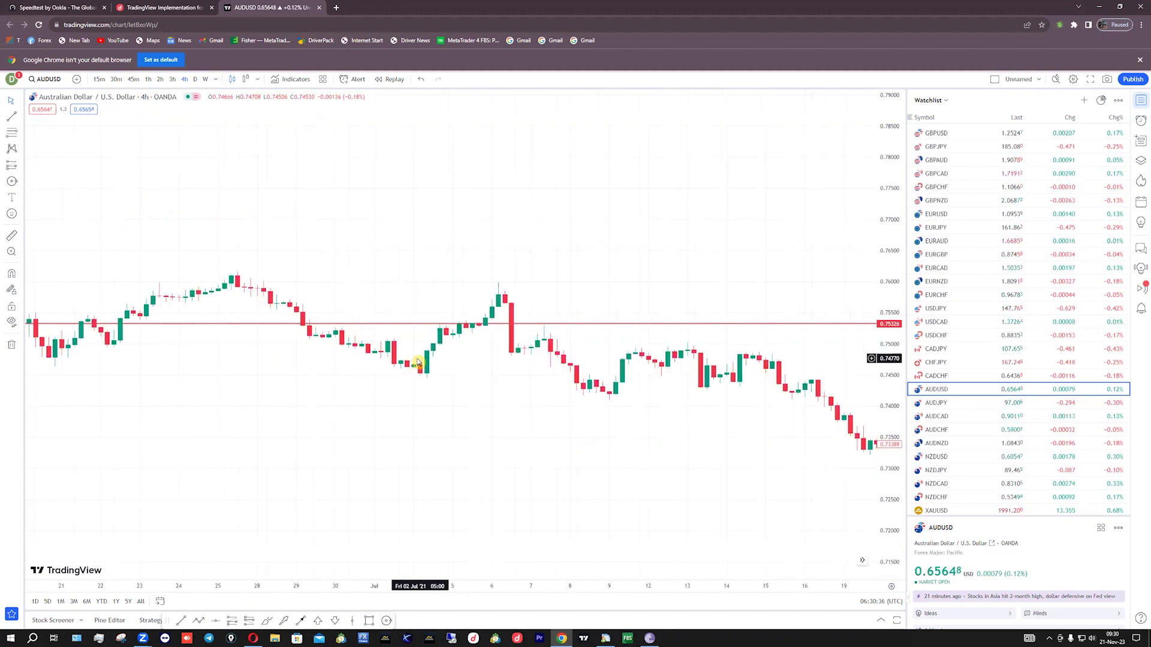
pyautogui.moveTo(893, 509); pyautogui.dragTo(475, 392)
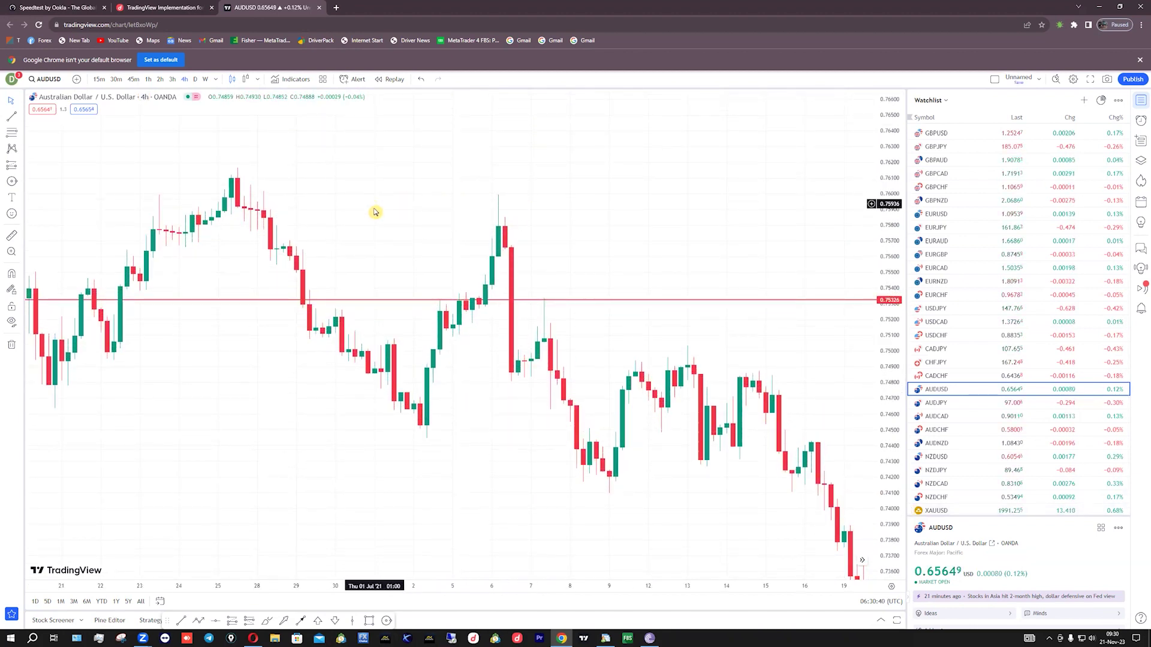
pyautogui.scroll(-1, 380, 225)
pyautogui.scroll(-1, 379, 225)
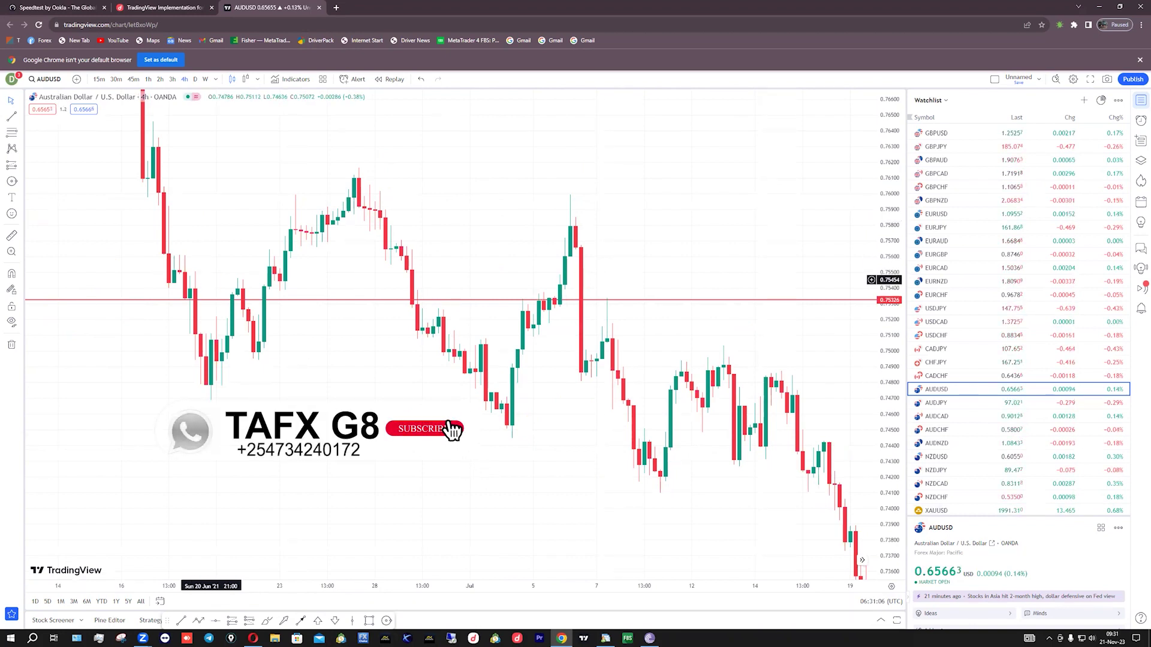
pyautogui.scroll(-3, 642, 244)
pyautogui.scroll(-5, 629, 270)
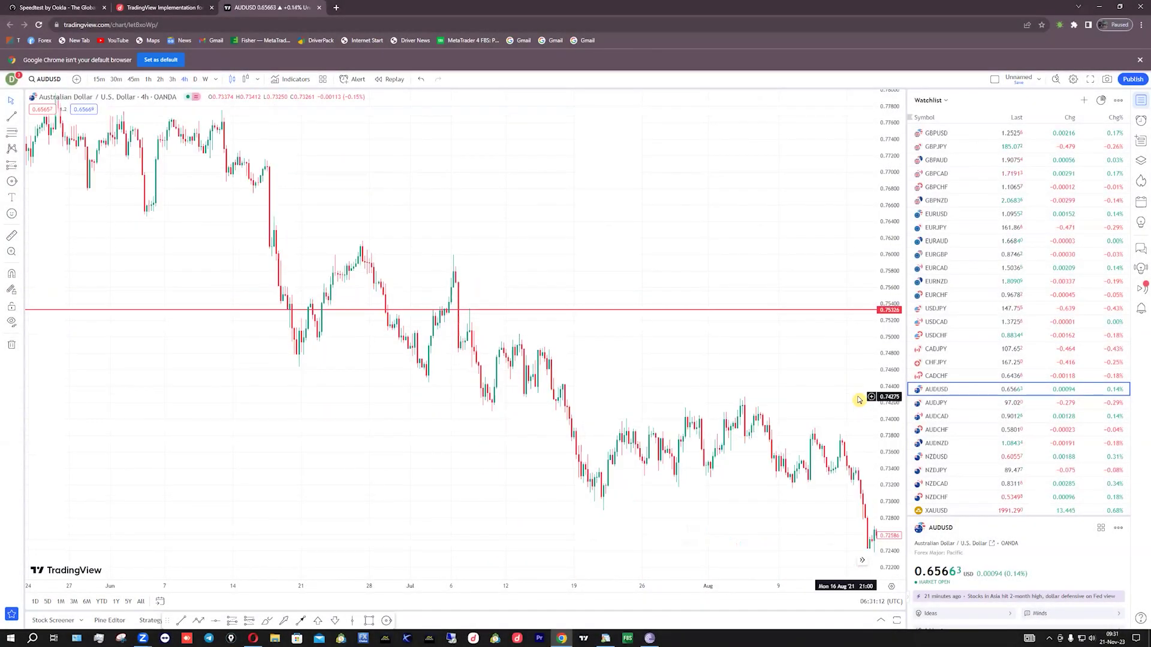
# - Draw a short dotted trend line across the swing highs of 9 to 13 July 2021, at about 0.7496
pyautogui.moveTo(655, 359); pyautogui.dragTo(520, 251)
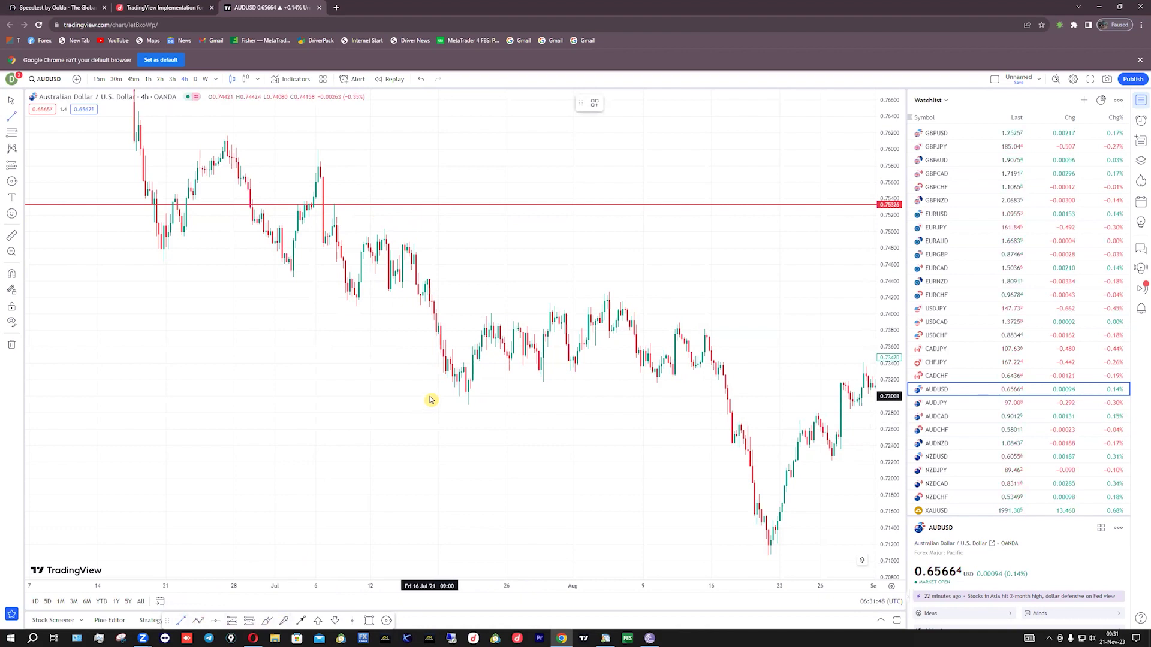
pyautogui.click(366, 236)
pyautogui.click(383, 236)
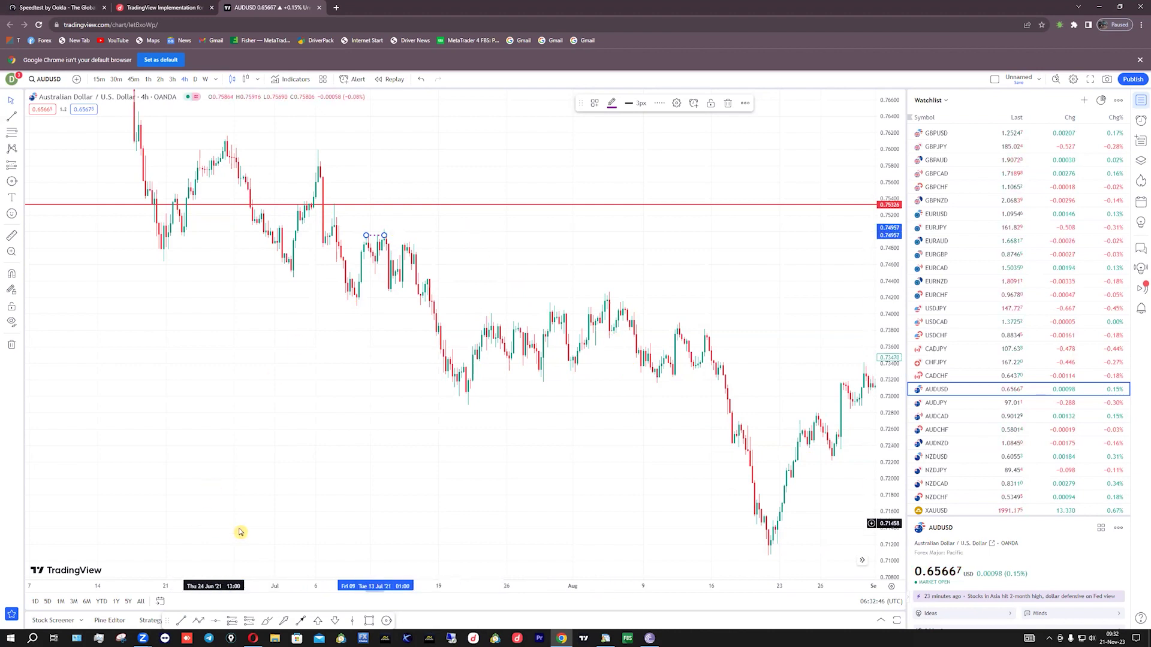
# - Circle the swing low of 9 July 2021 that precedes the short dotted line, at about 0.7410
pyautogui.click(386, 621)
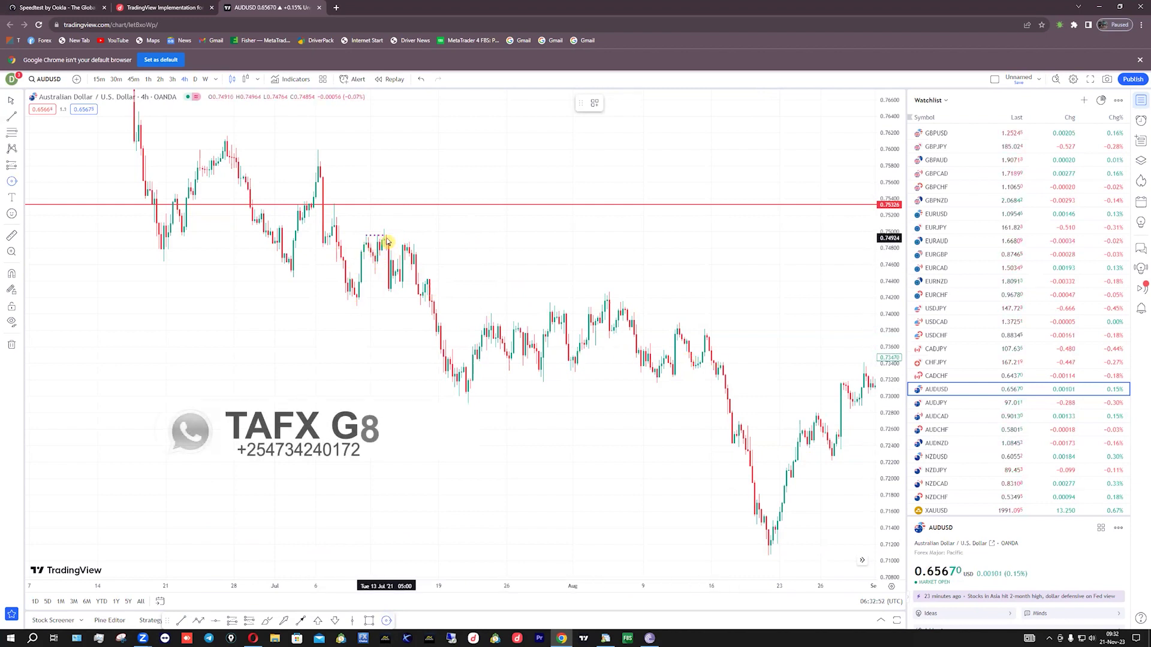
pyautogui.moveTo(356, 306); pyautogui.dragTo(354, 313)
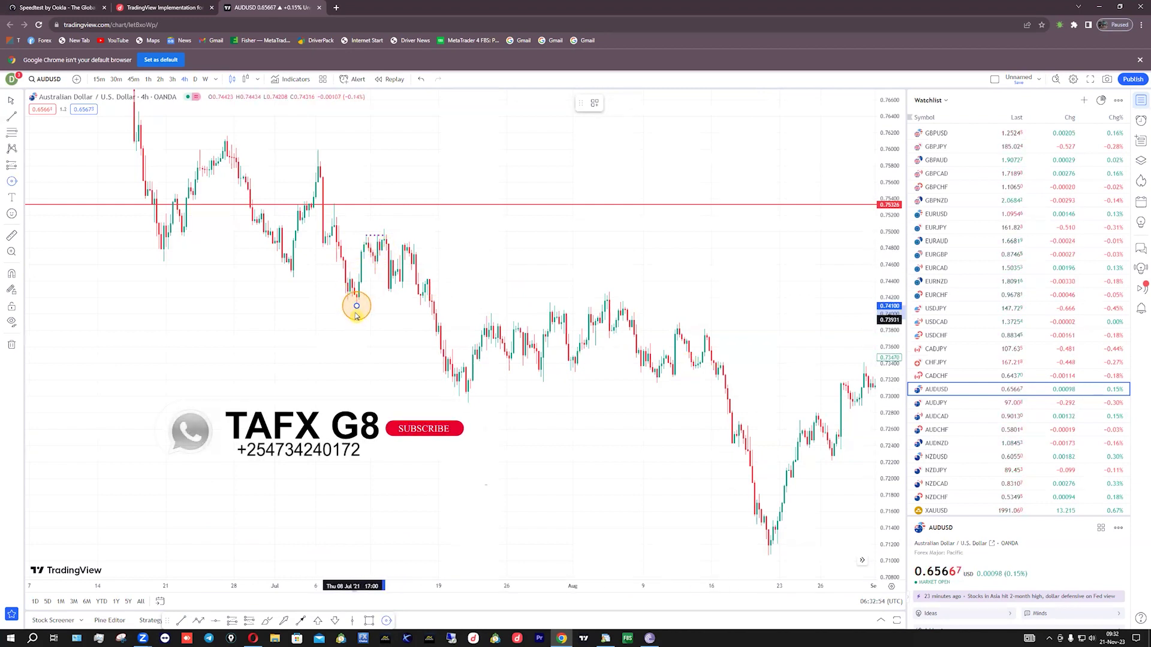
pyautogui.click(371, 358)
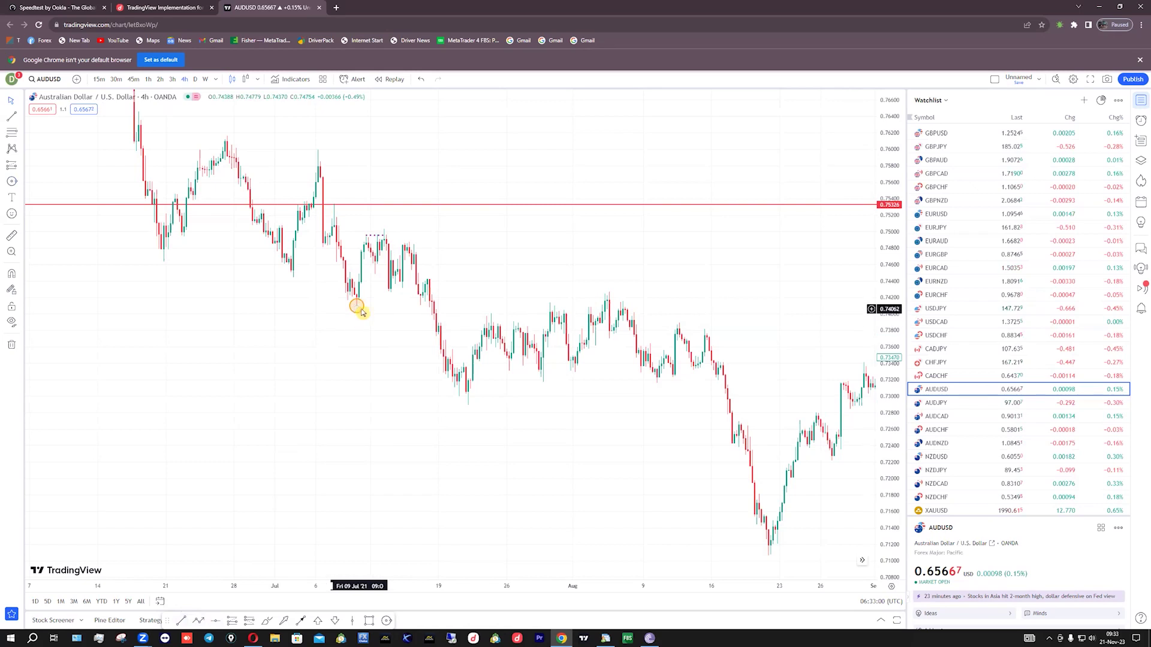
# - Draw a dotted trend line from the circled 9 July 2021 low to the 16 July breakdown candle, at about 0.7410
pyautogui.click(356, 306)
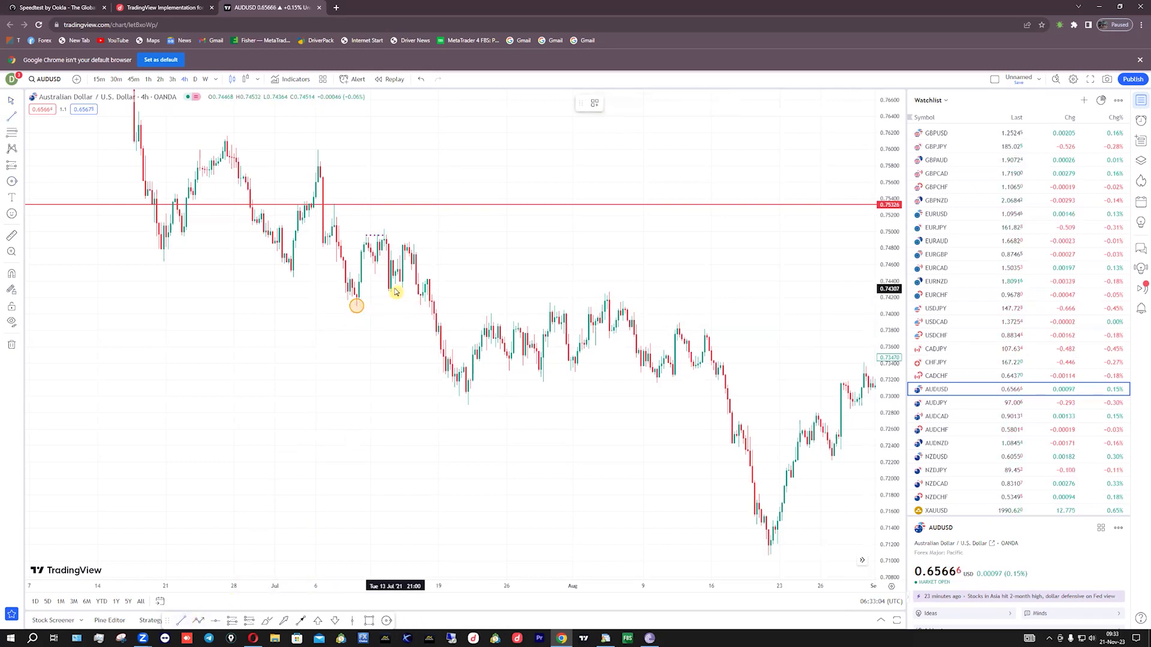
pyautogui.click(718, 357)
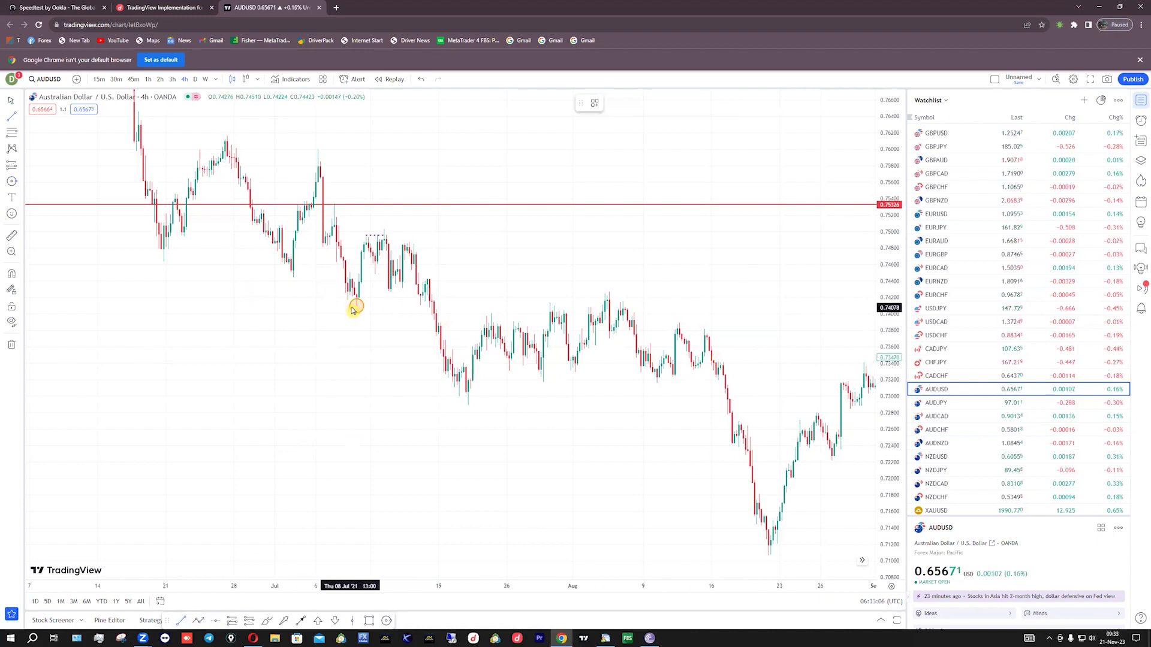
pyautogui.moveTo(356, 307); pyautogui.dragTo(432, 309)
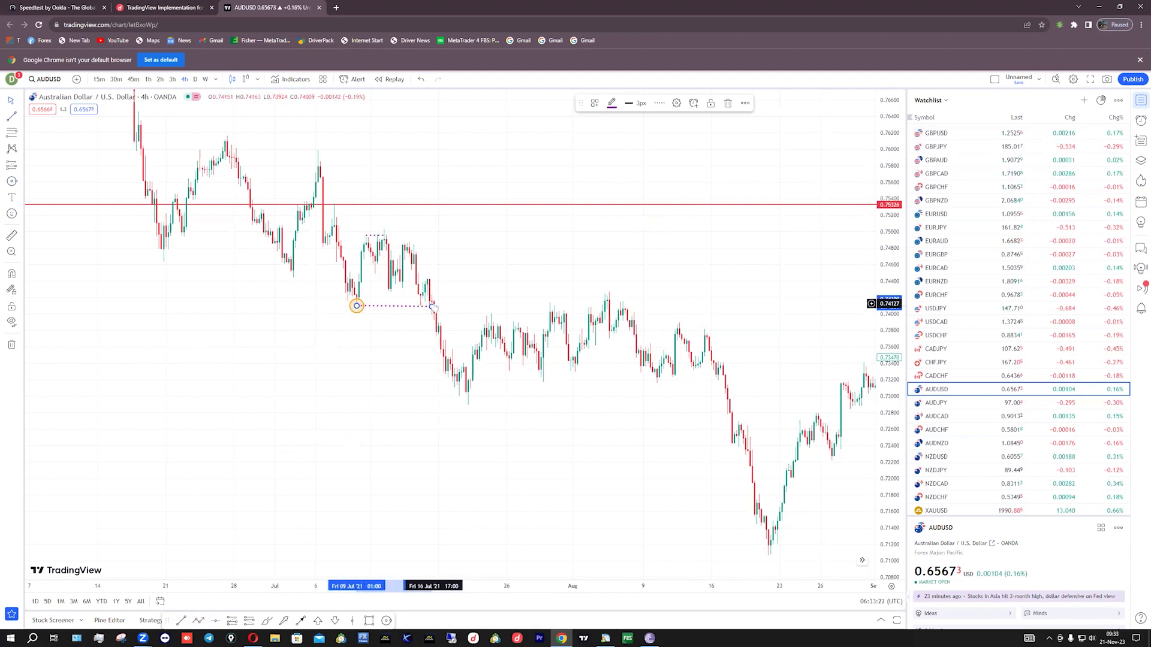
# - Circle the 25 June 2021 swing high above the upper side of the red horizontal line, at about 0.7621
pyautogui.scroll(-3, 872, 163)
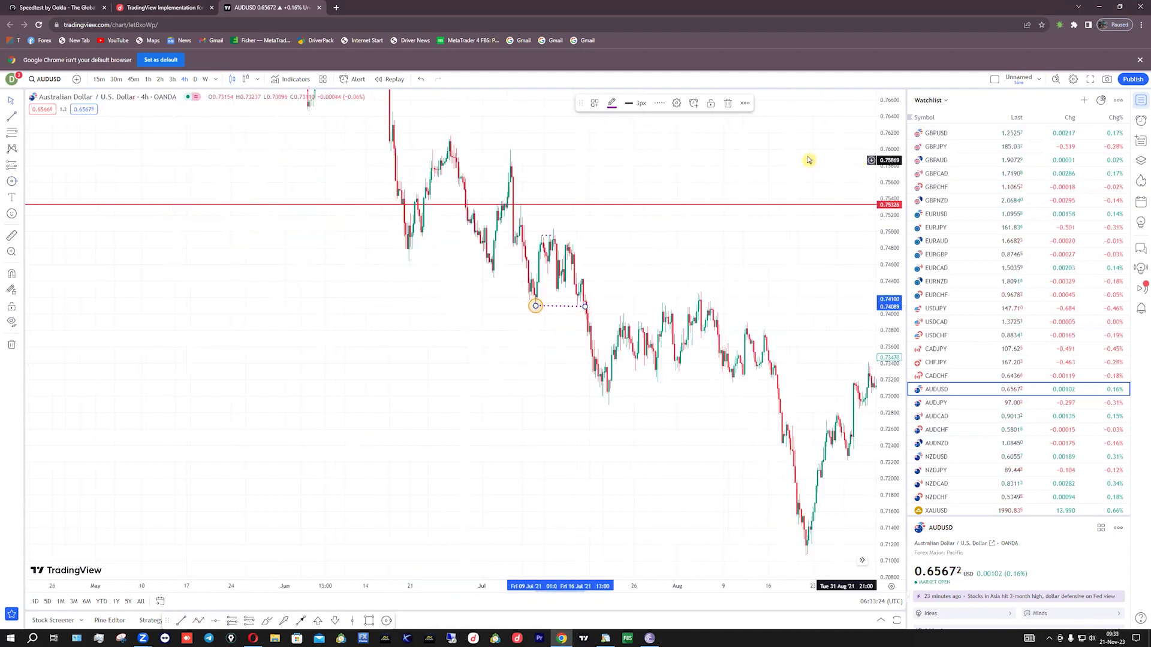
pyautogui.moveTo(881, 222)
pyautogui.mouseDown()
pyautogui.moveTo(866, 250)
pyautogui.moveTo(430, 318)
pyautogui.mouseUp()
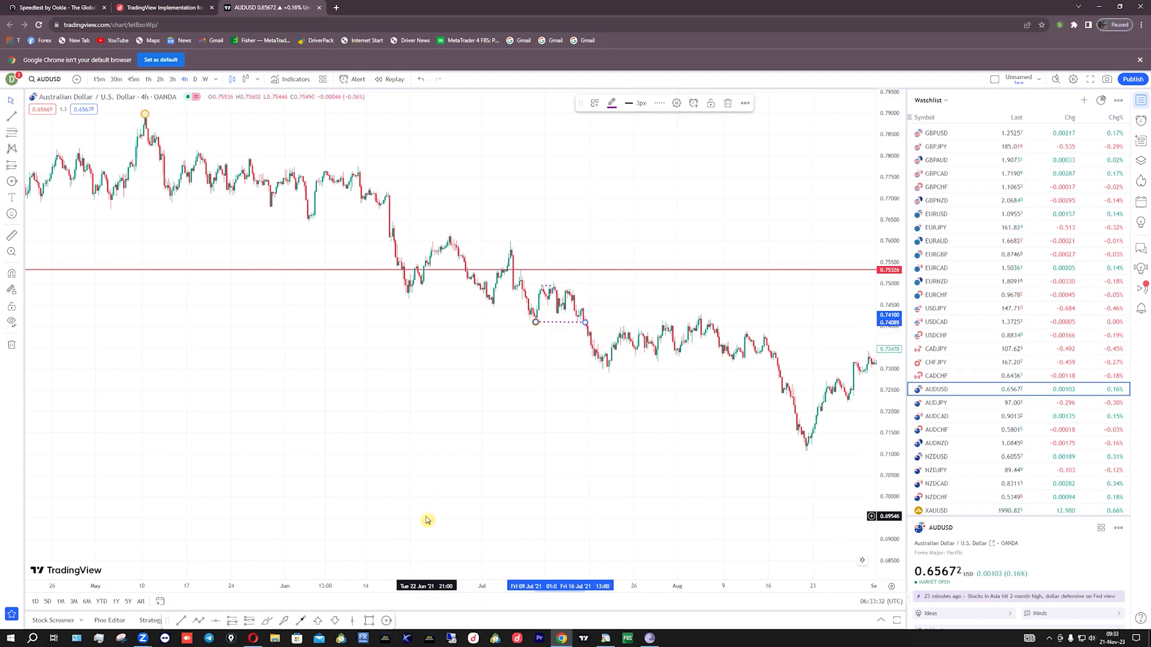
pyautogui.click(386, 621)
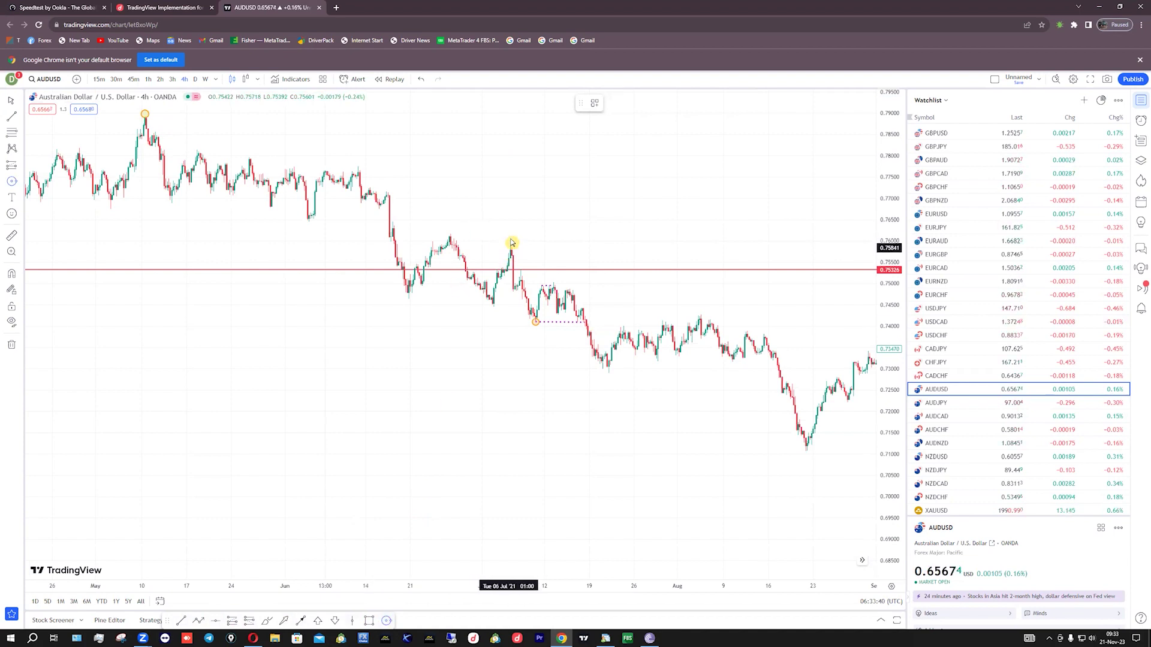
pyautogui.click(450, 236)
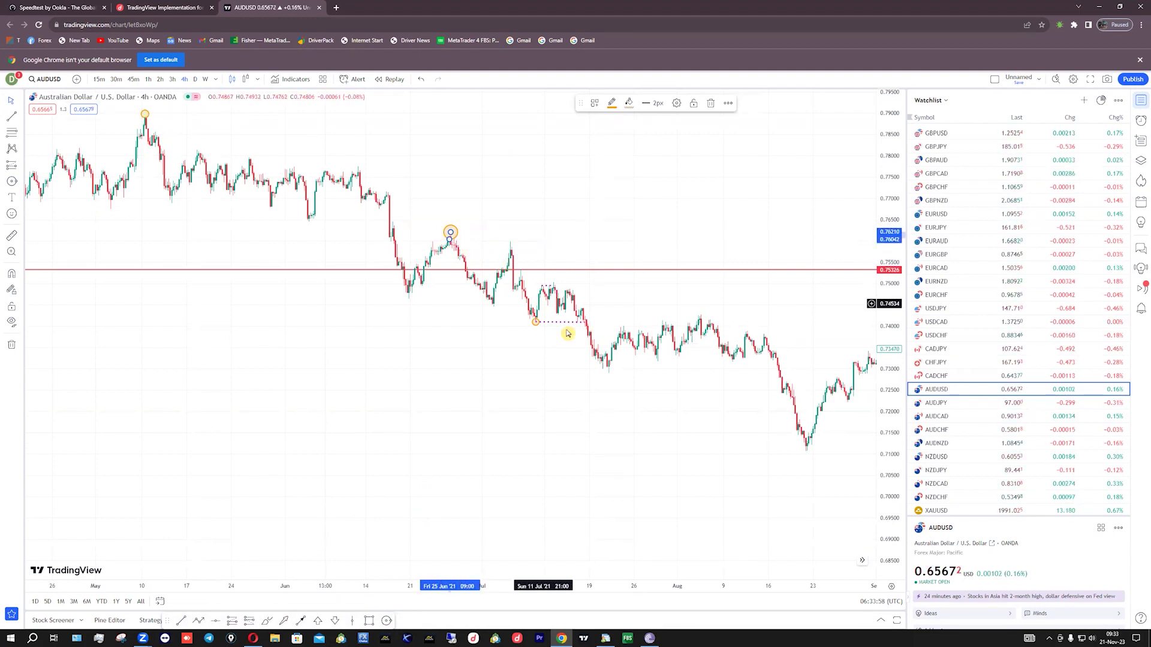
# - Draw a dotted trend line from the 22 July 2021 high to the 29 July candles, at about 0.7400
pyautogui.scroll(2, 604, 317)
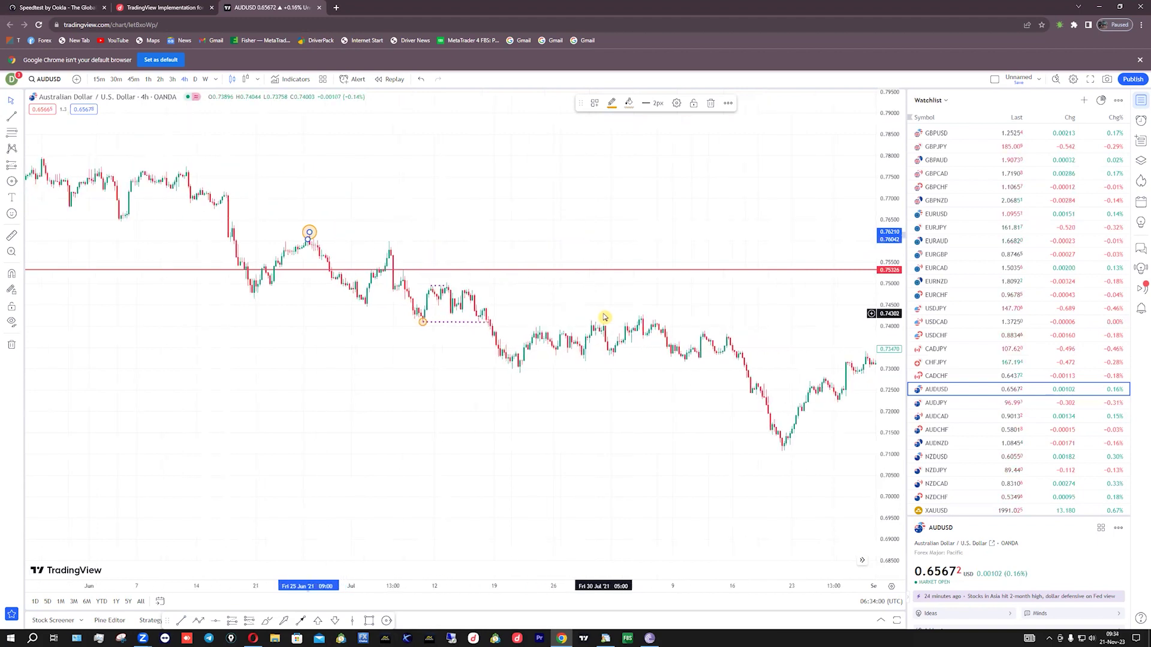
pyautogui.scroll(3, 604, 316)
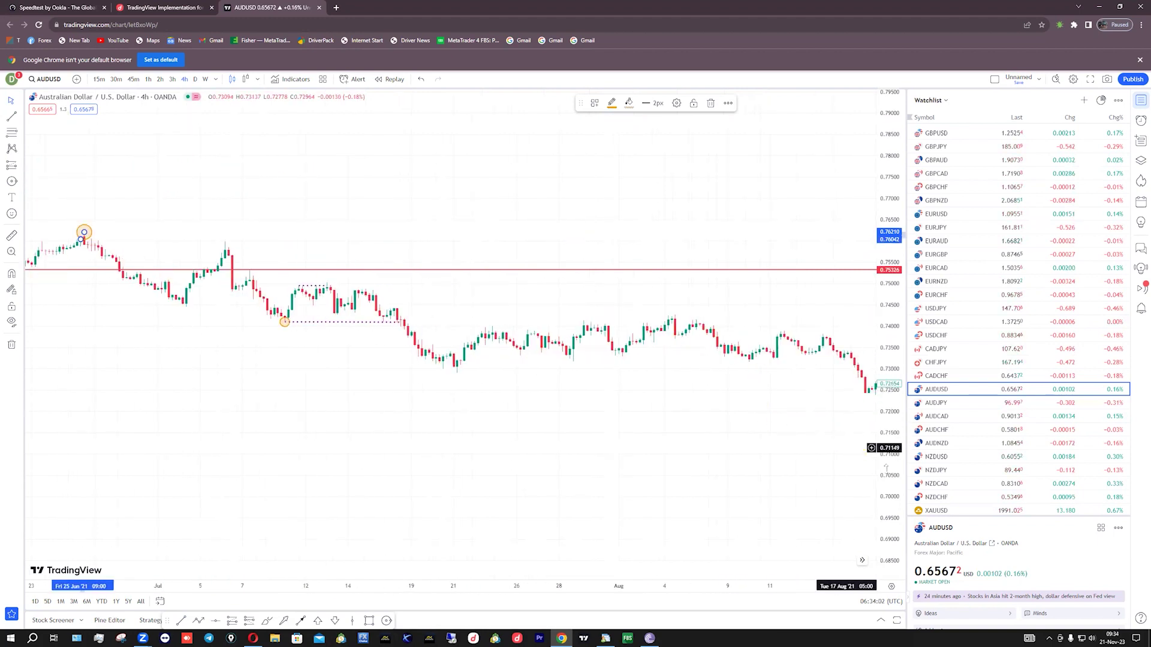
pyautogui.moveTo(892, 366); pyautogui.dragTo(332, 308)
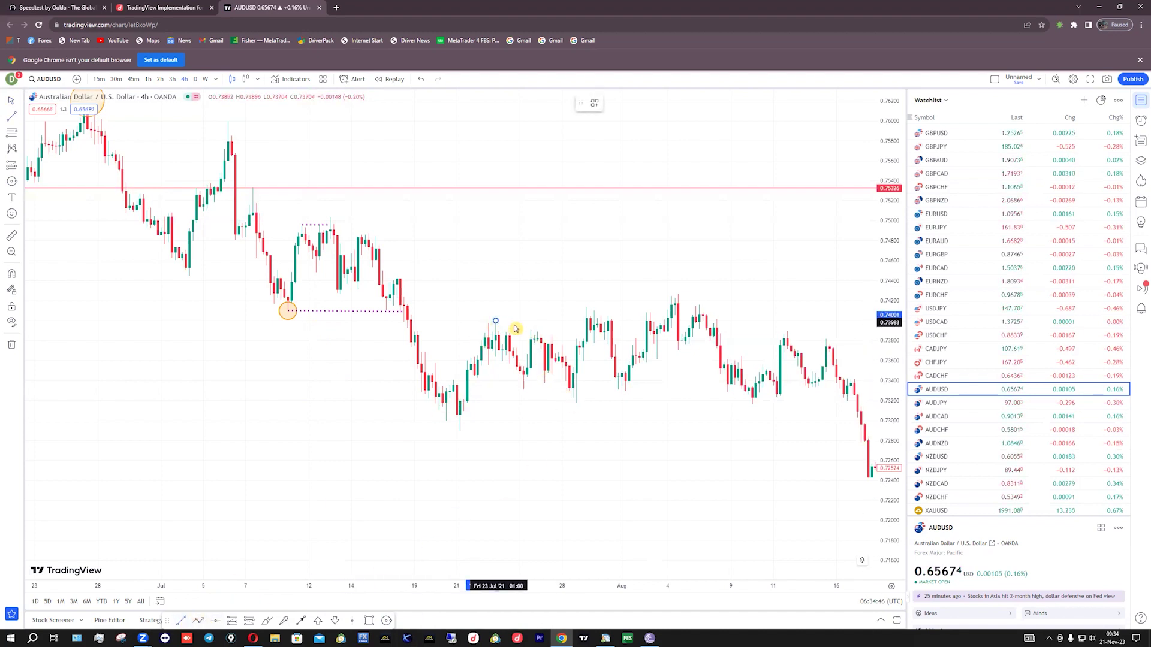
pyautogui.click(587, 323)
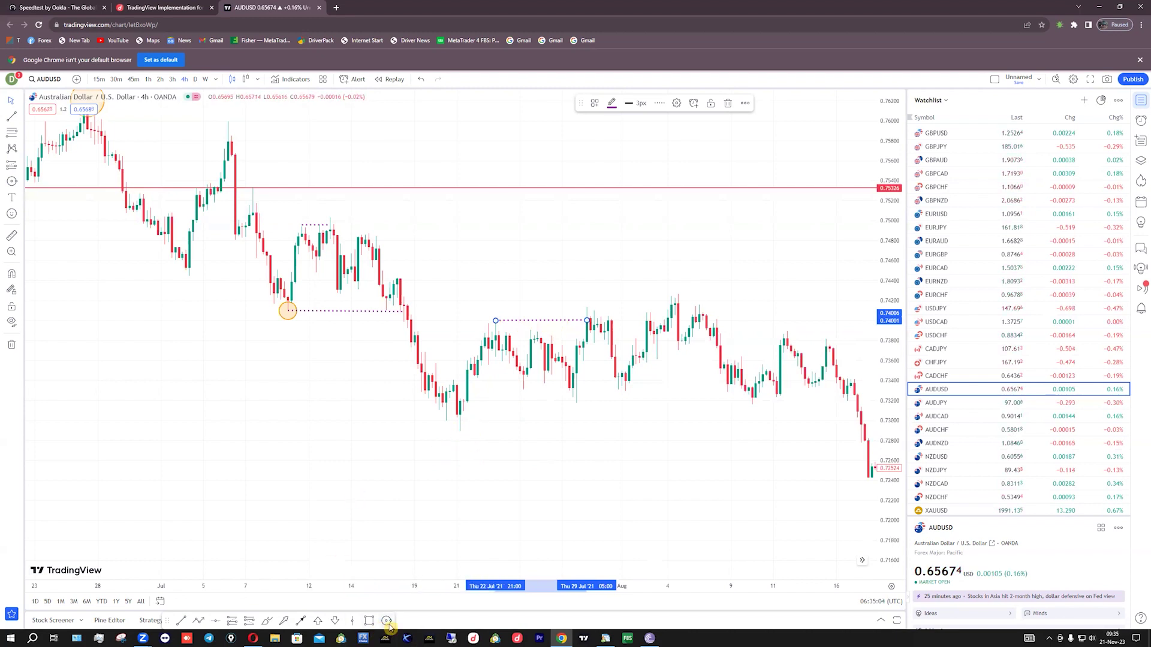
# - Circle the 21 July 2021 swing low preceding the latest dotted line, at about 0.7293
pyautogui.click(439, 475)
pyautogui.click(457, 427)
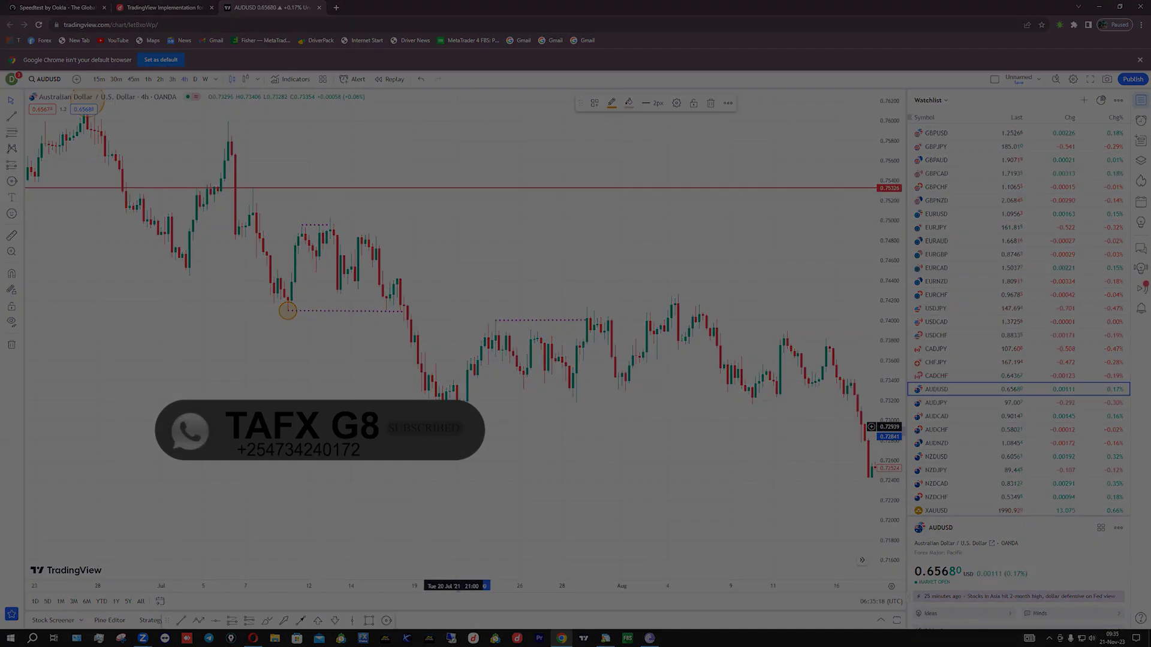
pyautogui.click(456, 428)
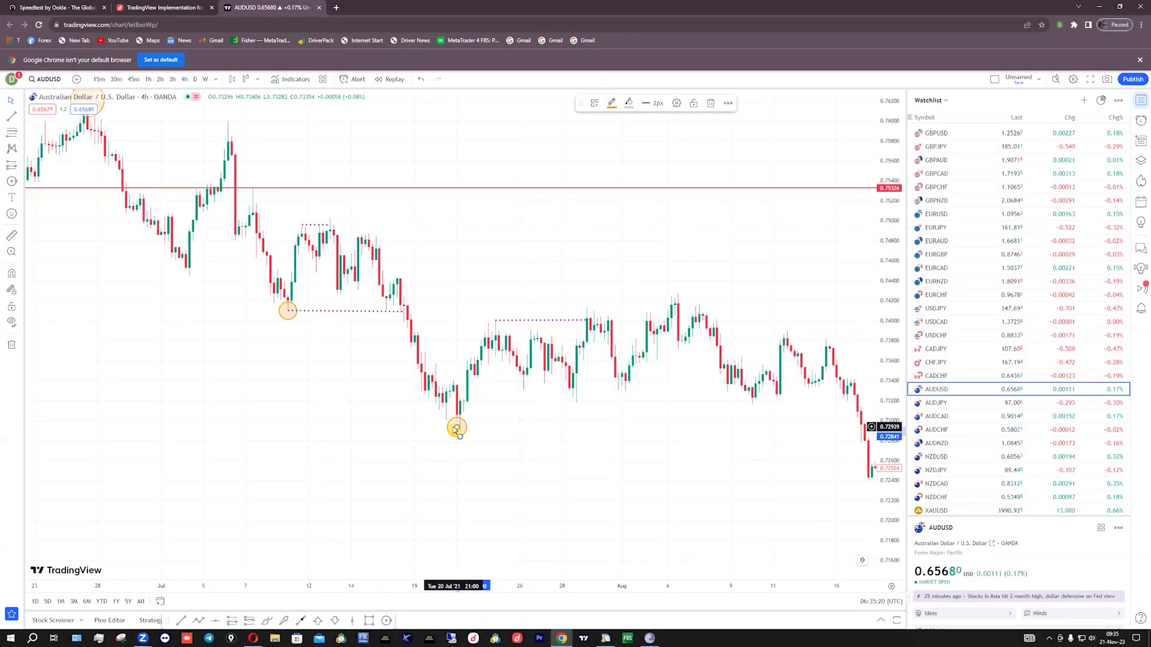
# - Draw a dotted trend line from the circled 21 July 2021 low to the 17 August breakdown candle, at about 0.7291
pyautogui.hscroll(5, 509, 244)
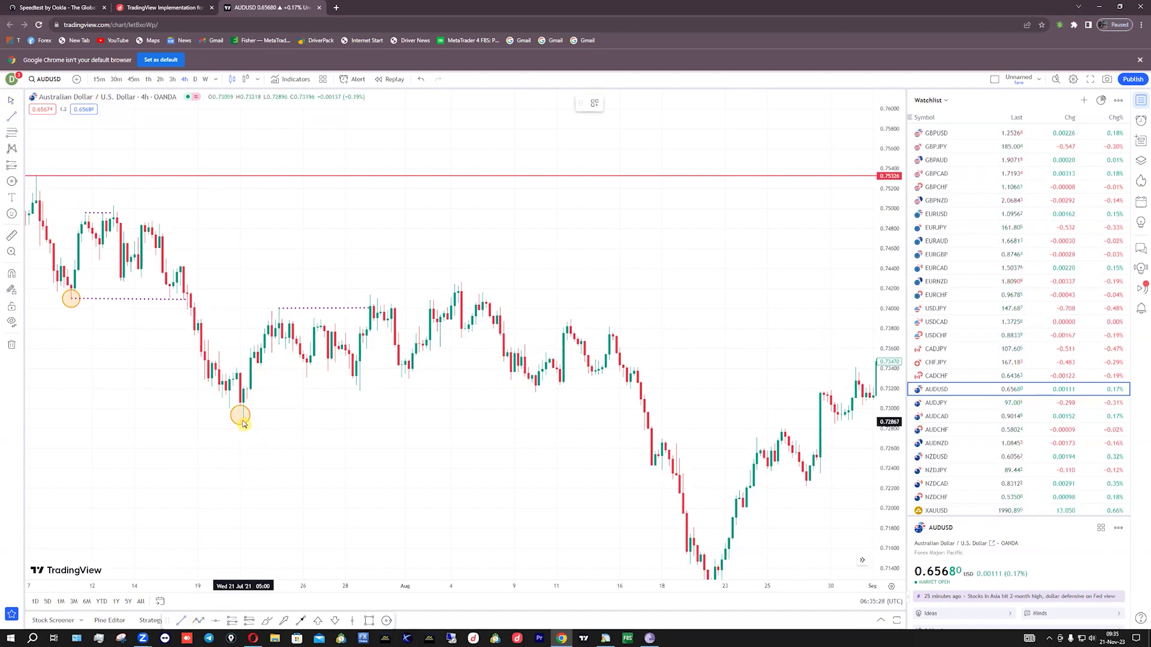
pyautogui.moveTo(244, 418); pyautogui.dragTo(645, 420)
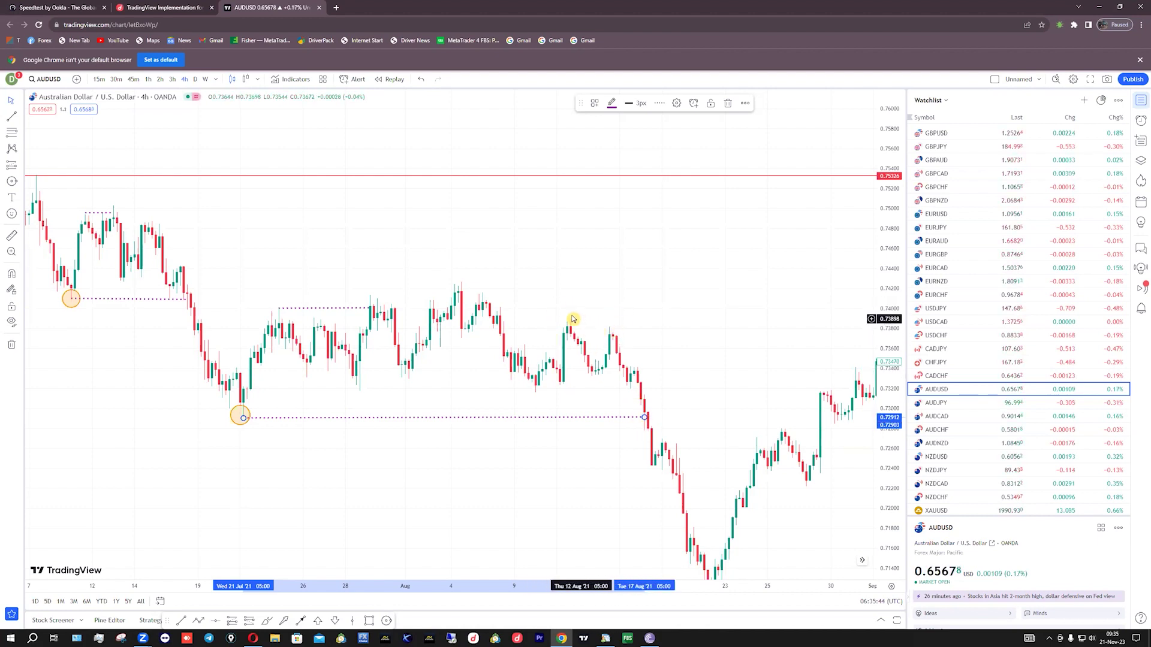
pyautogui.click(647, 413)
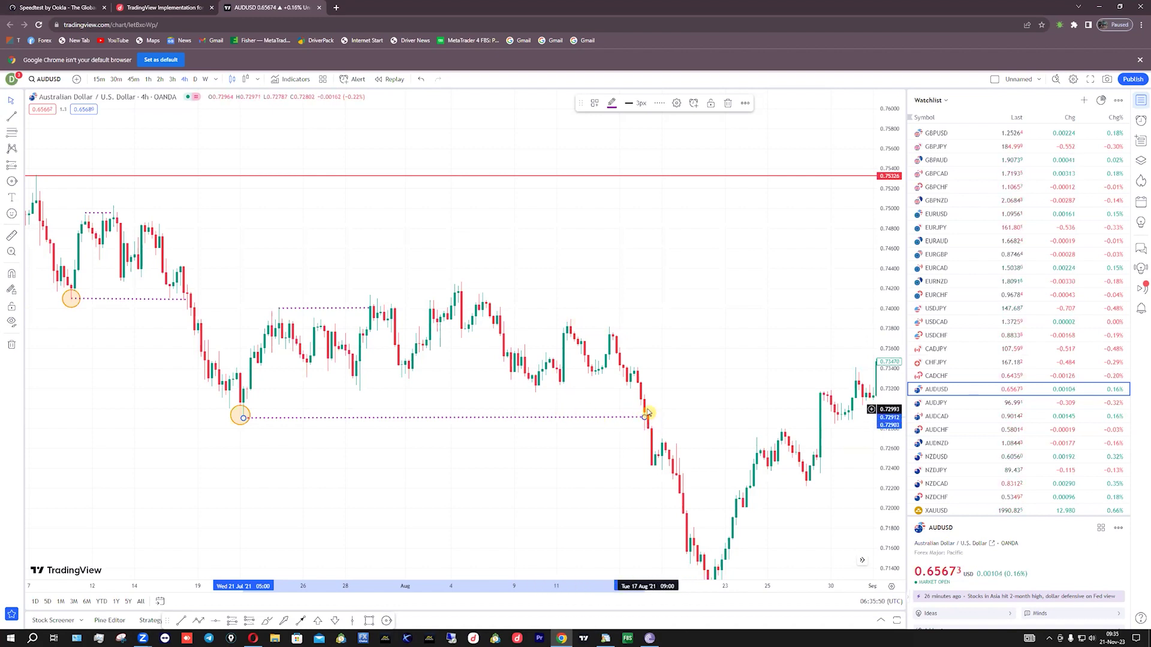
# - Circle the 4 August 2021 swing high above the latest dotted range line, at about 0.7433
pyautogui.click(386, 622)
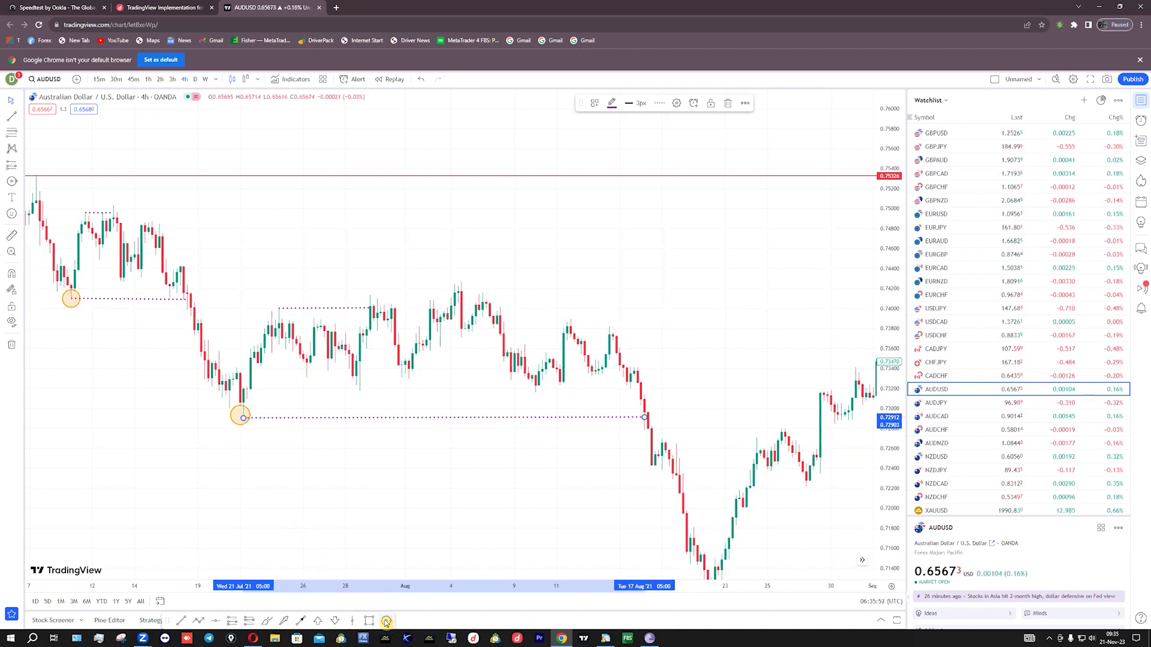
pyautogui.click(552, 493)
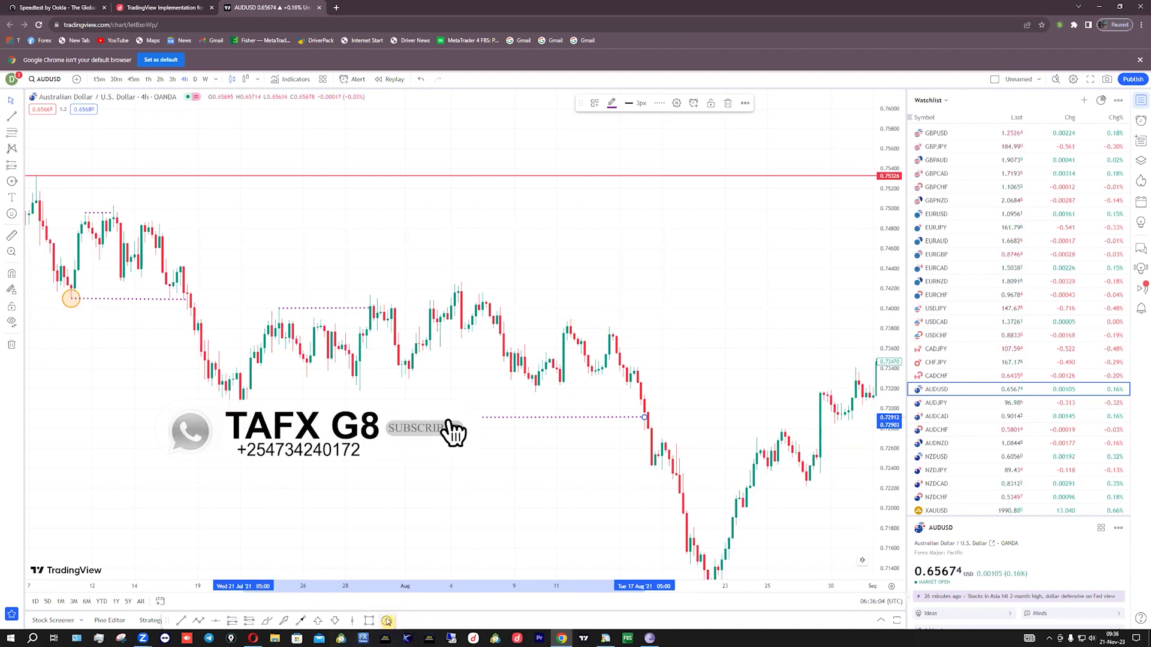
pyautogui.click(568, 316)
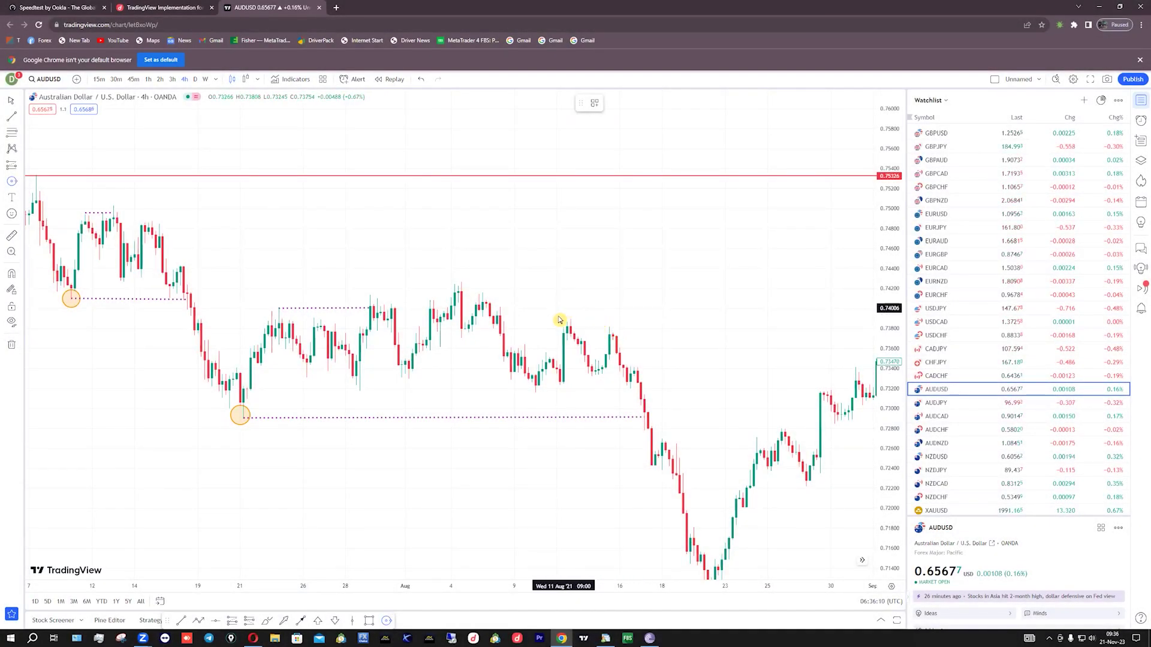
pyautogui.click(461, 277)
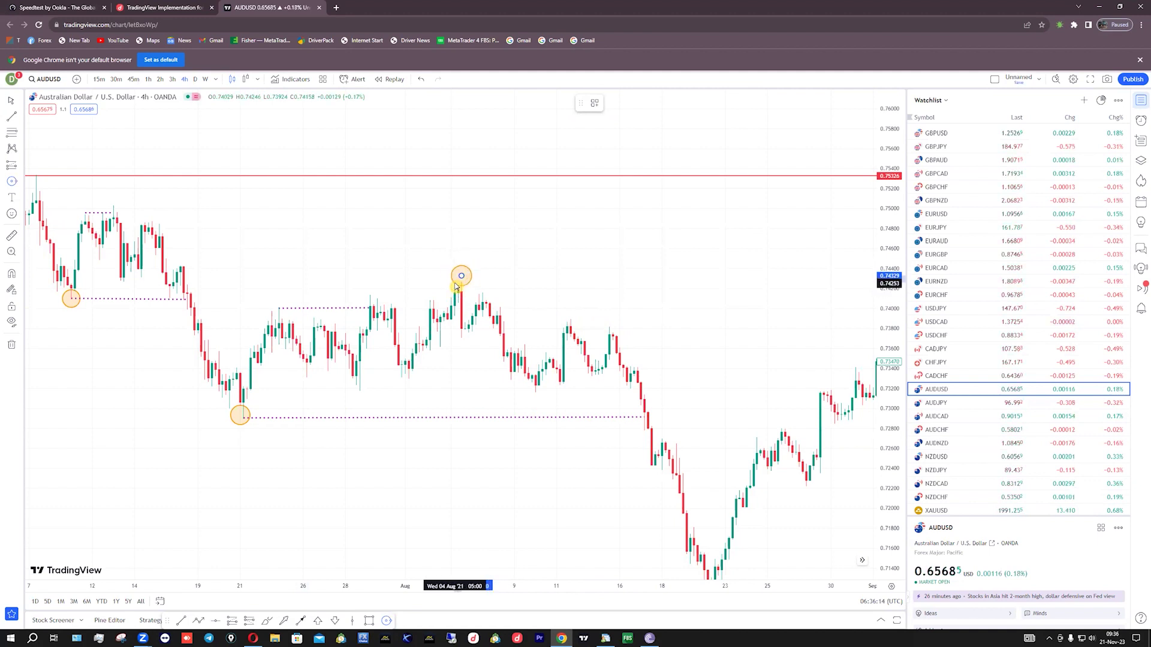
pyautogui.click(406, 285)
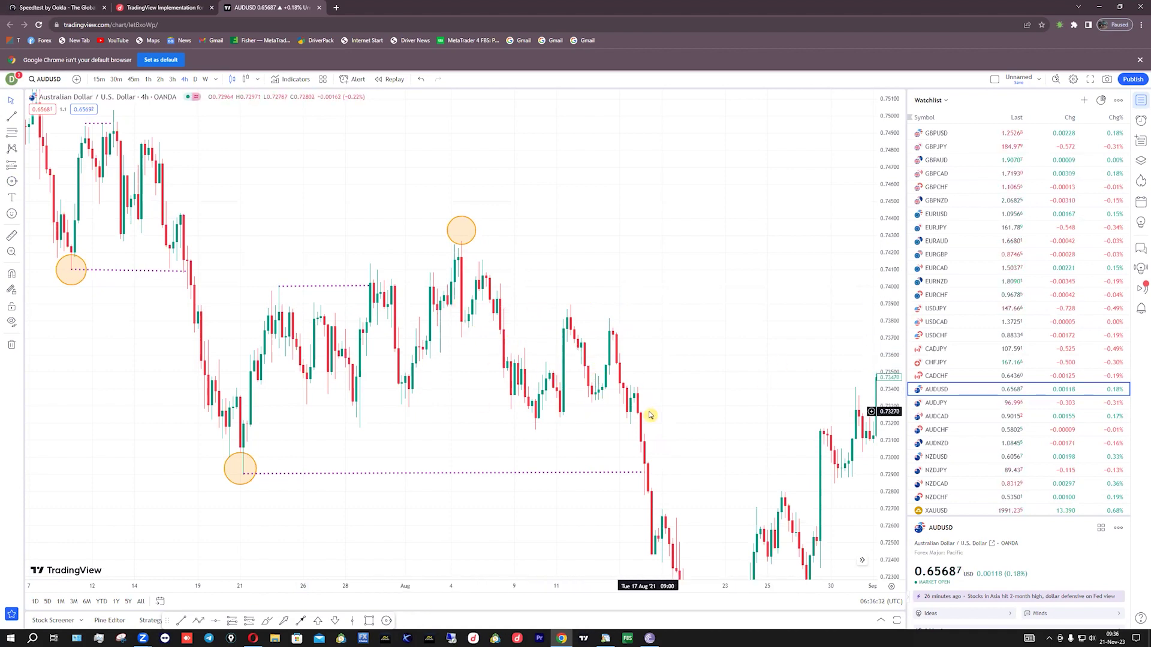
pyautogui.moveTo(642, 288); pyautogui.dragTo(701, 300)
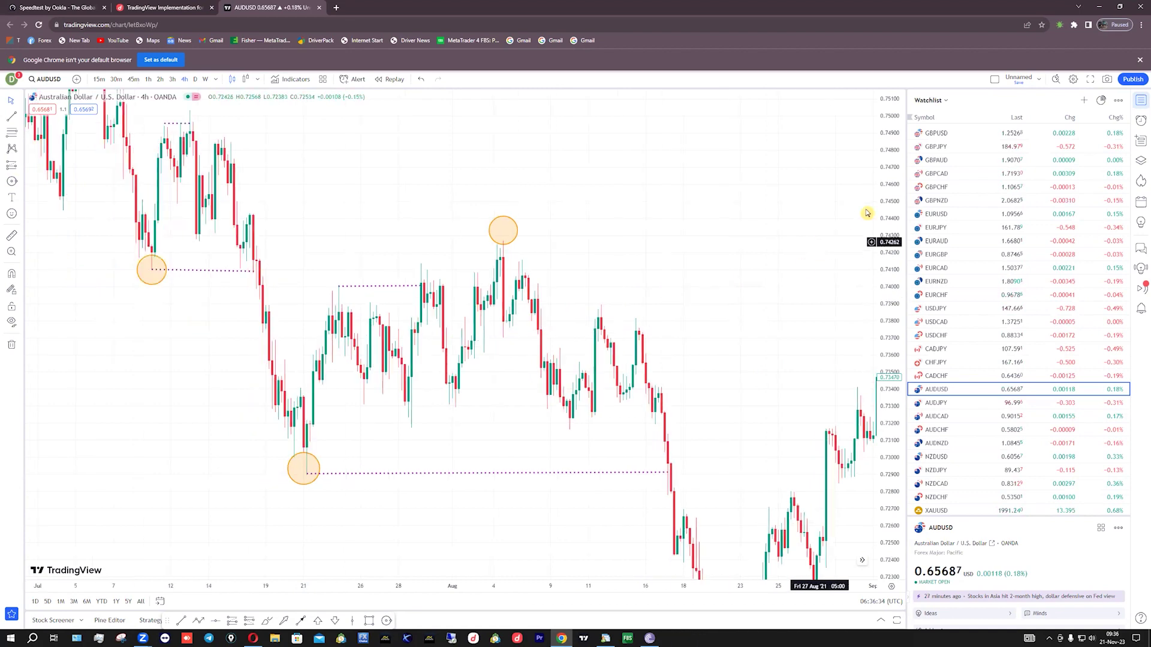
pyautogui.scroll(-3, 270, 186)
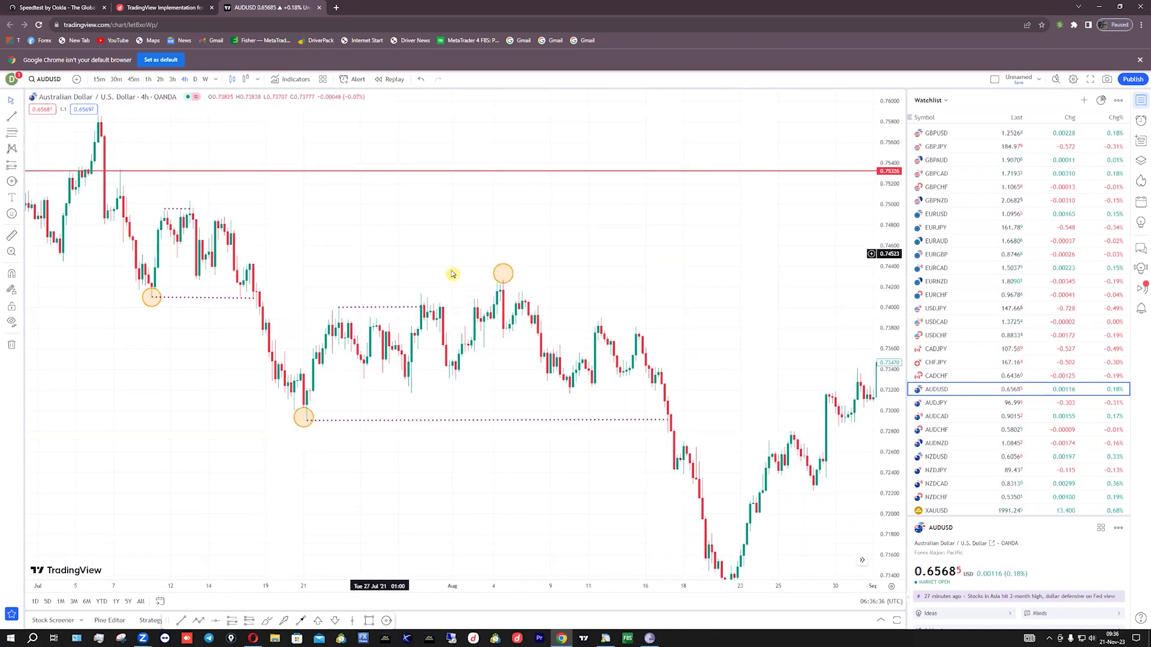
pyautogui.scroll(-3, 503, 294)
pyautogui.moveTo(883, 285); pyautogui.dragTo(469, 296)
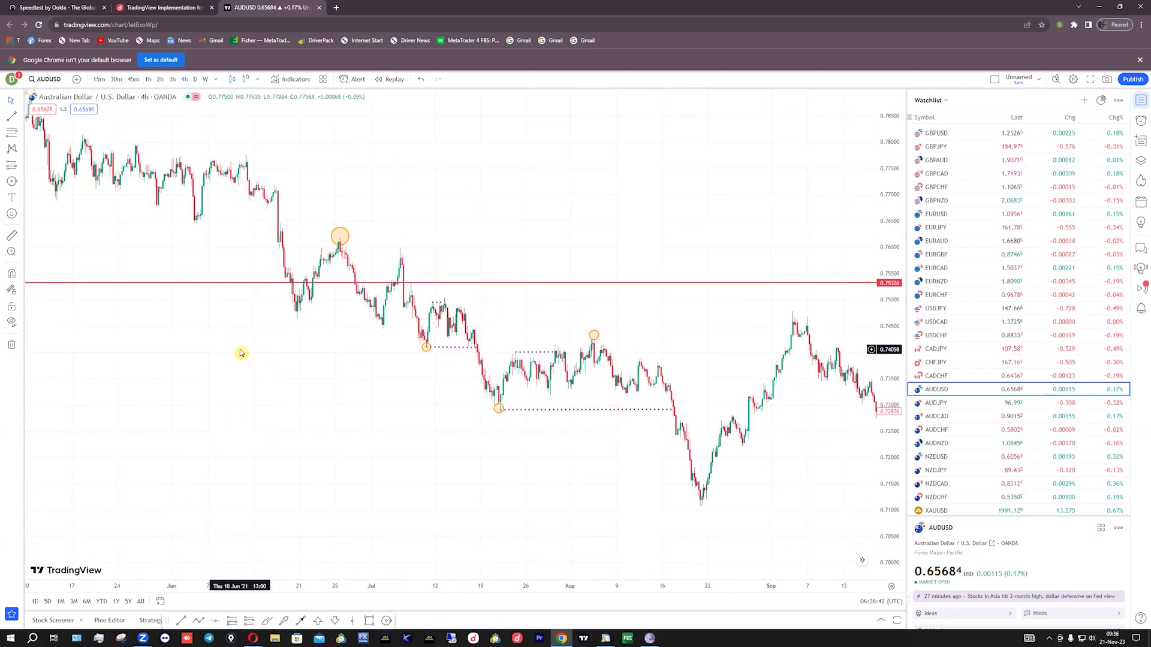
pyautogui.scroll(-3, 234, 360)
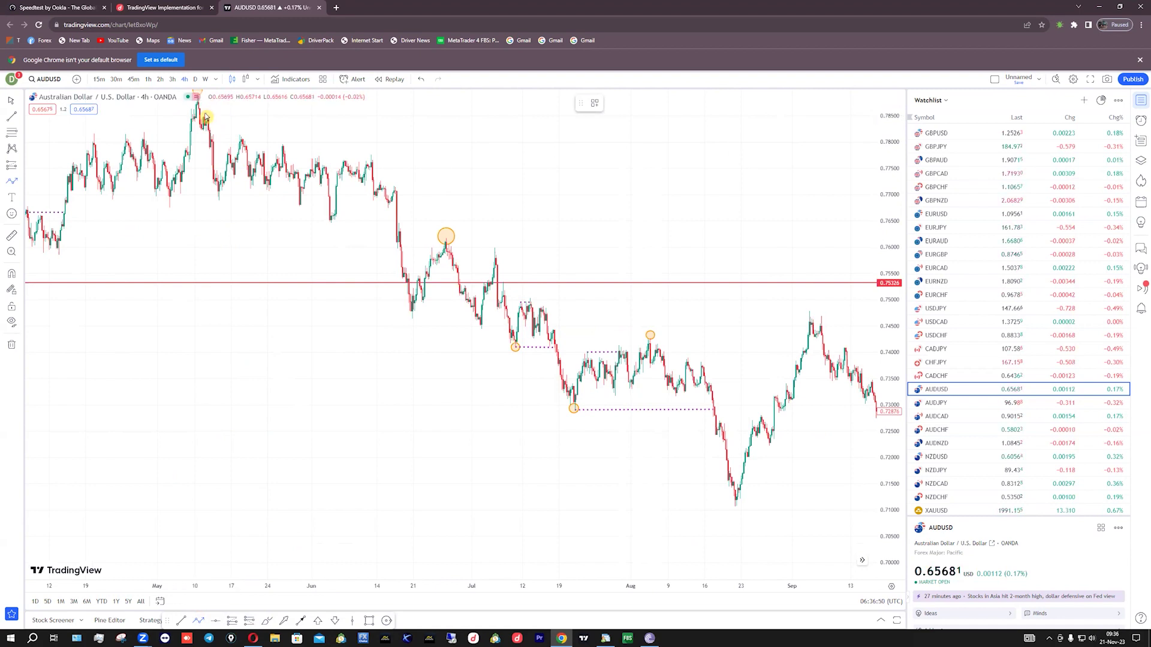
pyautogui.click(540, 159)
pyautogui.click(206, 138)
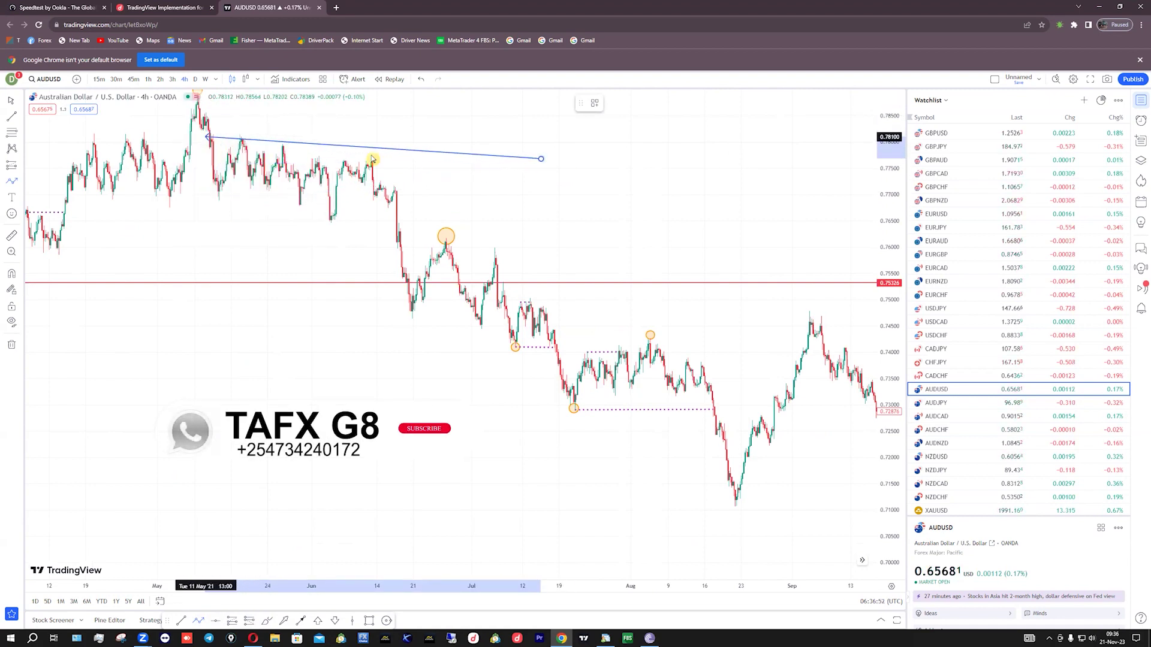
pyautogui.press('Escape')
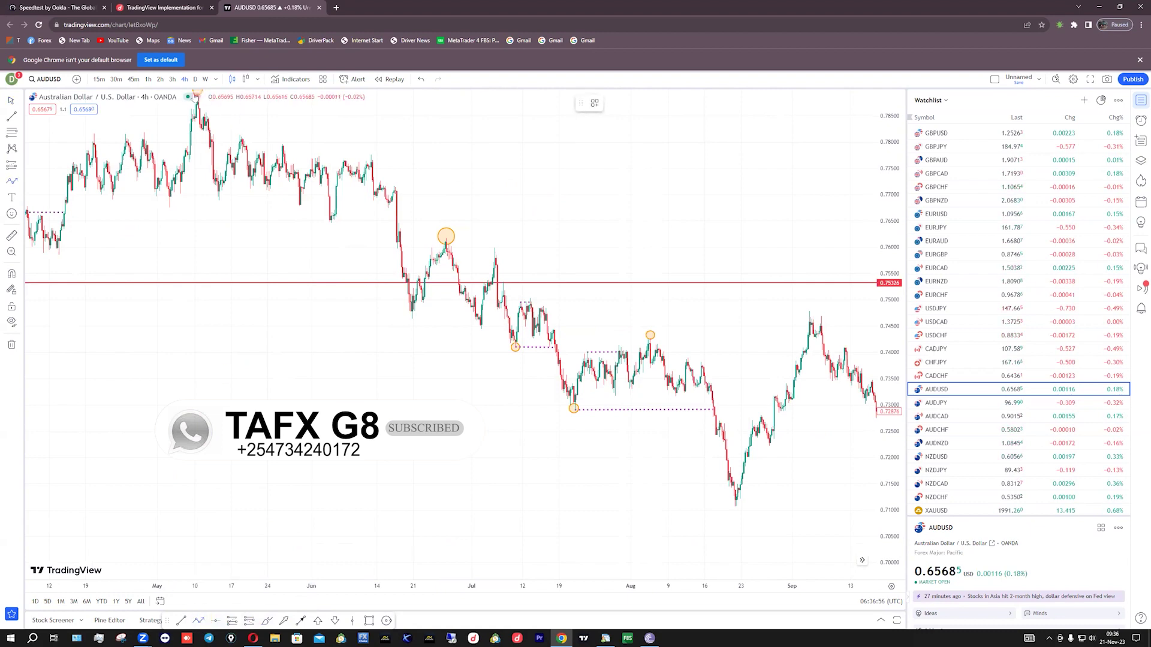
# - Trace a path from the May 2021 high through each intermediate June and July swing to the circled 4 August high, and undo it
pyautogui.click(203, 103)
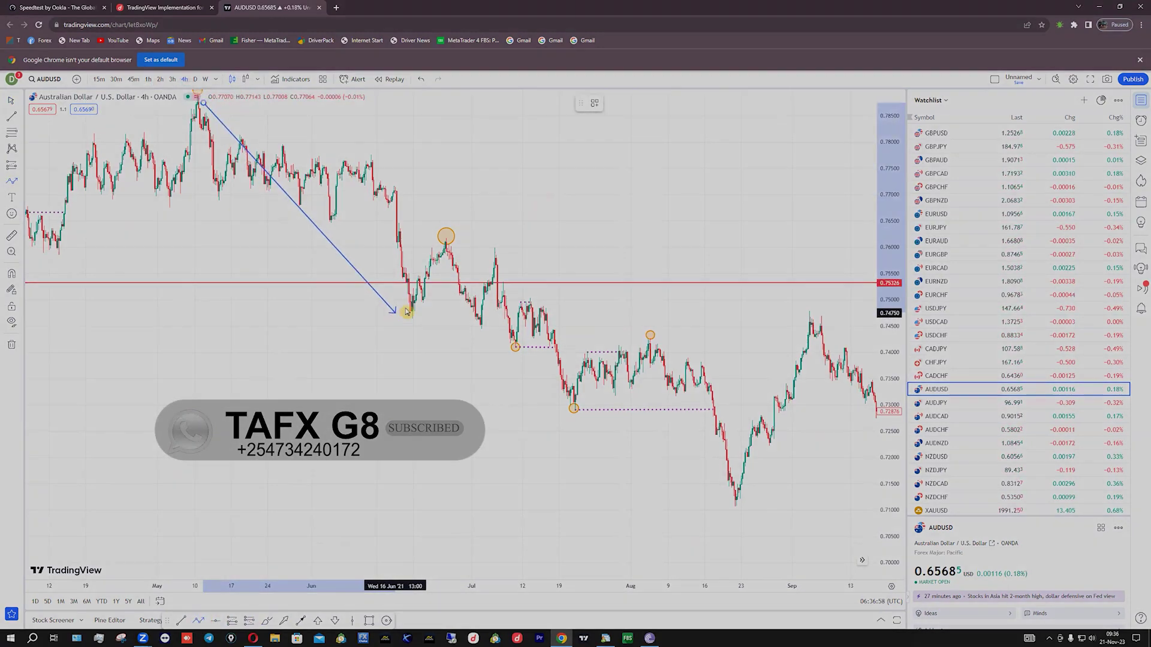
pyautogui.click(407, 320)
pyautogui.click(442, 235)
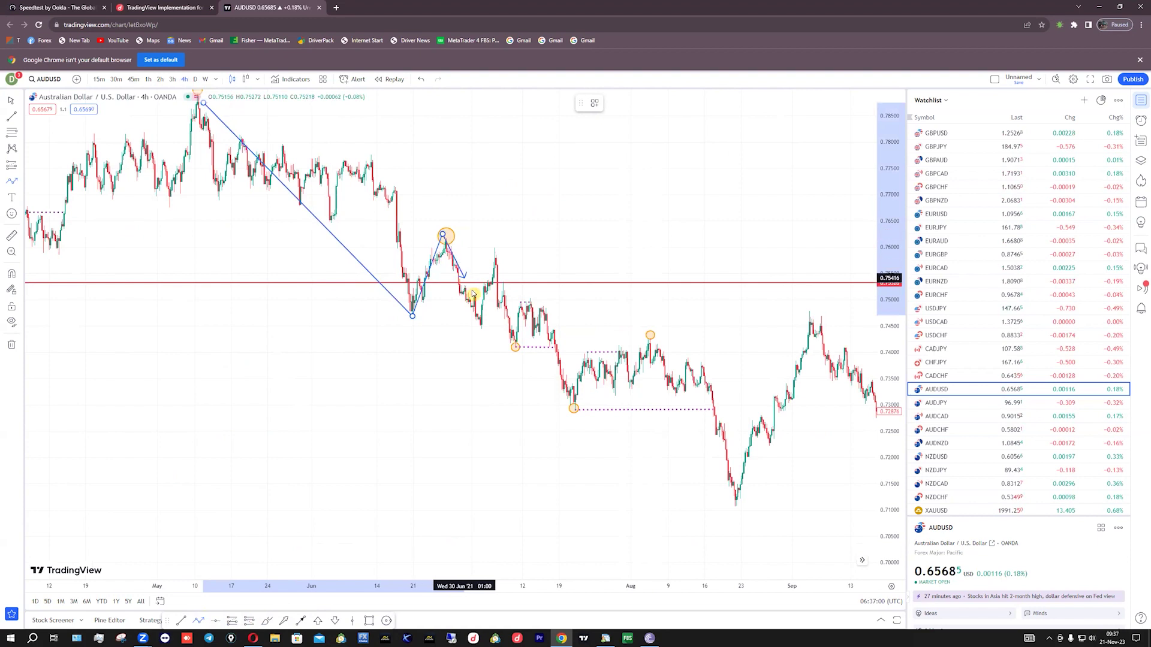
pyautogui.click(516, 356)
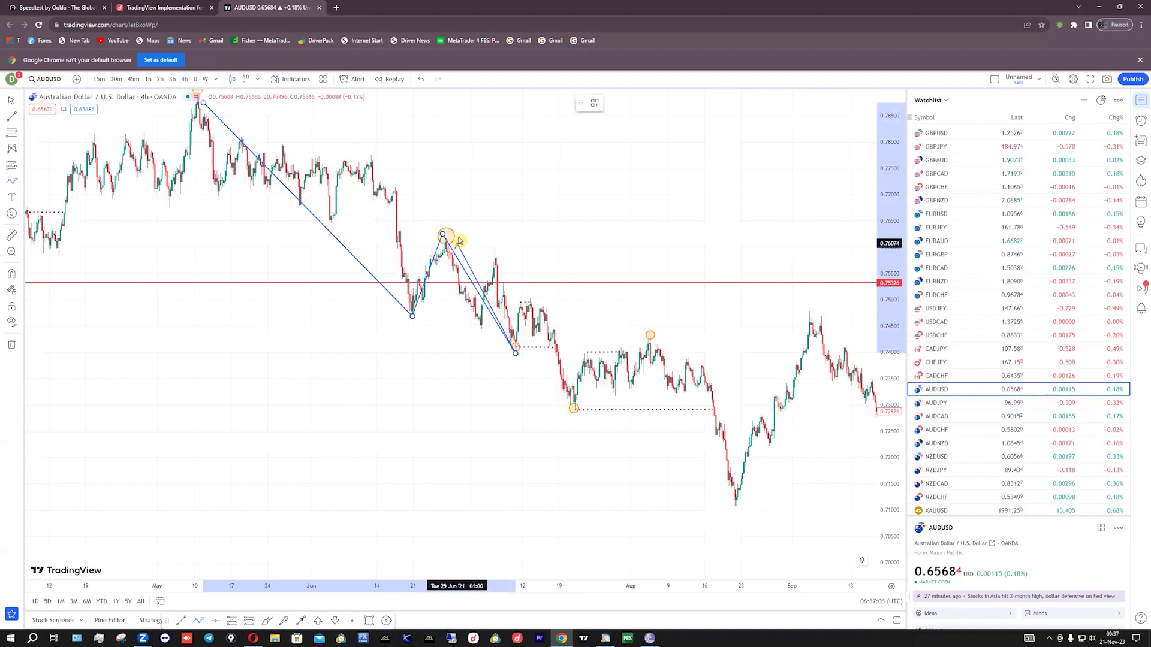
pyautogui.click(530, 306)
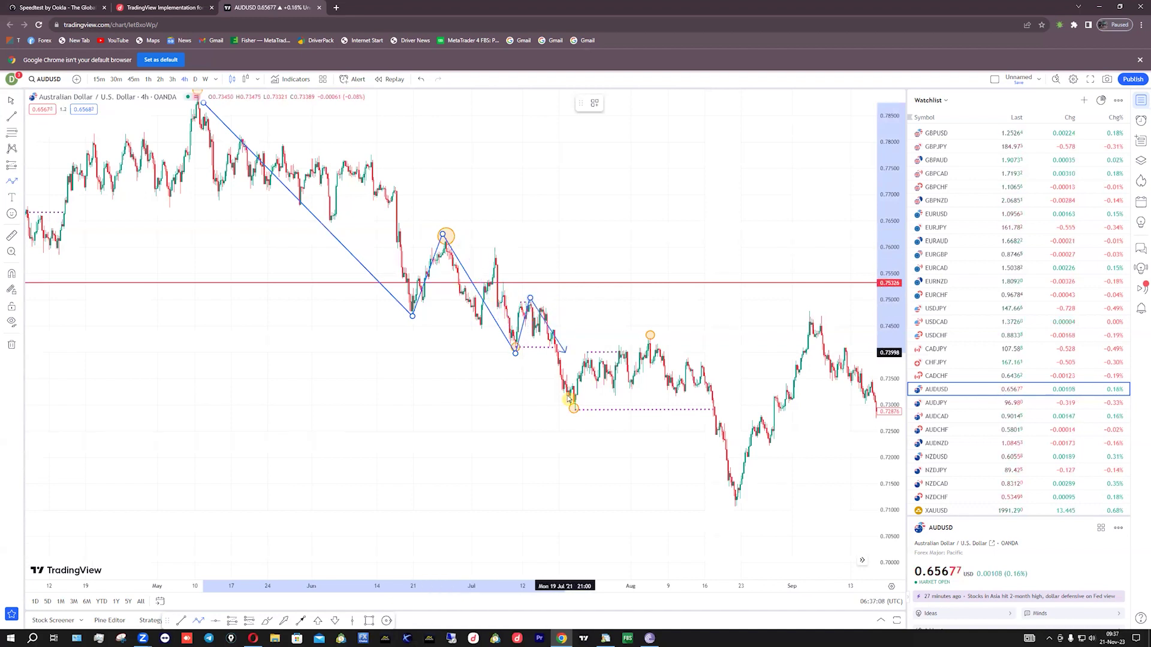
pyautogui.click(578, 410)
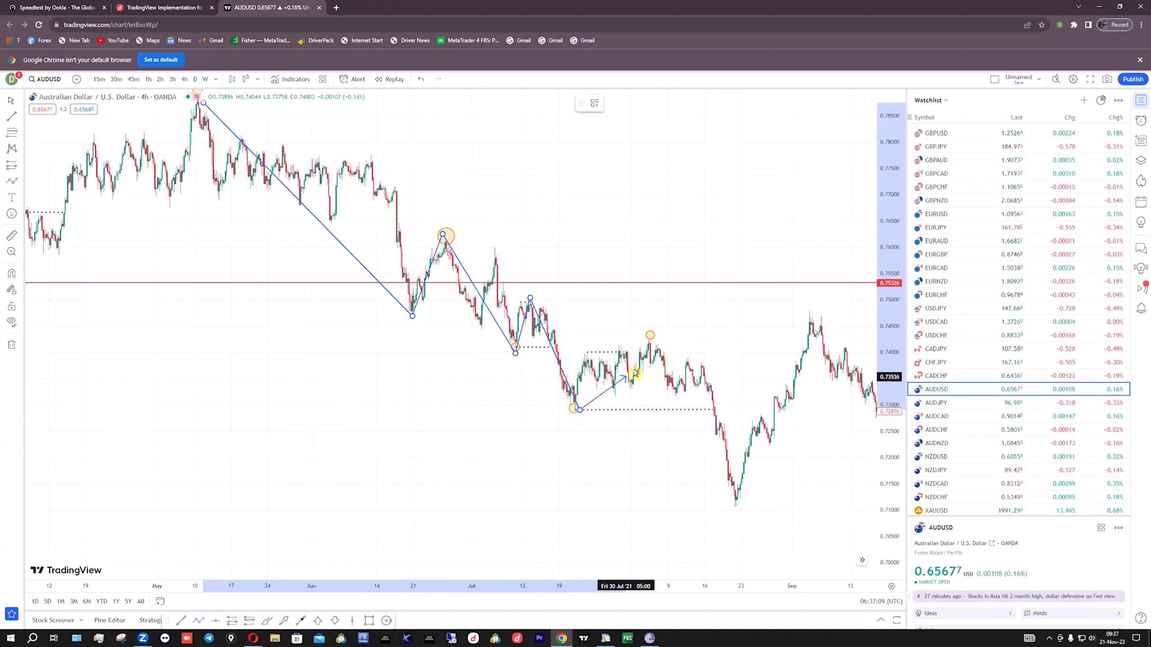
pyautogui.click(650, 338)
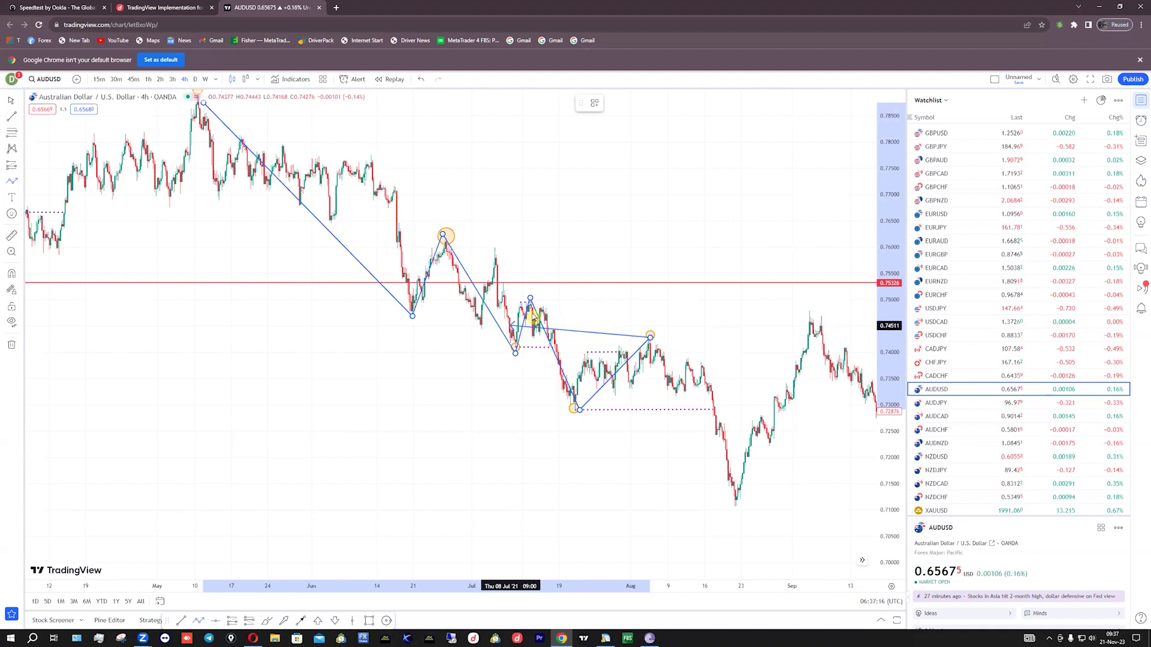
pyautogui.press('Escape')
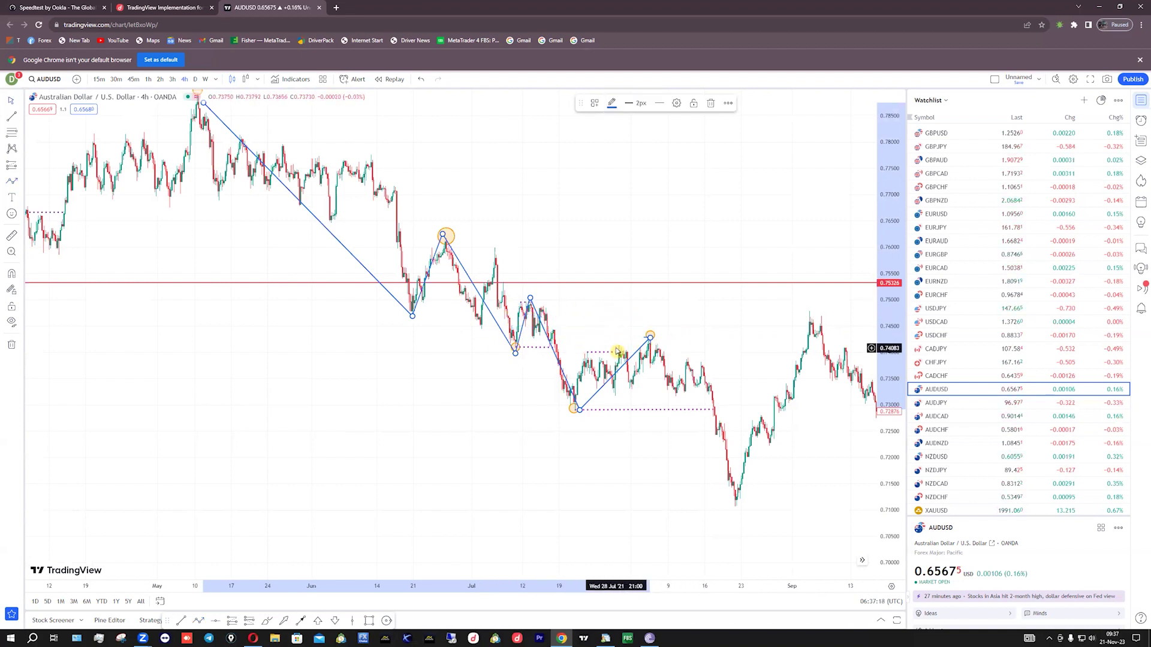
pyautogui.hotkey('ctrl', 'z')
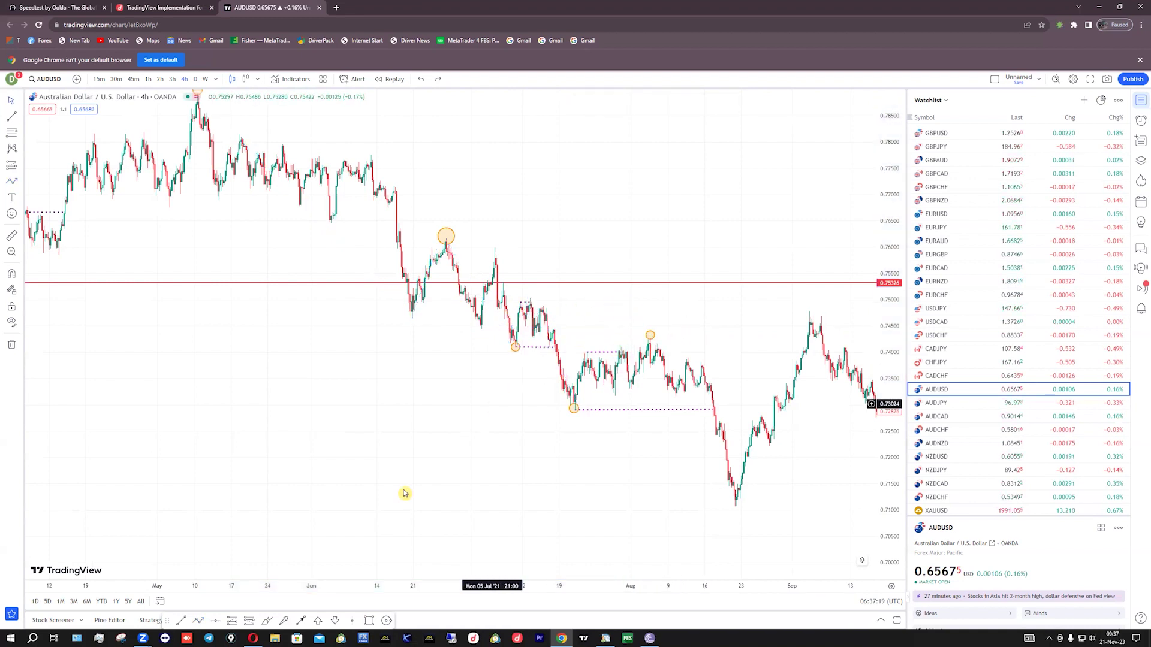
# - Trace a path through the major swings from the May 2021 high to the 20 August low, skipping the circled early-July low, and undo it
pyautogui.click(198, 620)
pyautogui.click(205, 106)
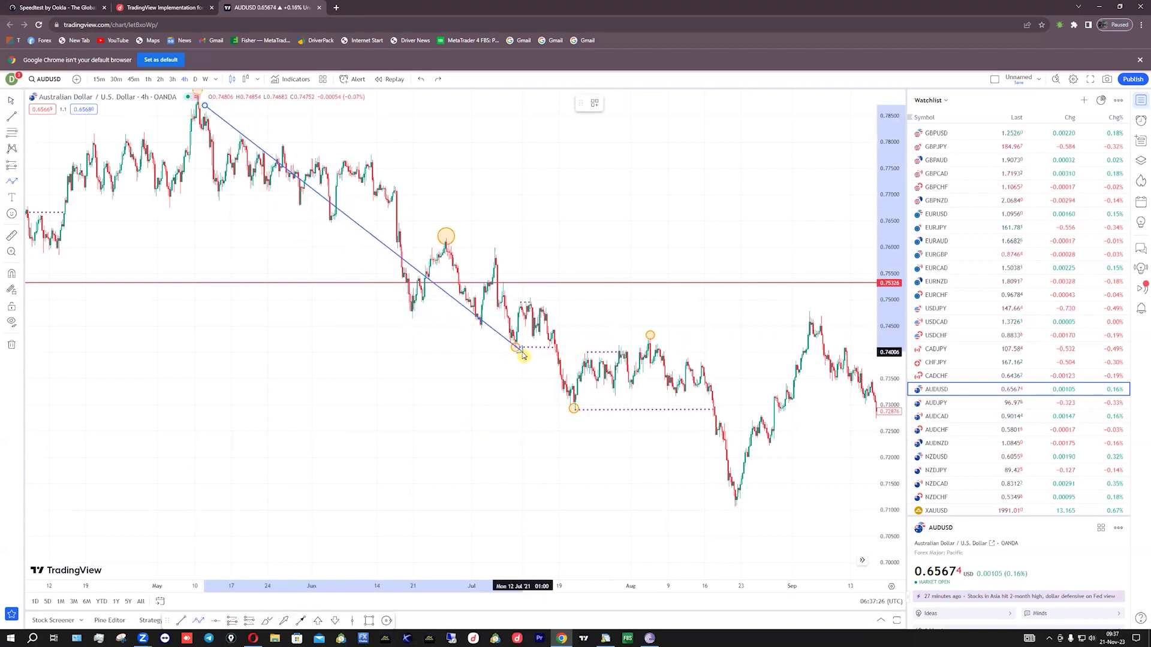
pyautogui.click(412, 320)
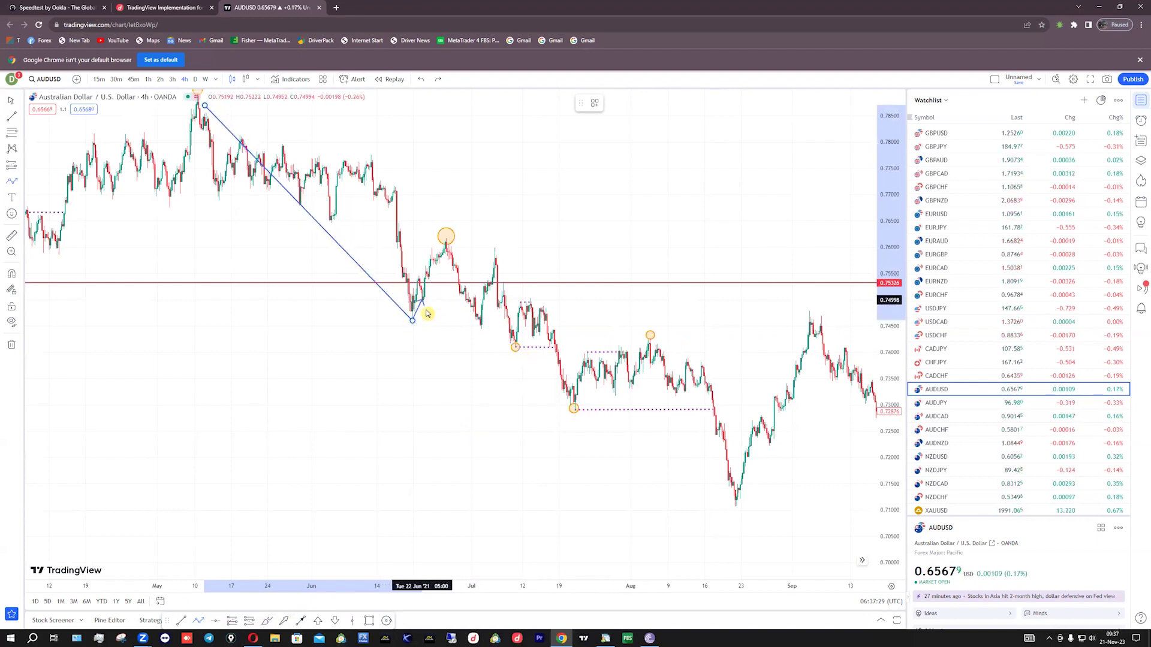
pyautogui.click(446, 235)
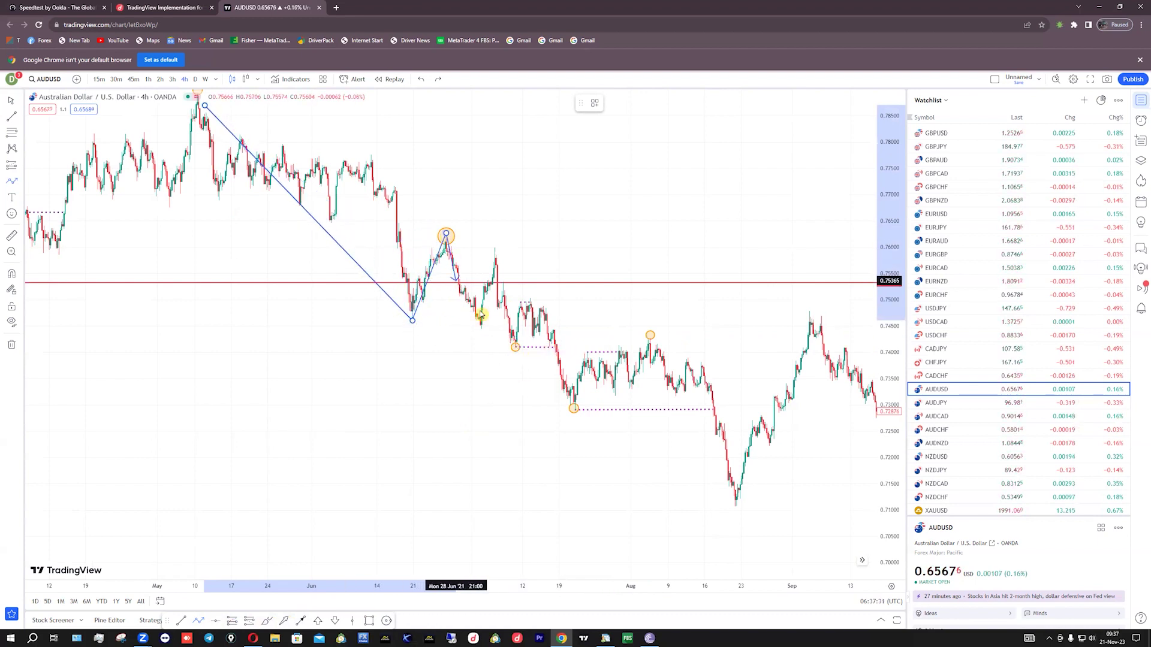
pyautogui.click(575, 411)
pyautogui.click(650, 335)
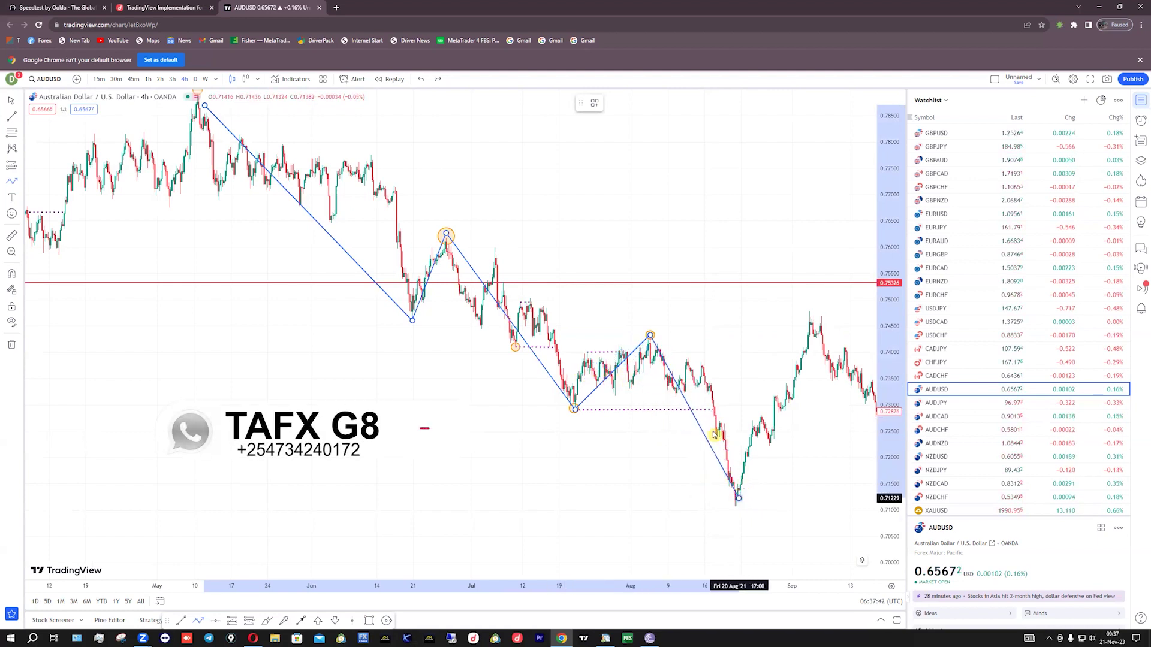
pyautogui.doubleClick(737, 499)
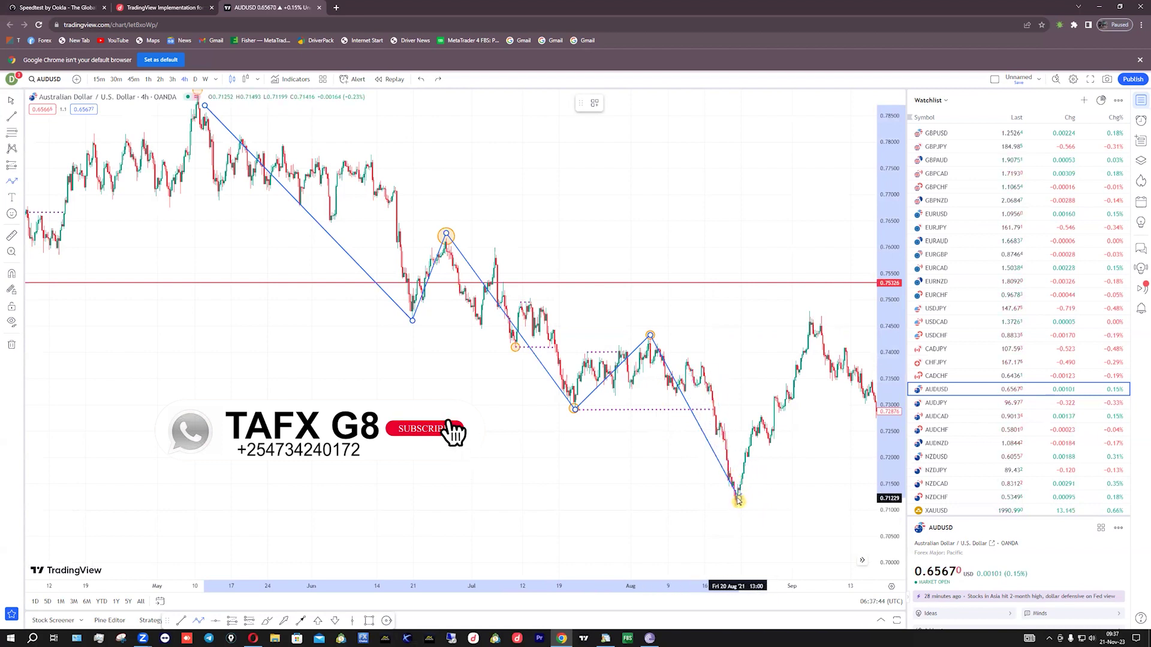
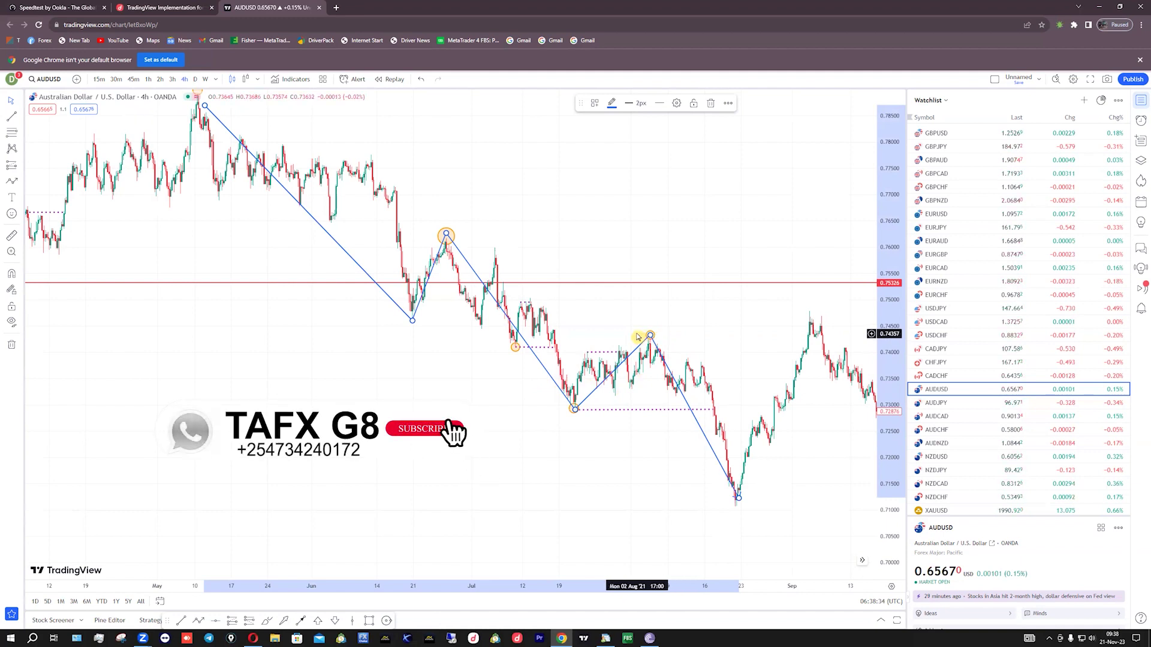
pyautogui.hotkey('ctrl', 'z')
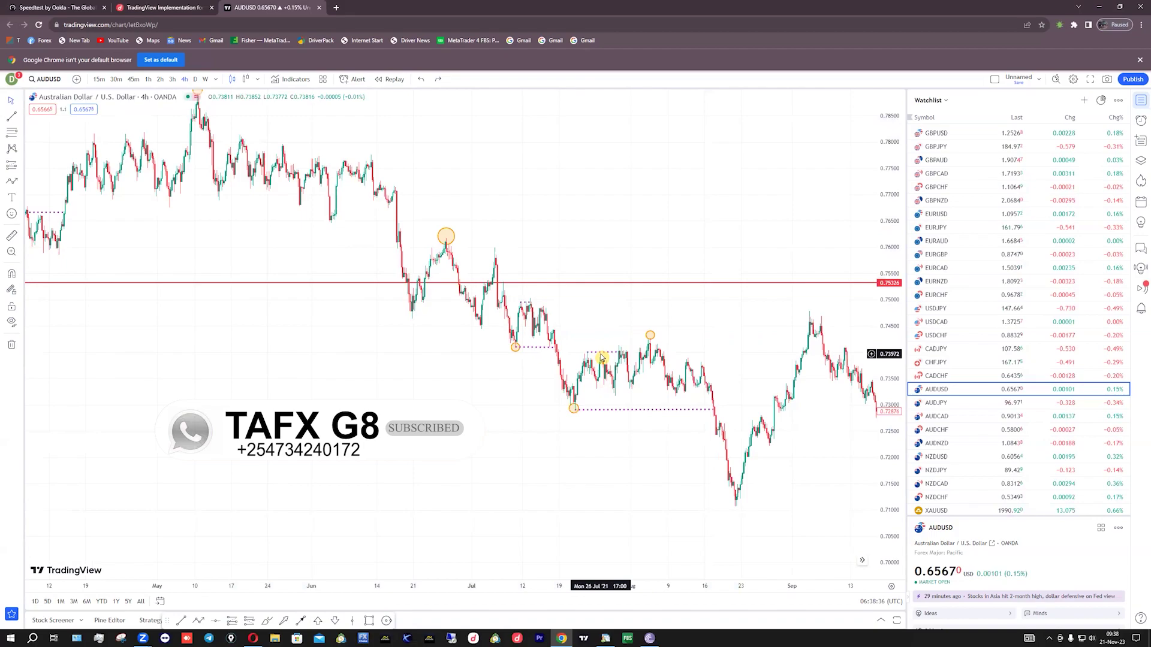
# - Draw a dotted trend line from the 18 August 2021 high to the 25 August candles, at about 0.7270
pyautogui.moveTo(463, 197); pyautogui.dragTo(224, 198)
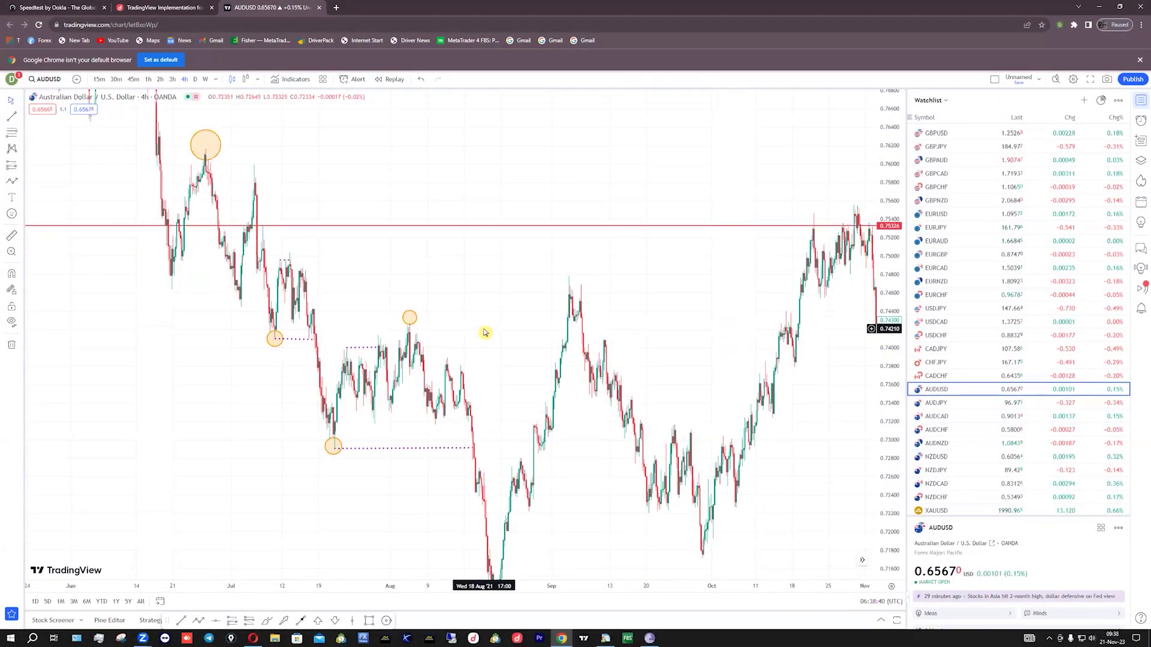
pyautogui.scroll(3, 485, 332)
pyautogui.scroll(1, 275, 364)
pyautogui.moveTo(334, 342); pyautogui.dragTo(695, 312)
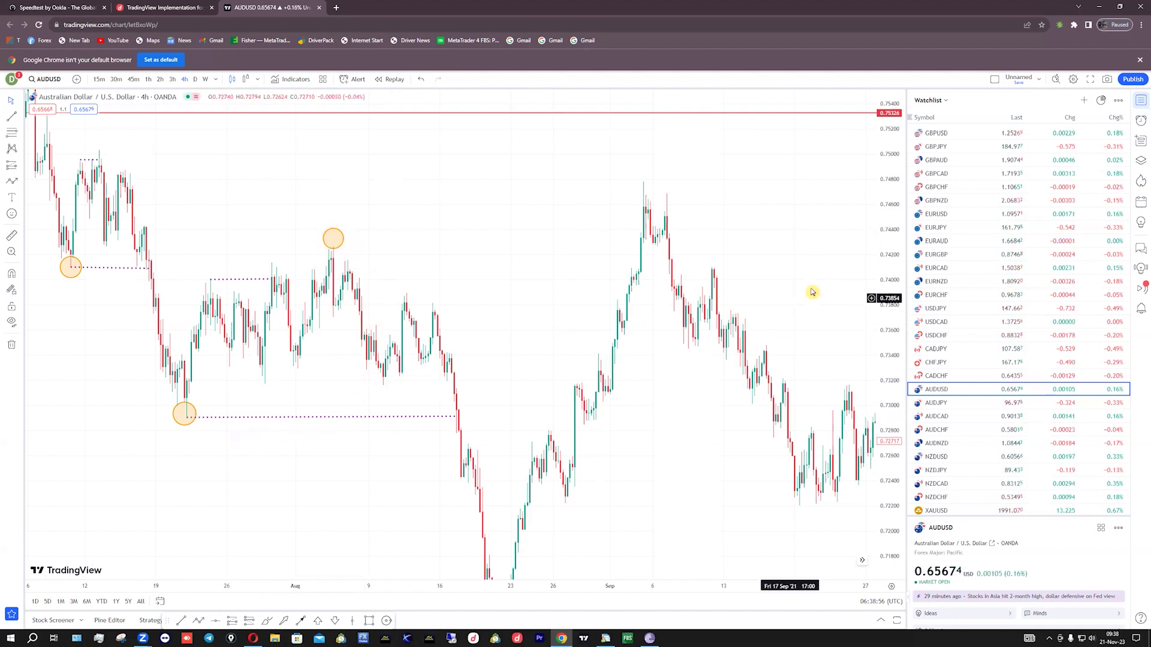
pyautogui.moveTo(880, 197); pyautogui.dragTo(865, 348)
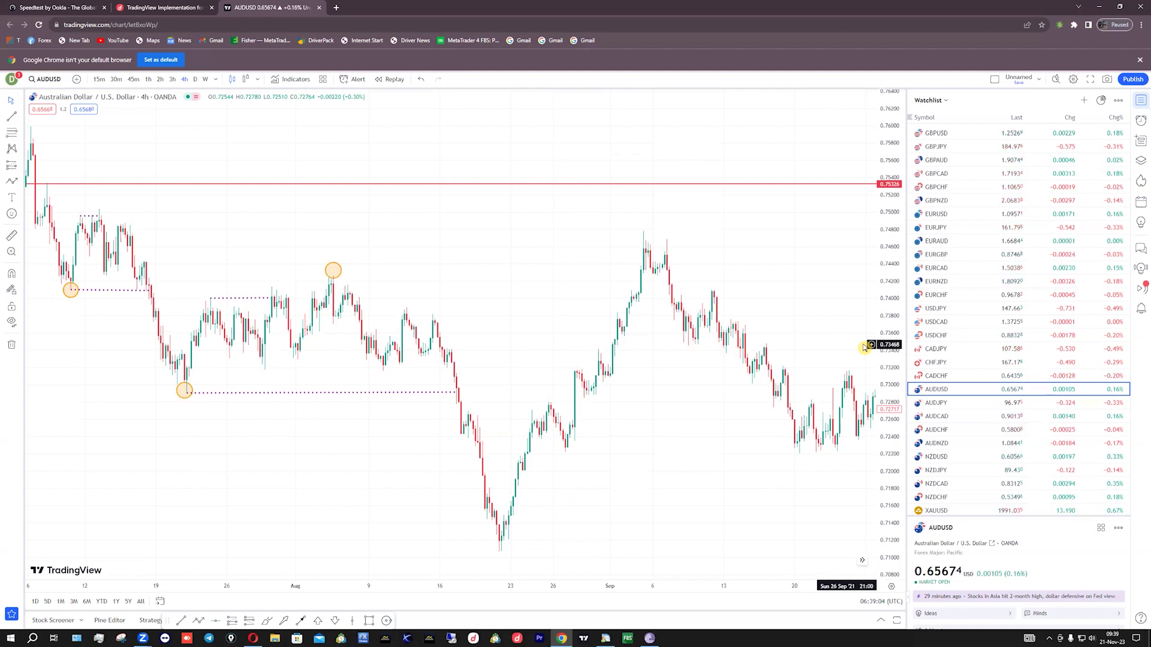
pyautogui.click(216, 623)
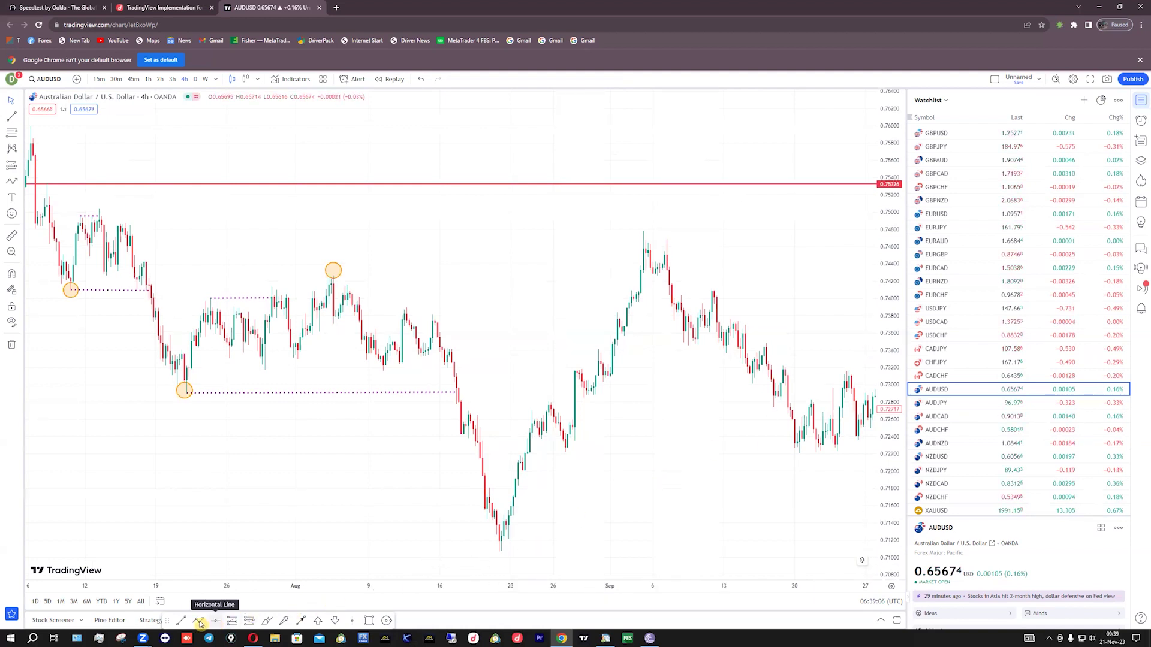
pyautogui.click(468, 412)
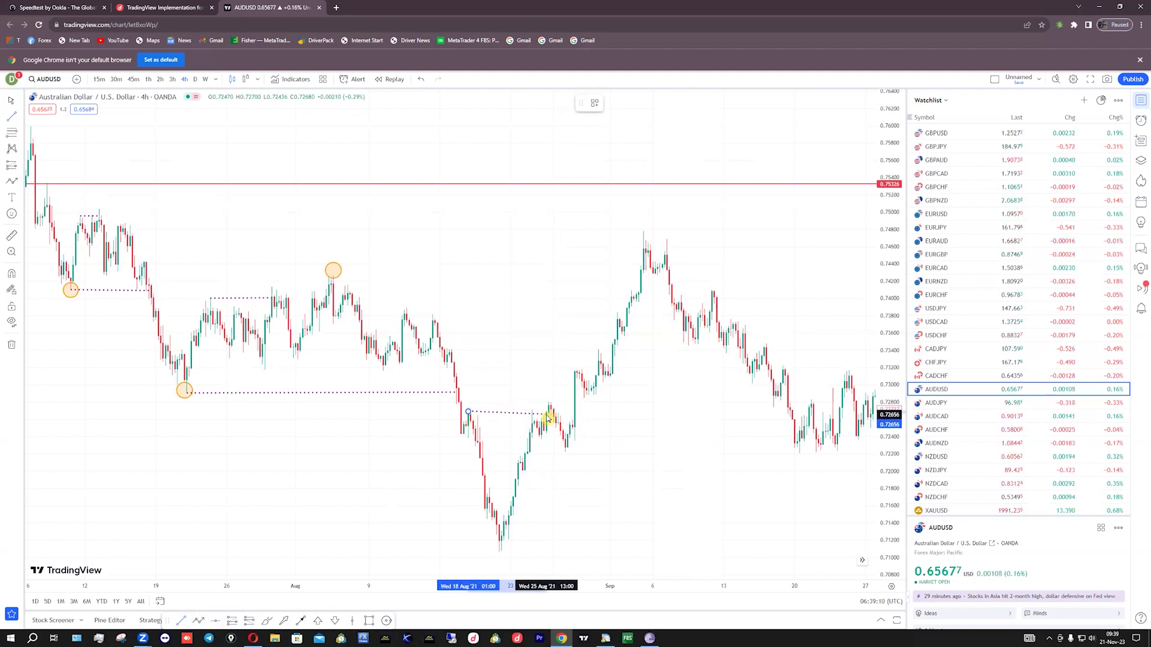
pyautogui.click(549, 412)
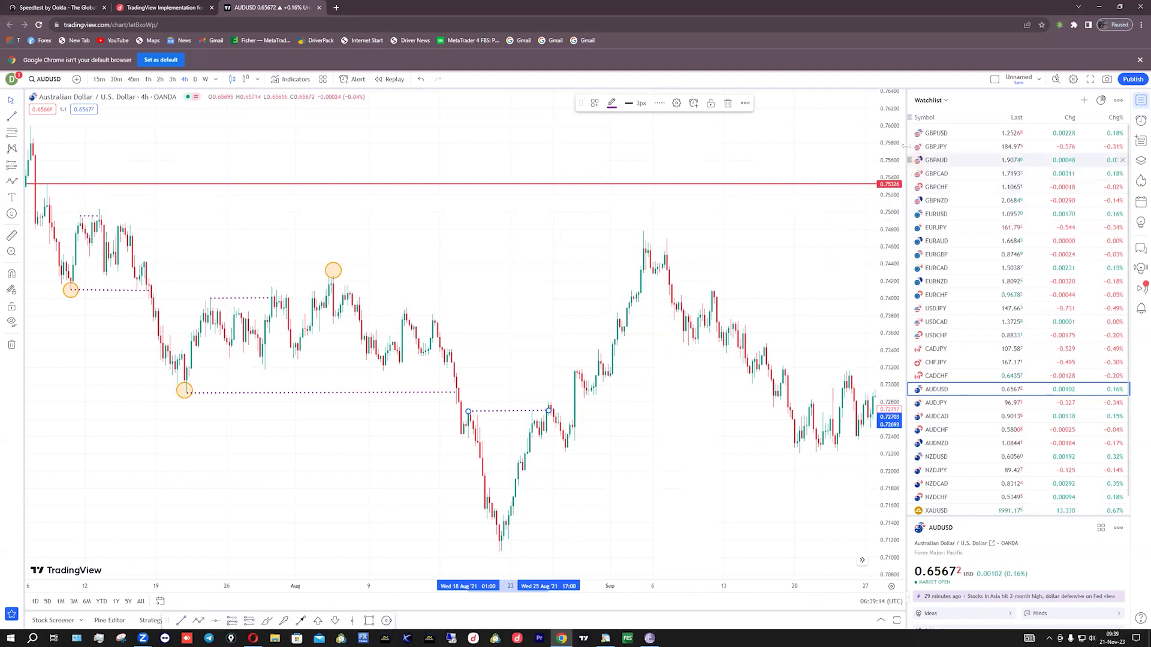
# - Circle the 20 August 2021 swing low beneath the newest dotted line, at about 0.7110
pyautogui.moveTo(896, 144); pyautogui.dragTo(872, 286)
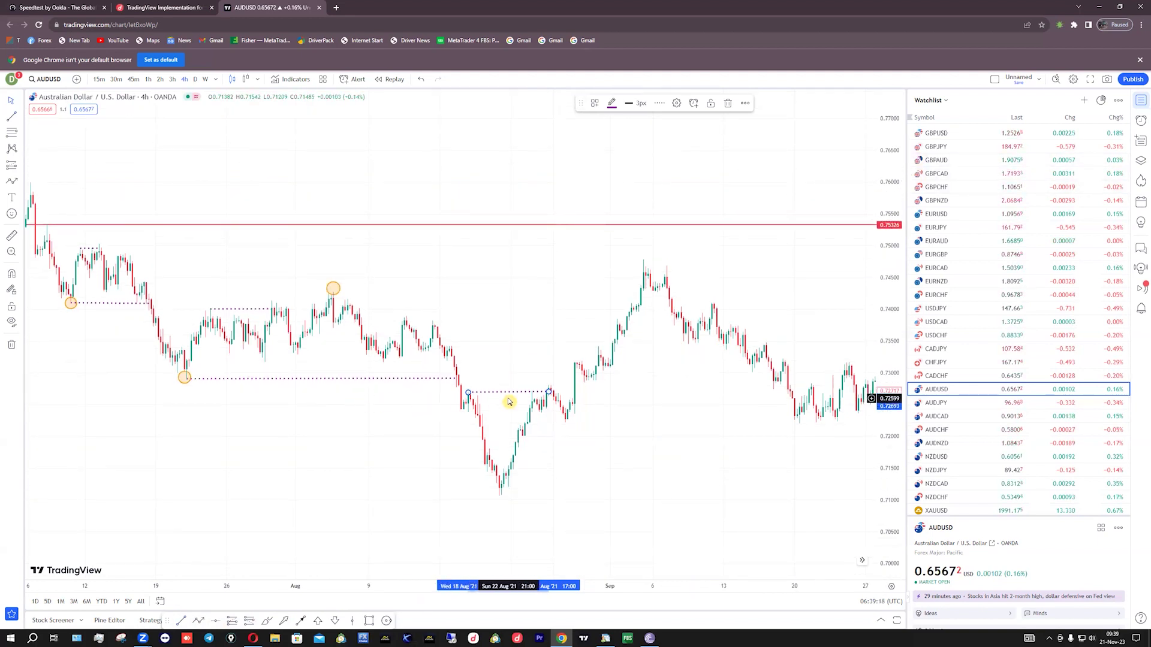
pyautogui.click(387, 620)
pyautogui.click(501, 493)
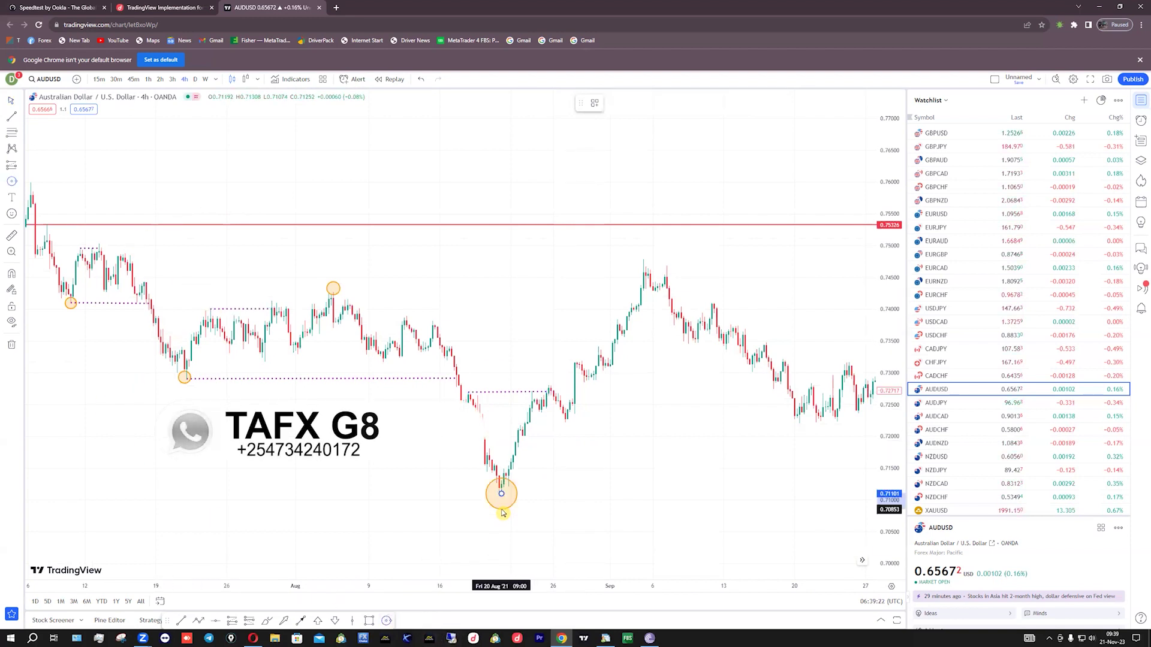
pyautogui.click(505, 506)
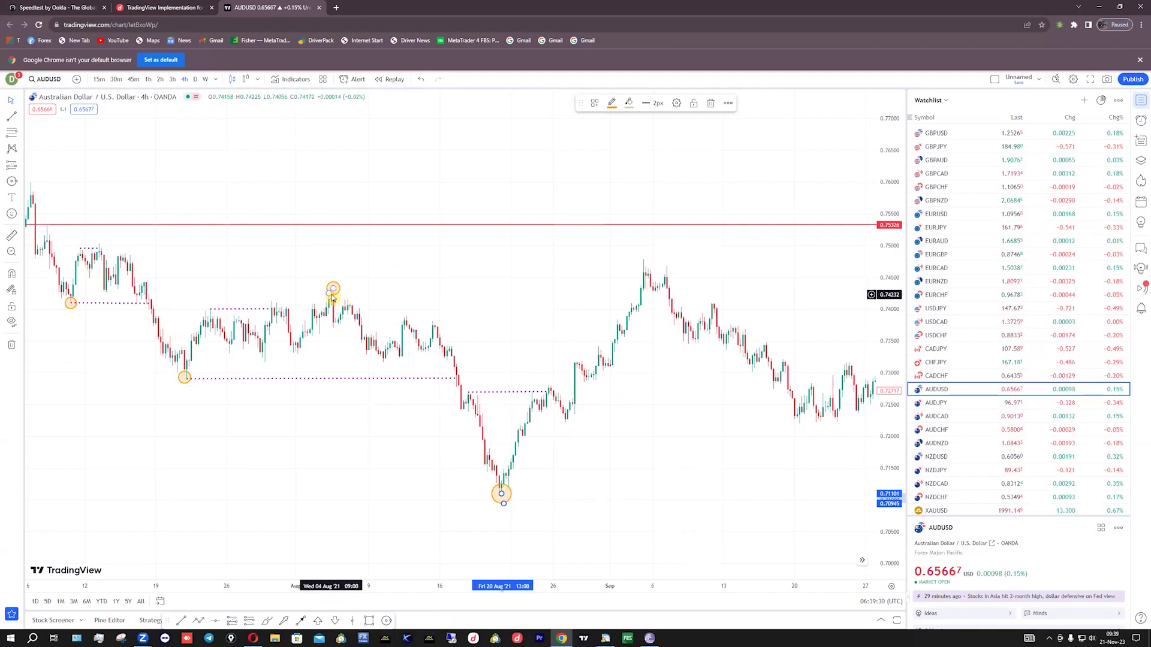
# - Place a horizontal line through the circled 20 August 2021 swing low at 0.71087
pyautogui.moveTo(549, 337); pyautogui.dragTo(413, 223)
pyautogui.moveTo(743, 432); pyautogui.dragTo(422, 359)
pyautogui.moveTo(462, 392); pyautogui.dragTo(559, 424)
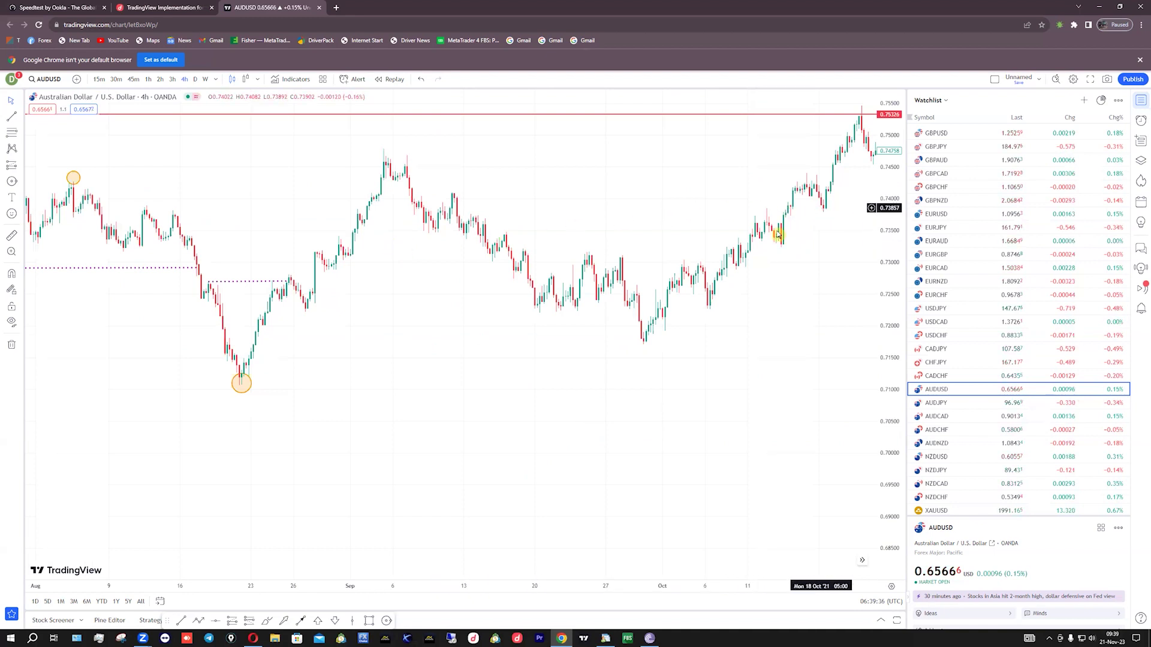
pyautogui.moveTo(372, 362); pyautogui.dragTo(437, 478)
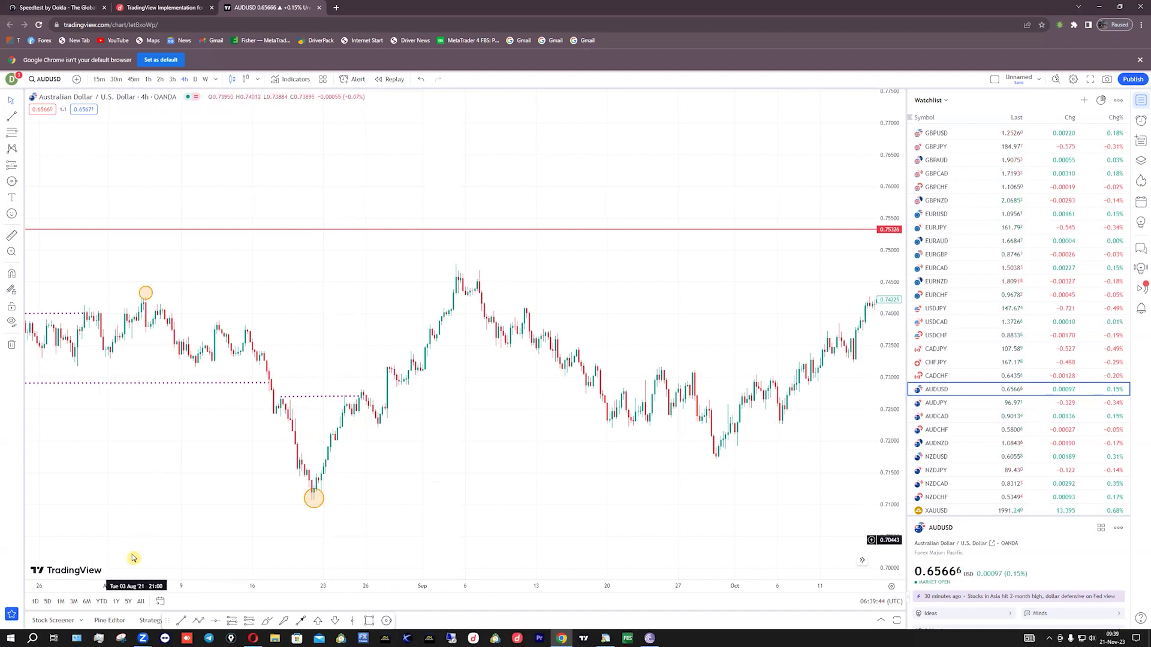
pyautogui.click(310, 495)
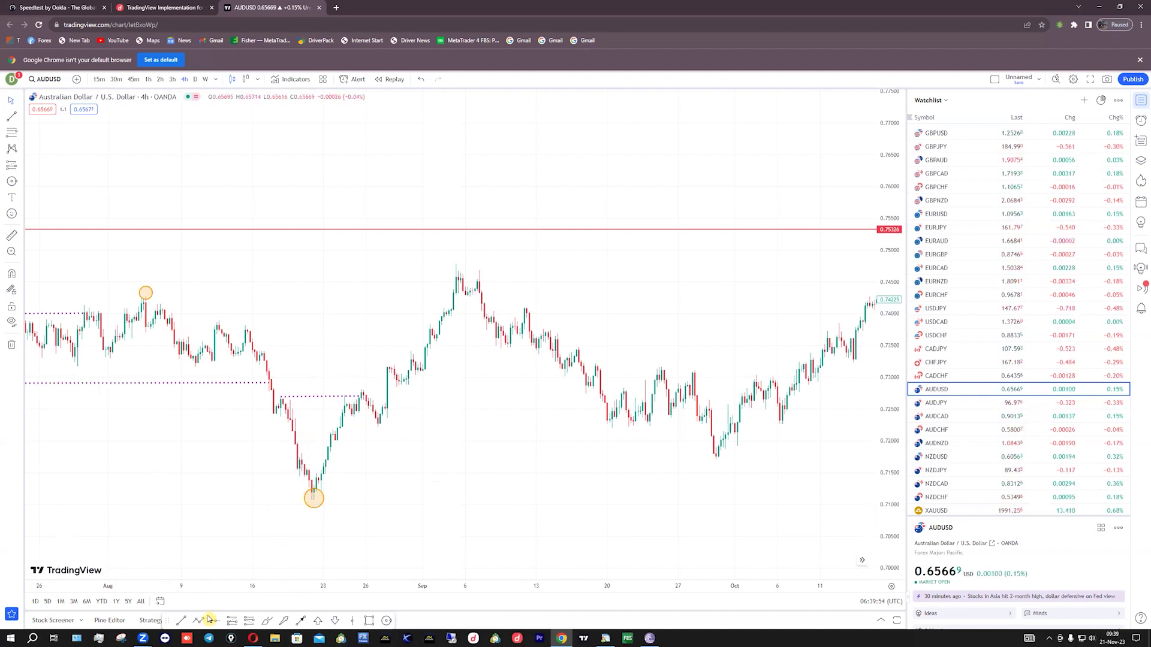
pyautogui.click(315, 499)
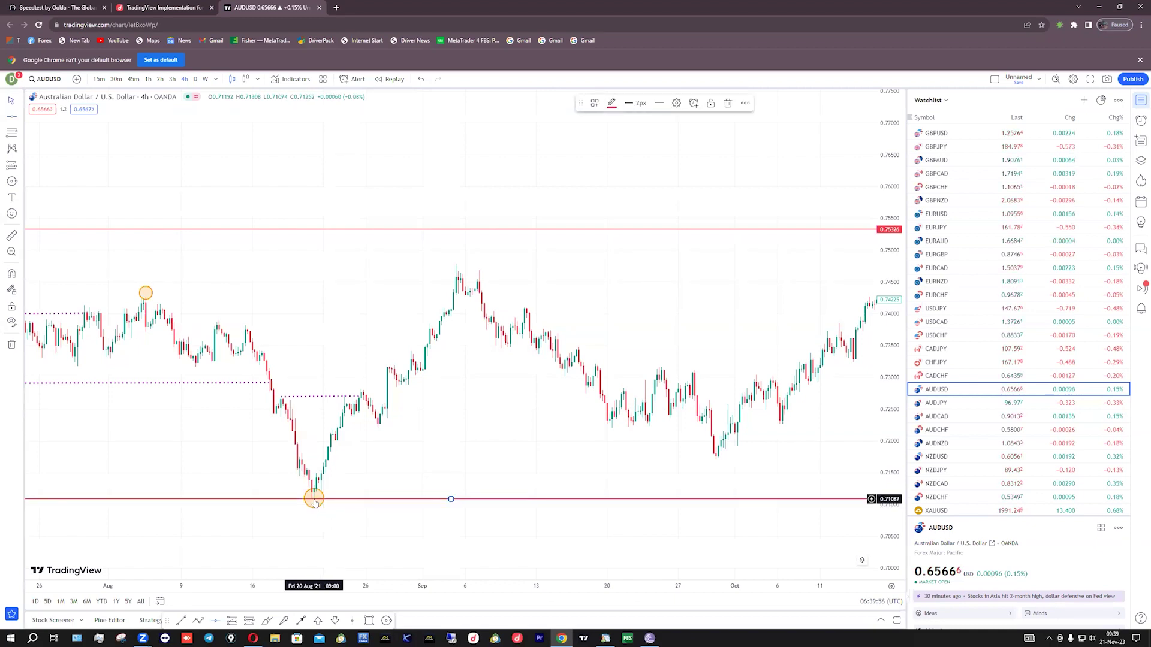
# - Place a horizontal line through the circled 4 August 2021 swing high at 0.74265
pyautogui.scroll(-4, 486, 437)
pyautogui.moveTo(603, 403); pyautogui.dragTo(271, 356)
pyautogui.scroll(-1, 271, 399)
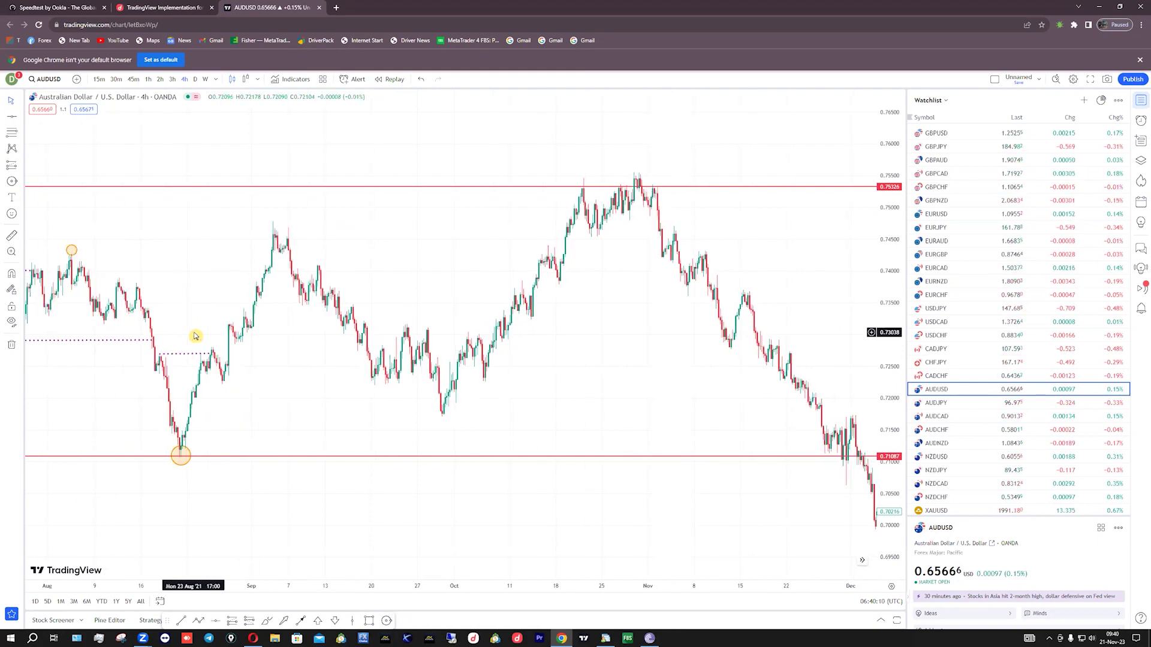
pyautogui.scroll(4, 195, 336)
pyautogui.moveTo(231, 329); pyautogui.dragTo(678, 313)
pyautogui.moveTo(746, 305); pyautogui.dragTo(529, 367)
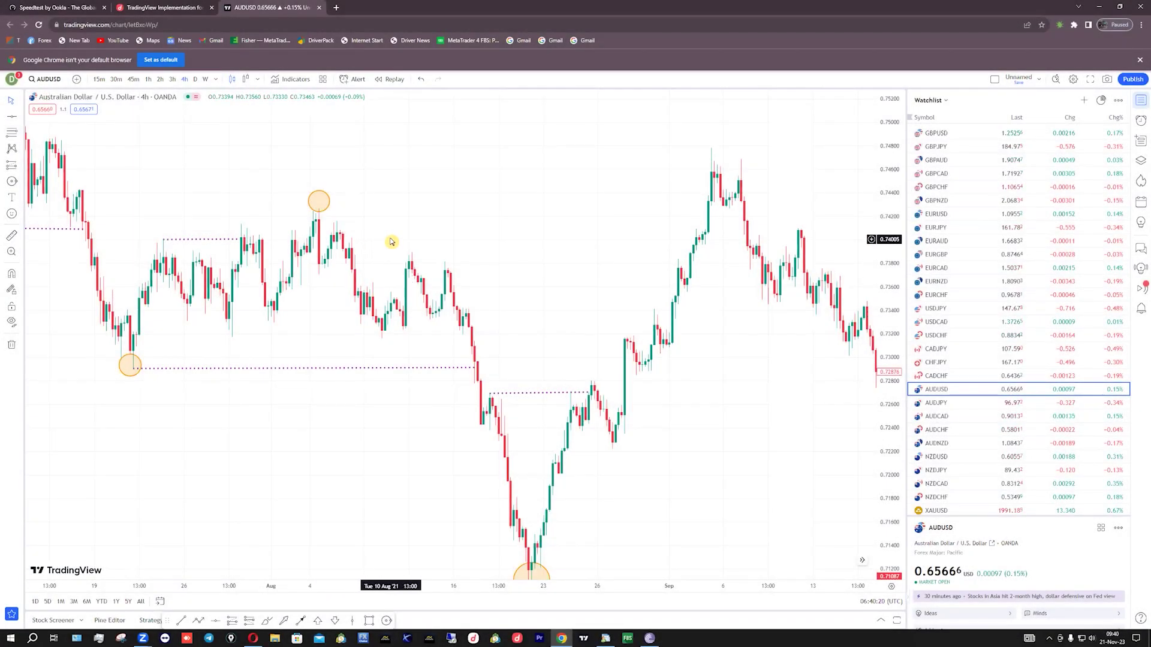
pyautogui.click(214, 623)
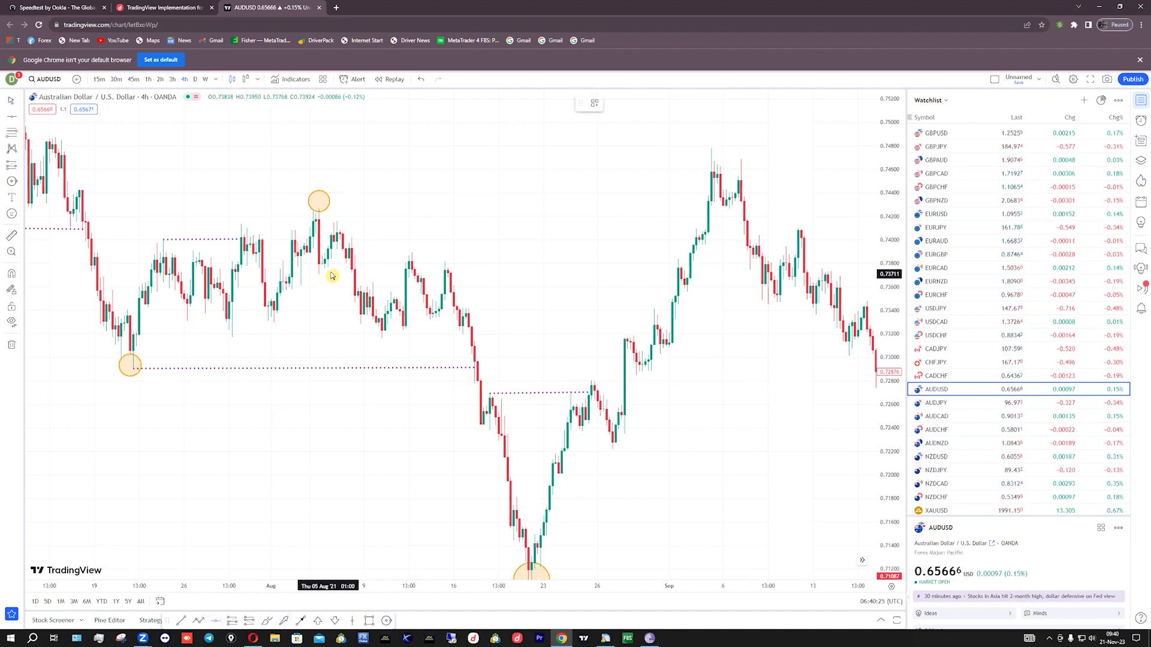
pyautogui.click(318, 209)
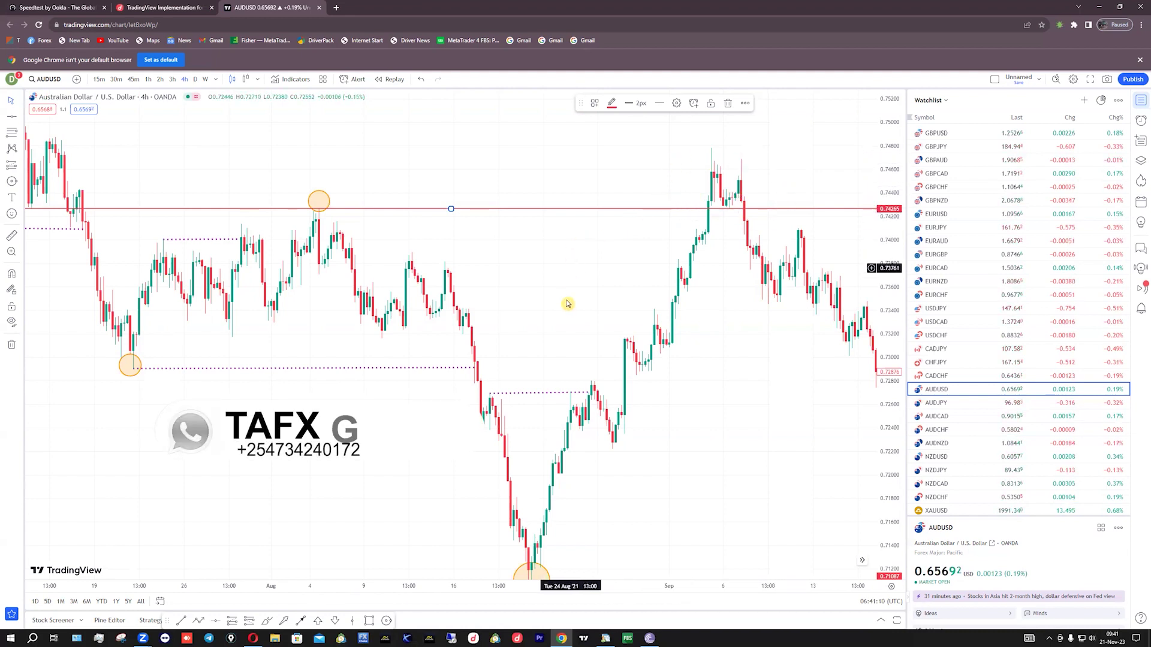
# - Draw a rectangle from 4 August to 9 September 2021 between about 0.7406 and 0.7424, and remove it
pyautogui.click(369, 620)
pyautogui.moveTo(310, 209)
pyautogui.mouseDown()
pyautogui.moveTo(359, 232)
pyautogui.moveTo(759, 217)
pyautogui.moveTo(790, 234)
pyautogui.mouseUp()
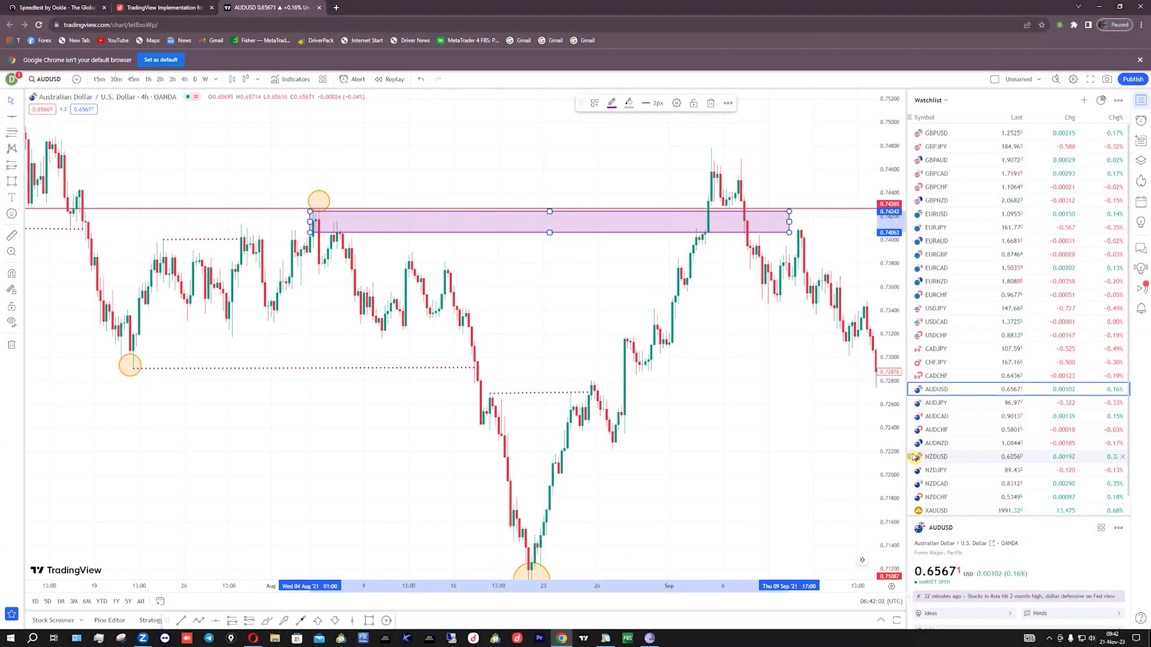
pyautogui.moveTo(689, 216); pyautogui.dragTo(540, 211)
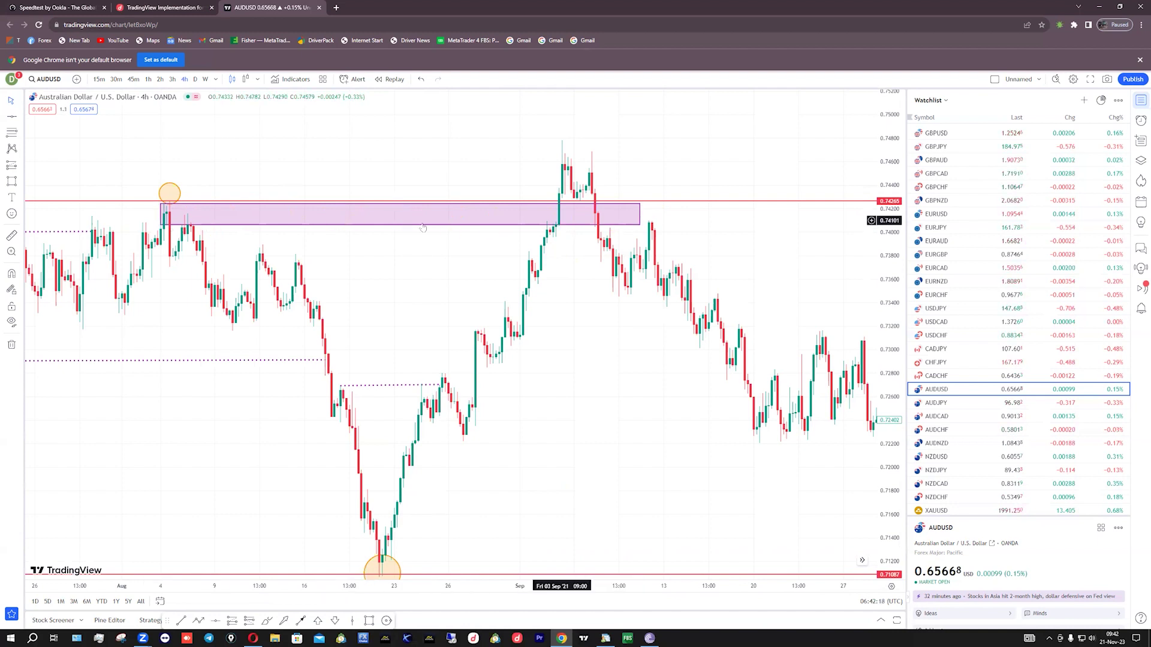
pyautogui.click(591, 216)
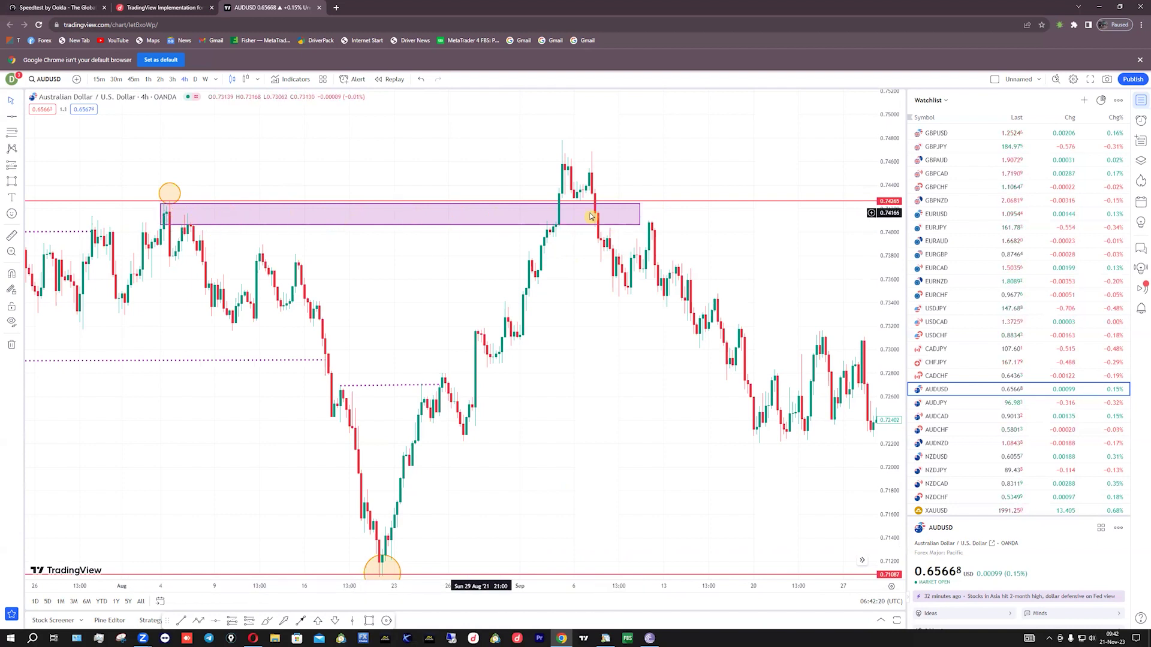
pyautogui.rightClick(639, 224)
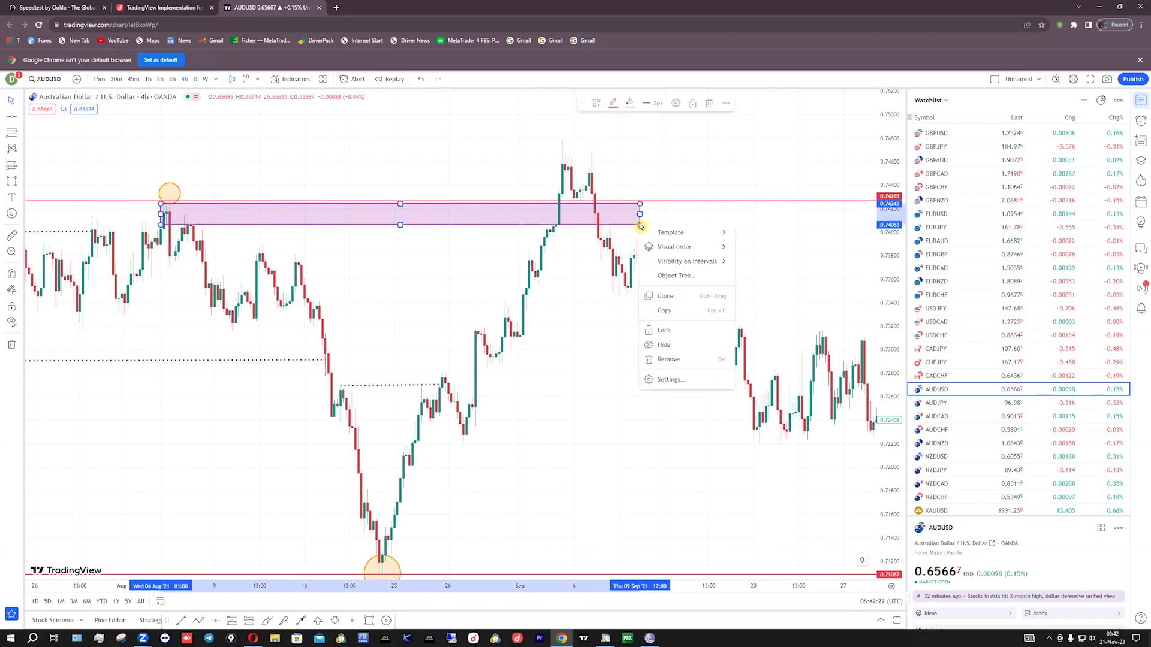
pyautogui.click(596, 271)
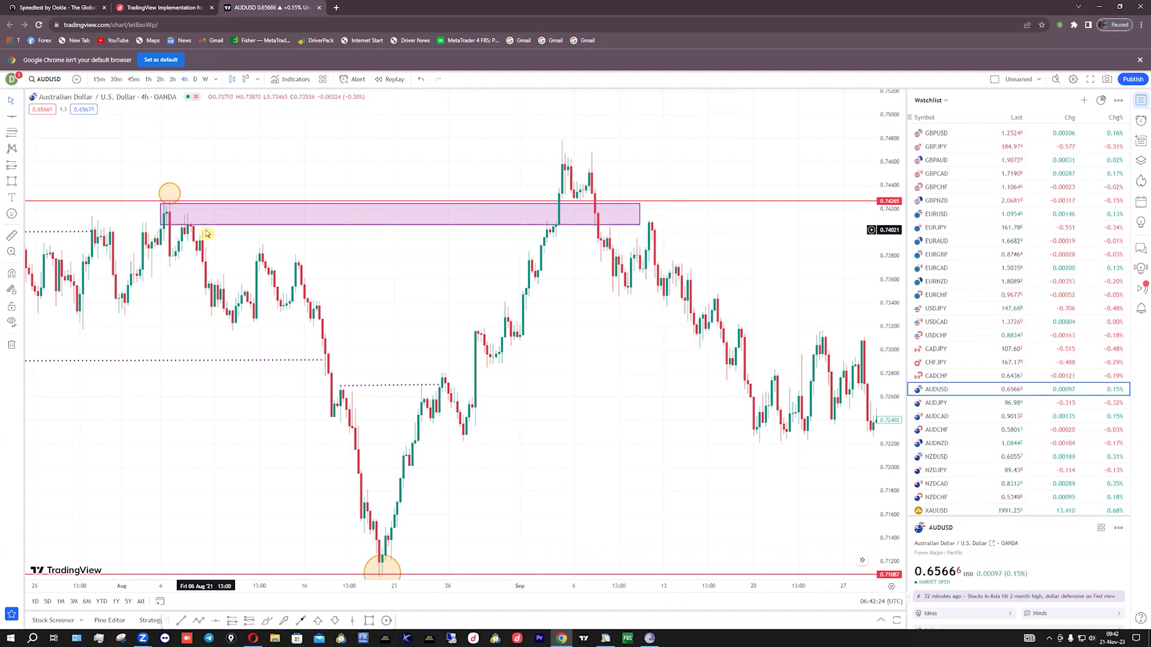
pyautogui.click(545, 224)
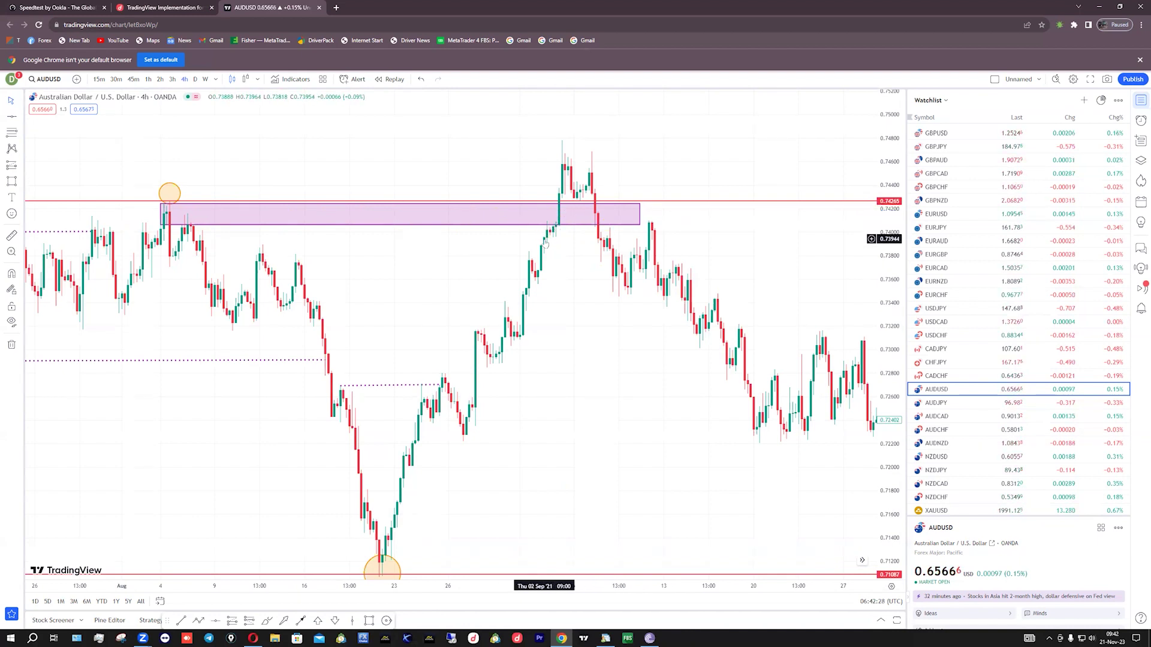
pyautogui.click(546, 231)
pyautogui.click(544, 232)
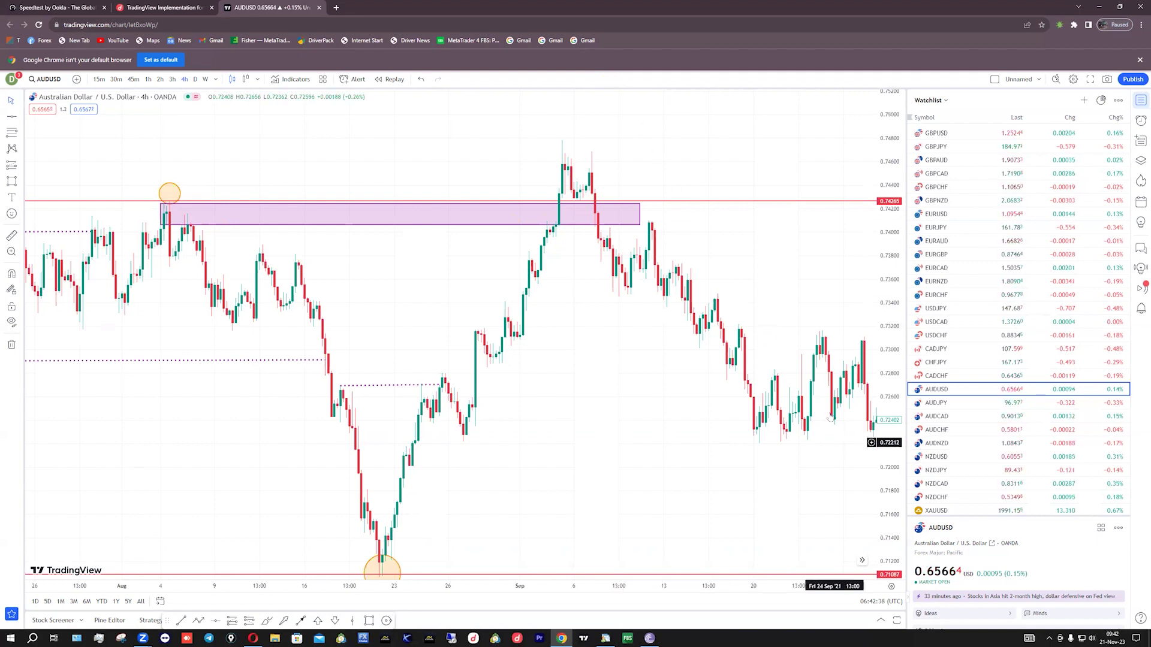
pyautogui.rightClick(640, 223)
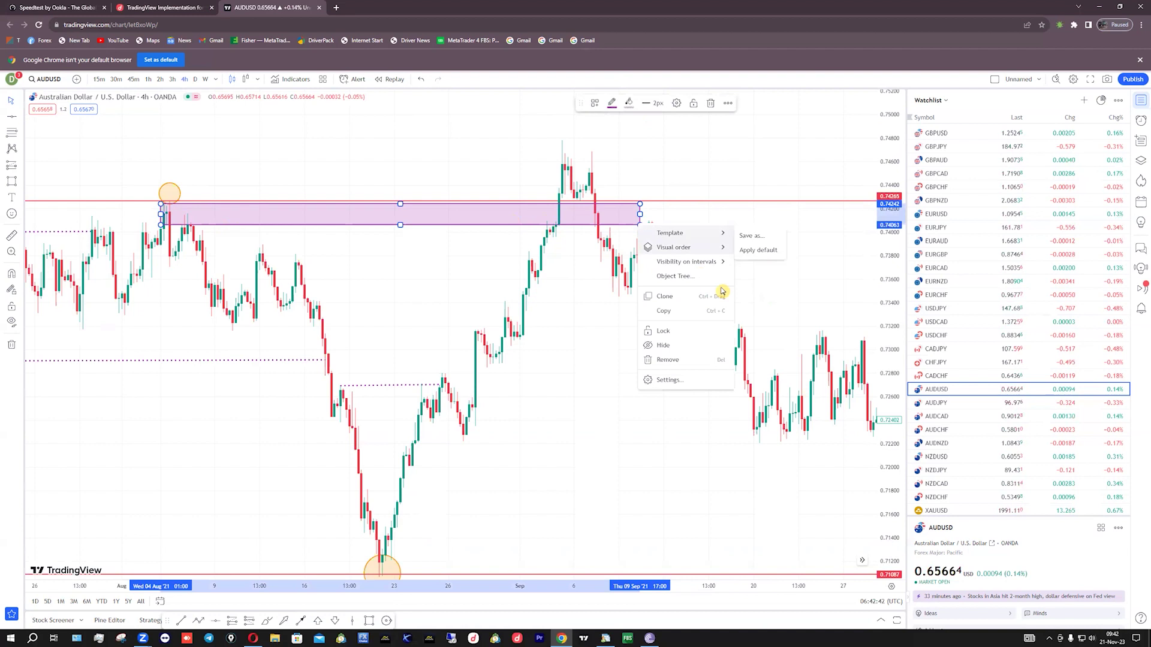
pyautogui.click(669, 360)
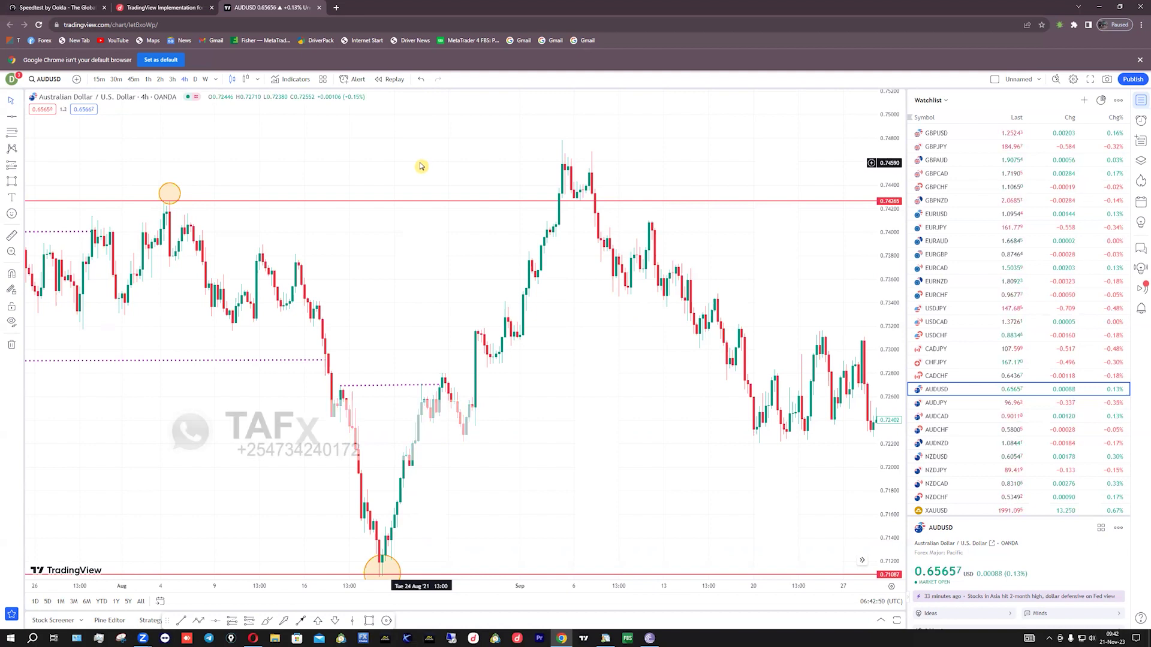
# - Place a horizontal line at the 2 September 2021 pullback low, at 0.73573, and remove it
pyautogui.scroll(2, 420, 167)
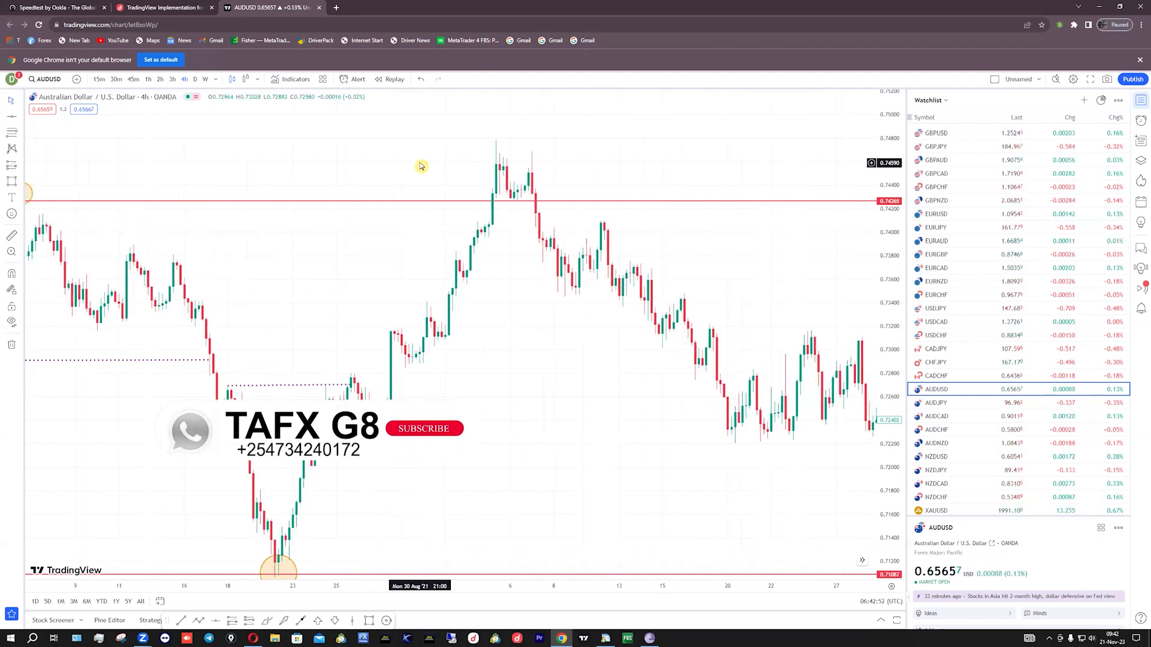
pyautogui.scroll(-1, 420, 167)
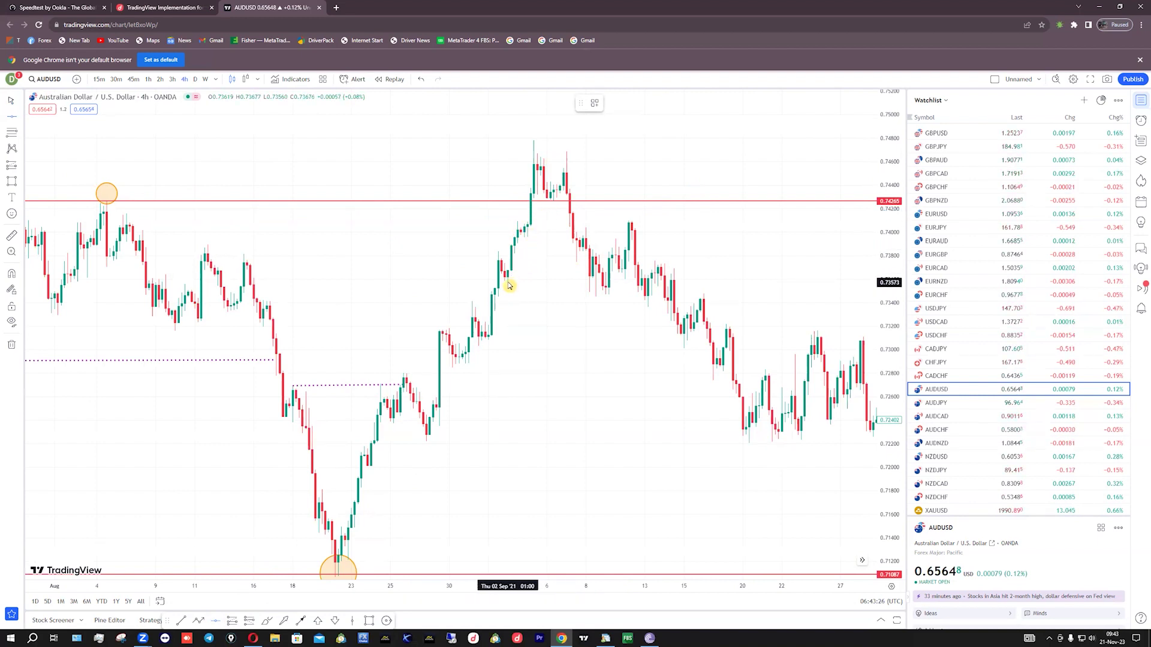
pyautogui.hotkey('alt', 'h')
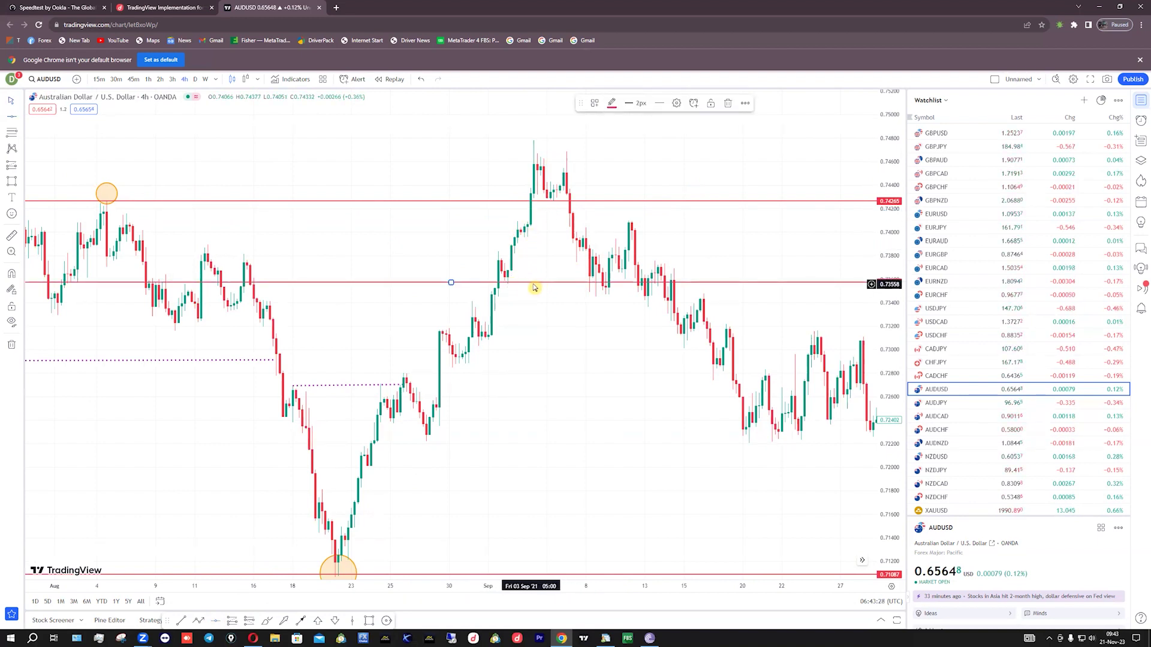
pyautogui.rightClick(537, 284)
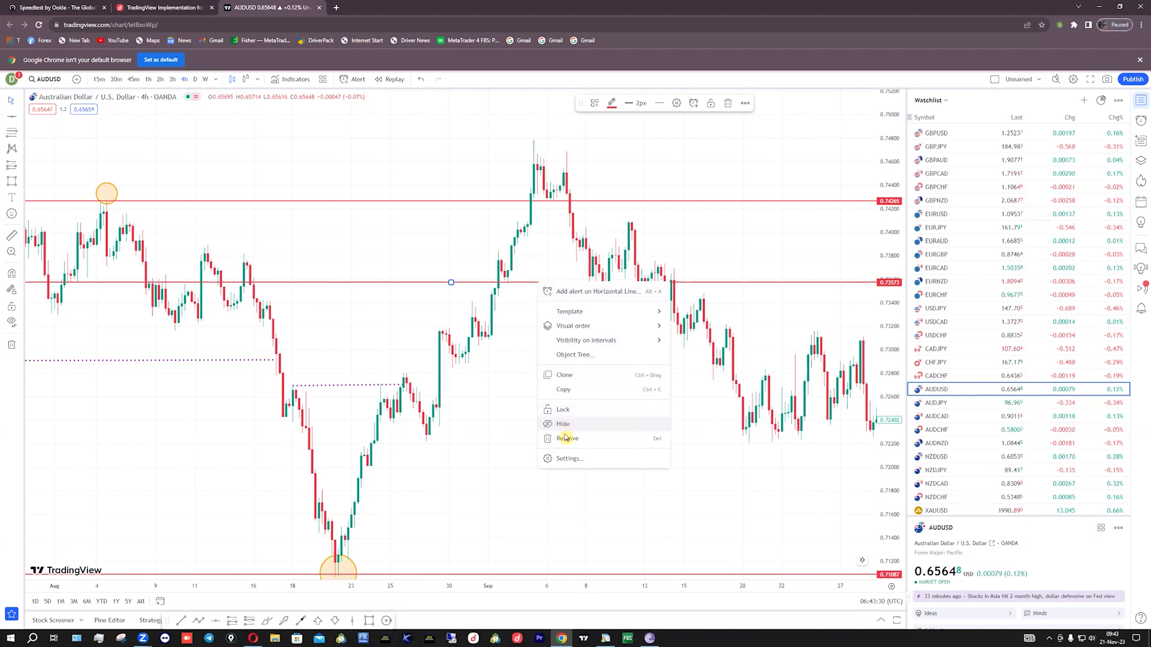
pyautogui.click(565, 438)
# - Draw a dotted trend line from the 2 September 2021 pullback low to the 8 September candles, at about 0.7357
pyautogui.click(182, 621)
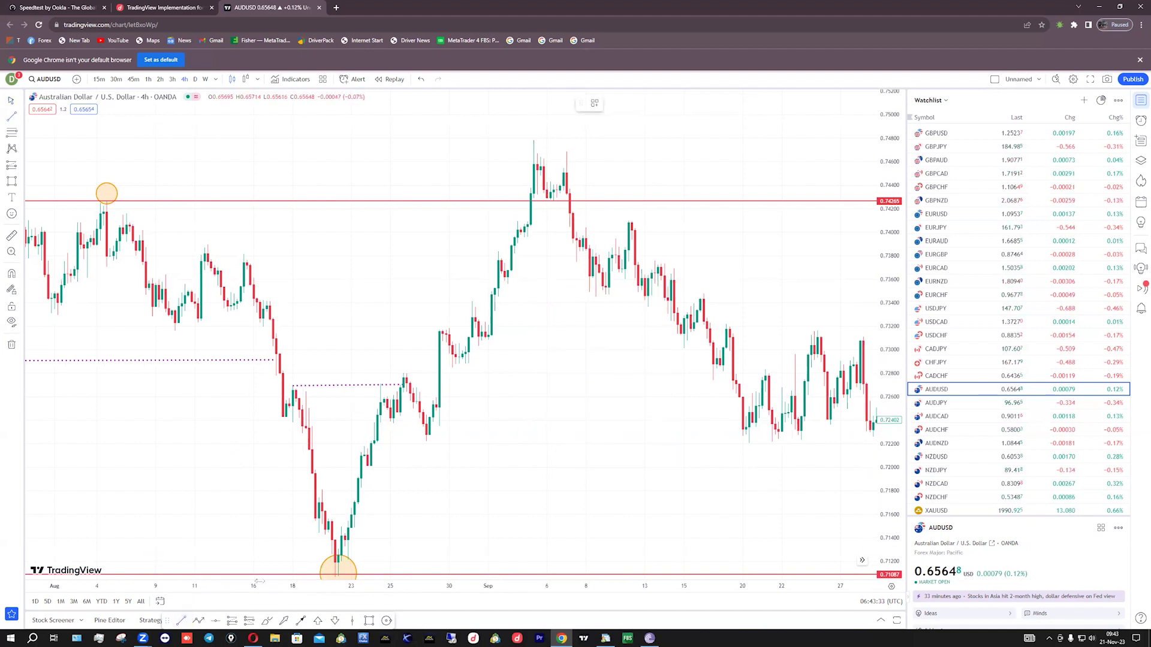
pyautogui.click(508, 284)
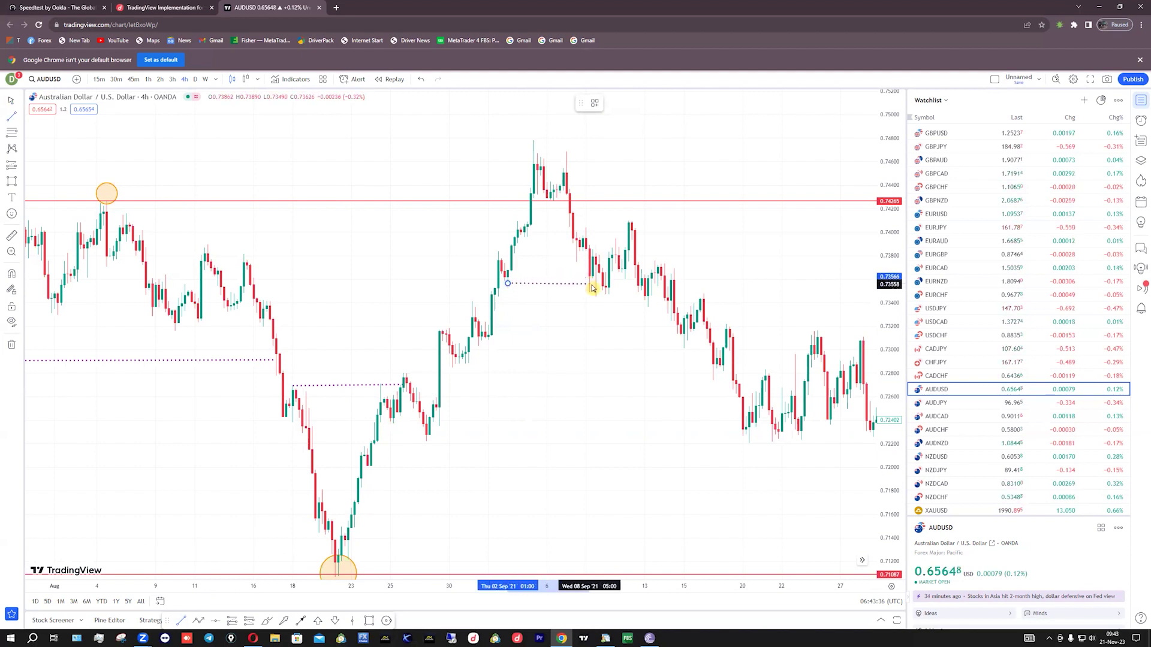
pyautogui.click(595, 284)
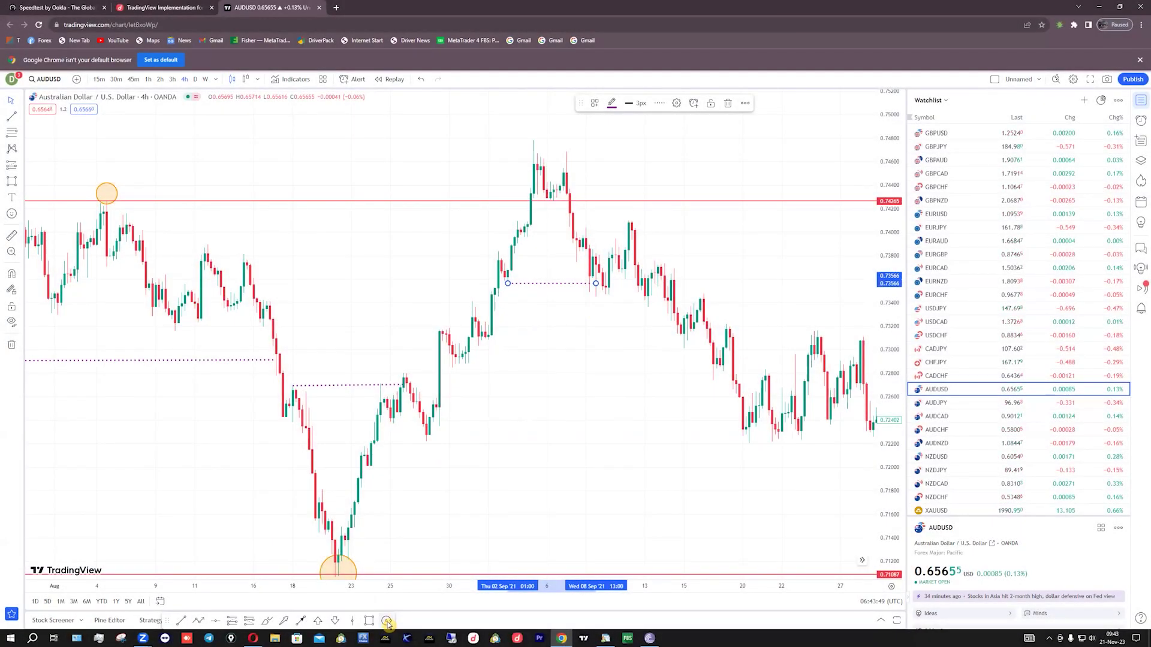
# - Circle the 3 September 2021 swing high and place a horizontal line through it at 0.74768
pyautogui.click(387, 622)
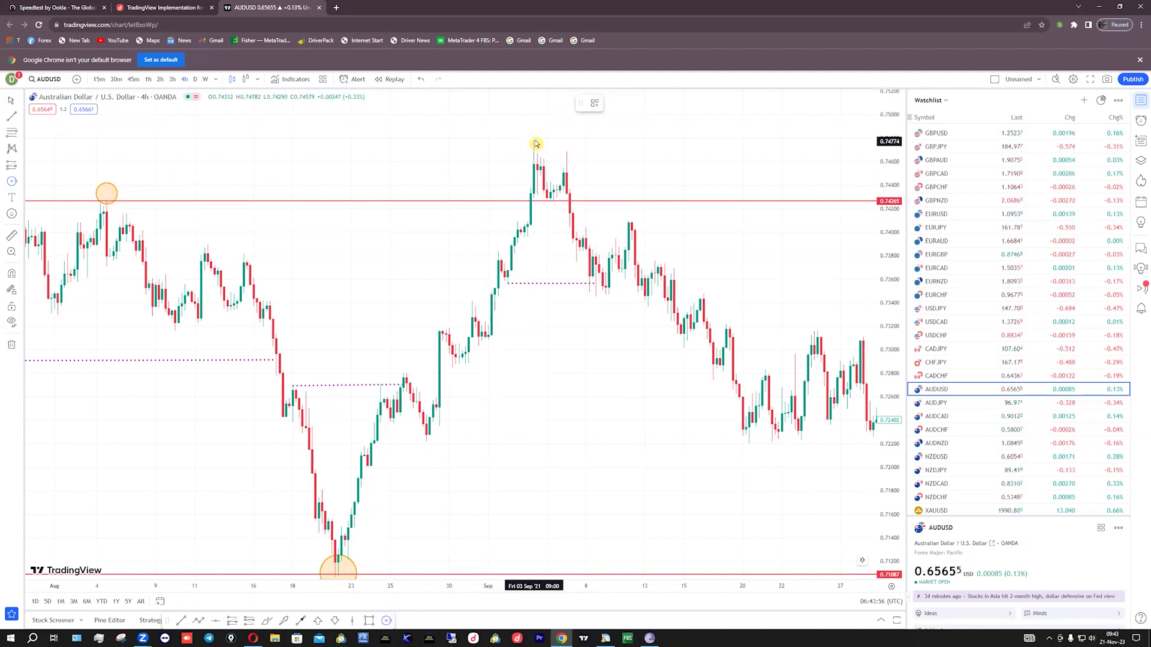
pyautogui.moveTo(533, 133); pyautogui.dragTo(536, 144)
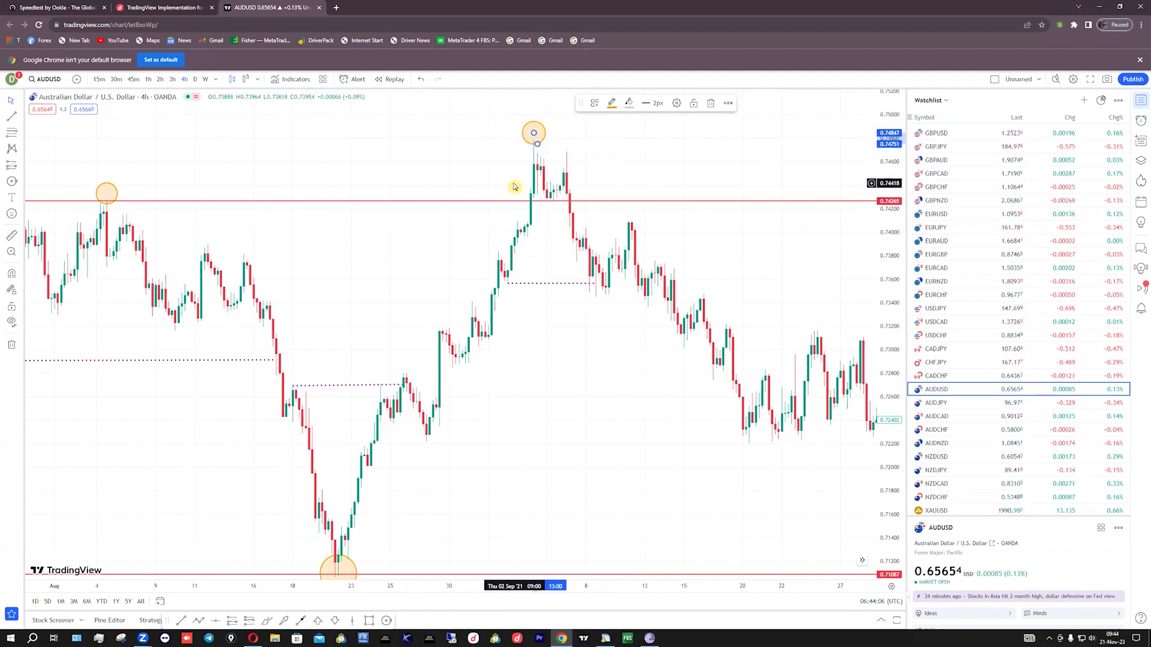
pyautogui.moveTo(510, 186); pyautogui.dragTo(407, 163)
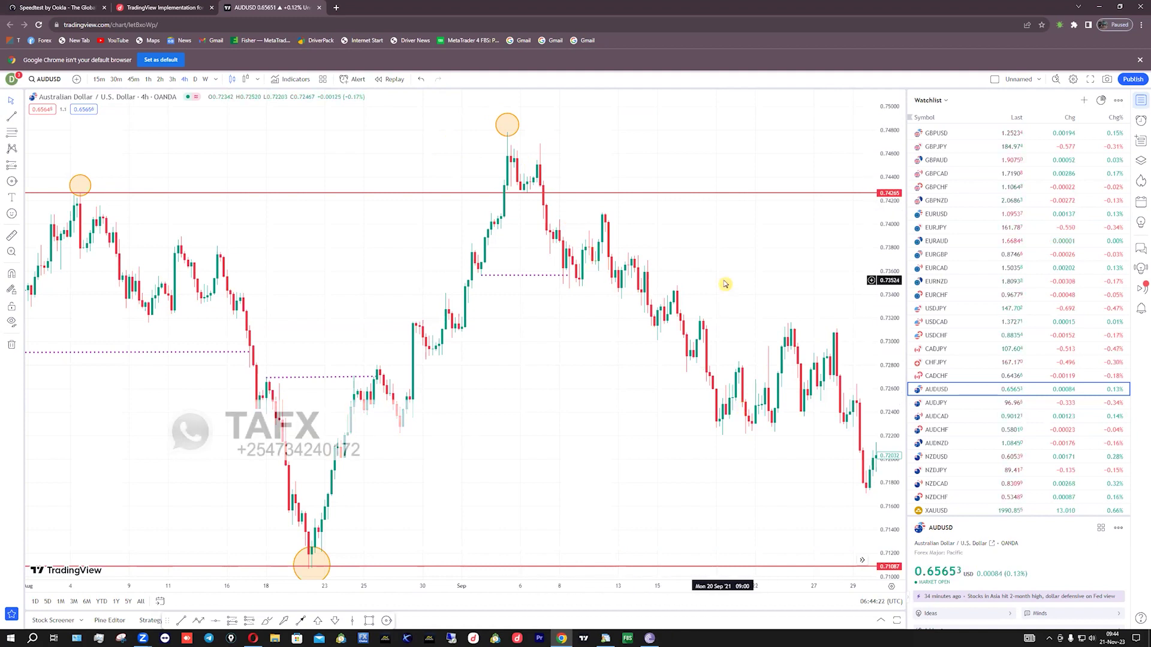
pyautogui.moveTo(887, 161); pyautogui.dragTo(594, 195)
pyautogui.moveTo(542, 124); pyautogui.dragTo(530, 179)
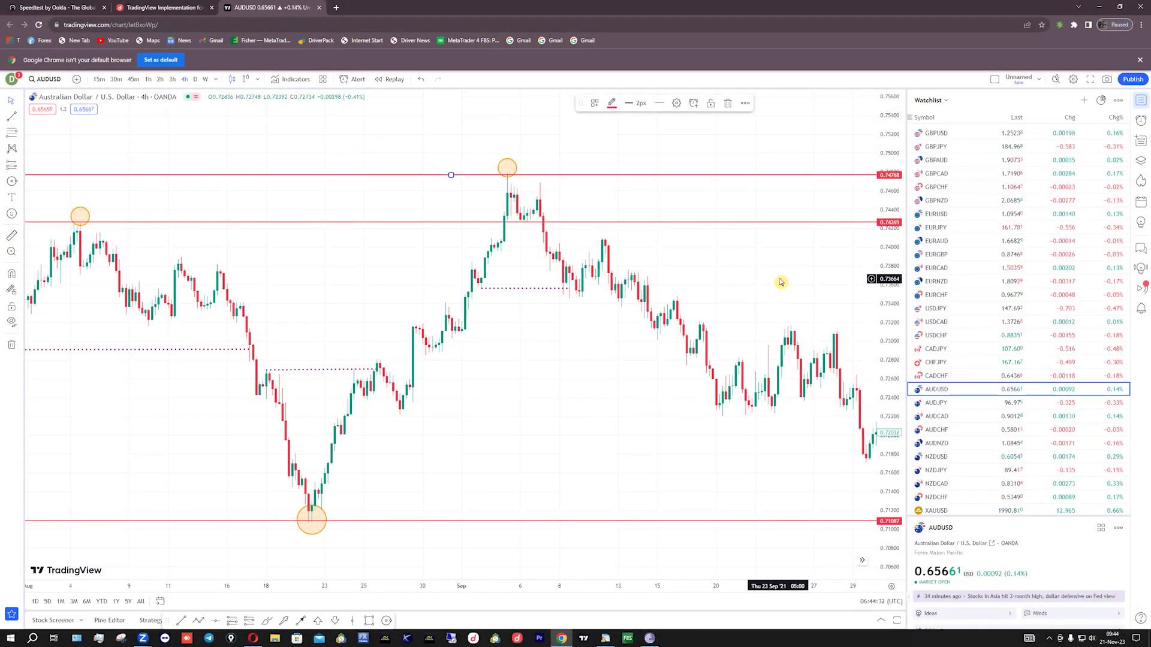
# - Circle the 29 September 2021 swing low, centred at about 0.7173
pyautogui.scroll(-2, 593, 268)
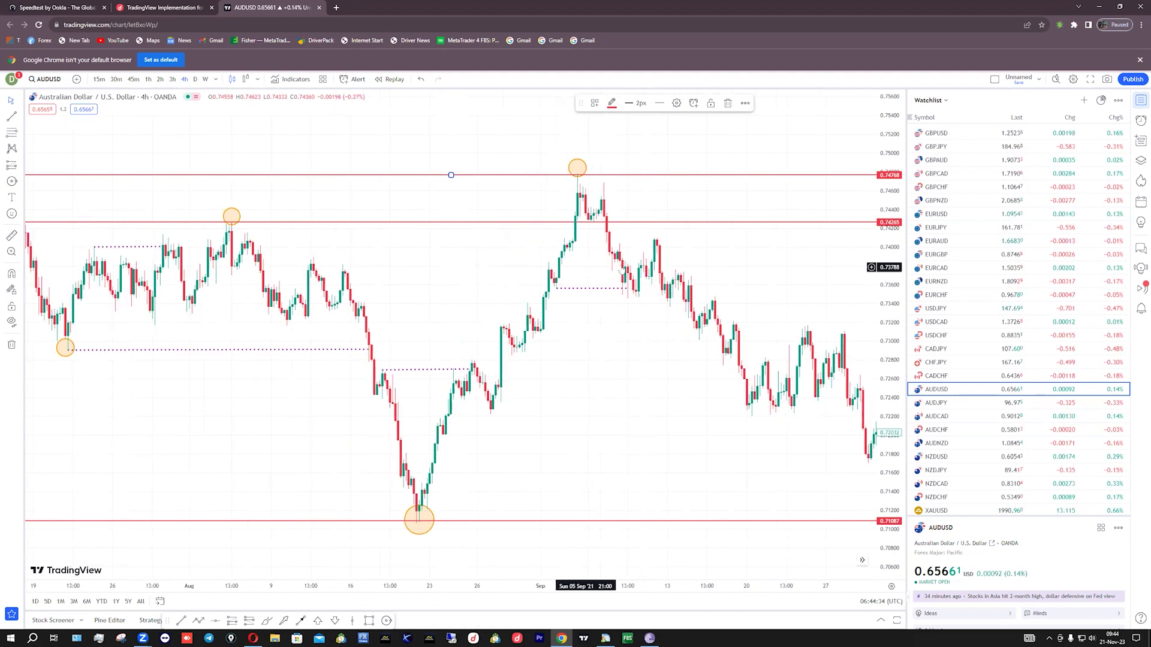
pyautogui.scroll(2, 480, 288)
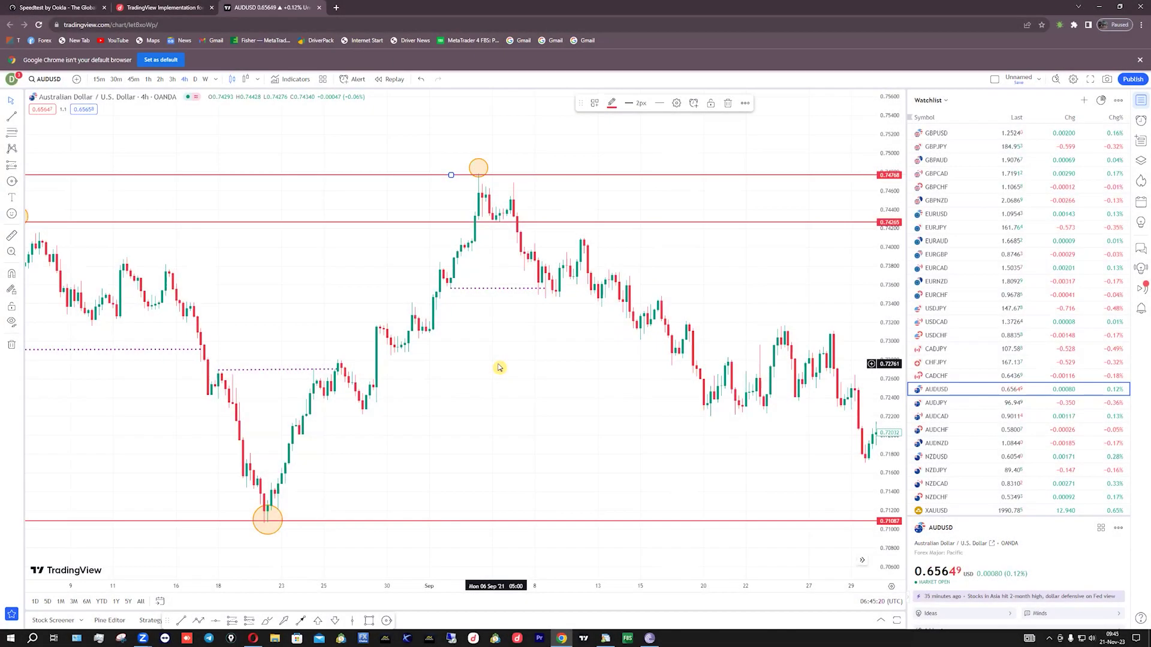
pyautogui.scroll(-2, 500, 368)
pyautogui.moveTo(547, 373); pyautogui.dragTo(371, 348)
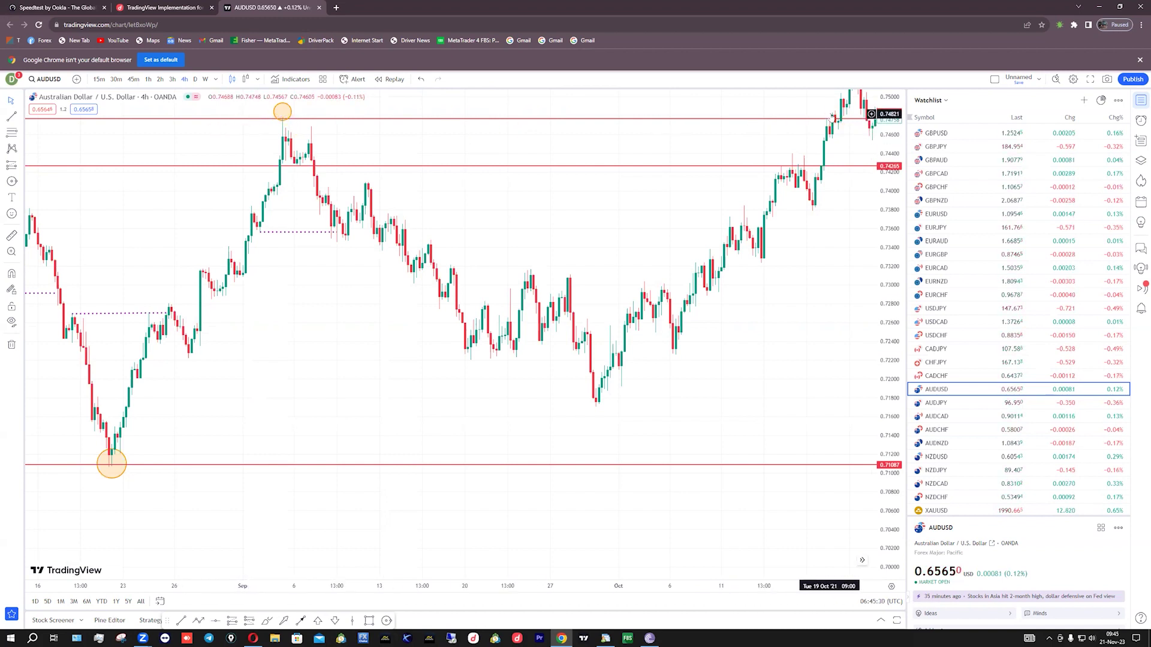
pyautogui.click(386, 621)
pyautogui.click(595, 404)
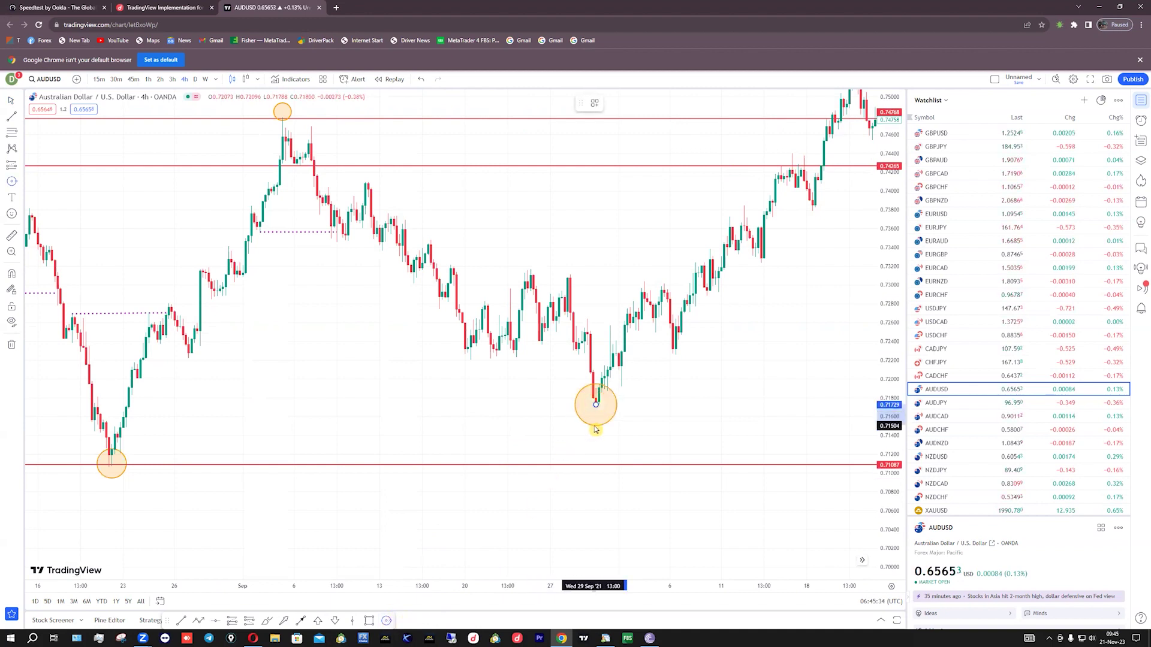
pyautogui.click(599, 418)
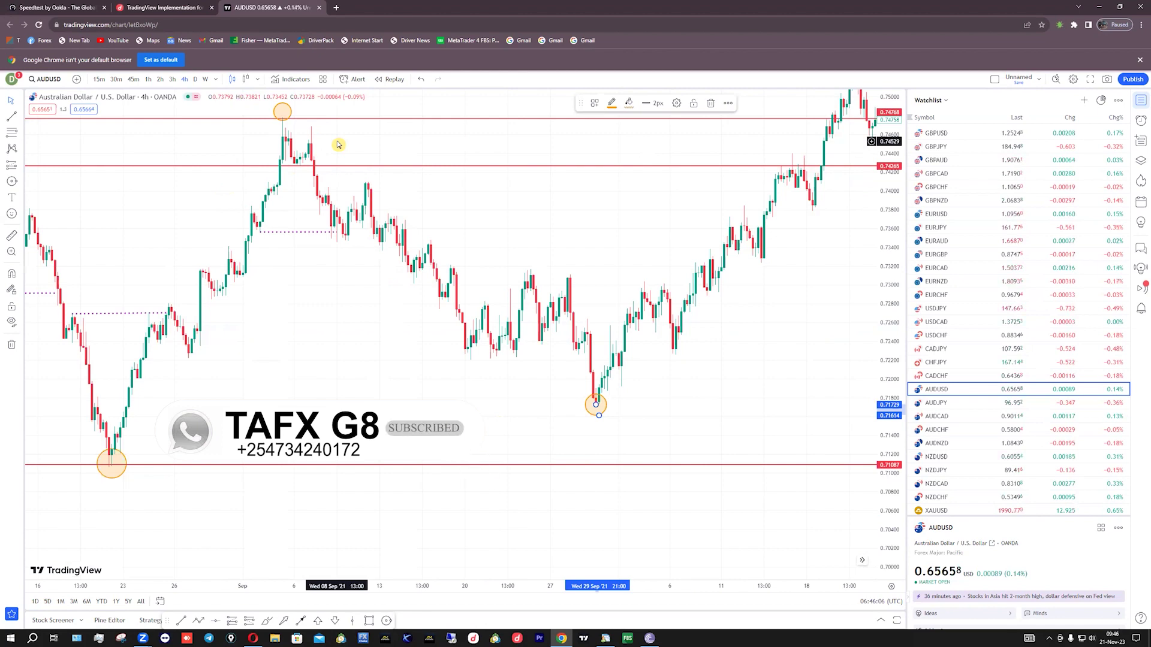
# - Delete the horizontal line at 0.74265
pyautogui.moveTo(599, 239); pyautogui.dragTo(379, 282)
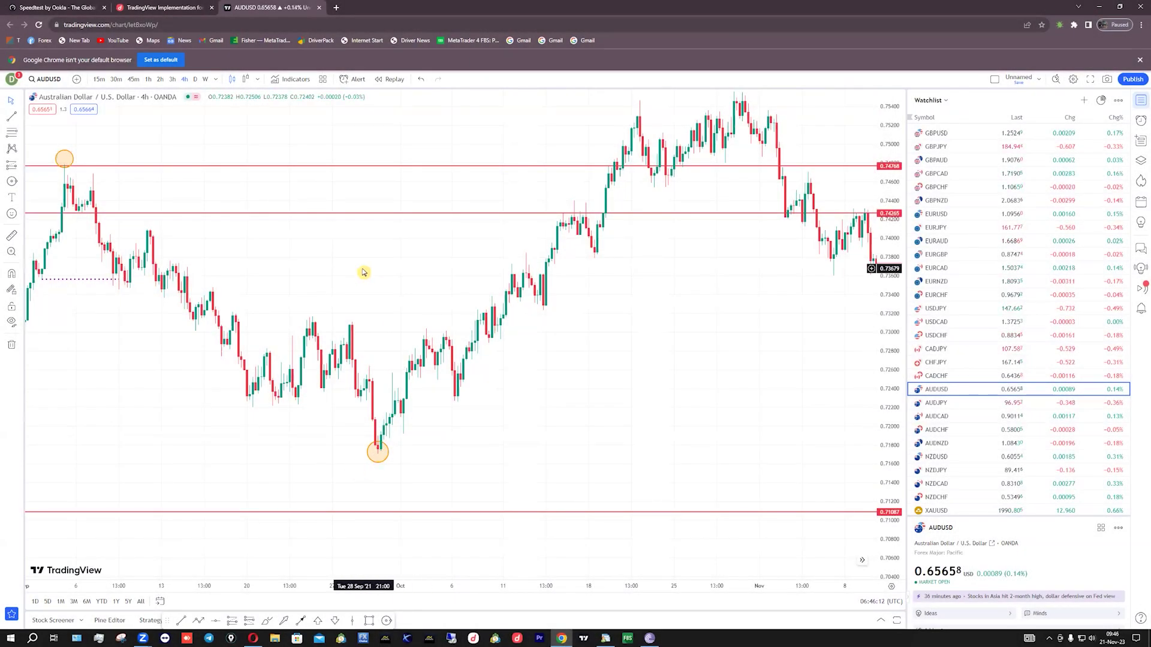
pyautogui.rightClick(435, 214)
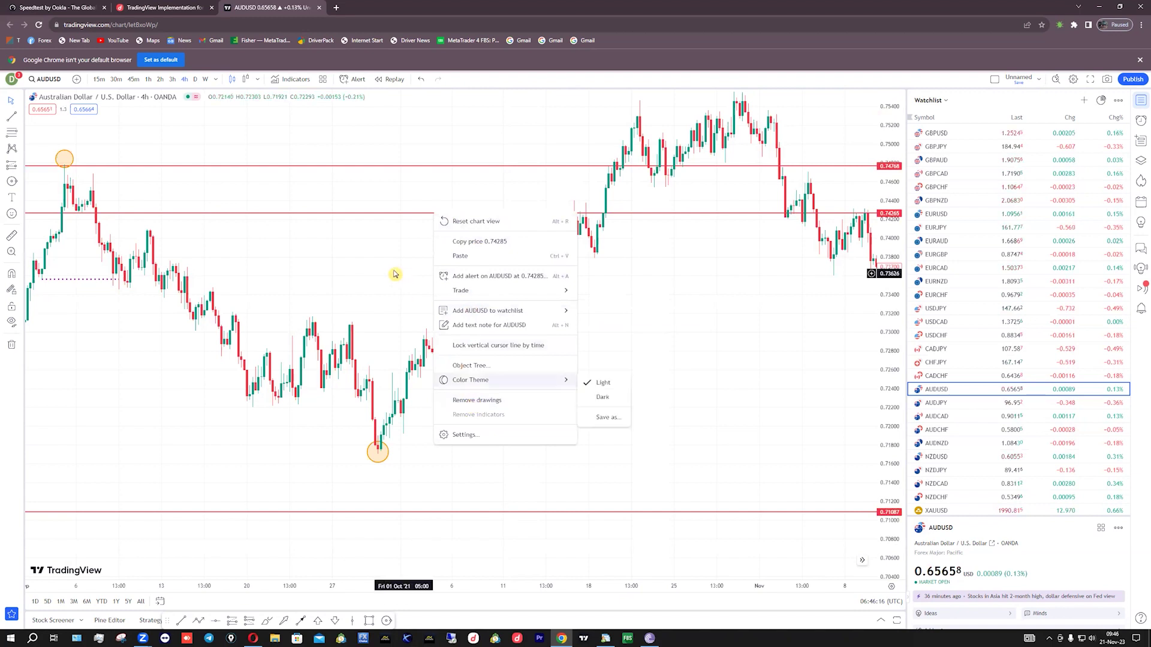
pyautogui.click(362, 214)
pyautogui.click(360, 215)
pyautogui.press('Delete')
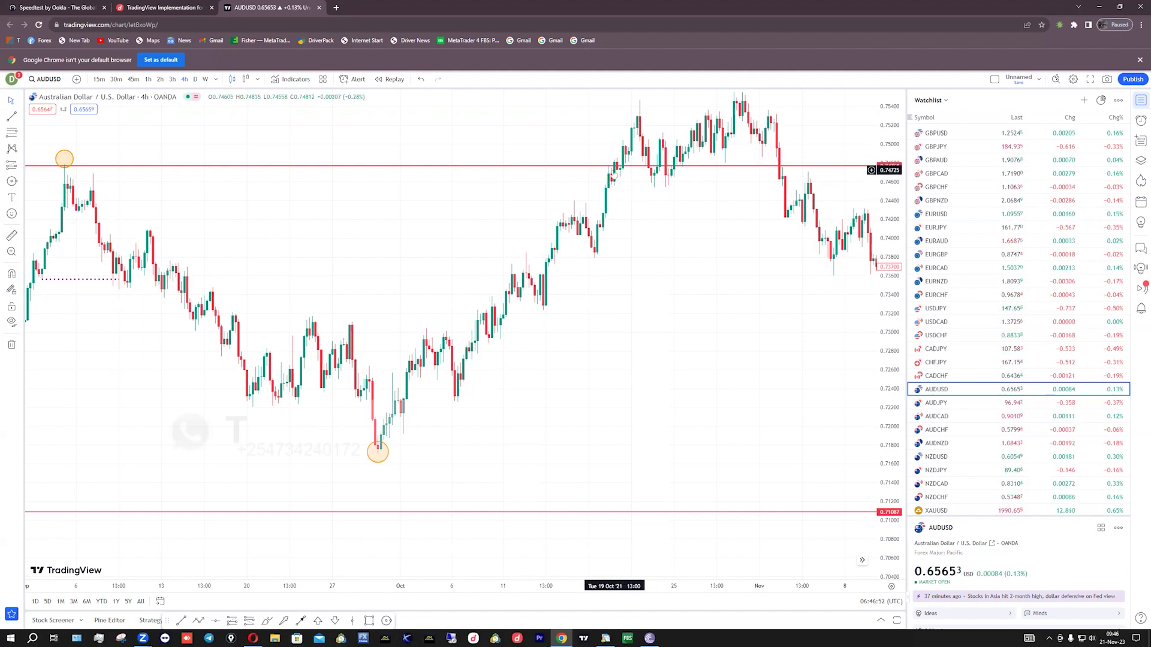
# - Draw a rectangle from 19 to 28 October 2021 between about 0.7476 and 0.7446, and undo it
pyautogui.scroll(5, 604, 218)
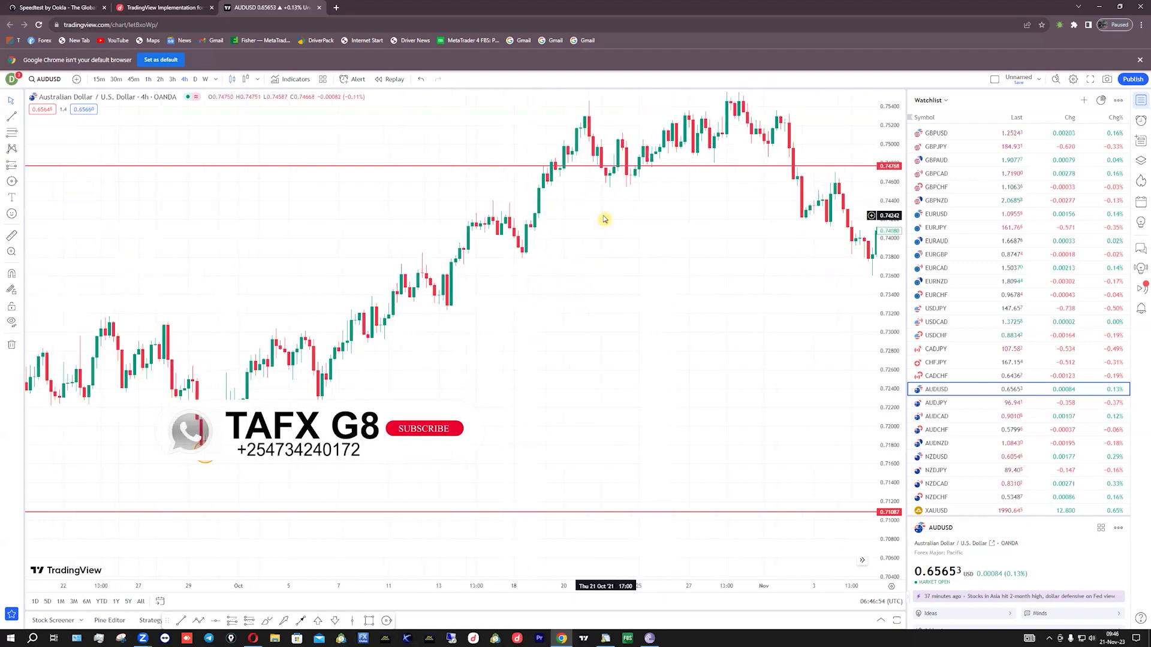
pyautogui.moveTo(669, 271); pyautogui.dragTo(462, 516)
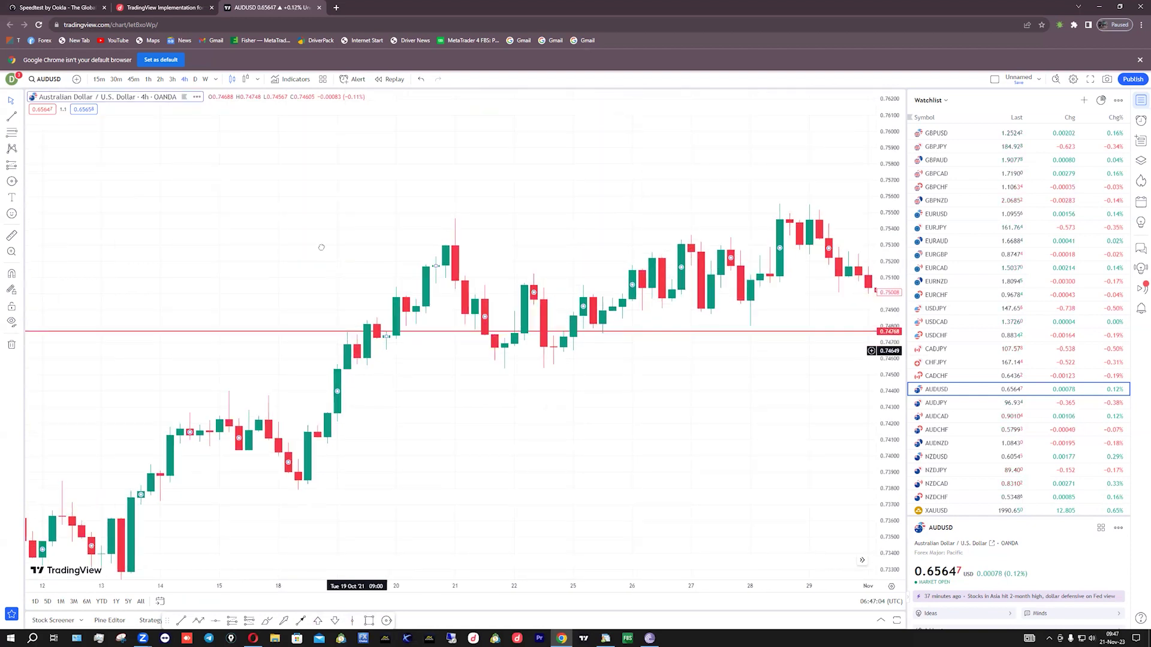
pyautogui.click(369, 621)
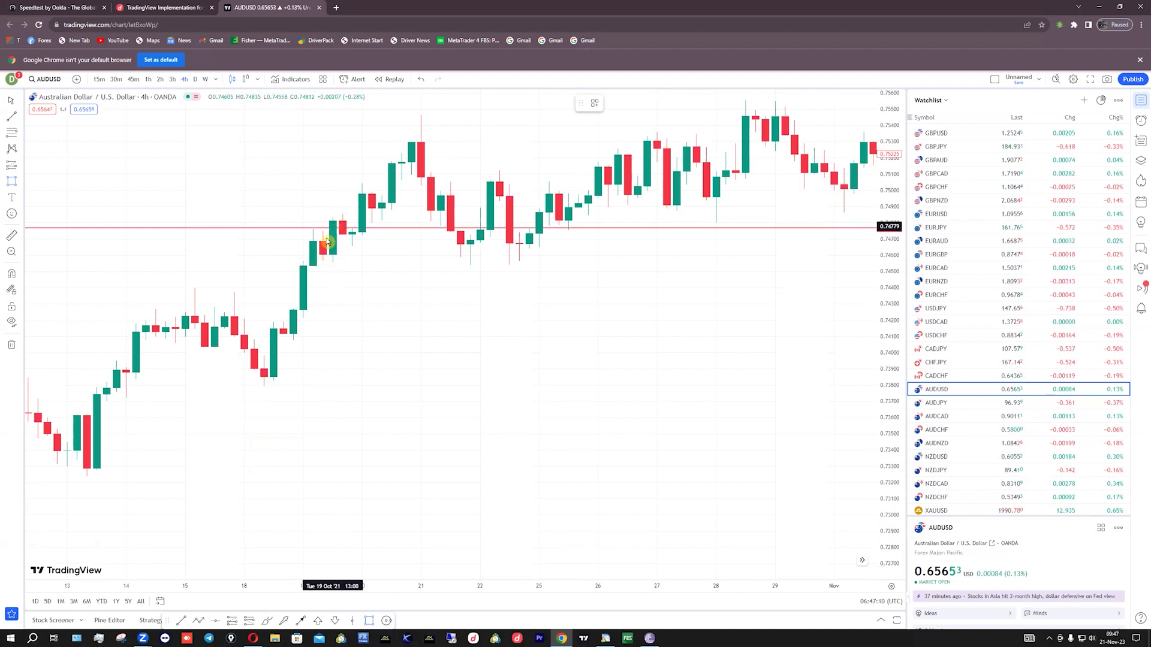
pyautogui.moveTo(323, 229)
pyautogui.mouseDown()
pyautogui.moveTo(480, 285)
pyautogui.moveTo(768, 281)
pyautogui.mouseUp()
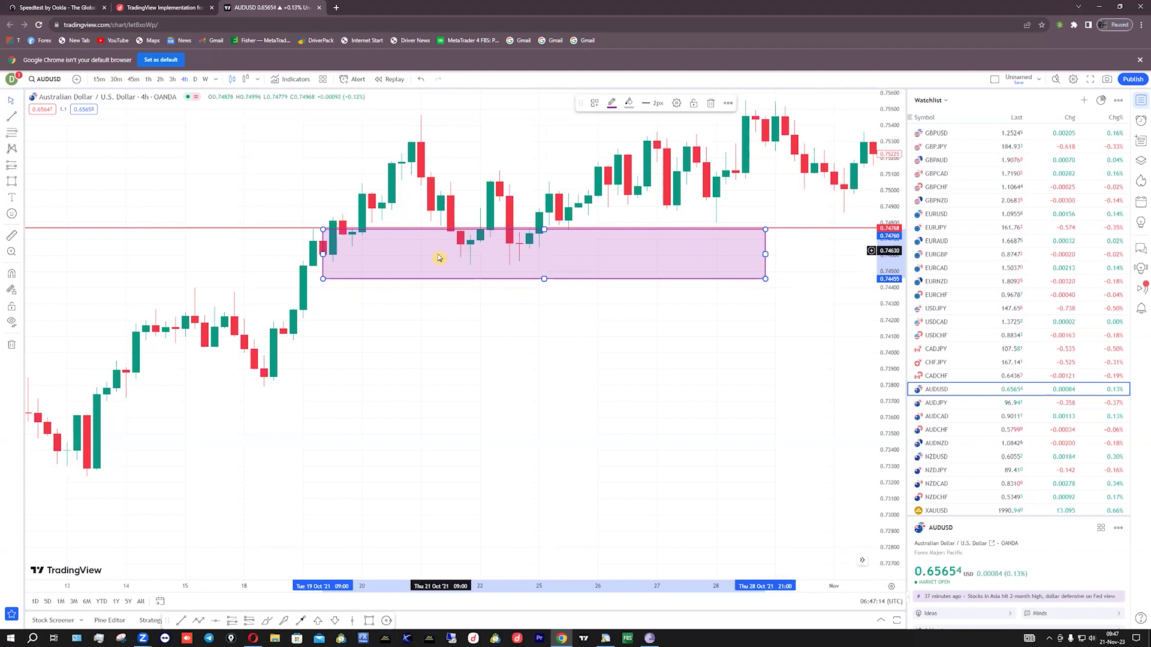
pyautogui.moveTo(323, 278); pyautogui.dragTo(265, 260)
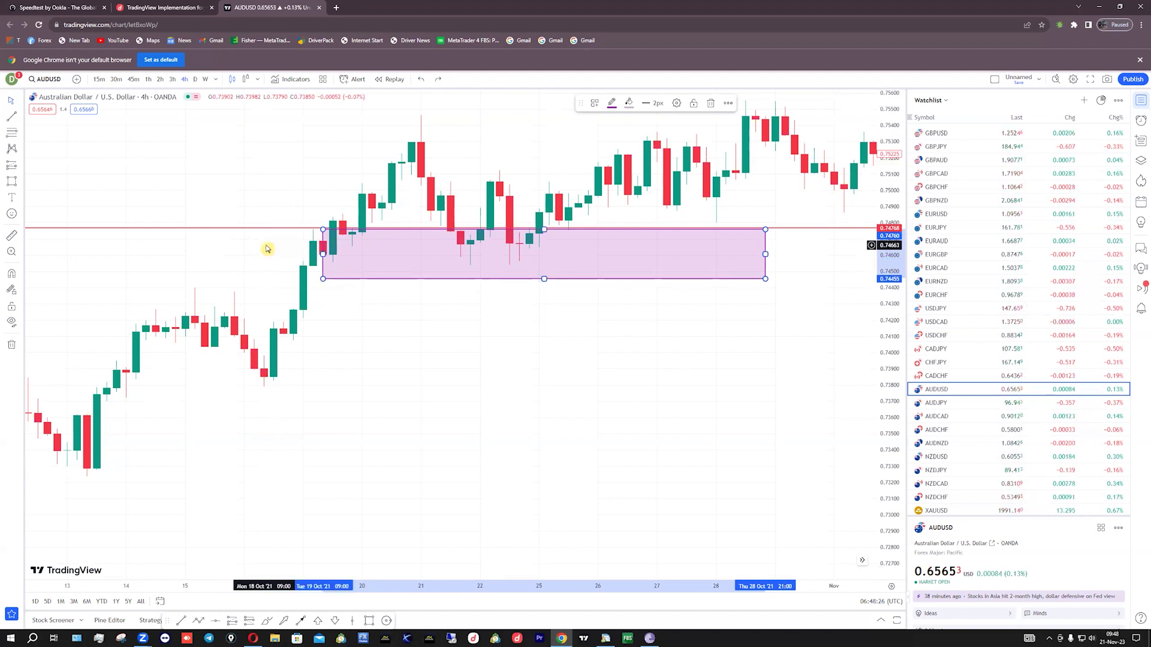
pyautogui.hotkey('ctrl', 'z')
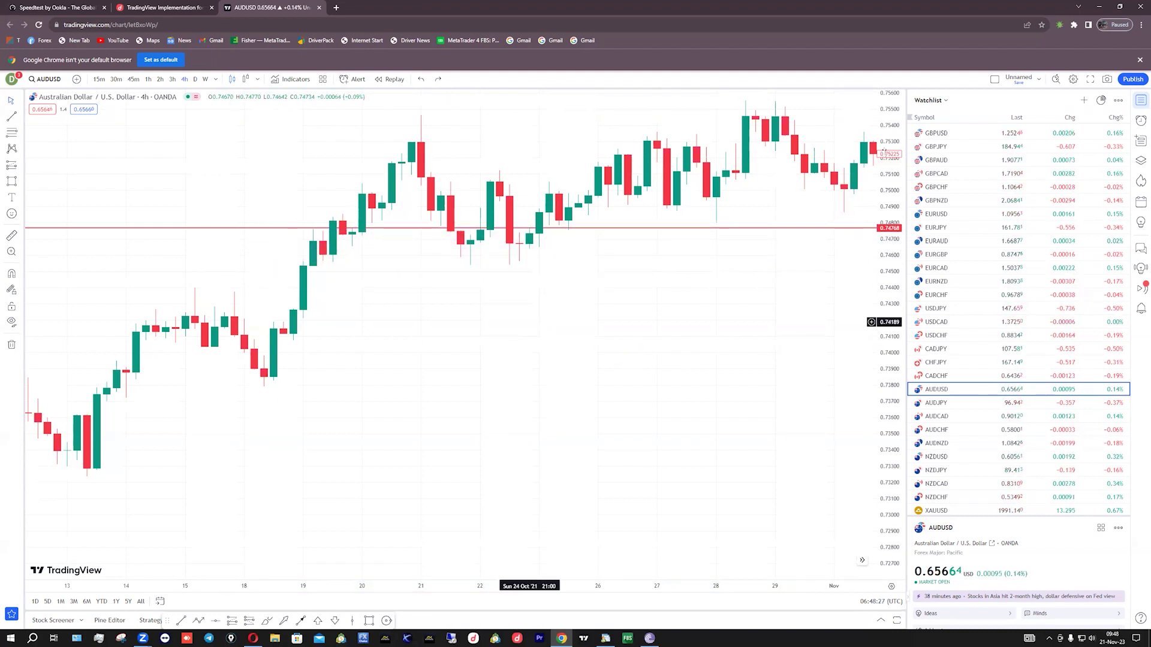
# - Draw a dotted trend line from the 19 October 2021 pullback low to the 21 October 13:00 candle, at about 0.7467
pyautogui.scroll(-4, 811, 260)
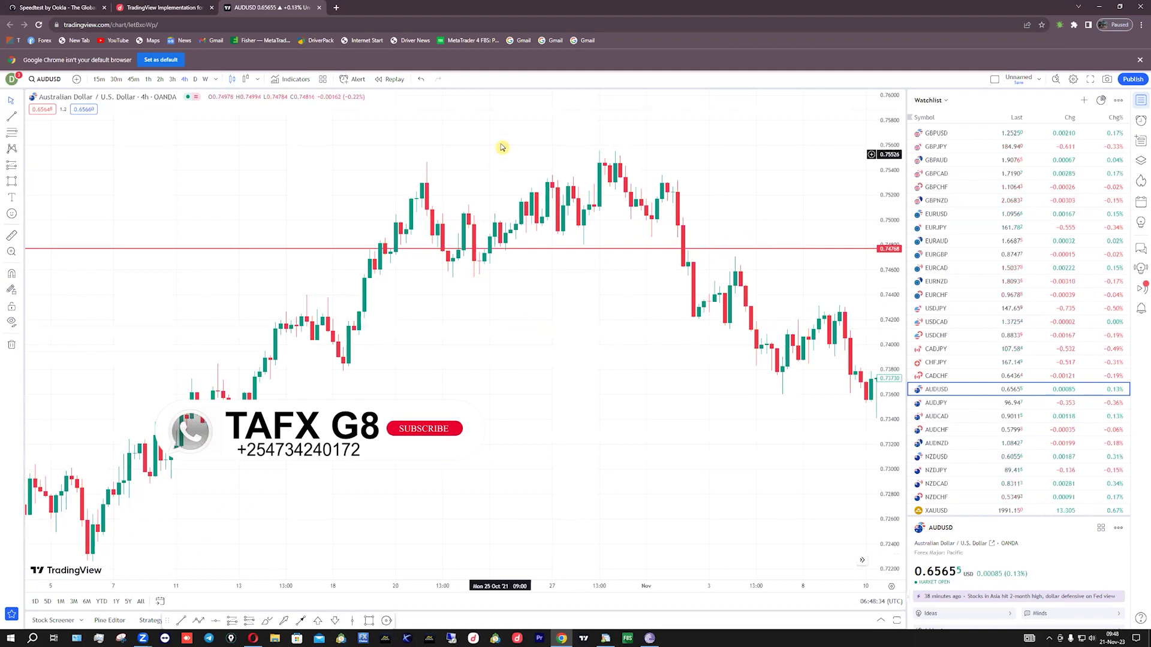
pyautogui.scroll(-3, 393, 161)
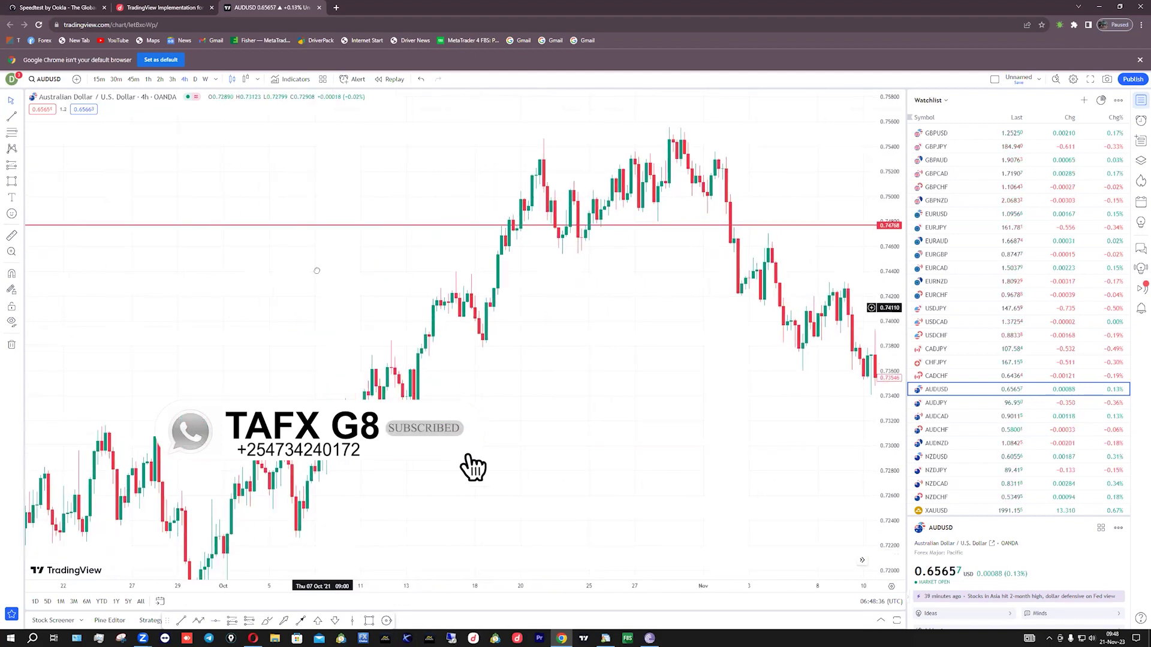
pyautogui.moveTo(316, 270); pyautogui.dragTo(314, 256)
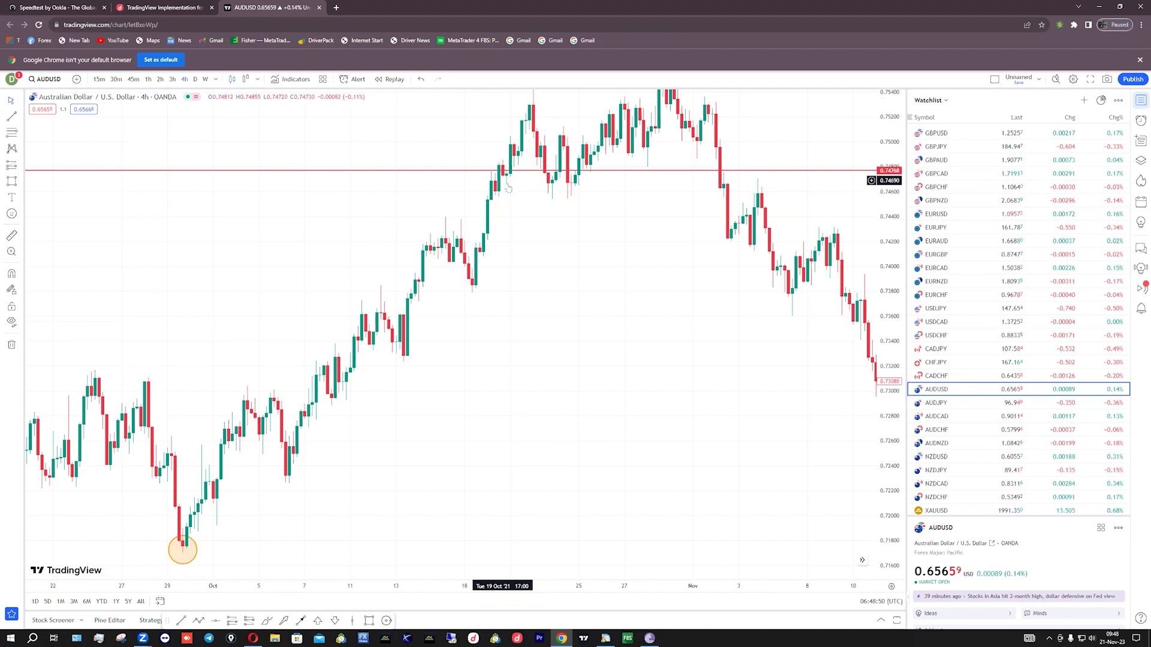
pyautogui.click(182, 621)
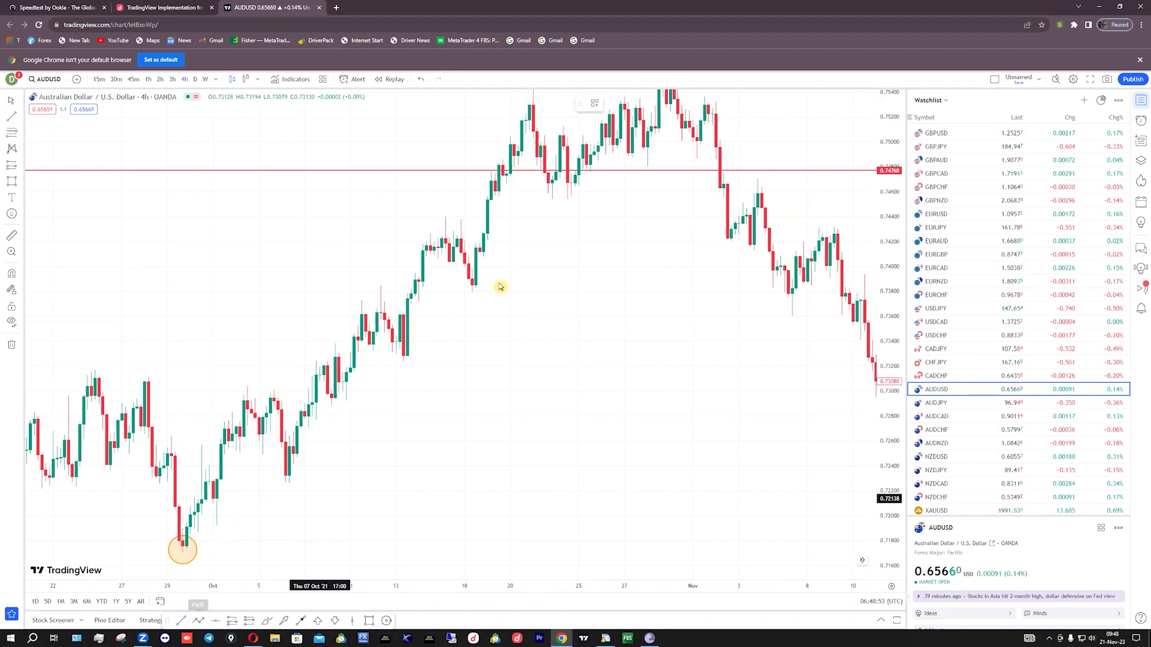
pyautogui.click(507, 185)
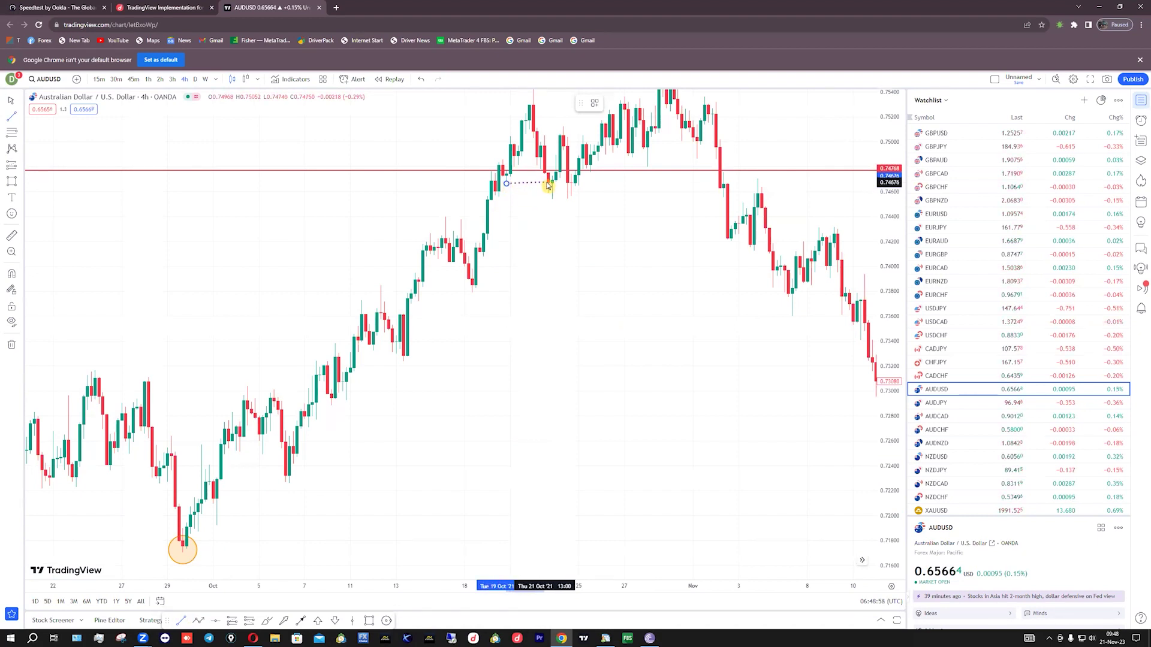
pyautogui.click(546, 184)
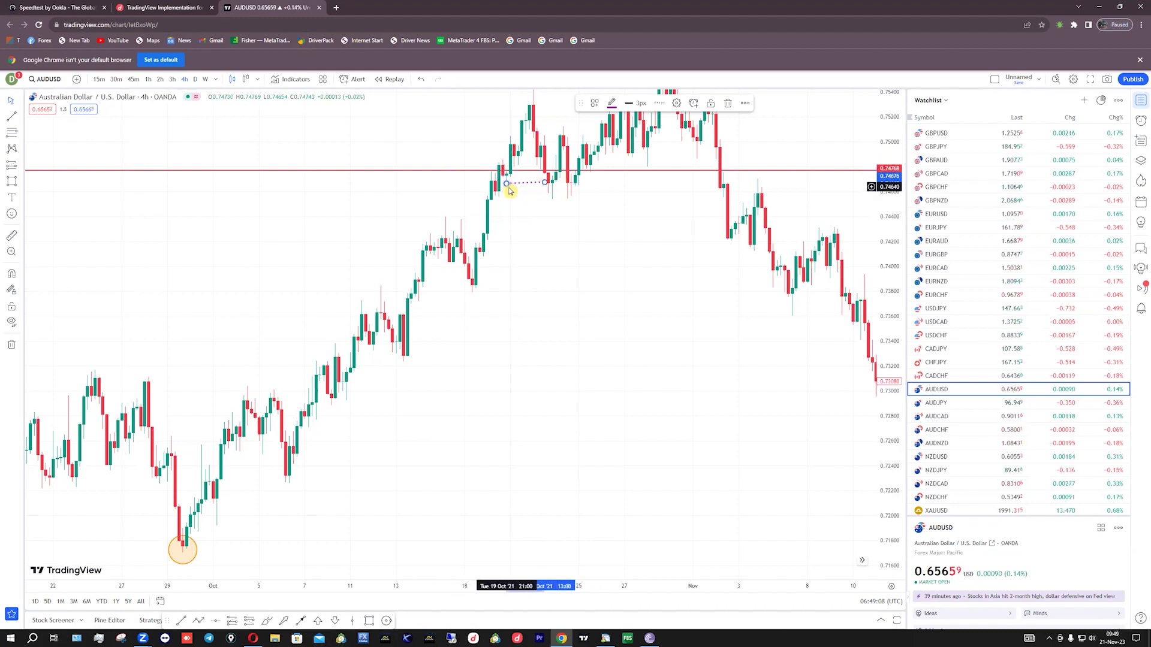
pyautogui.moveTo(545, 187); pyautogui.dragTo(545, 188)
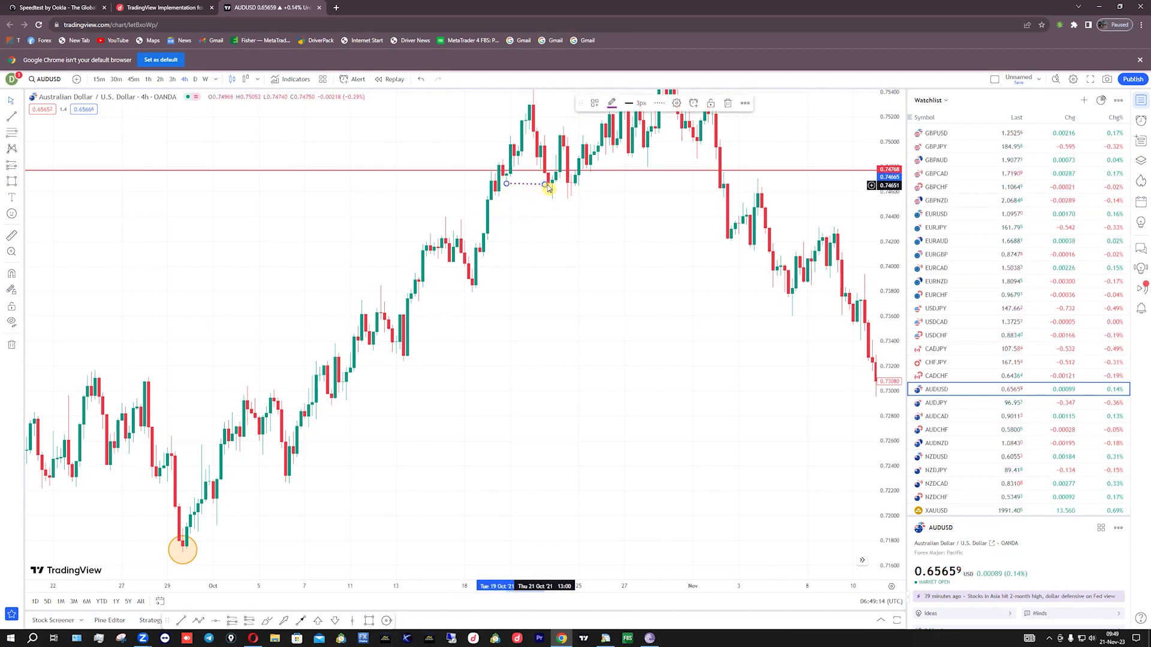
# - Circle the 21 October 2021 swing high, centred at about 0.7550
pyautogui.scroll(-4, 675, 205)
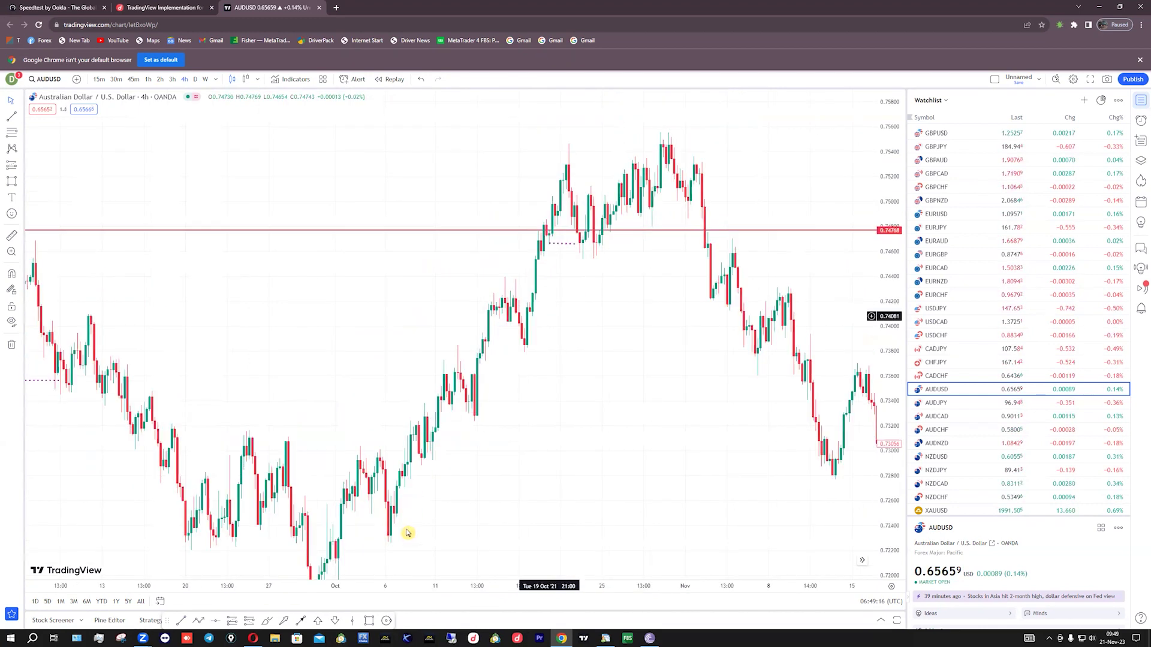
pyautogui.click(385, 620)
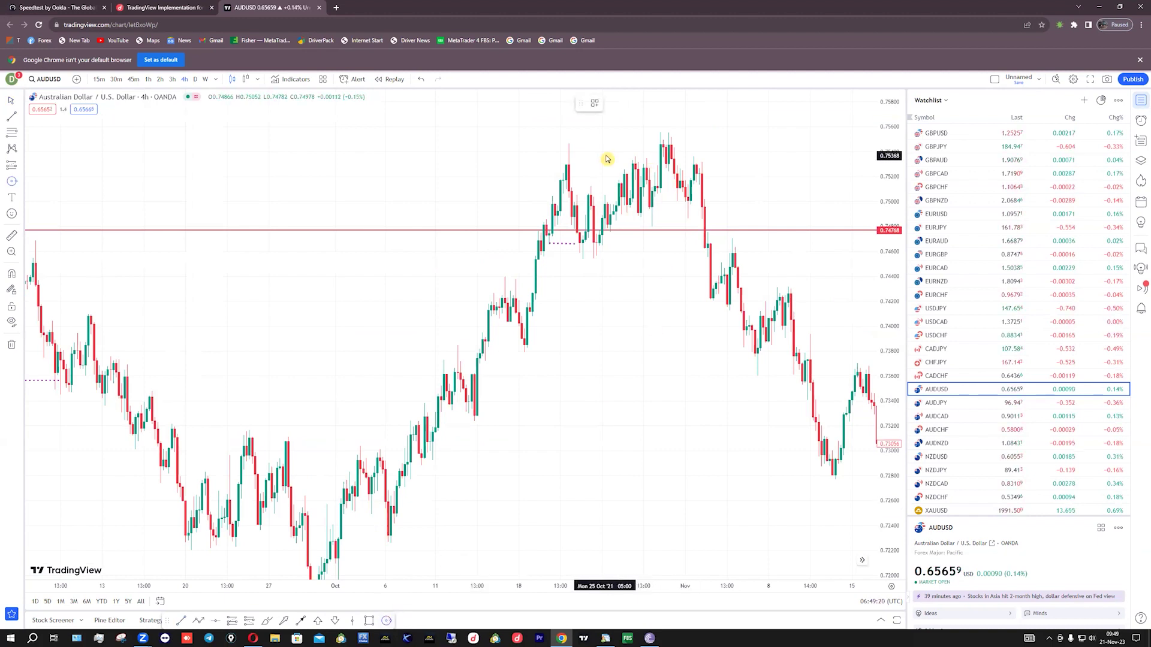
pyautogui.click(569, 141)
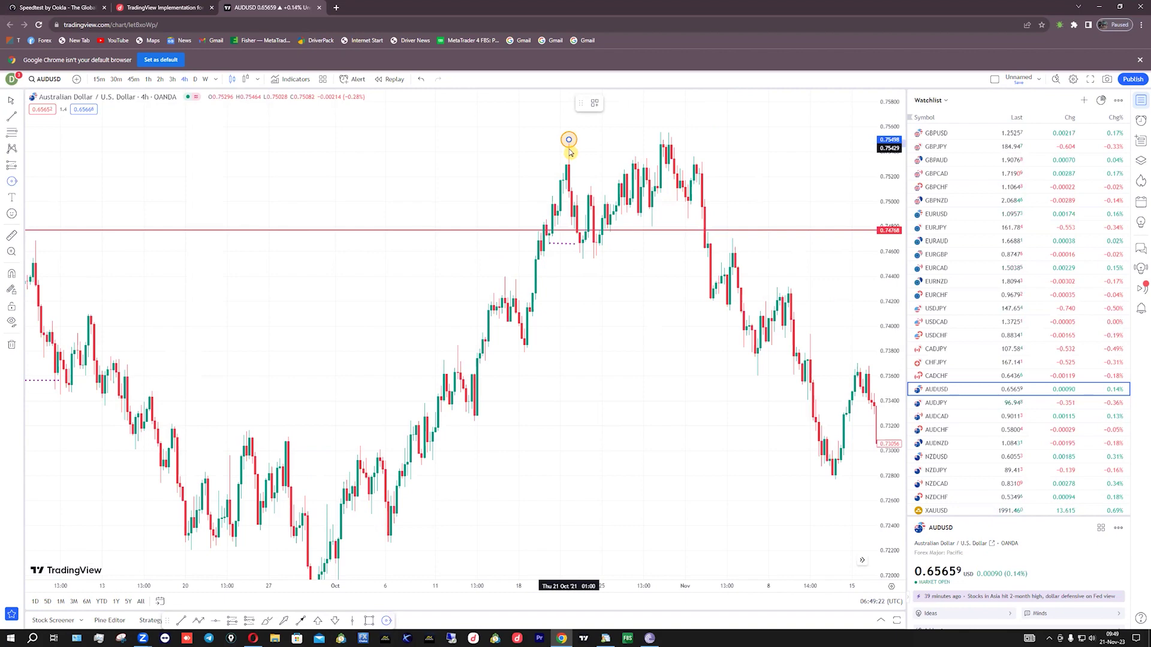
pyautogui.click(570, 153)
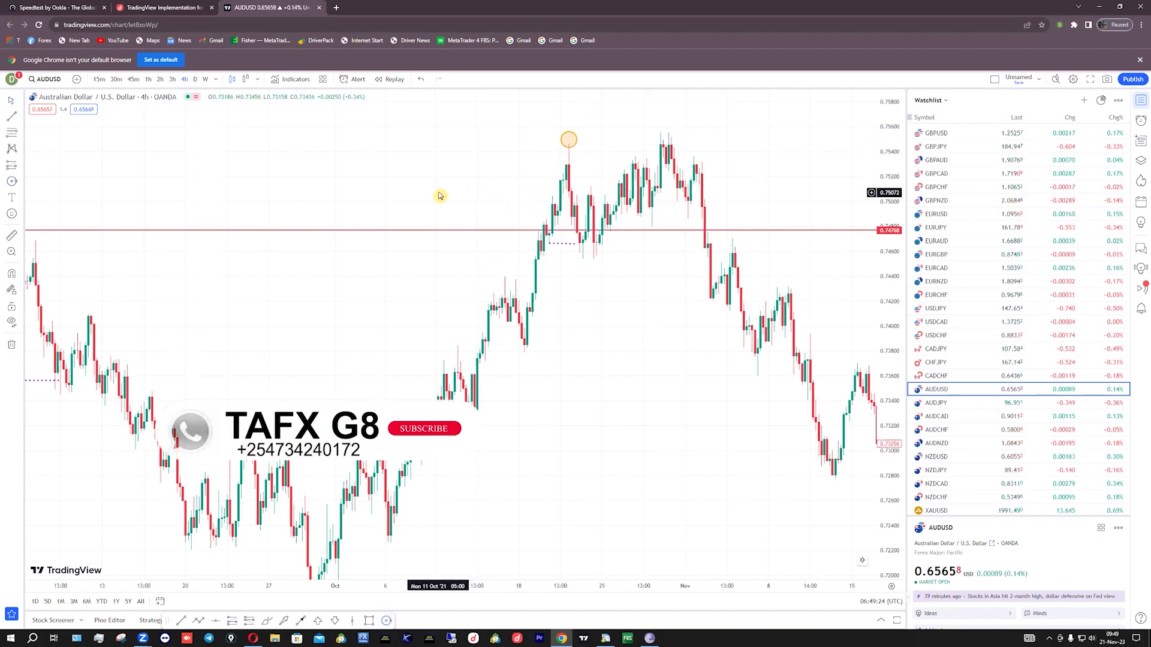
# - Move the dotted trend line's start to the 19 October 2021 09:00 candle and extend its end to 21 October 17:00, at about 0.7466
pyautogui.scroll(5, 440, 196)
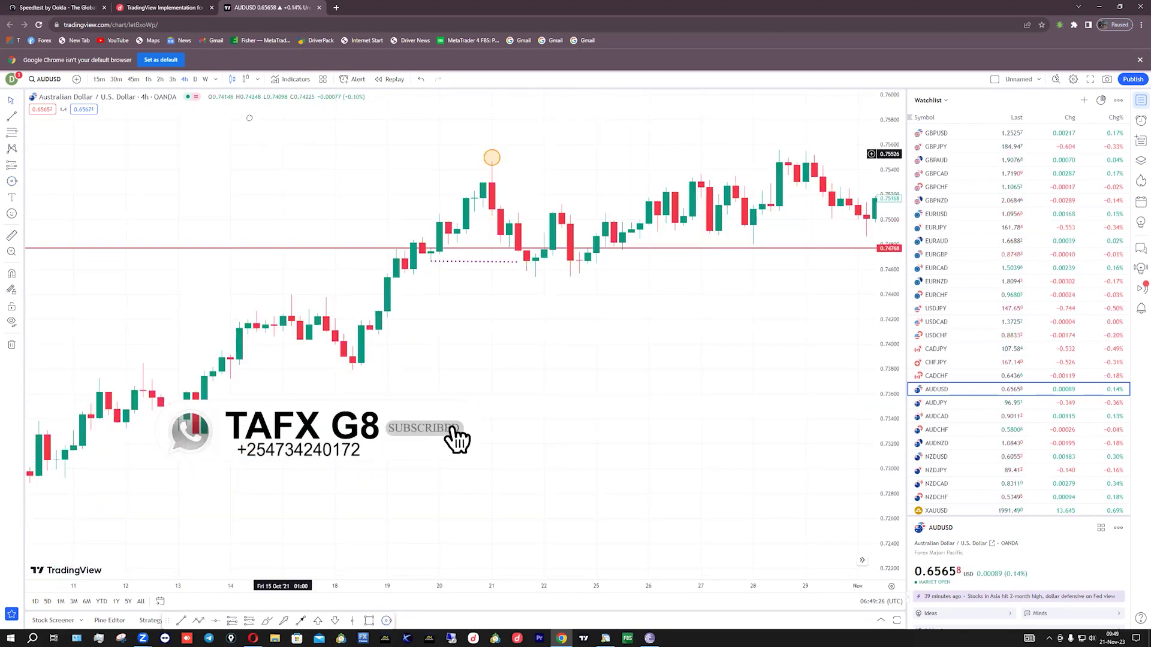
pyautogui.moveTo(433, 263); pyautogui.dragTo(397, 226)
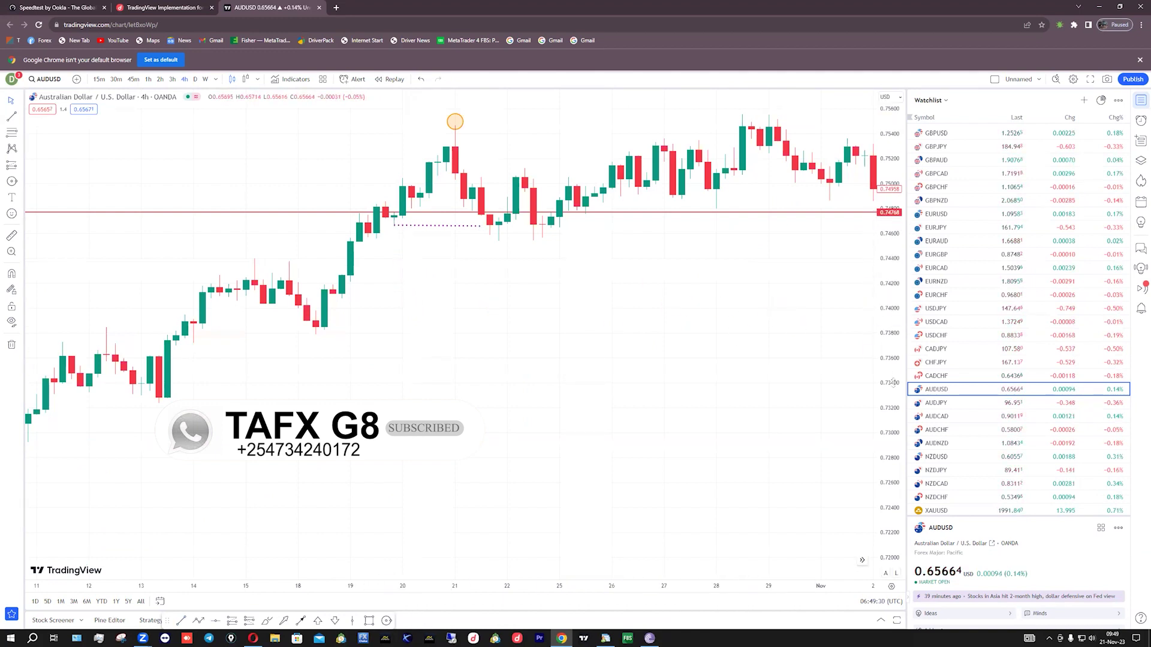
pyautogui.moveTo(455, 122); pyautogui.dragTo(454, 92)
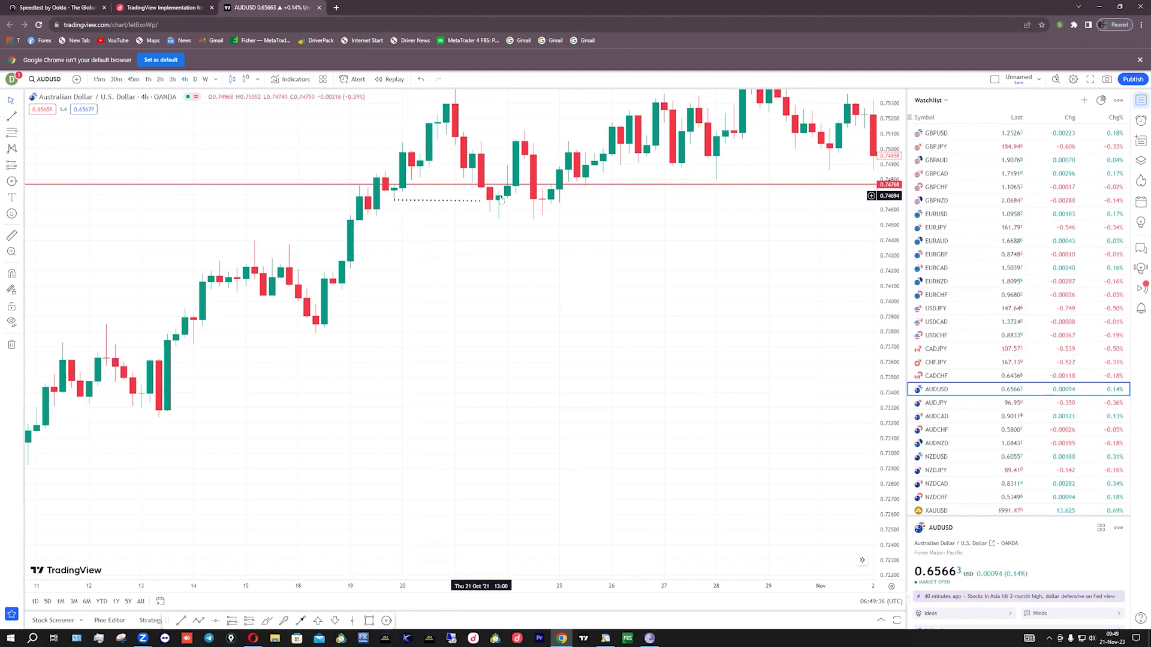
pyautogui.moveTo(407, 200); pyautogui.dragTo(377, 215)
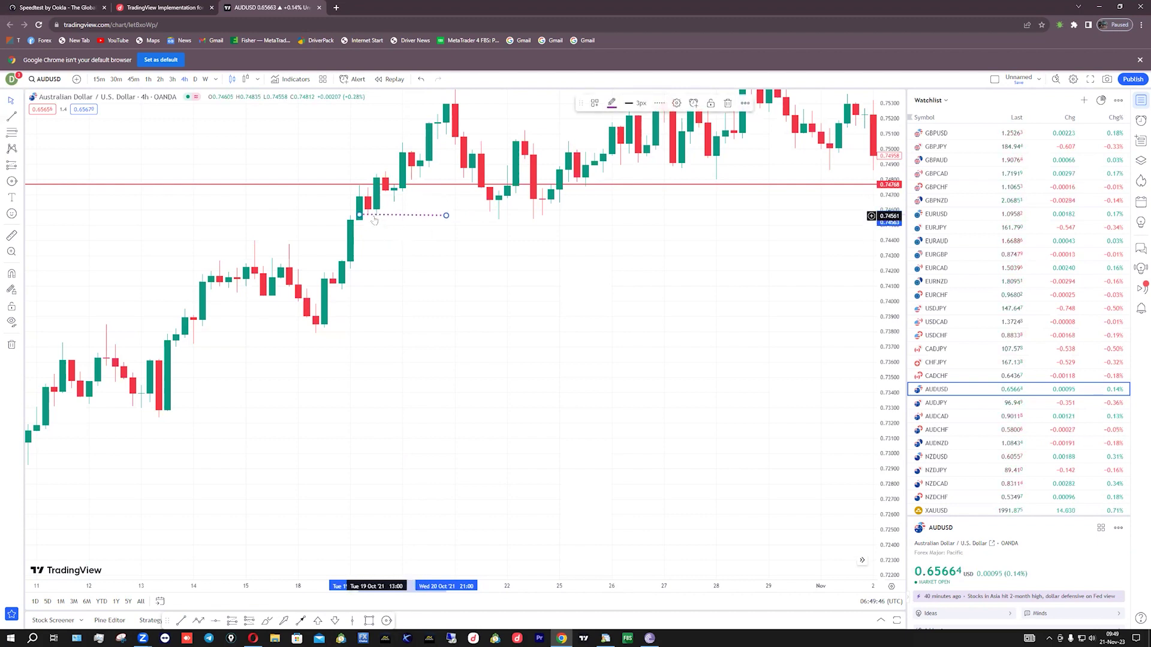
pyautogui.scroll(3, 376, 220)
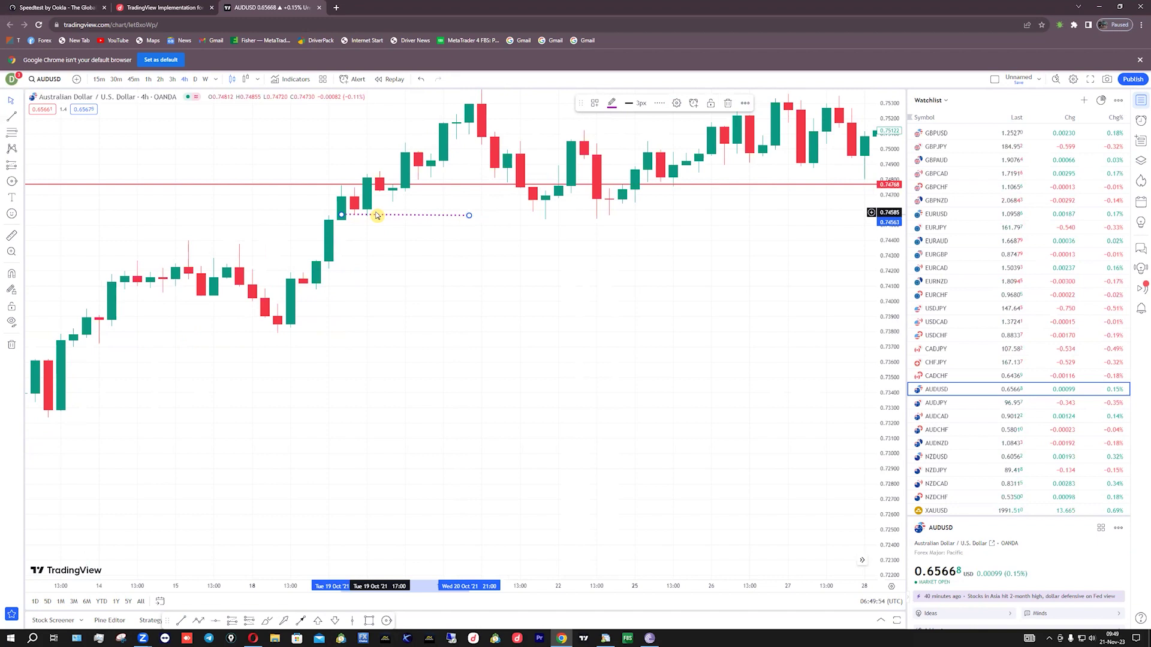
pyautogui.moveTo(377, 221); pyautogui.dragTo(390, 201)
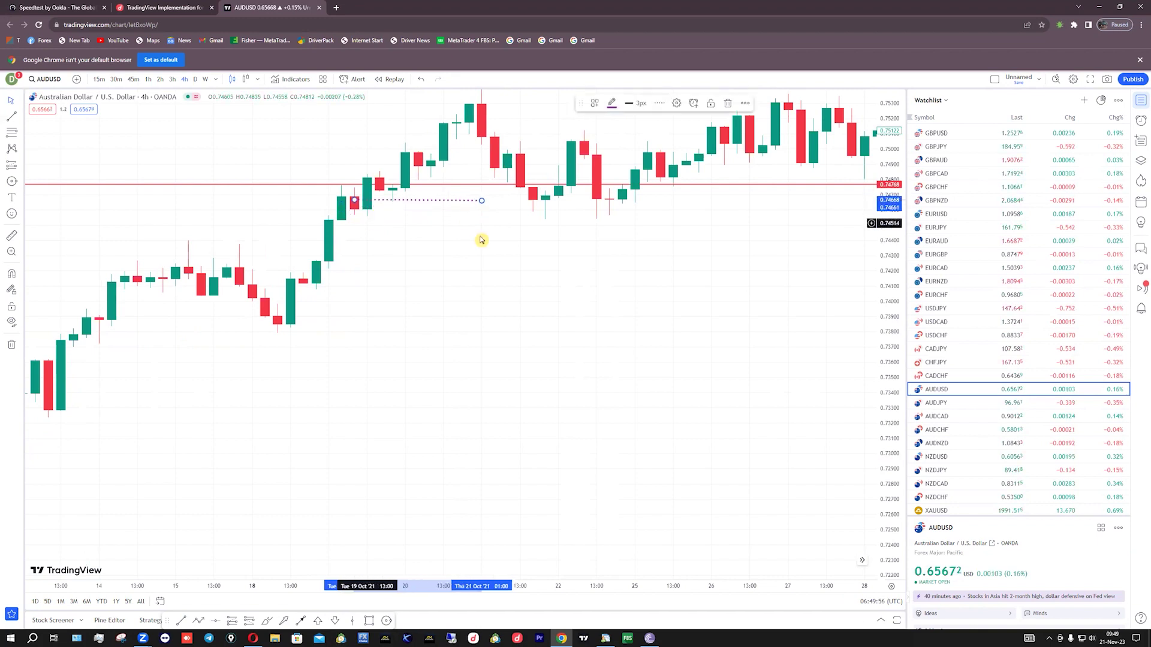
pyautogui.moveTo(424, 200); pyautogui.dragTo(421, 208)
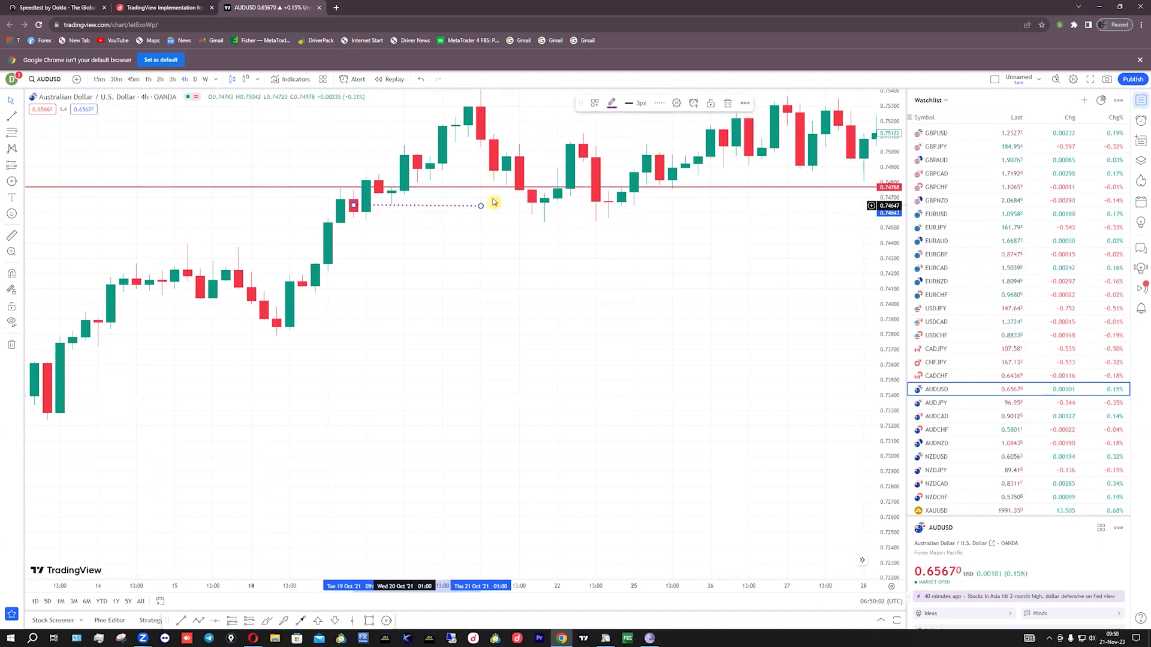
pyautogui.moveTo(480, 205); pyautogui.dragTo(531, 206)
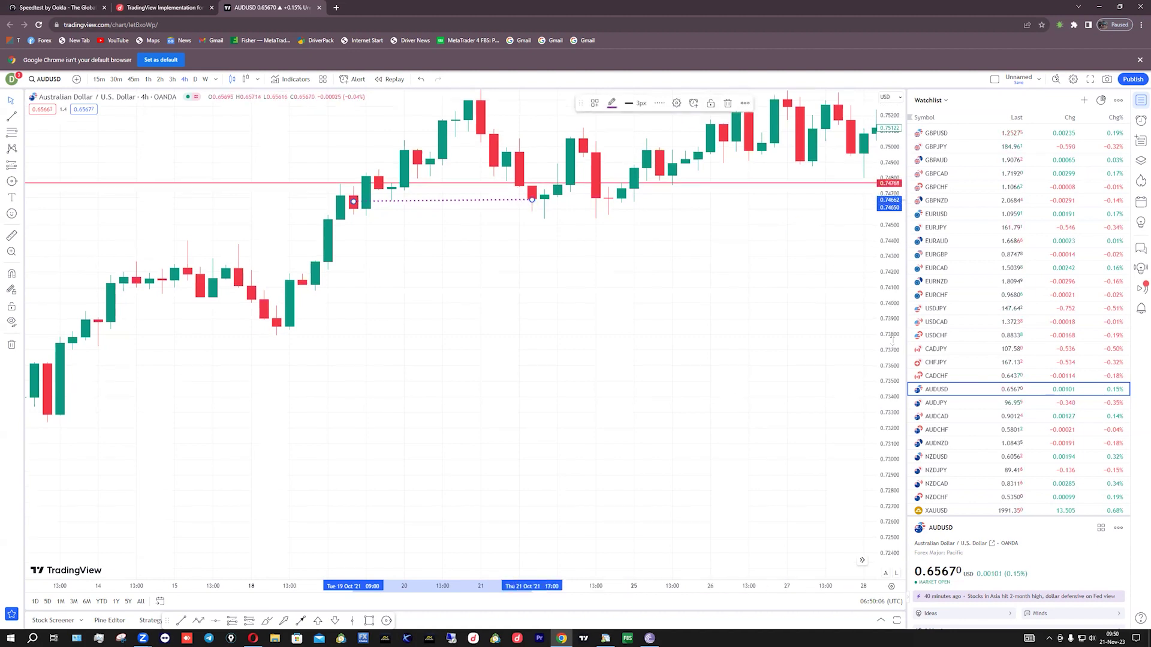
# - Place a horizontal line through the circled 21 October 2021 swing high at 0.75468
pyautogui.scroll(-1, 784, 270)
pyautogui.hscroll(10, 826, 210)
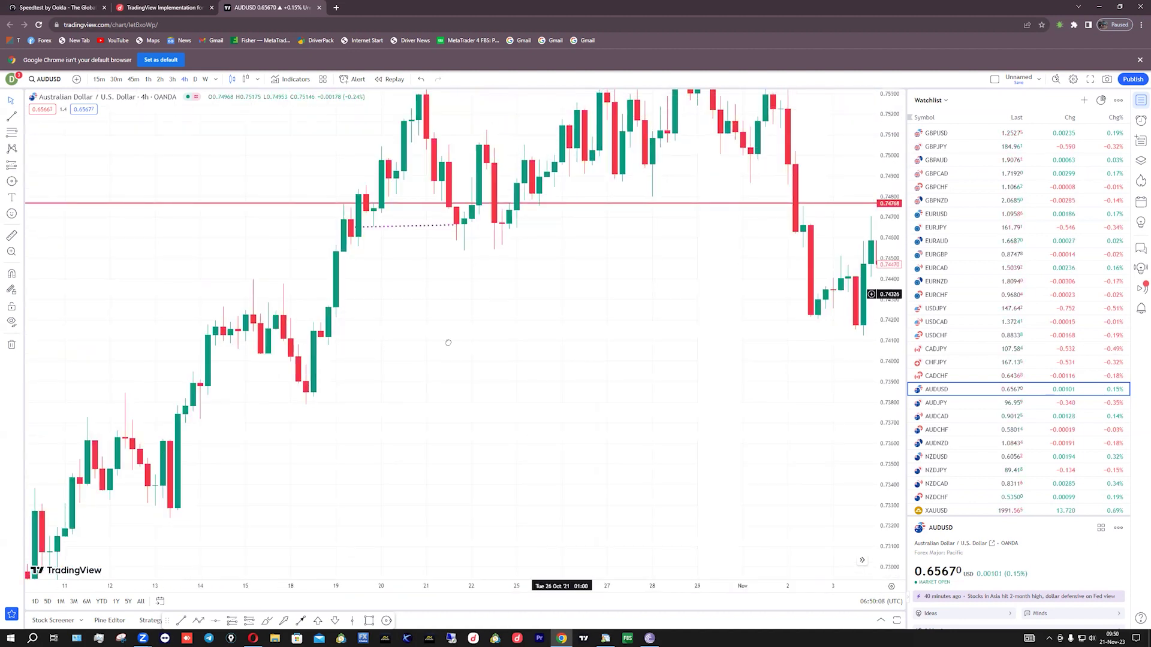
pyautogui.scroll(-3, 813, 330)
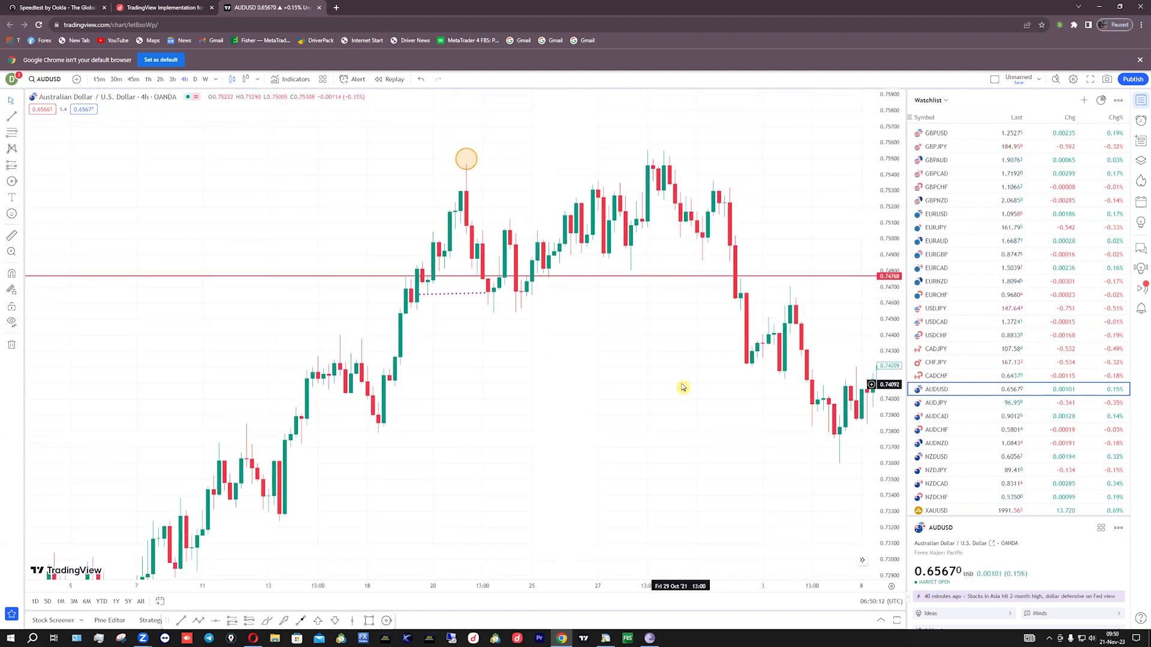
pyautogui.hscroll(-3, 675, 367)
pyautogui.hscroll(10, 373, 344)
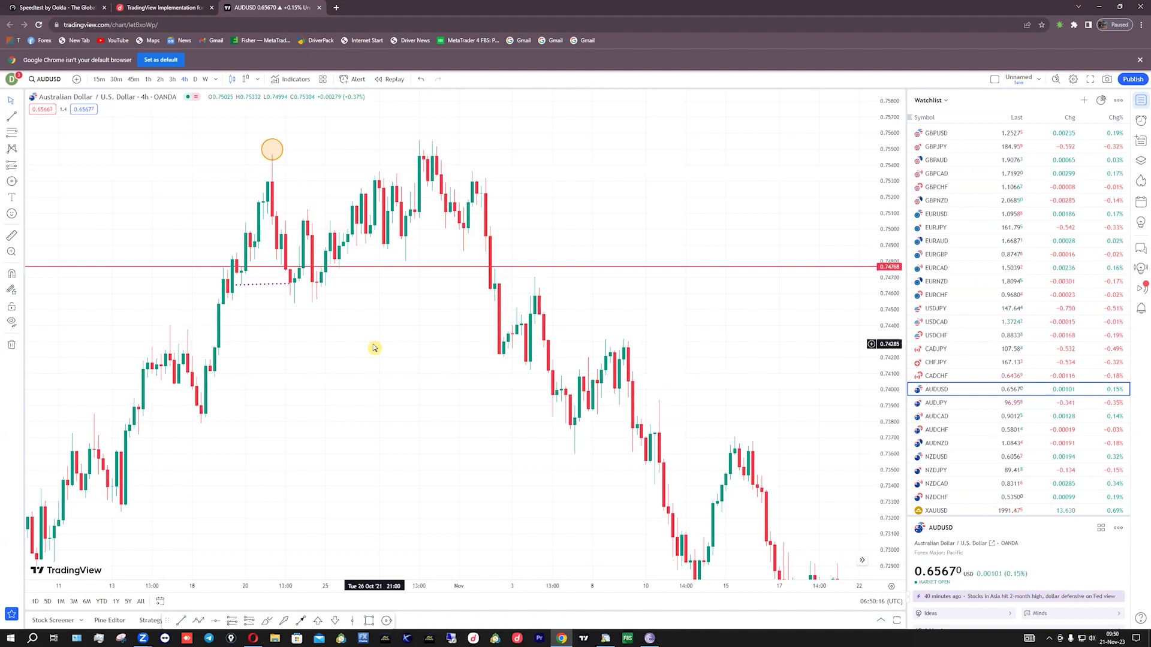
pyautogui.click(217, 621)
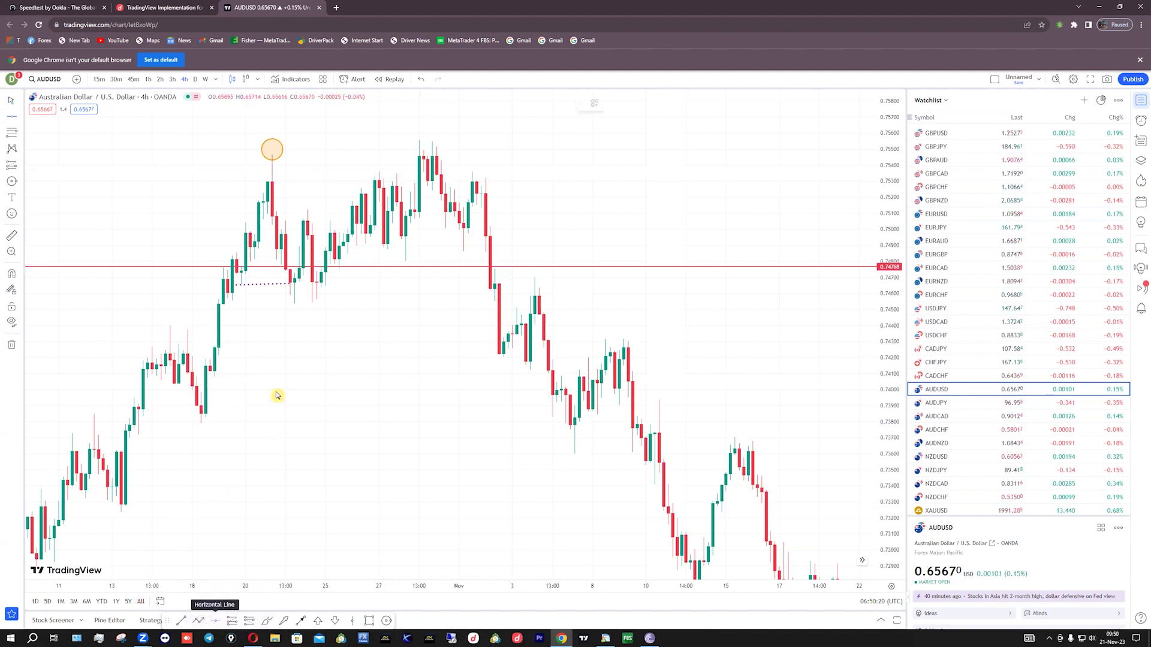
pyautogui.click(272, 154)
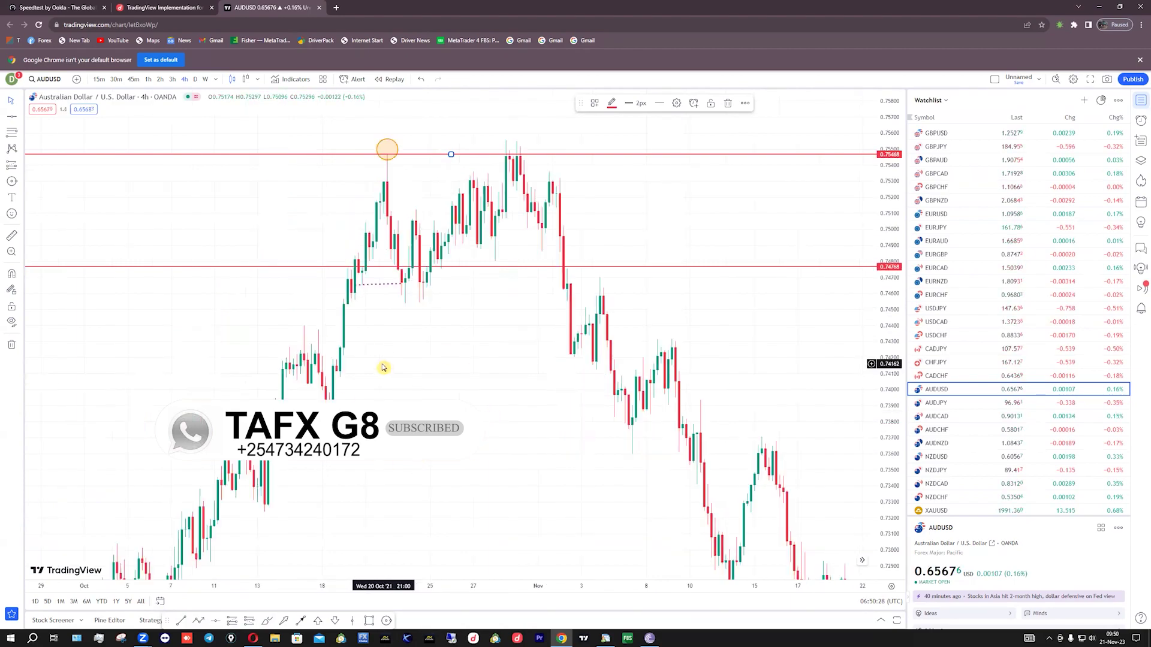
pyautogui.scroll(-3, 867, 364)
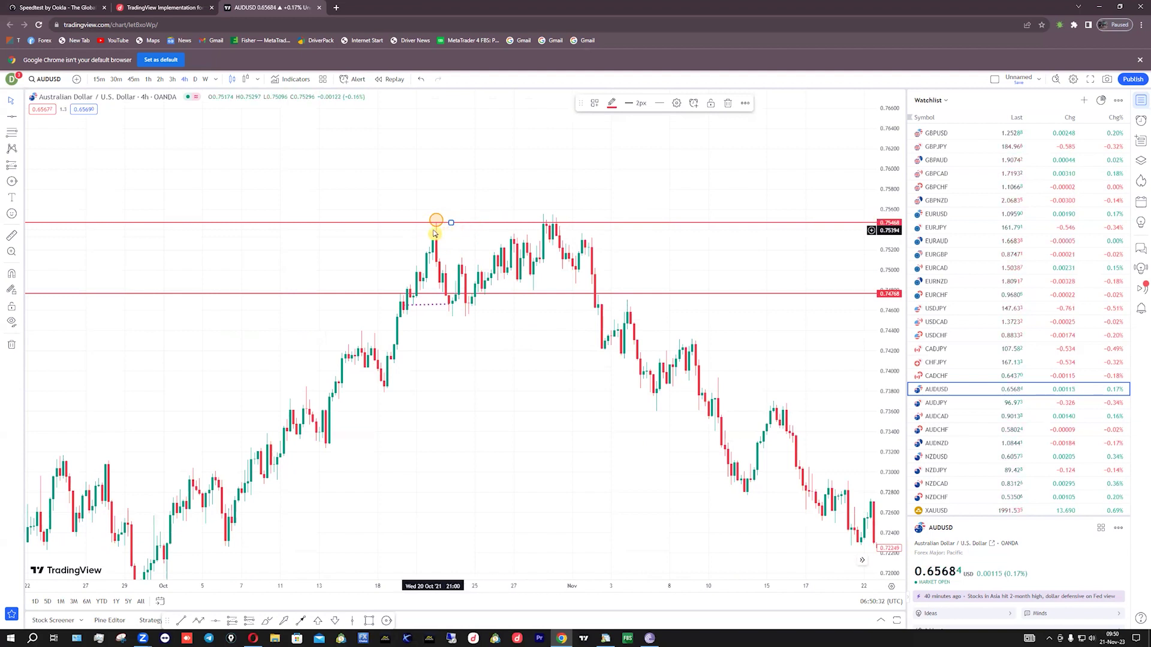
pyautogui.moveTo(549, 224)
pyautogui.mouseDown()
pyautogui.moveTo(560, 224)
pyautogui.moveTo(507, 223)
pyautogui.moveTo(557, 217)
pyautogui.mouseUp()
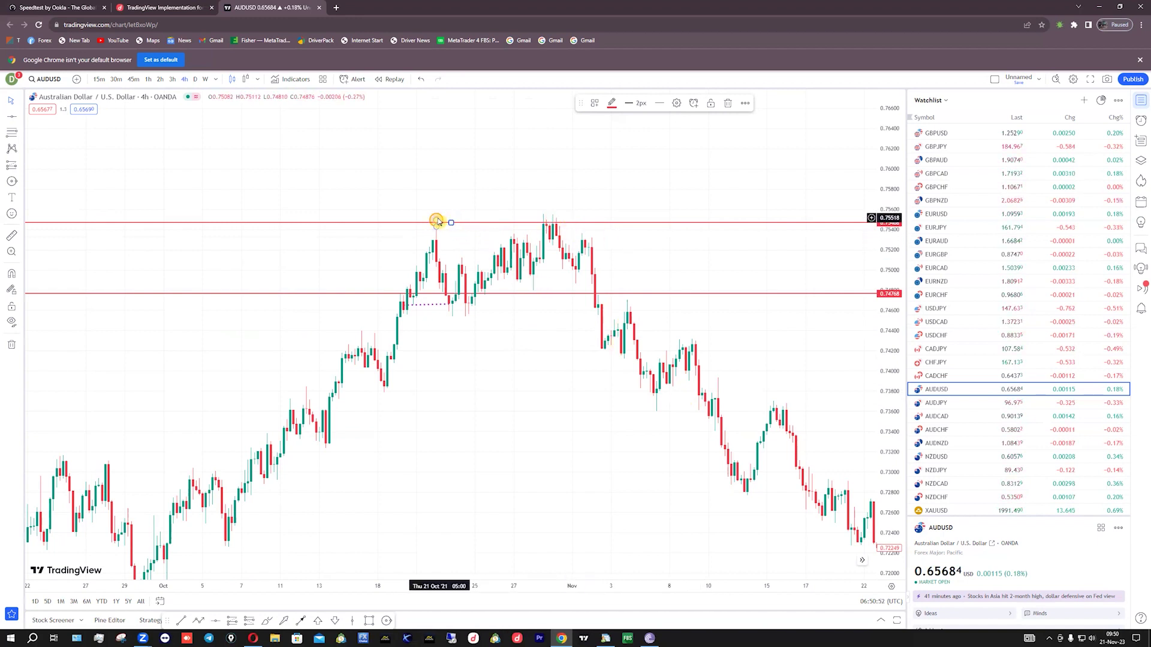
# - Move the circle to the 28 October 2021 swing high at about 0.7558 and raise the horizontal line to 0.75558
pyautogui.click(480, 206)
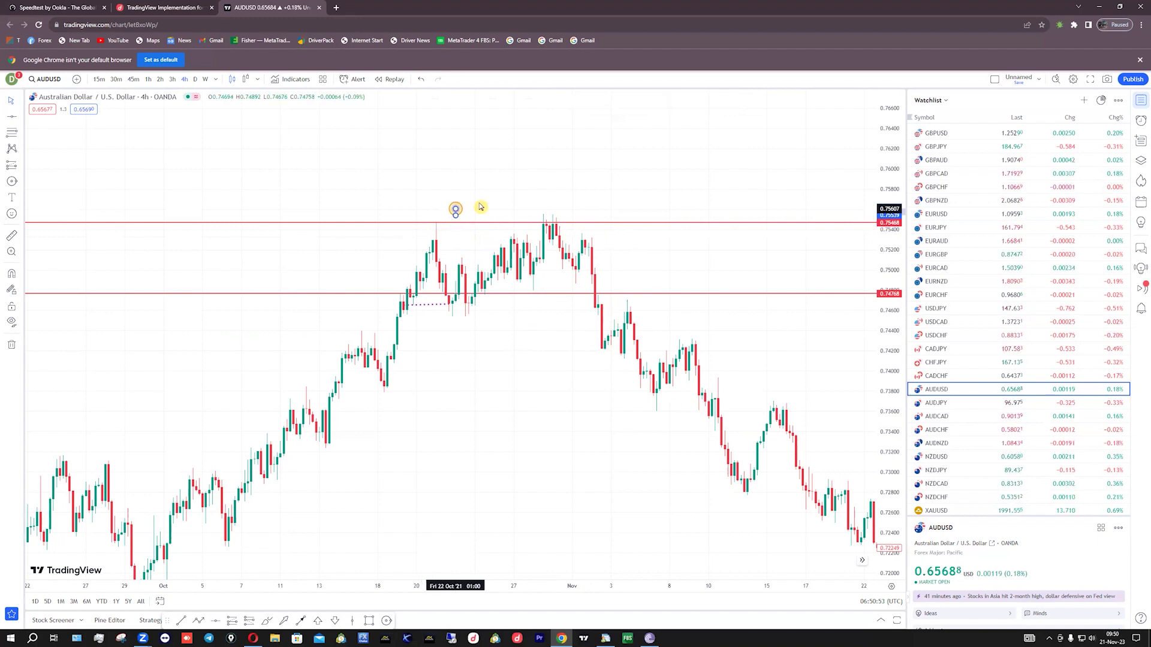
pyautogui.click(543, 213)
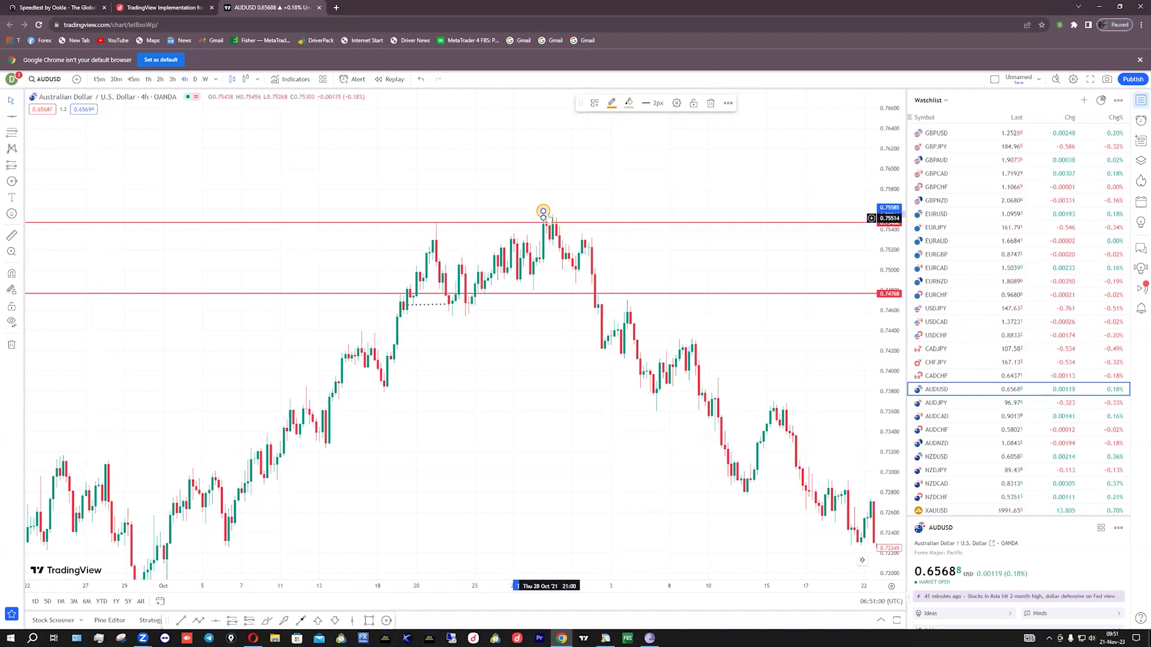
pyautogui.click(436, 223)
pyautogui.moveTo(576, 217); pyautogui.dragTo(577, 217)
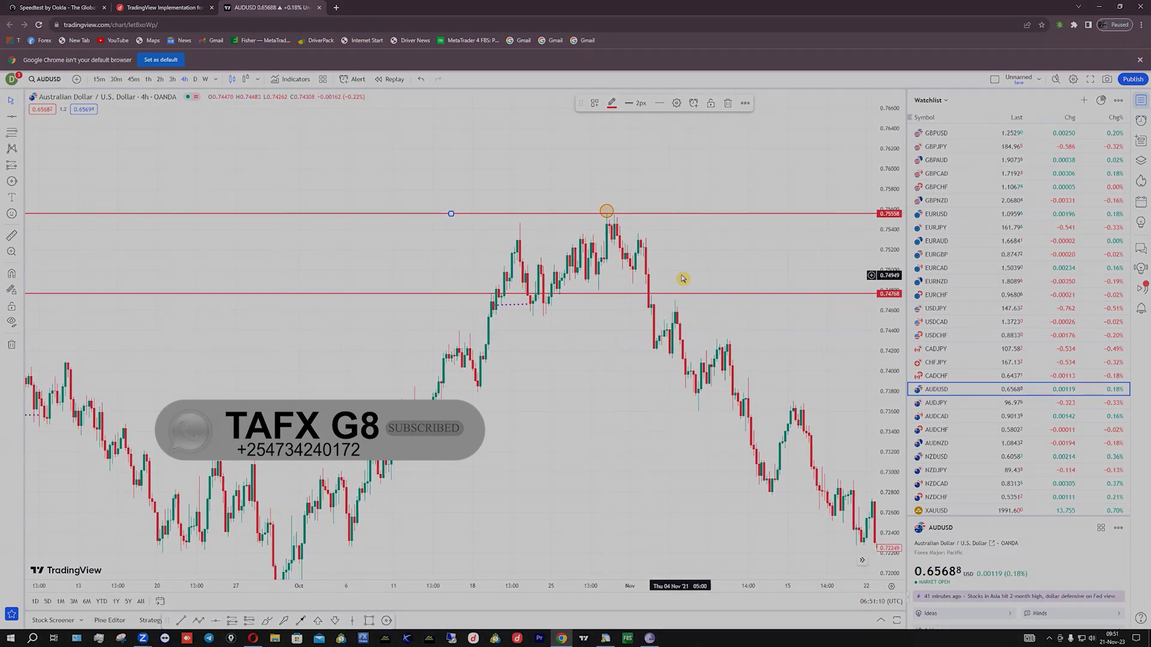
# - Move the lower horizontal line up to the circled late-September 2021 swing low at 0.71710
pyautogui.scroll(3, 303, 202)
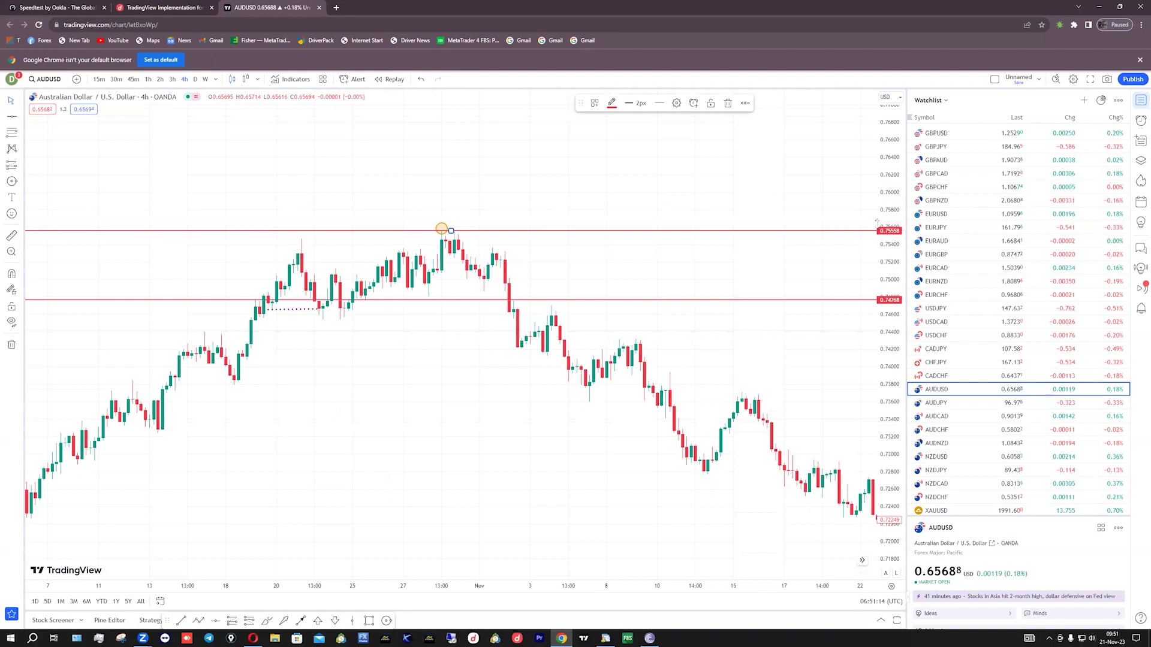
pyautogui.scroll(-2, 761, 232)
pyautogui.scroll(-2, 754, 204)
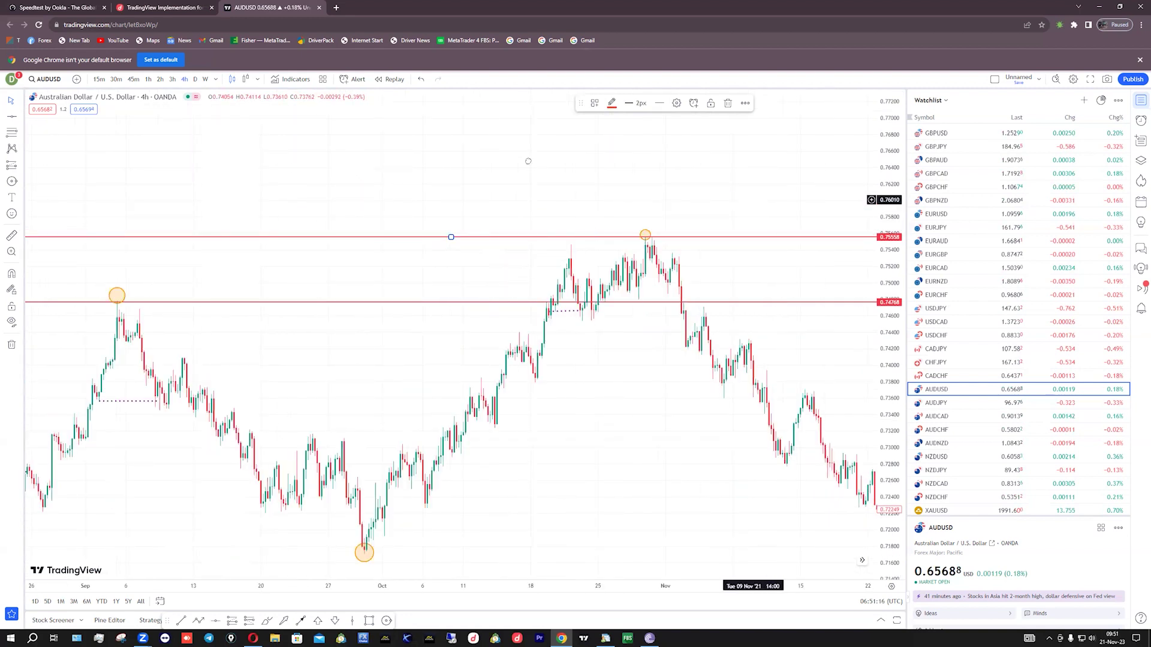
pyautogui.hscroll(3, 518, 160)
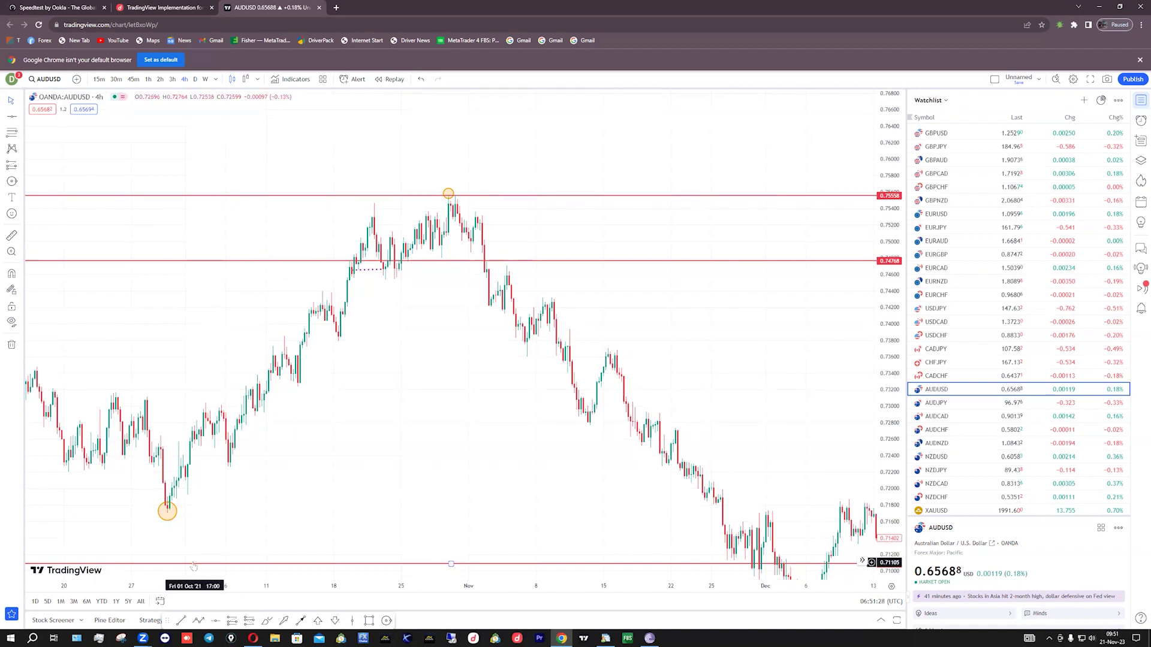
pyautogui.moveTo(193, 565); pyautogui.dragTo(194, 512)
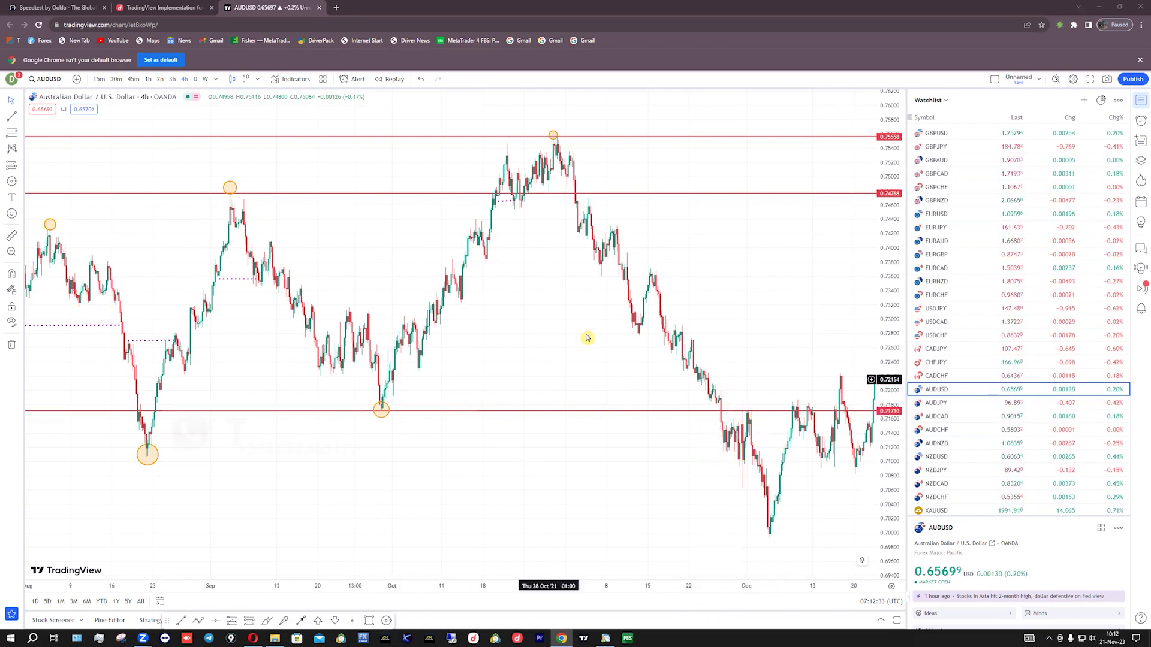
# - Draw a dotted trend line from 25 November 2021 02:00 to 16 December 02:00, at about 0.7207
pyautogui.scroll(3, 530, 359)
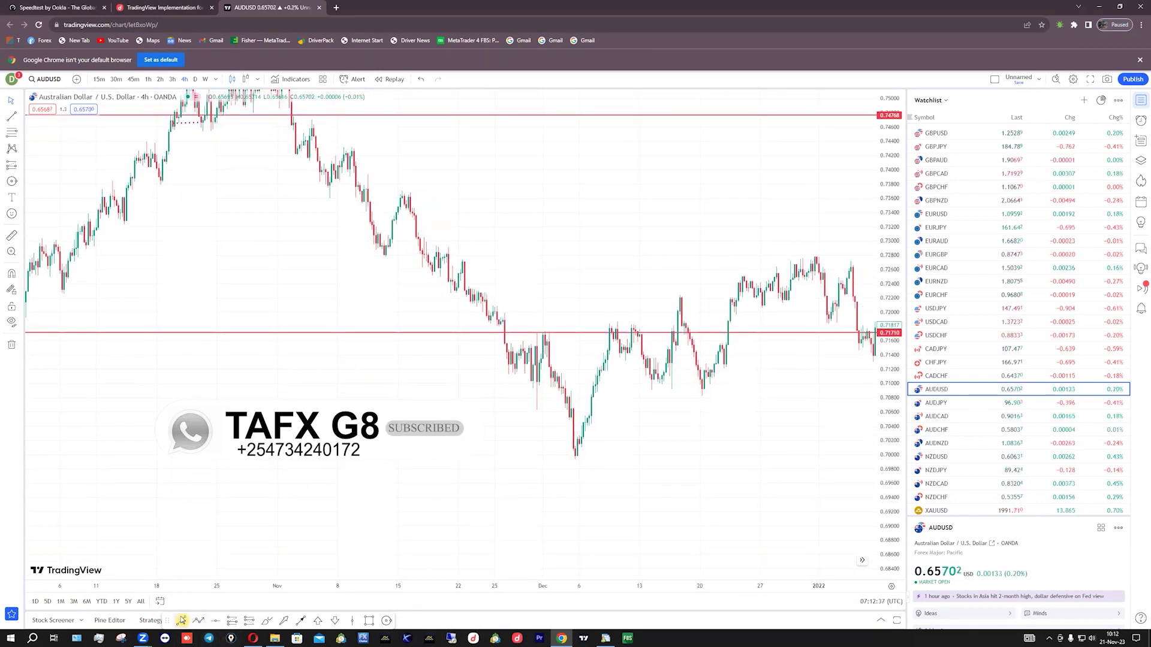
pyautogui.click(185, 620)
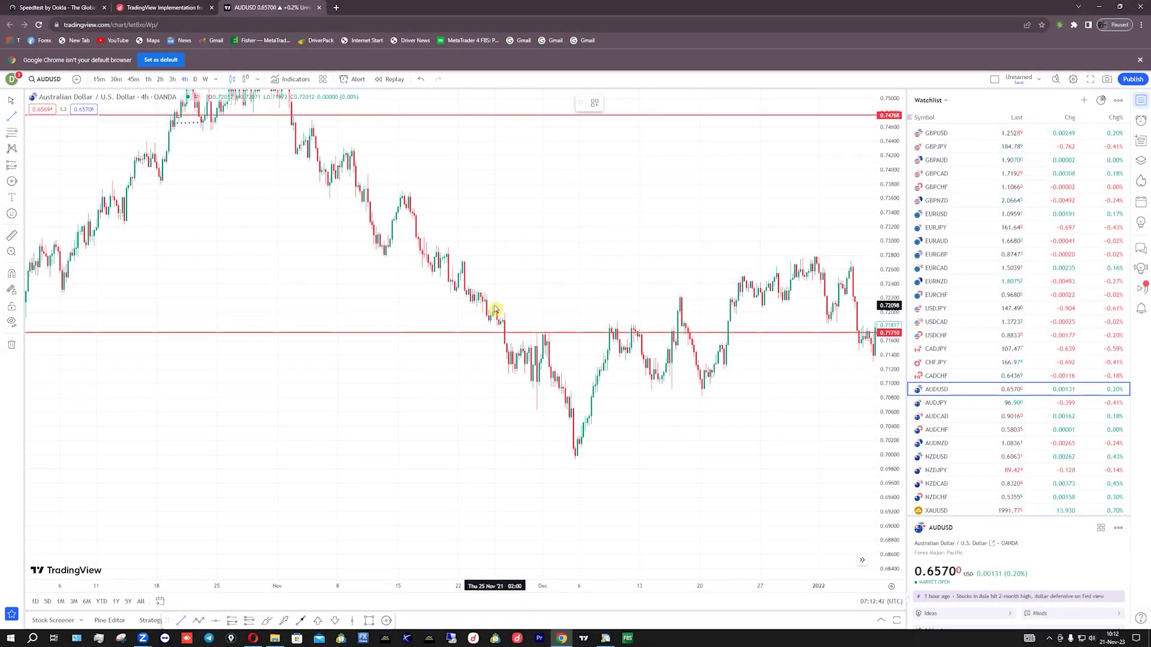
pyautogui.click(495, 309)
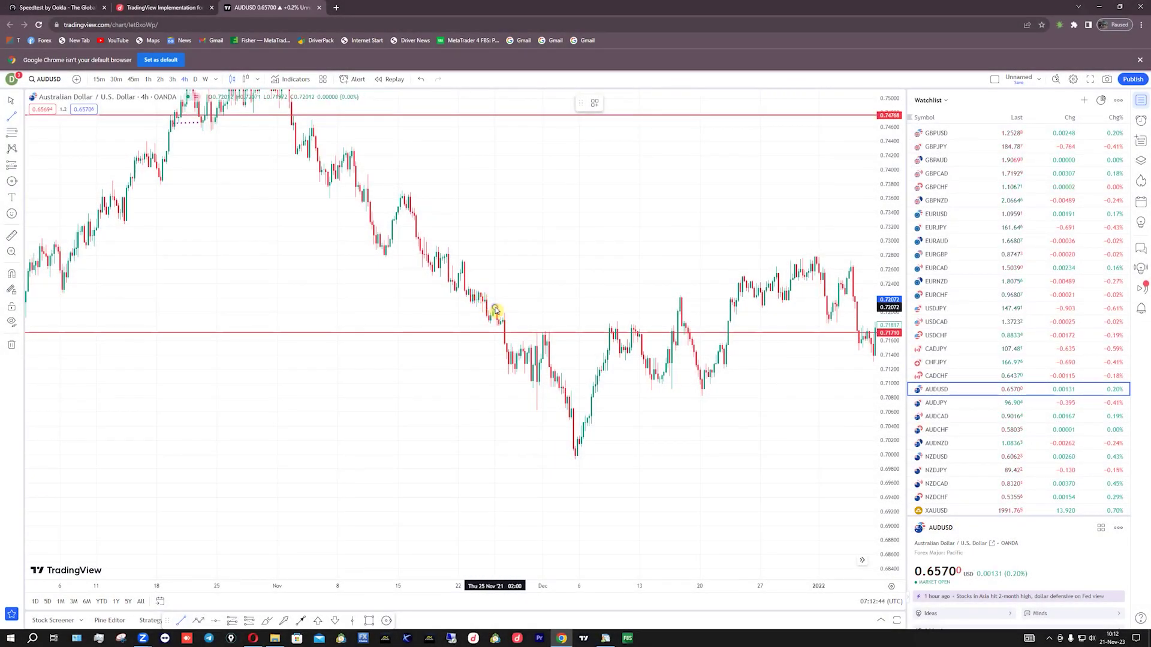
pyautogui.click(677, 308)
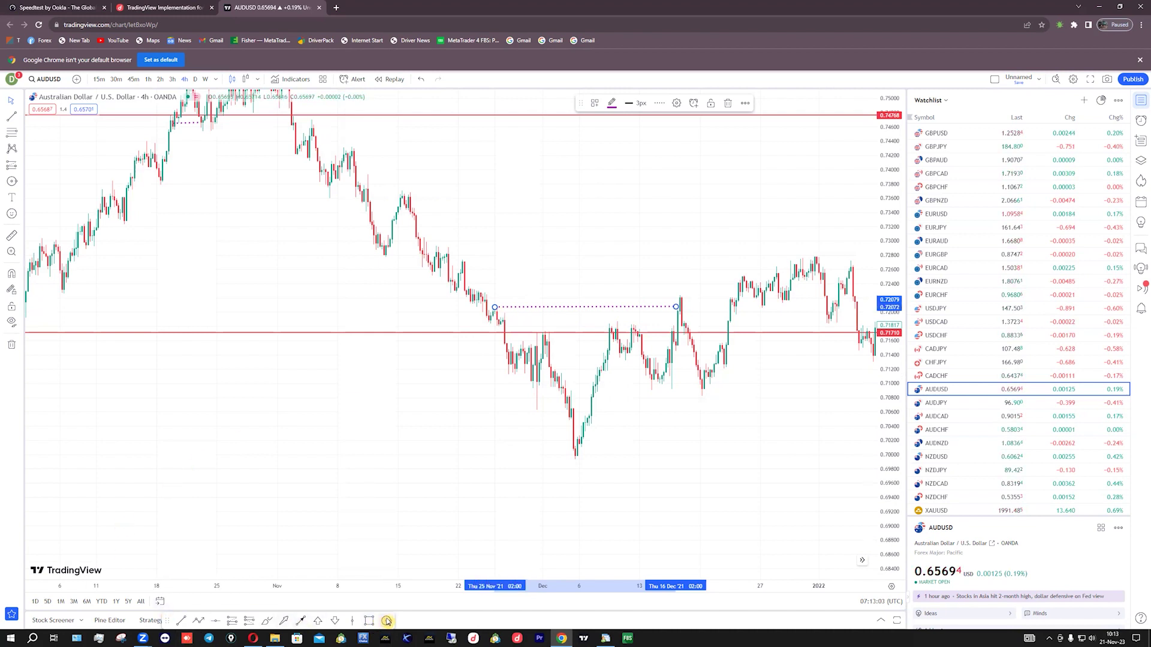
# - Circle the 5 December 2021 swing low, centred at about 0.6995, and move the lower horizontal line down to it at 0.69940
pyautogui.click(579, 463)
pyautogui.click(575, 458)
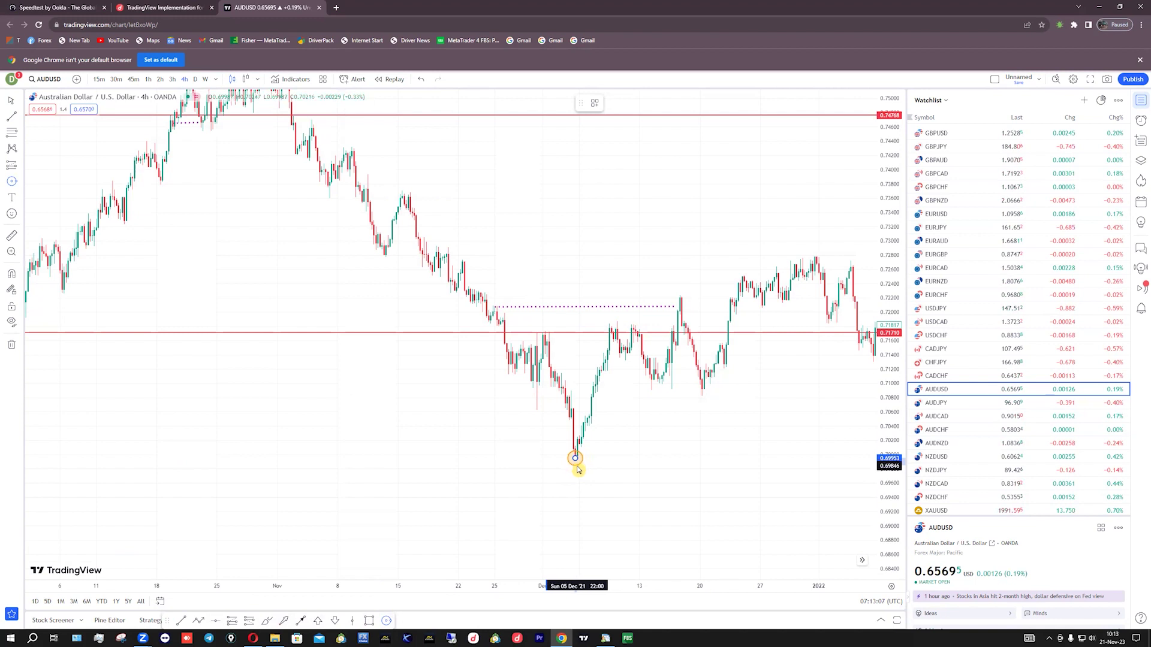
pyautogui.scroll(-2, 296, 429)
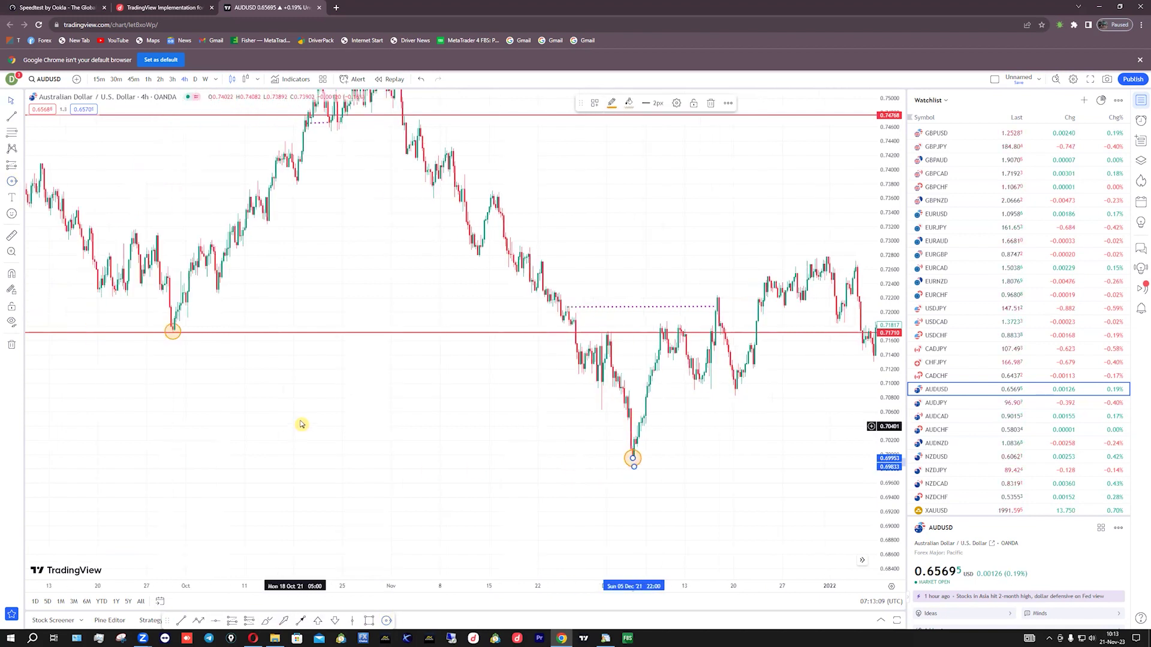
pyautogui.scroll(-1, 299, 427)
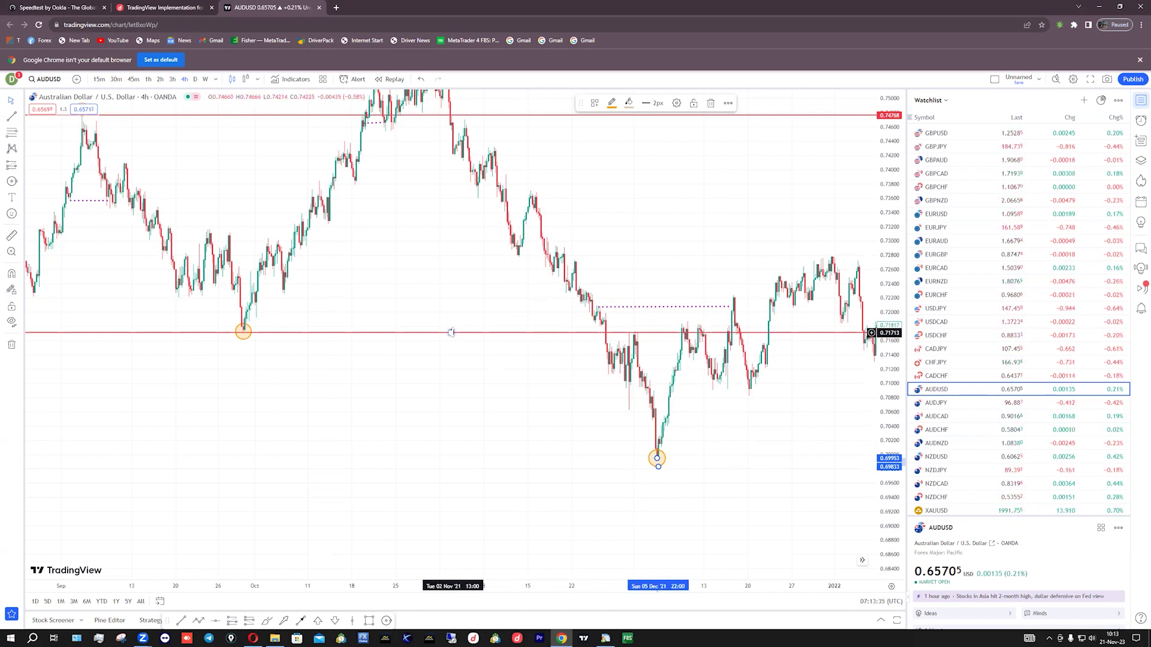
pyautogui.moveTo(451, 333); pyautogui.dragTo(451, 459)
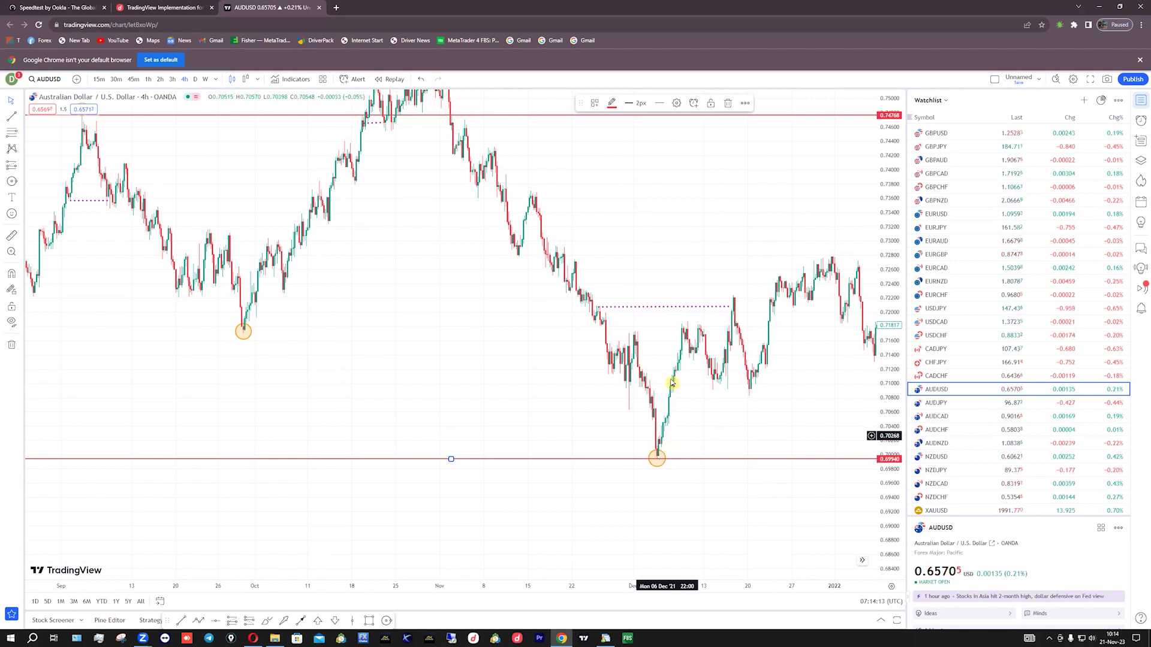
# - Circle the 13 January 2022 swing high, centred at about 0.7320, and move the 0.74768 horizontal line down to it at 0.73138
pyautogui.moveTo(702, 212); pyautogui.dragTo(587, 277)
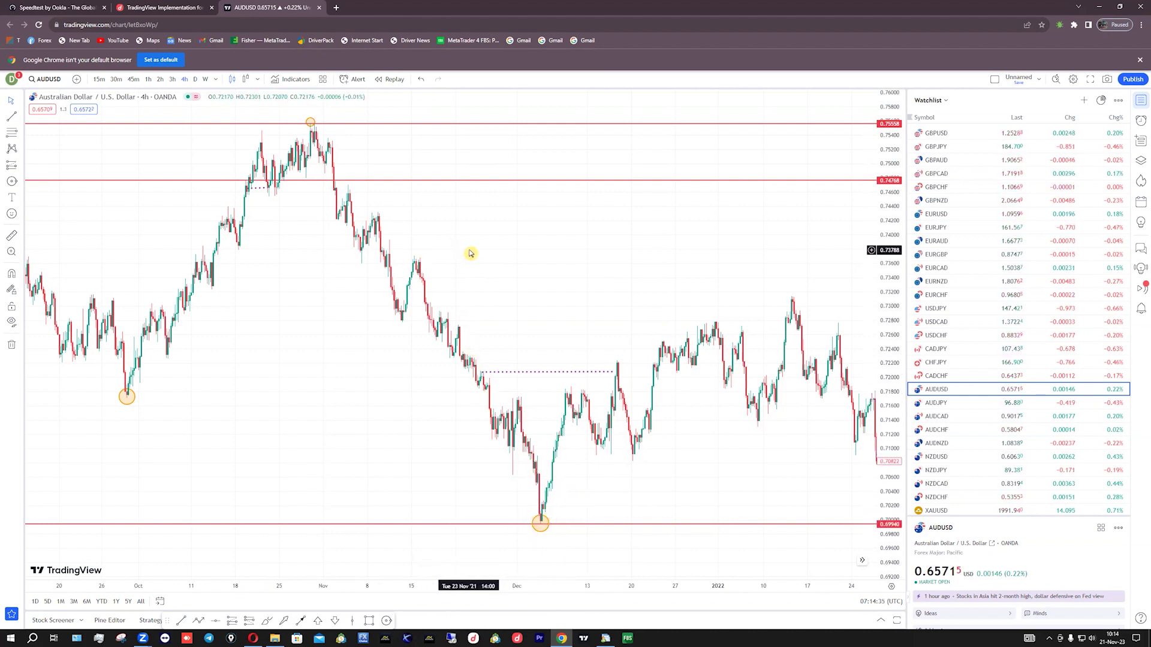
pyautogui.moveTo(619, 214); pyautogui.dragTo(545, 213)
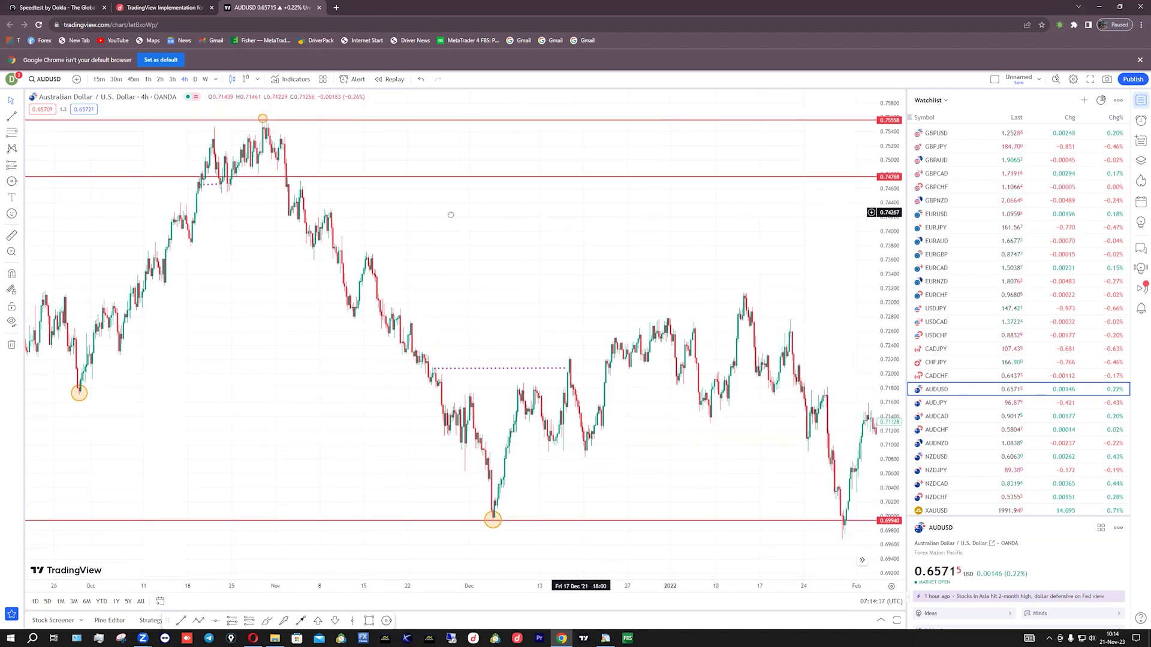
pyautogui.moveTo(451, 215); pyautogui.dragTo(419, 214)
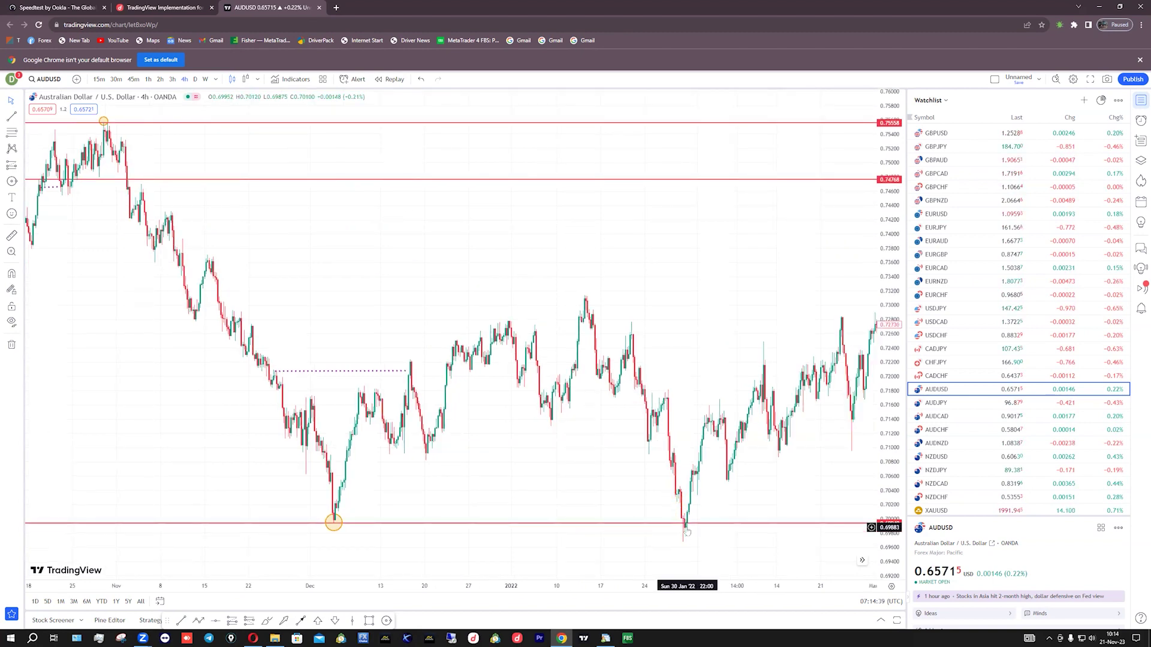
pyautogui.scroll(5, 686, 531)
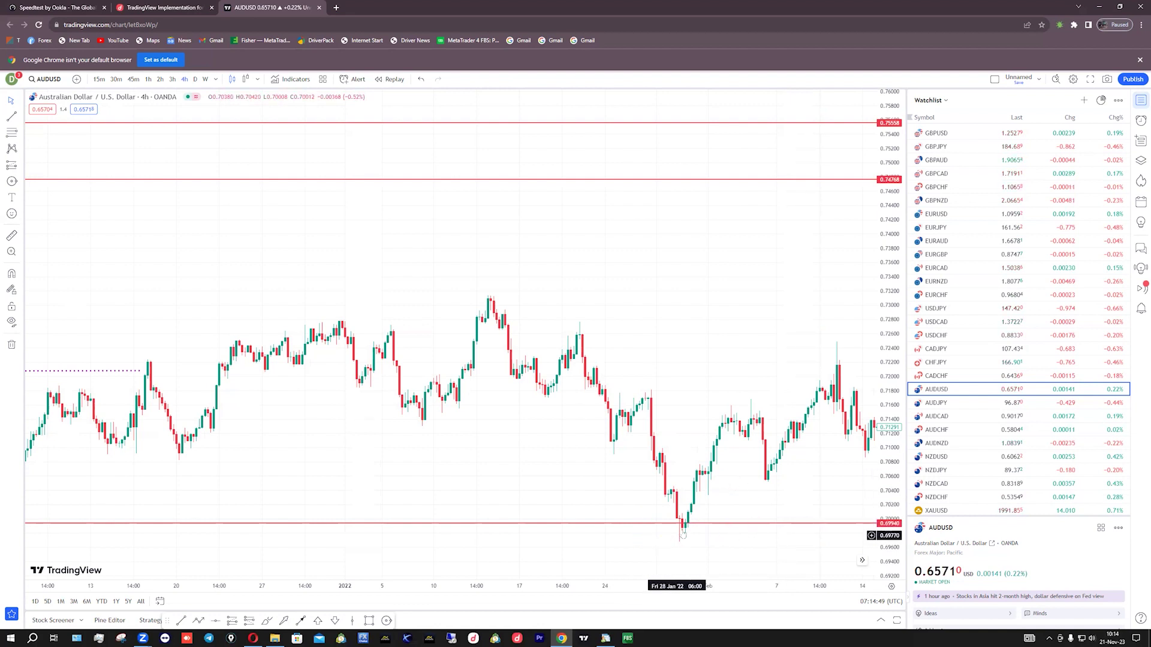
pyautogui.moveTo(684, 523); pyautogui.dragTo(677, 524)
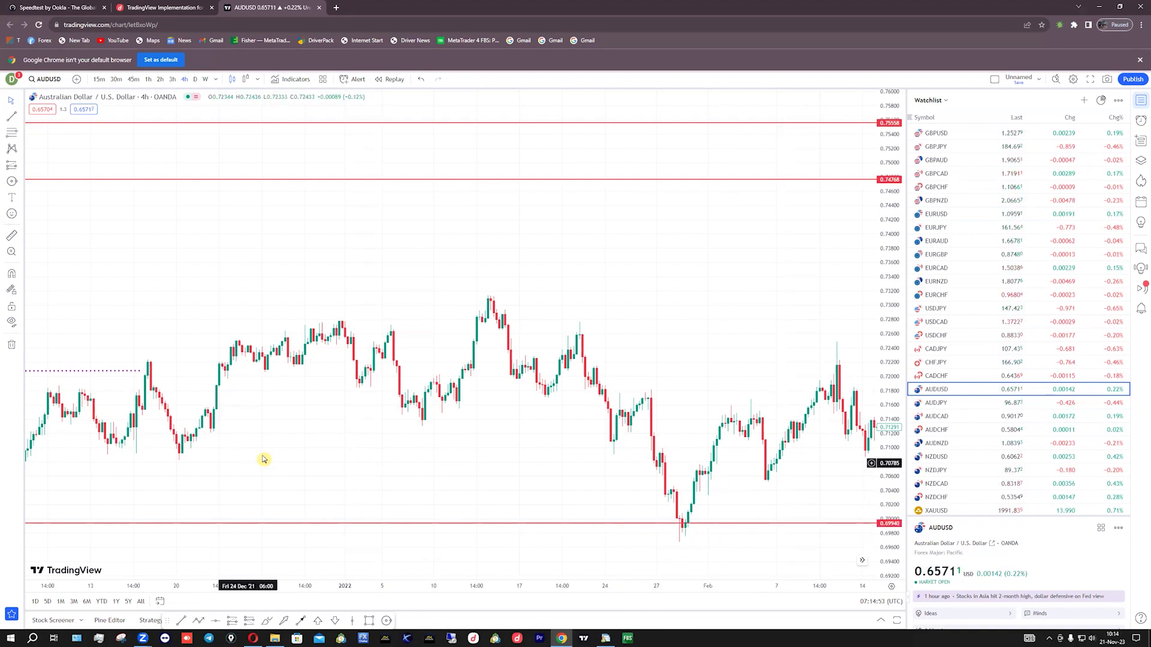
pyautogui.scroll(-3, 267, 457)
pyautogui.click(166, 521)
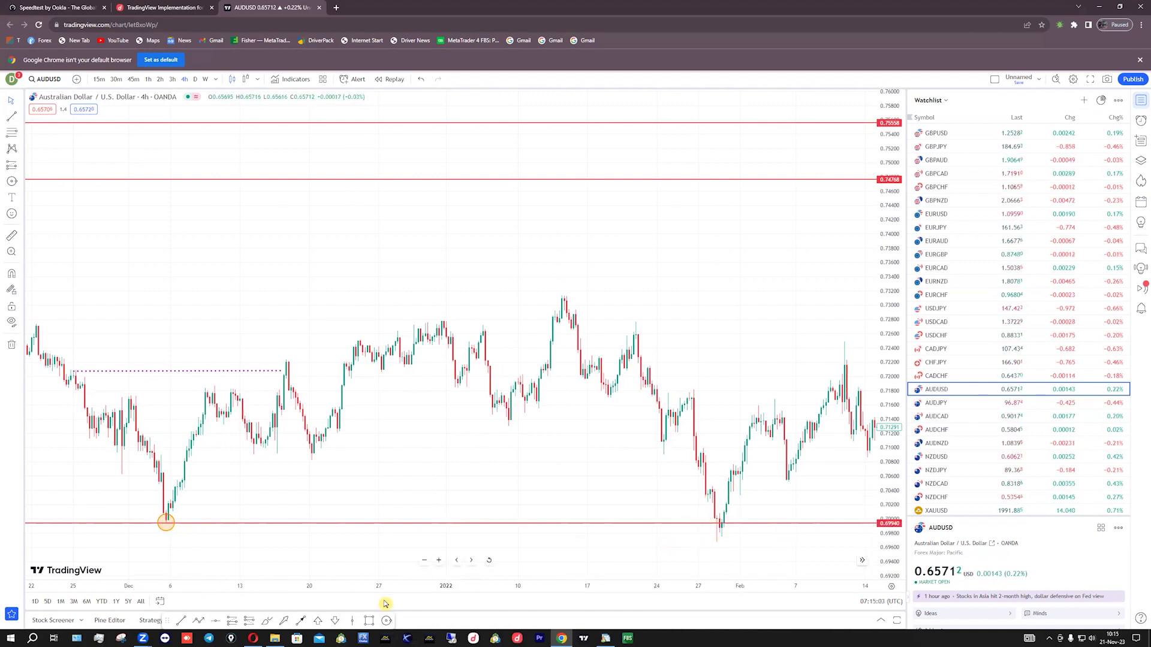
pyautogui.click(386, 621)
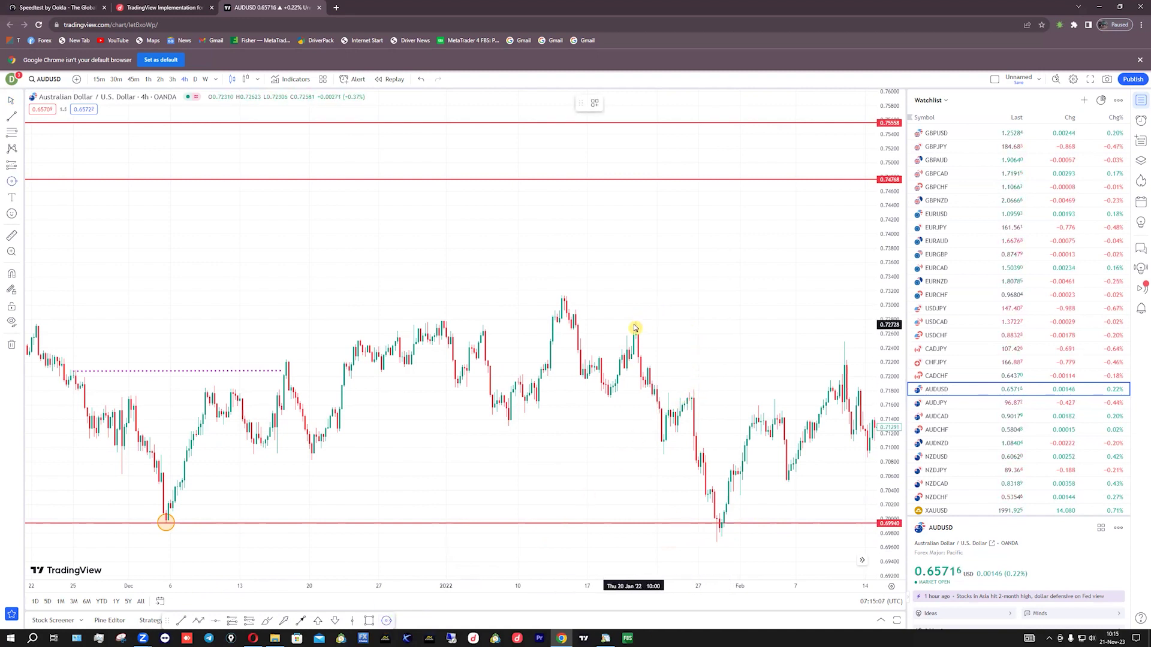
pyautogui.click(562, 303)
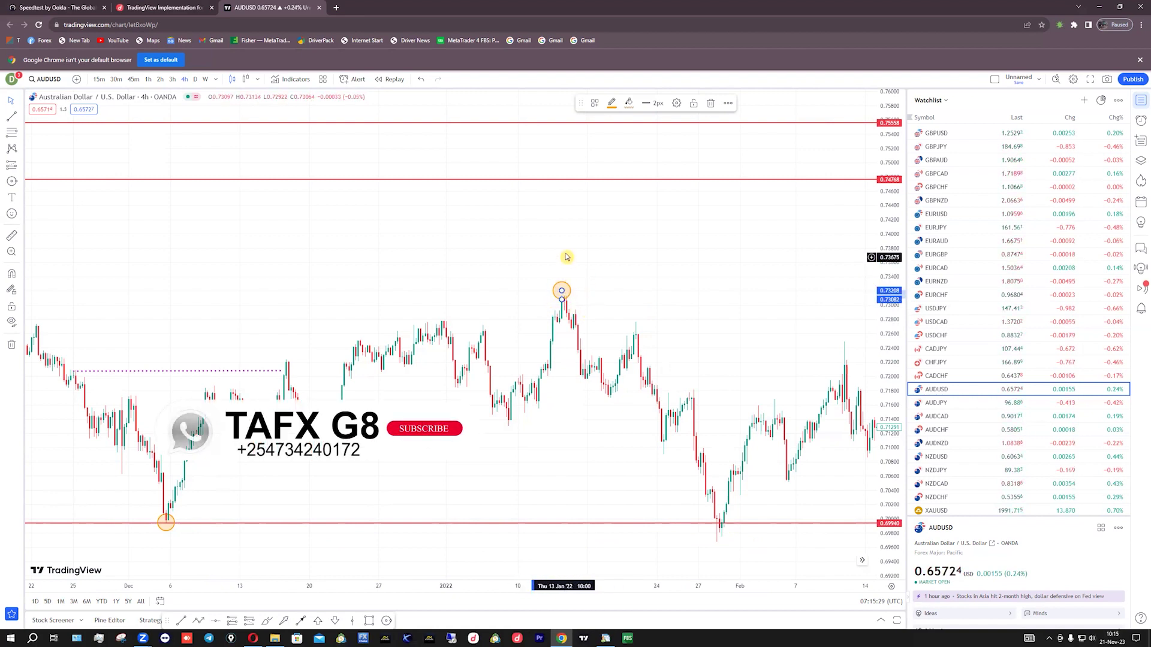
pyautogui.moveTo(605, 182); pyautogui.dragTo(586, 297)
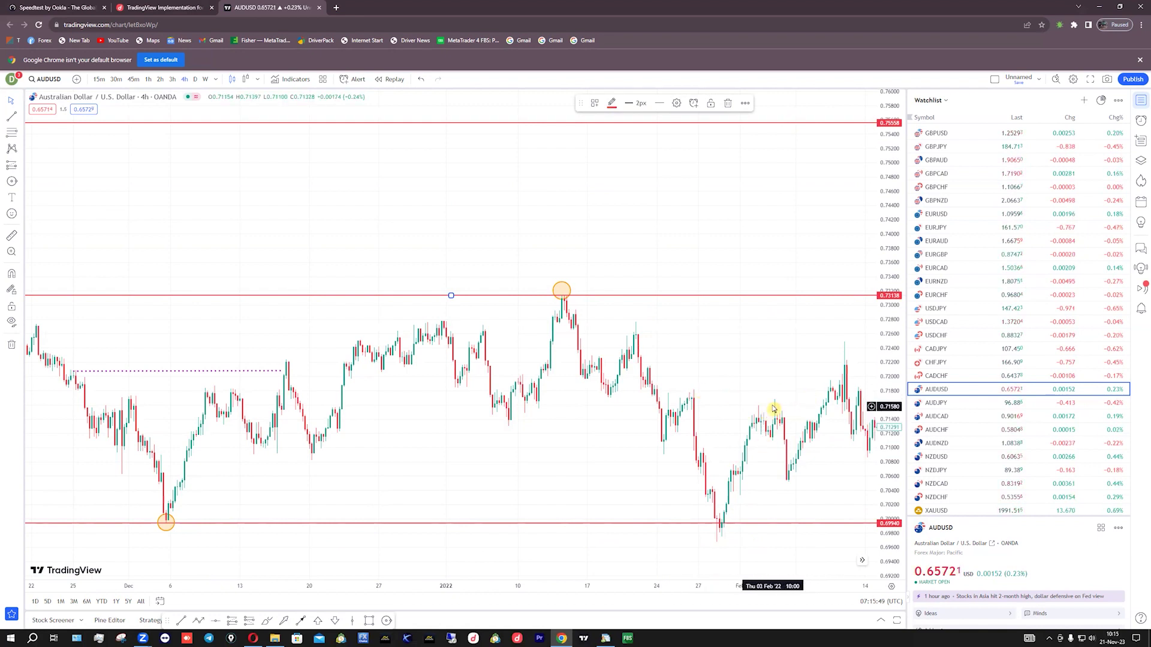
# - Draw a dotted trend line from the 3 February 2022 high to the 9 February 06:00 candle, at about 0.7168
pyautogui.click(182, 621)
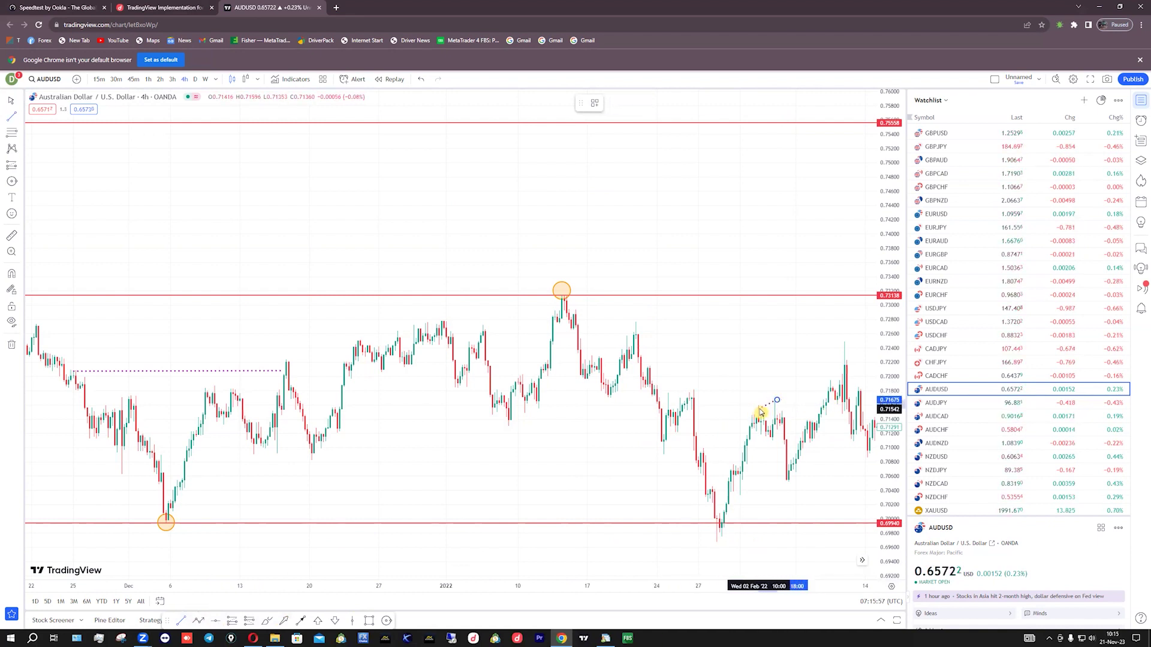
pyautogui.click(827, 400)
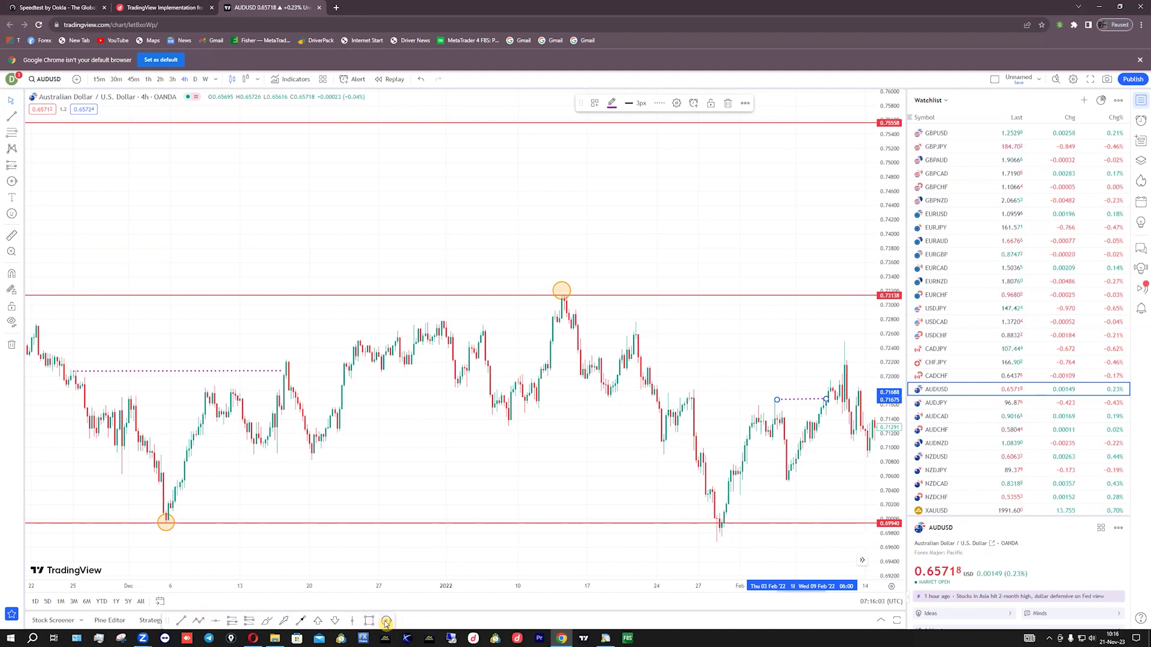
# - Circle the 28 January 2022 swing low, centred at about 0.6970, and lower the bottom range line to it at 0.69669
pyautogui.click(715, 546)
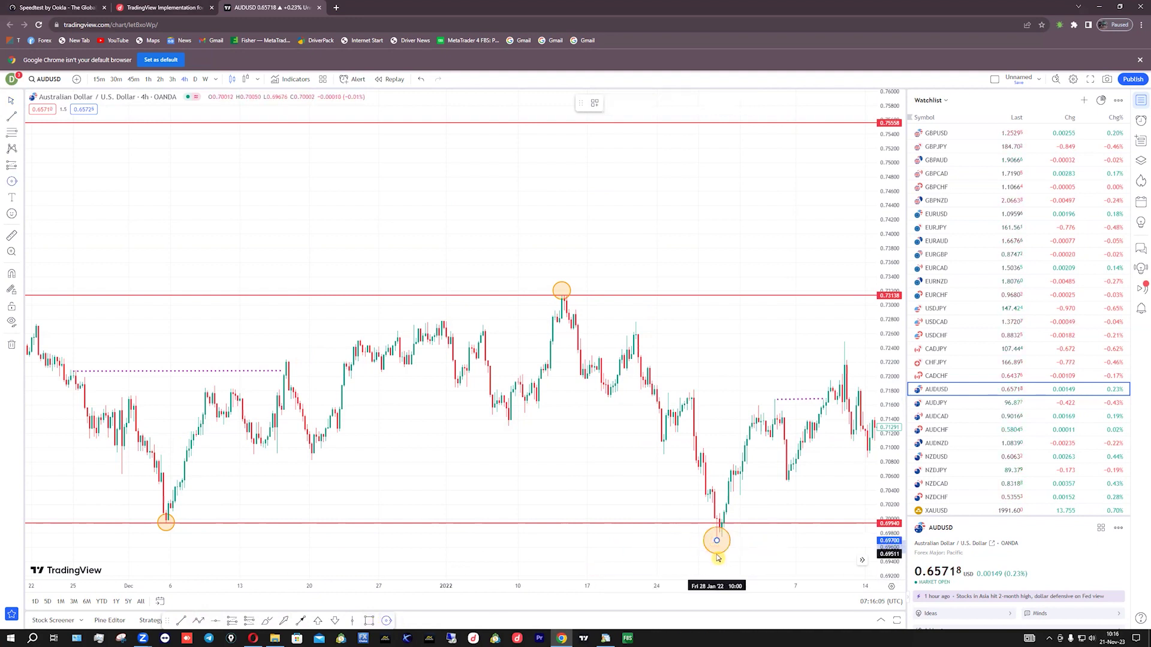
pyautogui.click(719, 550)
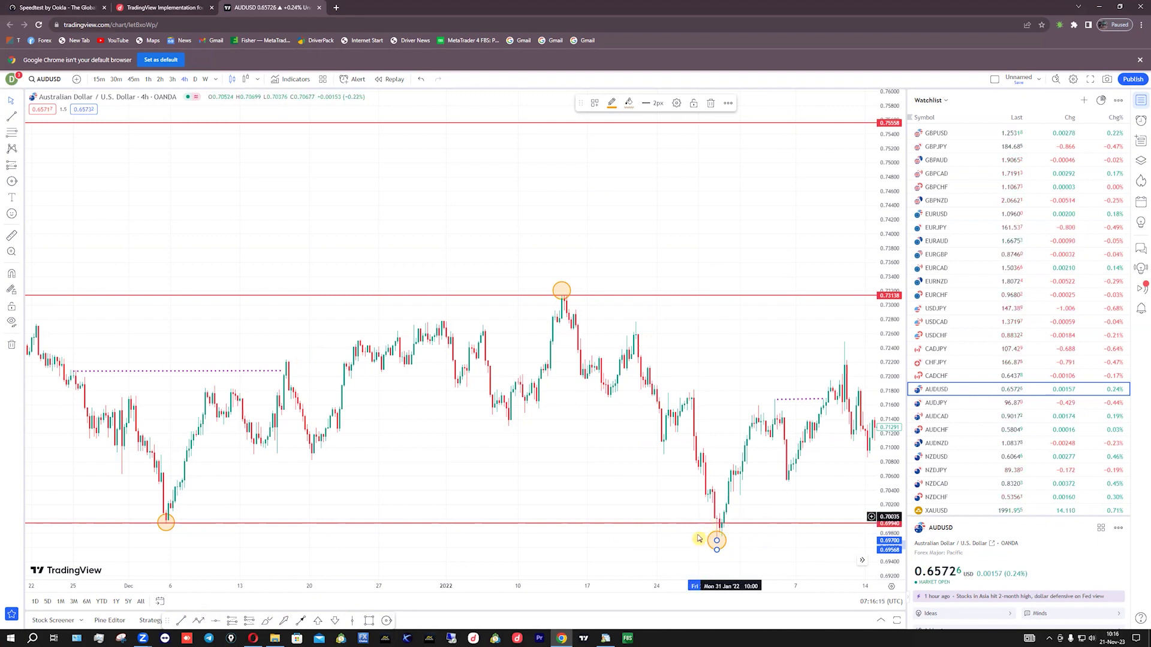
pyautogui.moveTo(738, 525); pyautogui.dragTo(737, 546)
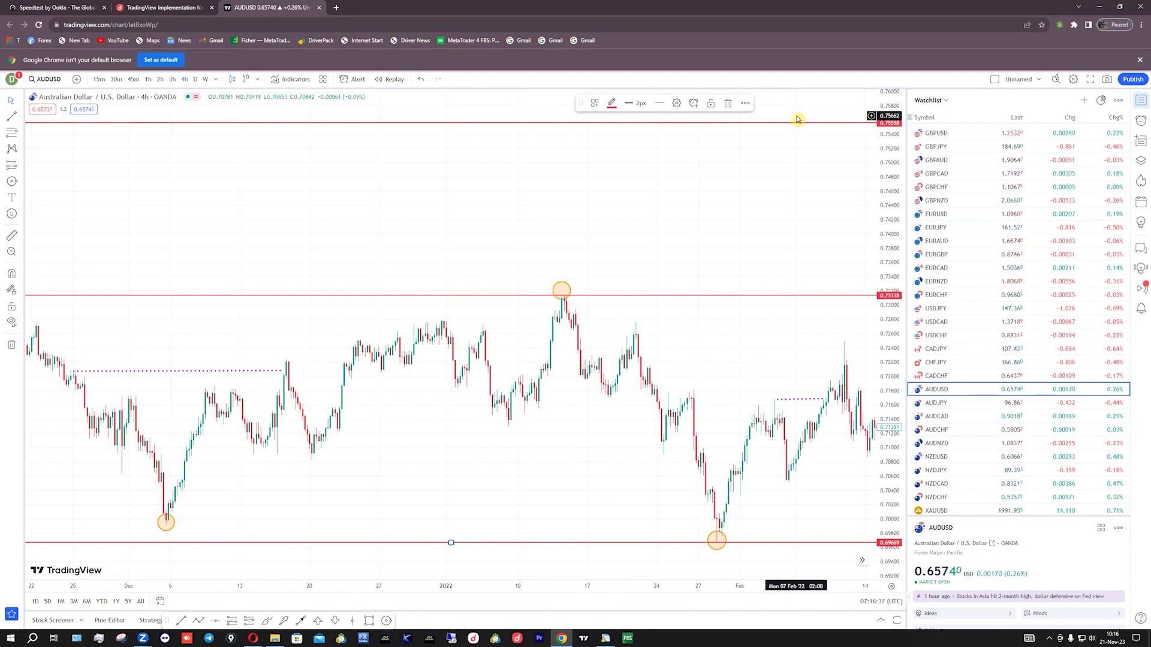
# - Examine the price action from February to May 2022 against the circled swings and the 0.73138 and 0.69669 range boundaries
pyautogui.click(702, 181)
pyautogui.moveTo(627, 188); pyautogui.dragTo(430, 191)
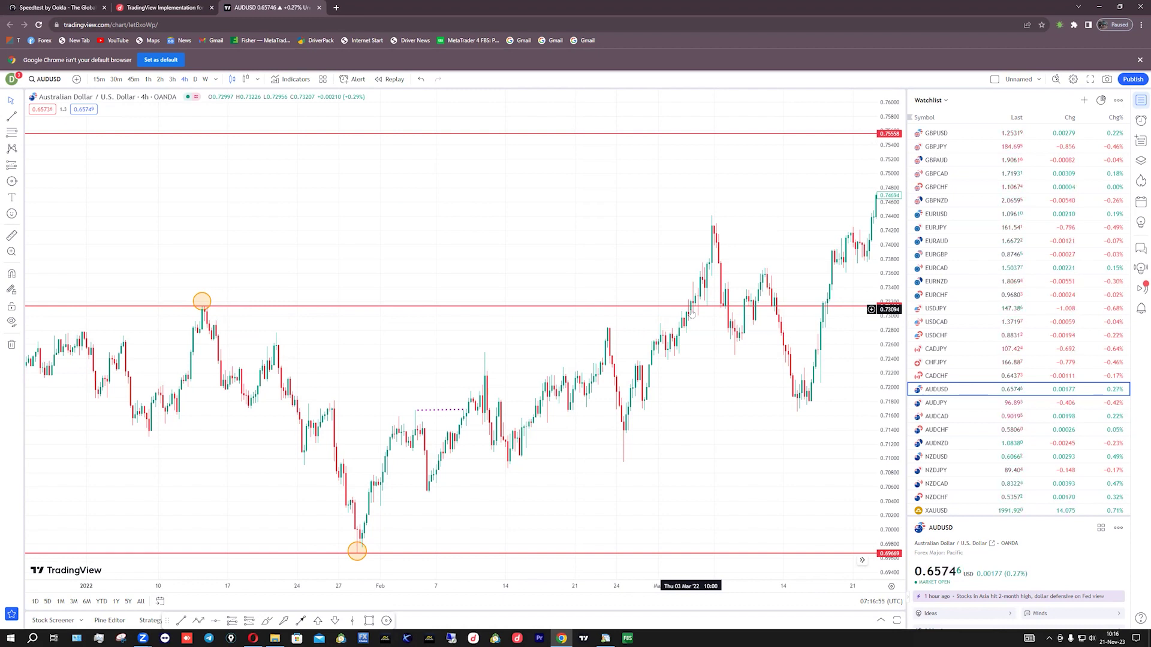
pyautogui.click(240, 306)
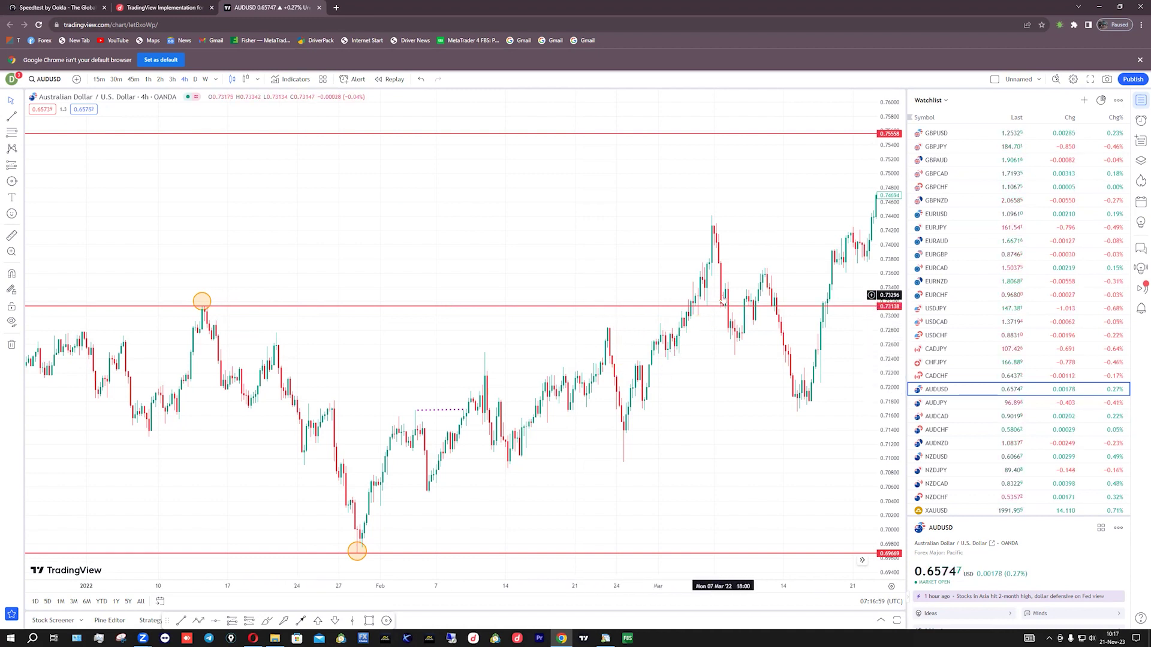
pyautogui.scroll(-5, 767, 276)
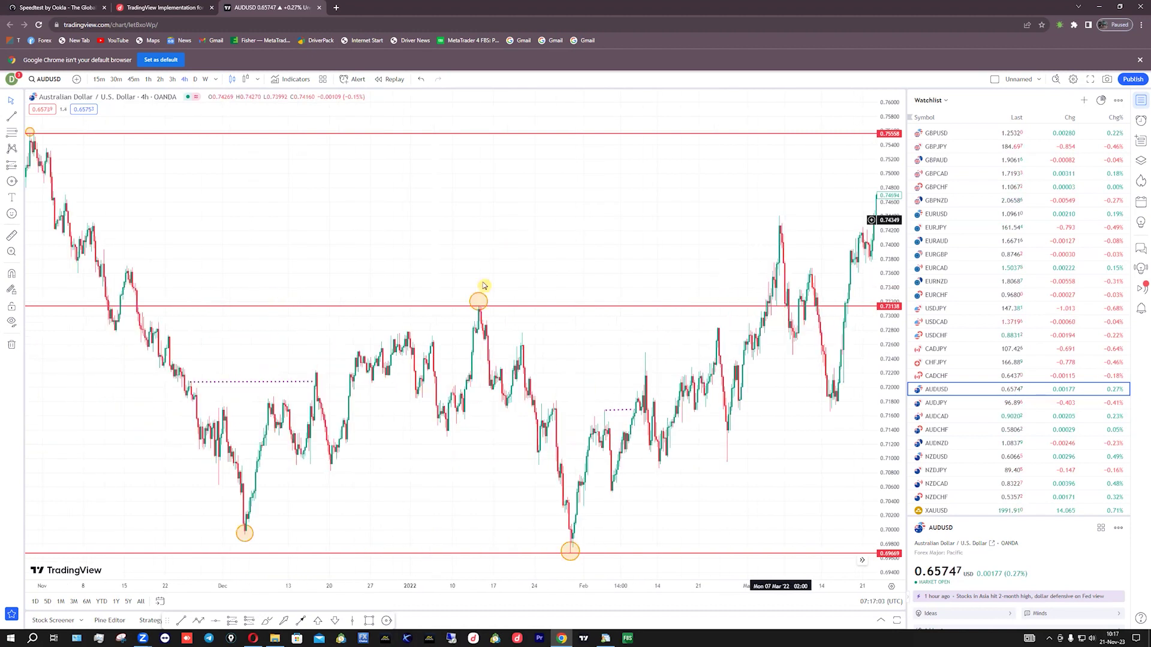
pyautogui.moveTo(502, 249); pyautogui.dragTo(290, 266)
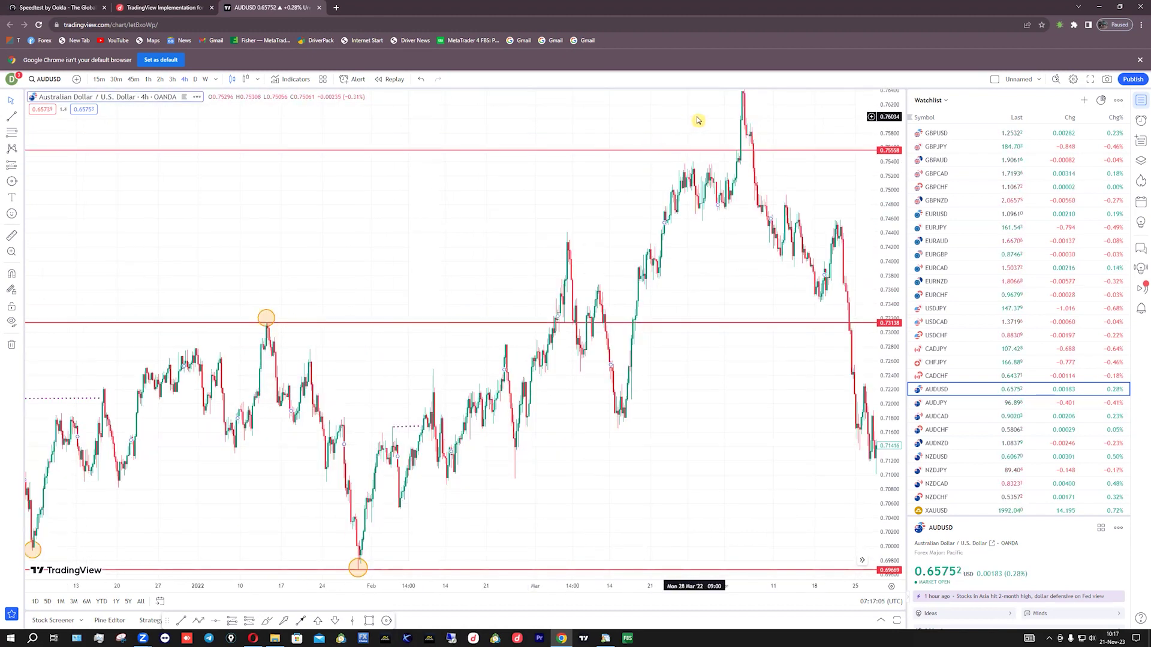
pyautogui.moveTo(623, 343); pyautogui.dragTo(436, 325)
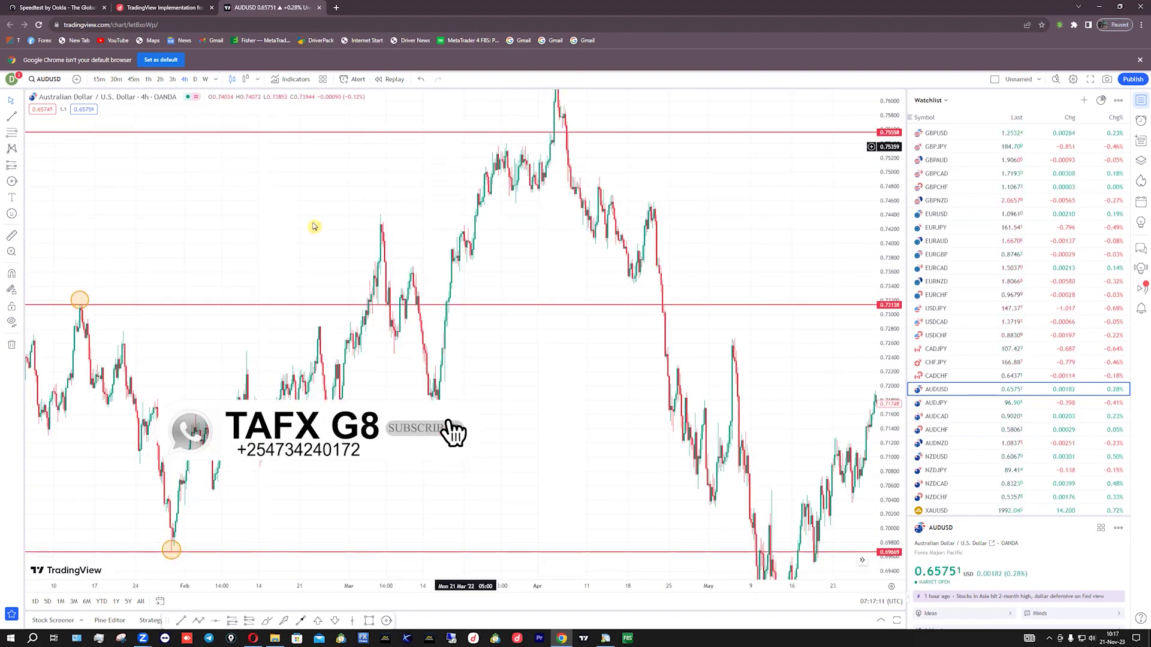
pyautogui.scroll(-1, 451, 301)
pyautogui.scroll(-2, 451, 301)
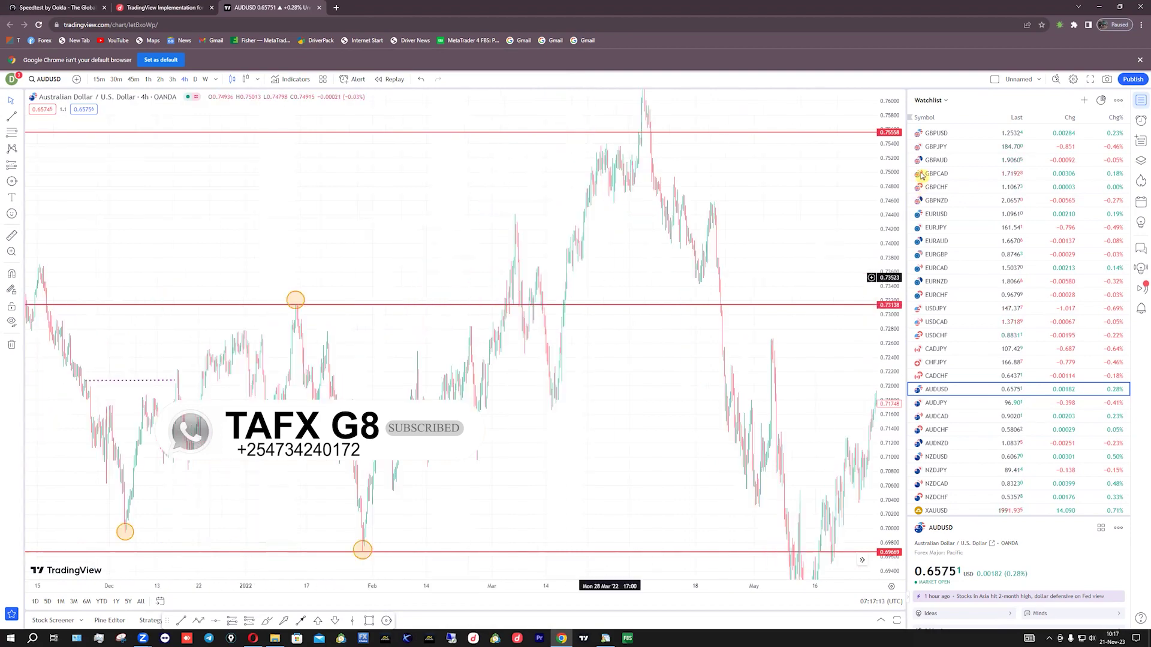
# - Draw a path through the December low, 13 January high, 28 January low, 5 April high and mid-May low, and remove it
pyautogui.moveTo(887, 278); pyautogui.dragTo(869, 324)
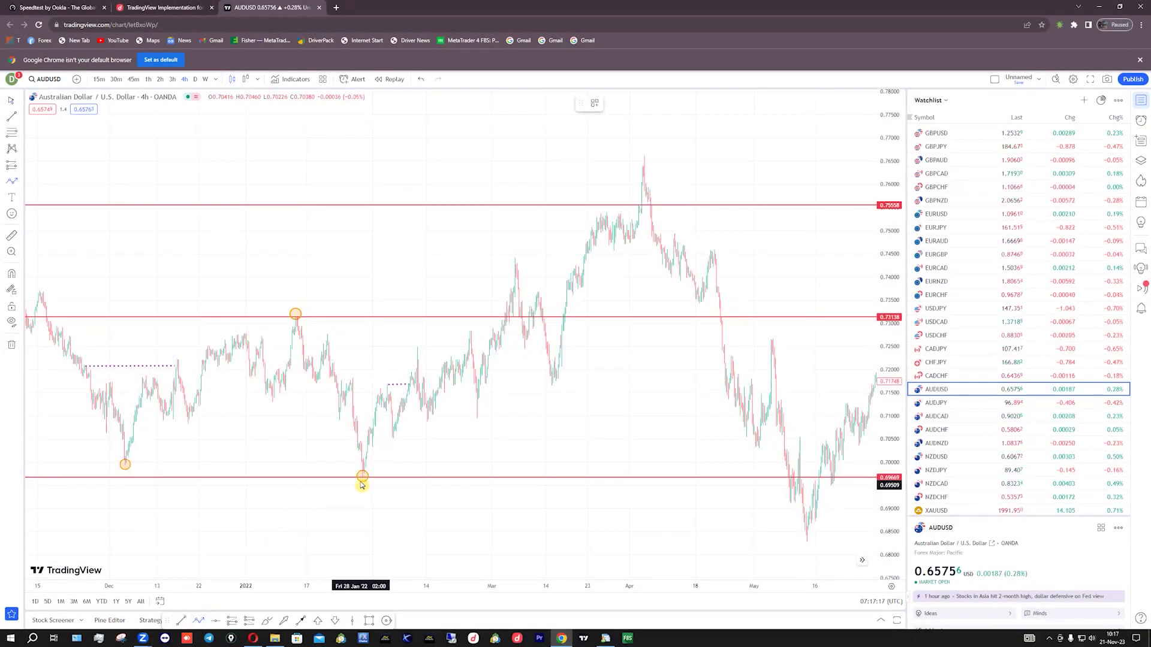
pyautogui.moveTo(125, 464); pyautogui.dragTo(298, 325)
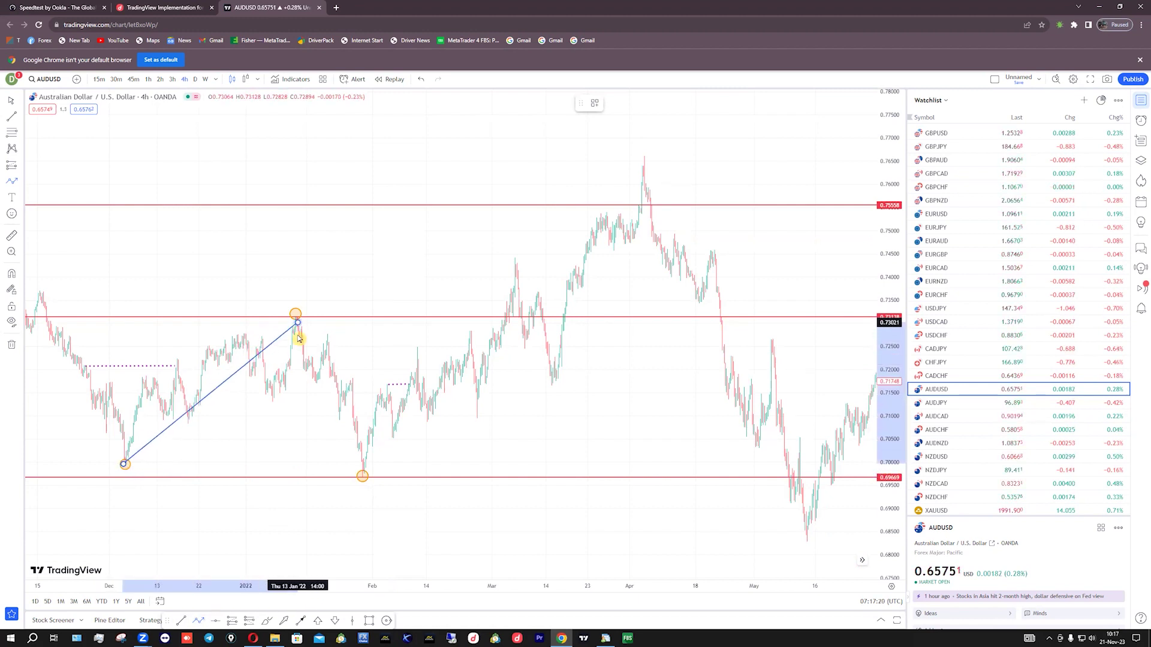
pyautogui.click(362, 473)
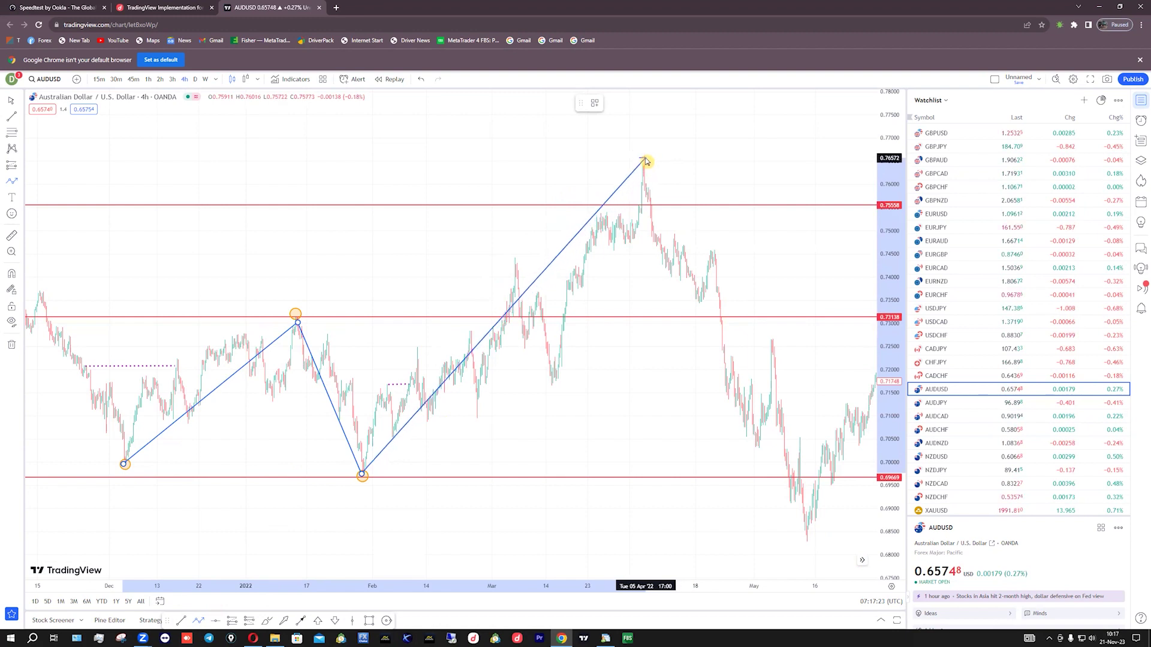
pyautogui.click(646, 159)
pyautogui.doubleClick(808, 525)
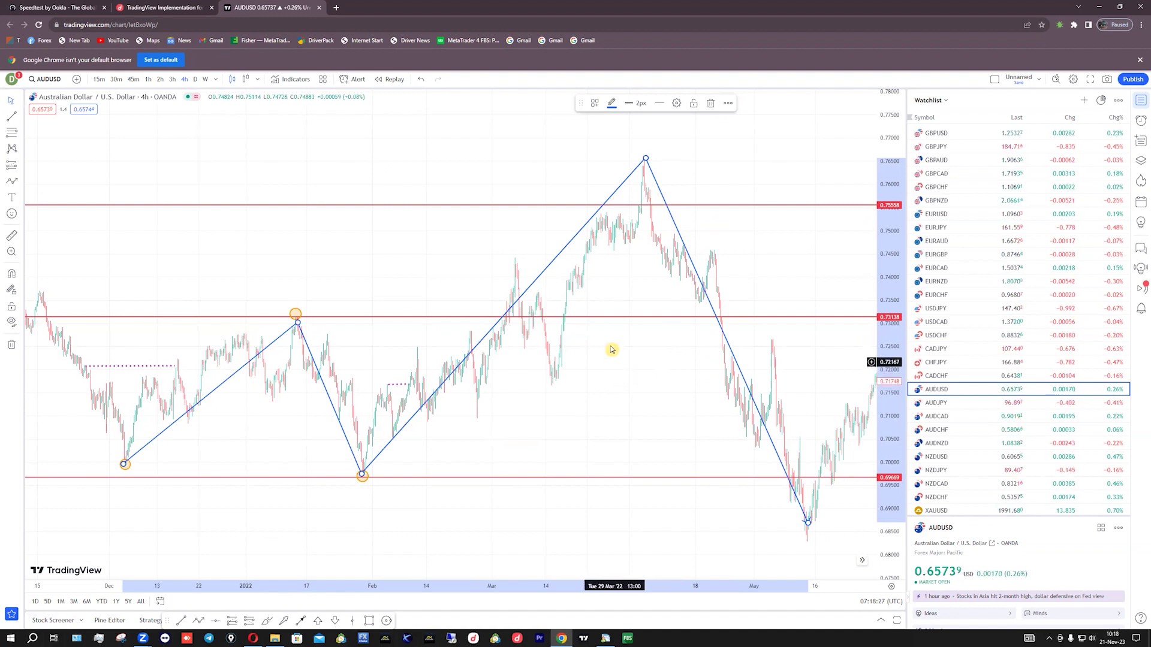
pyautogui.rightClick(646, 160)
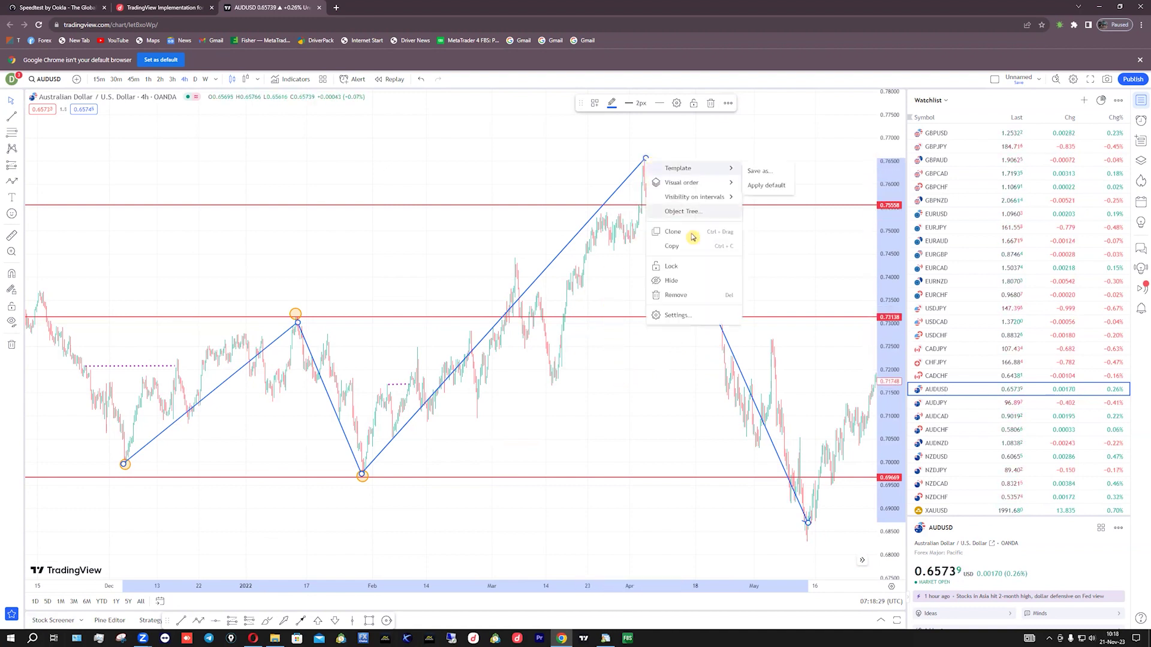
pyautogui.click(676, 295)
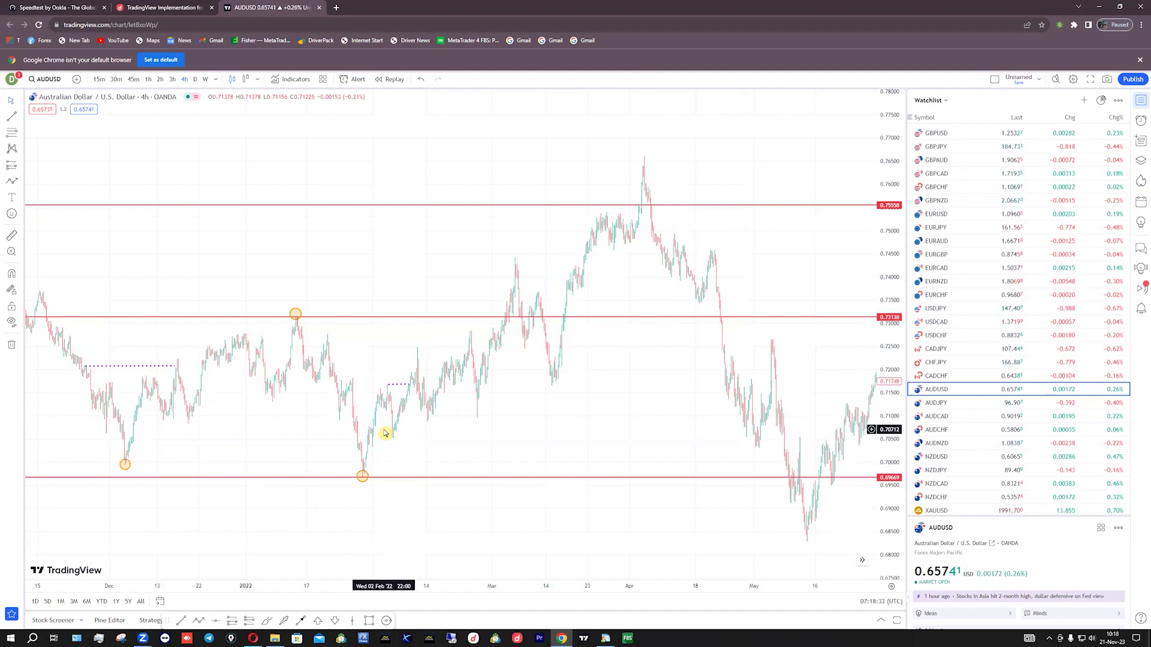
# - Circle the 7 March 2022 swing high, centring the small circle at about 0.7449
pyautogui.scroll(3, 385, 433)
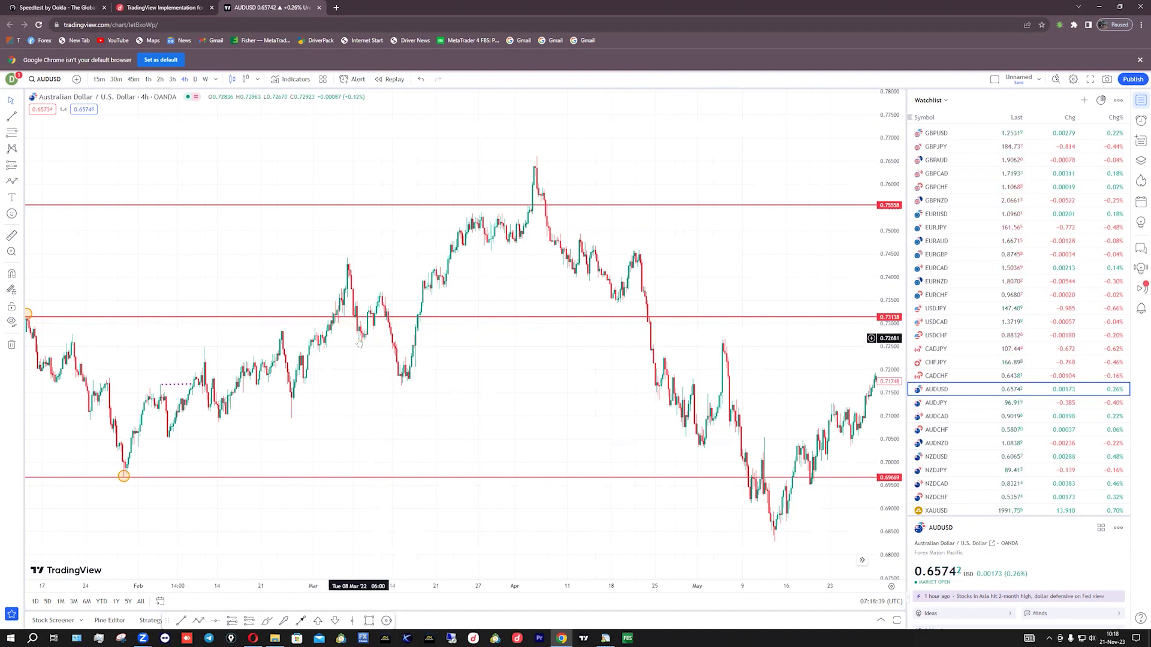
pyautogui.scroll(5, 359, 341)
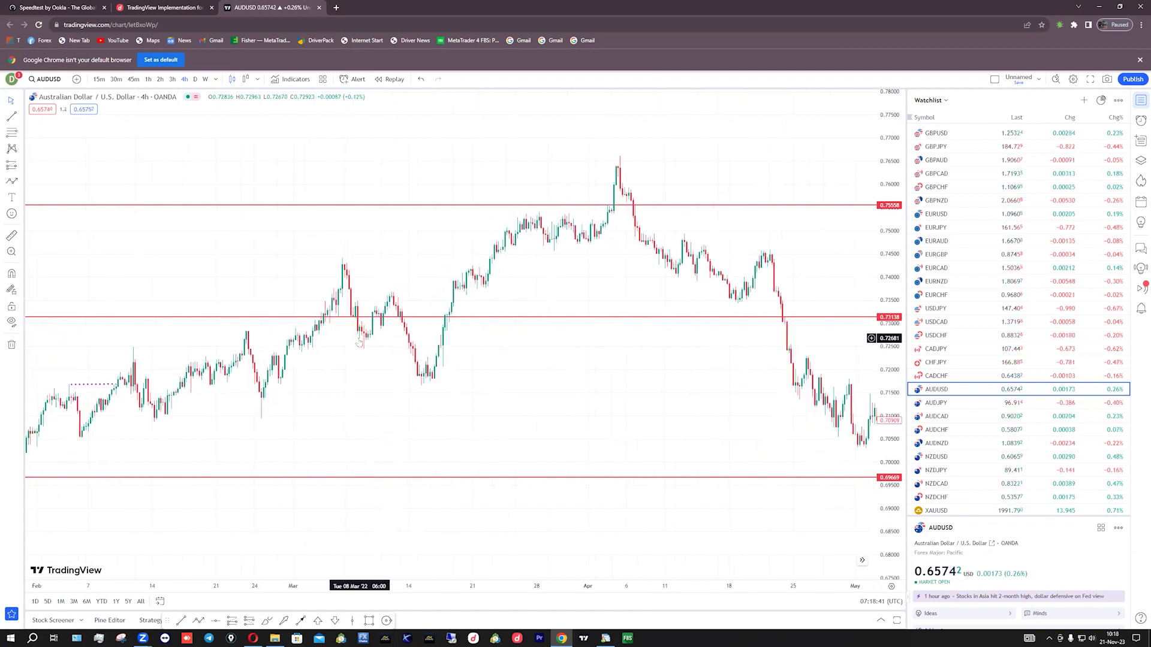
pyautogui.moveTo(881, 432); pyautogui.dragTo(880, 366)
pyautogui.moveTo(203, 403); pyautogui.dragTo(603, 376)
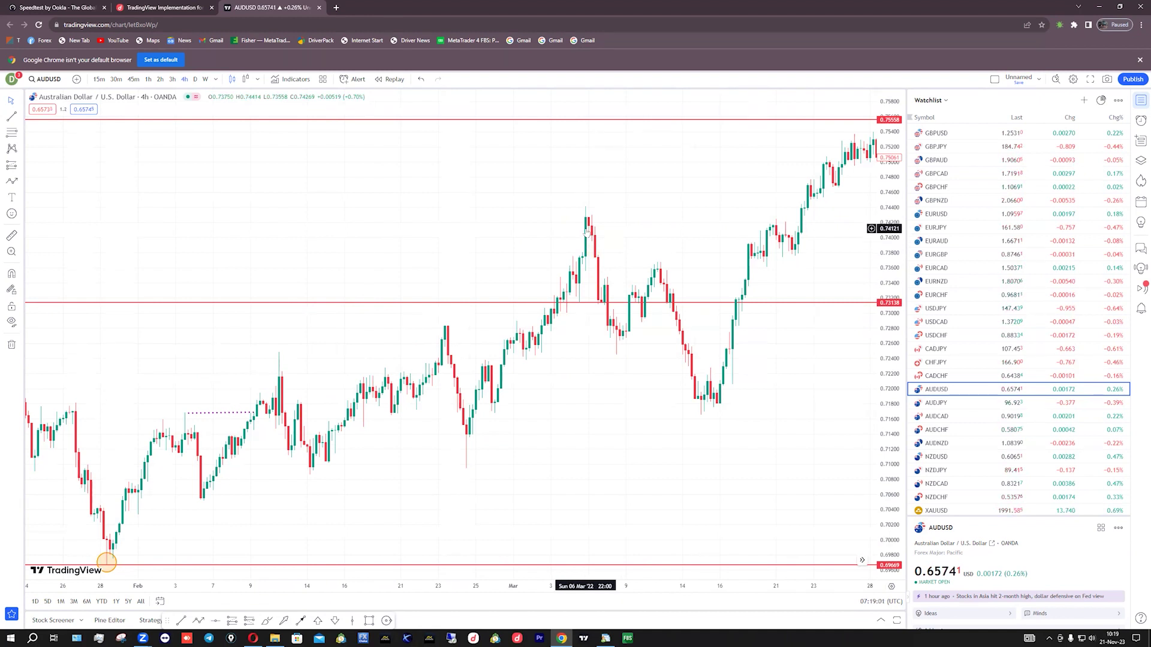
pyautogui.scroll(-4, 587, 231)
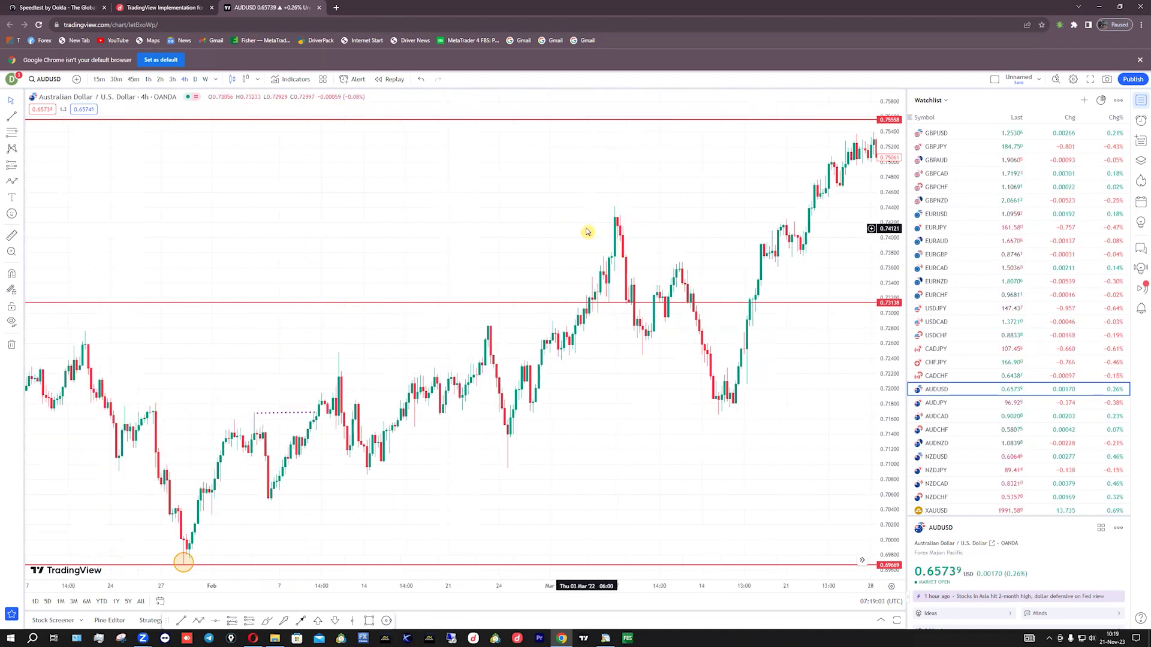
pyautogui.moveTo(397, 246); pyautogui.dragTo(380, 244)
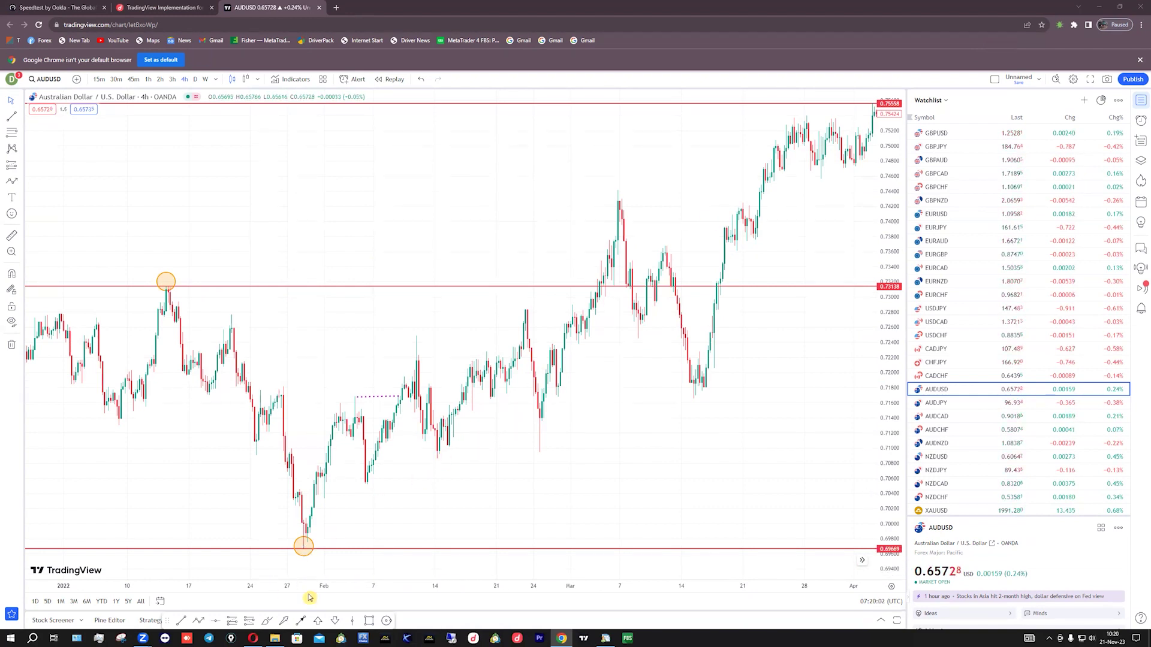
pyautogui.click(387, 621)
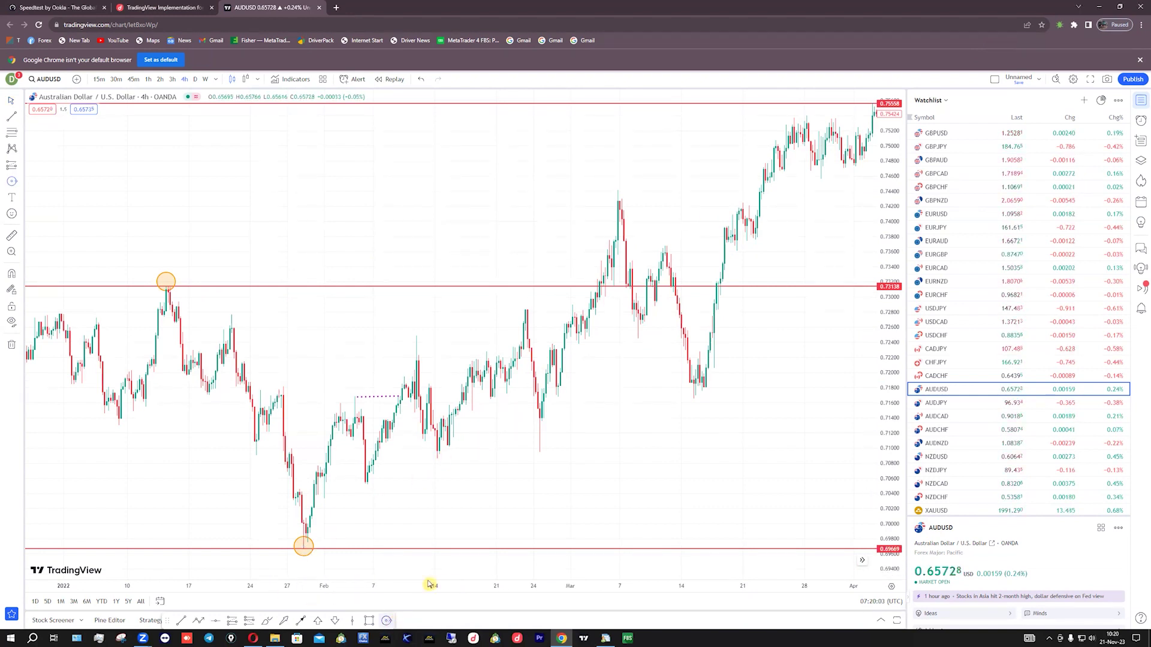
pyautogui.click(618, 185)
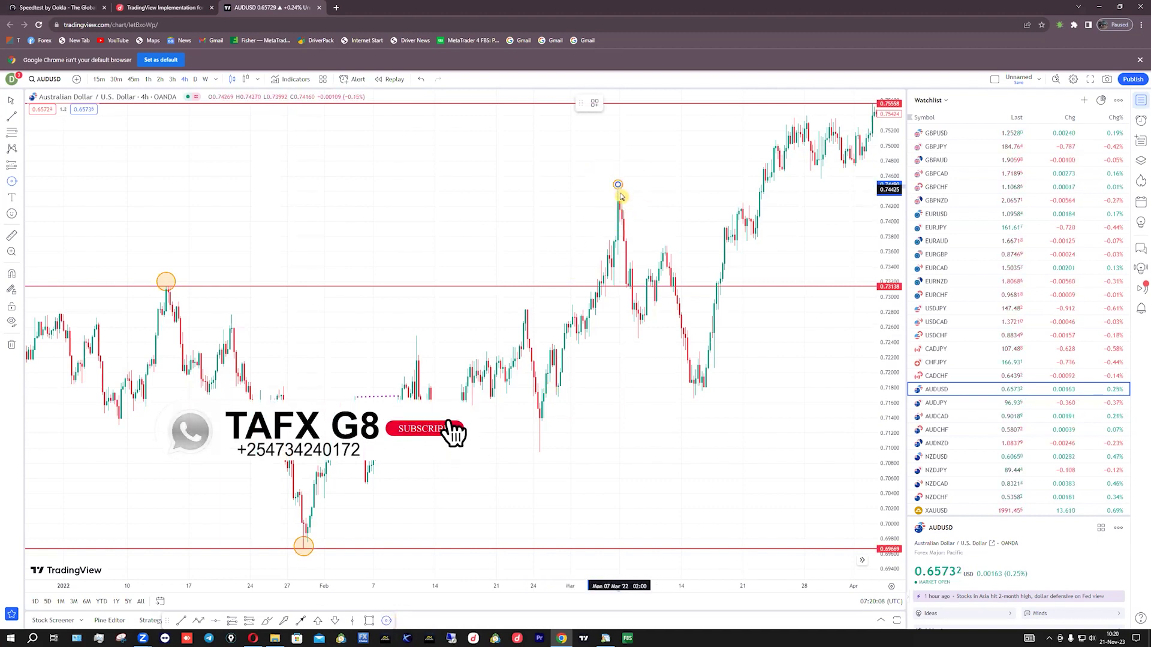
pyautogui.click(620, 192)
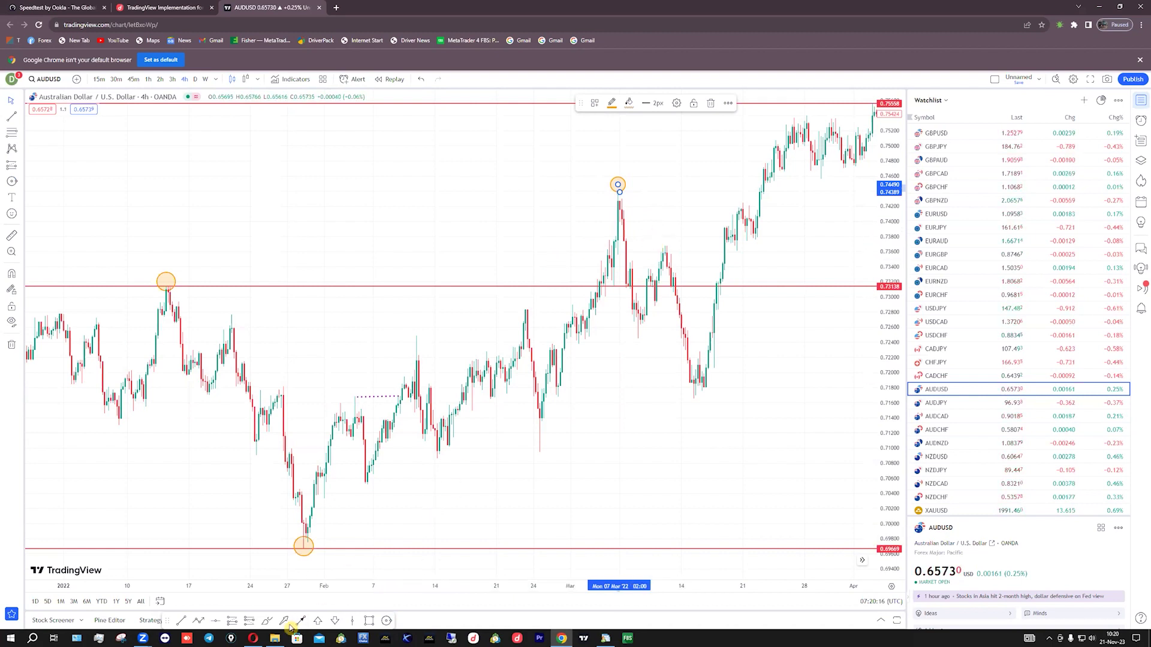
# - Draw a dotted trend line from the 7 March 2022 high to the 22 March 05:00 candle, at about 0.7439
pyautogui.click(775, 206)
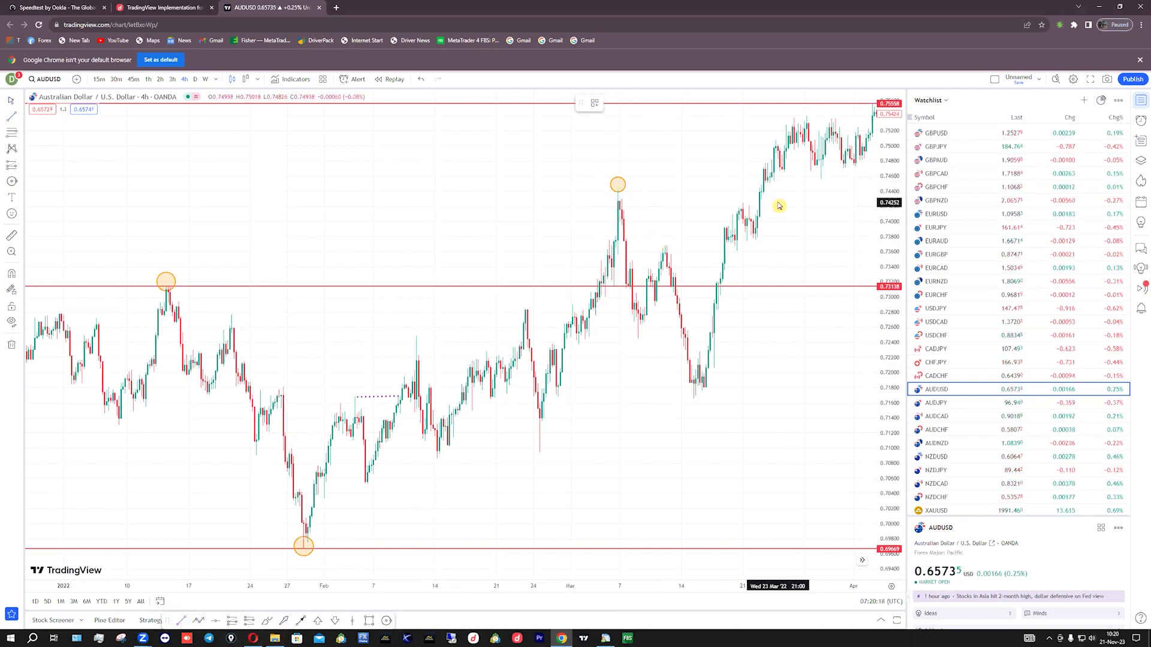
pyautogui.click(618, 191)
pyautogui.click(758, 195)
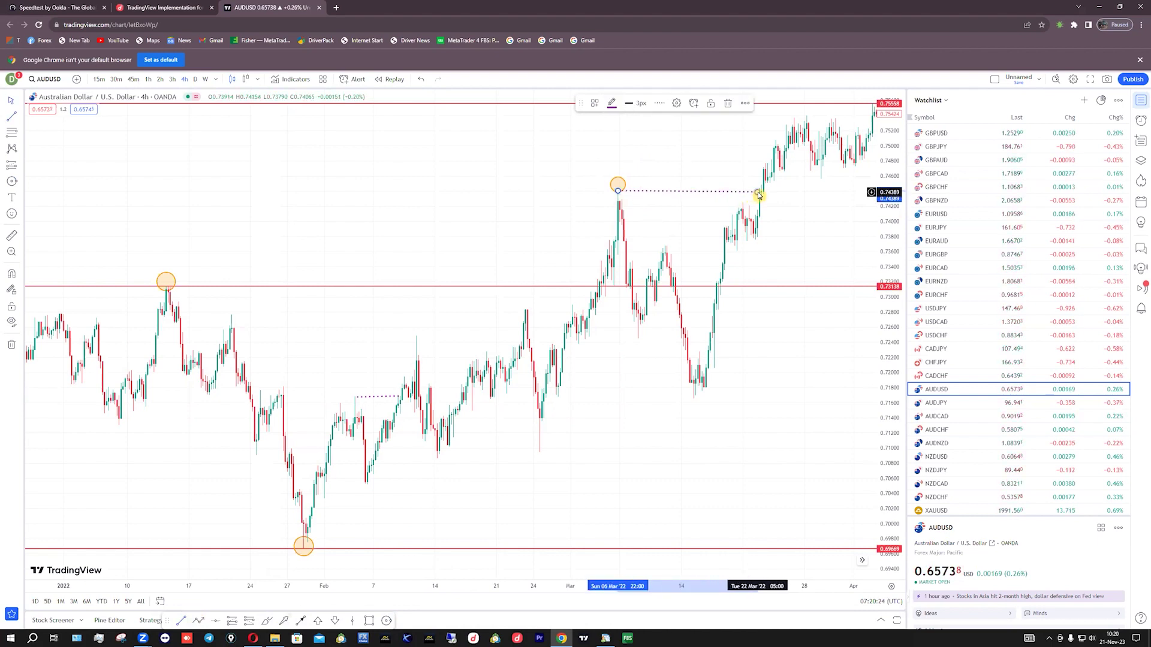
# - Circle the 15 March 2022 swing low, centring the circle at about 0.7173
pyautogui.click(637, 476)
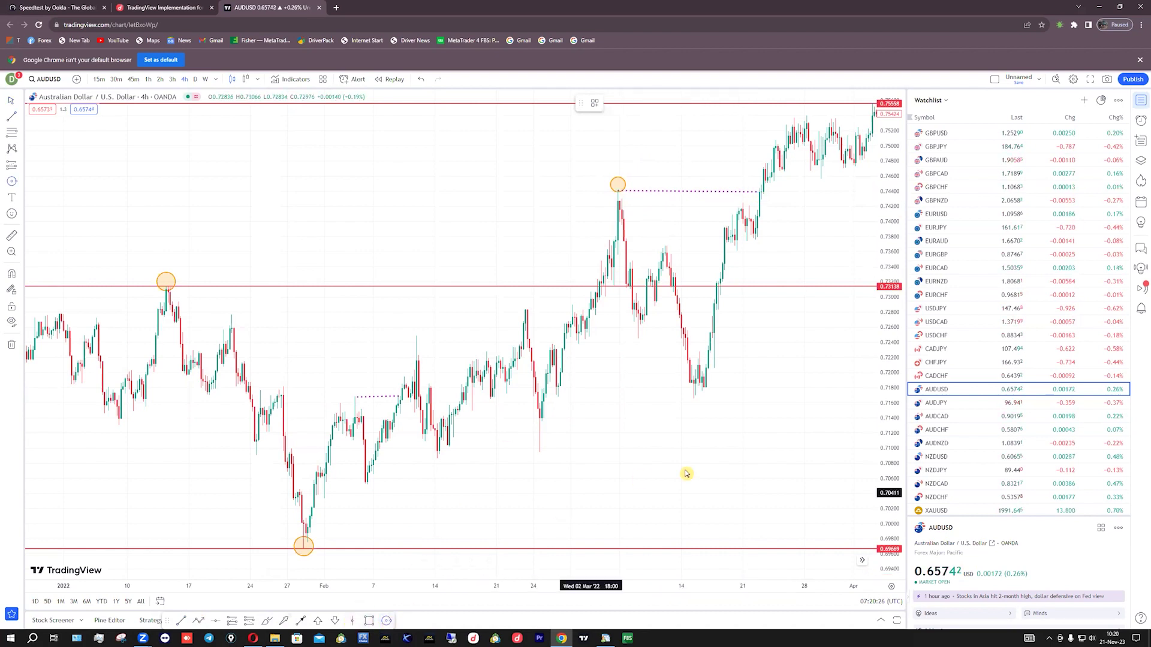
pyautogui.click(692, 393)
pyautogui.click(732, 390)
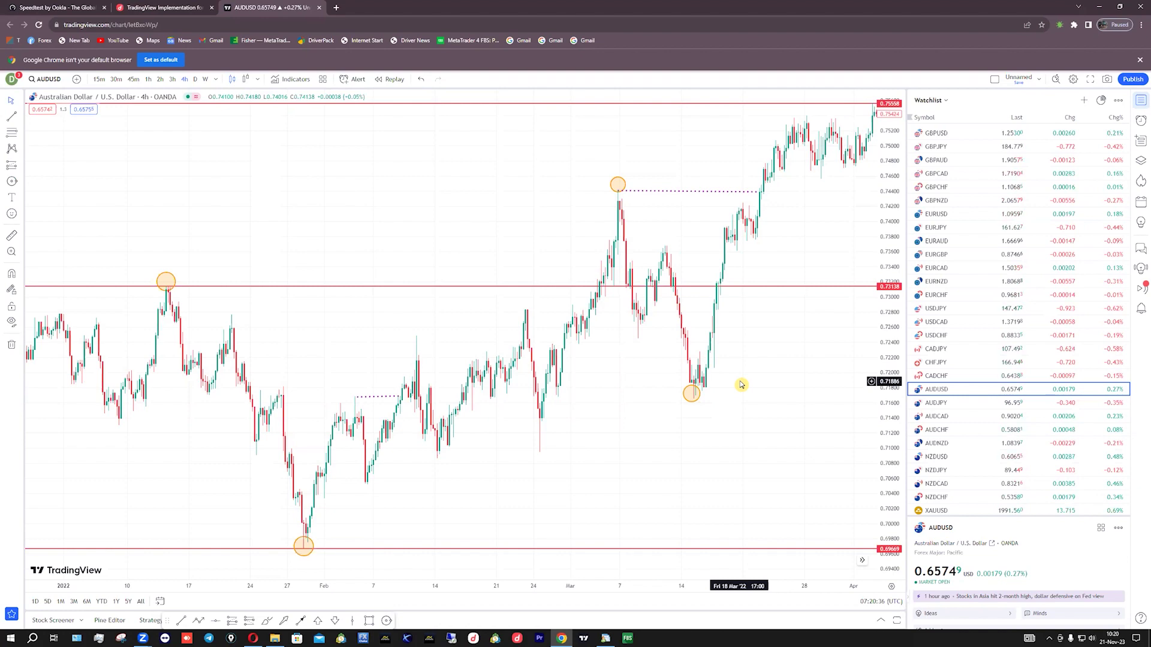
# - Examine the circled January to March 2022 swings and the following price action against the 0.75558, 0.73138 and 0.69669 range lines
pyautogui.scroll(-6, 741, 385)
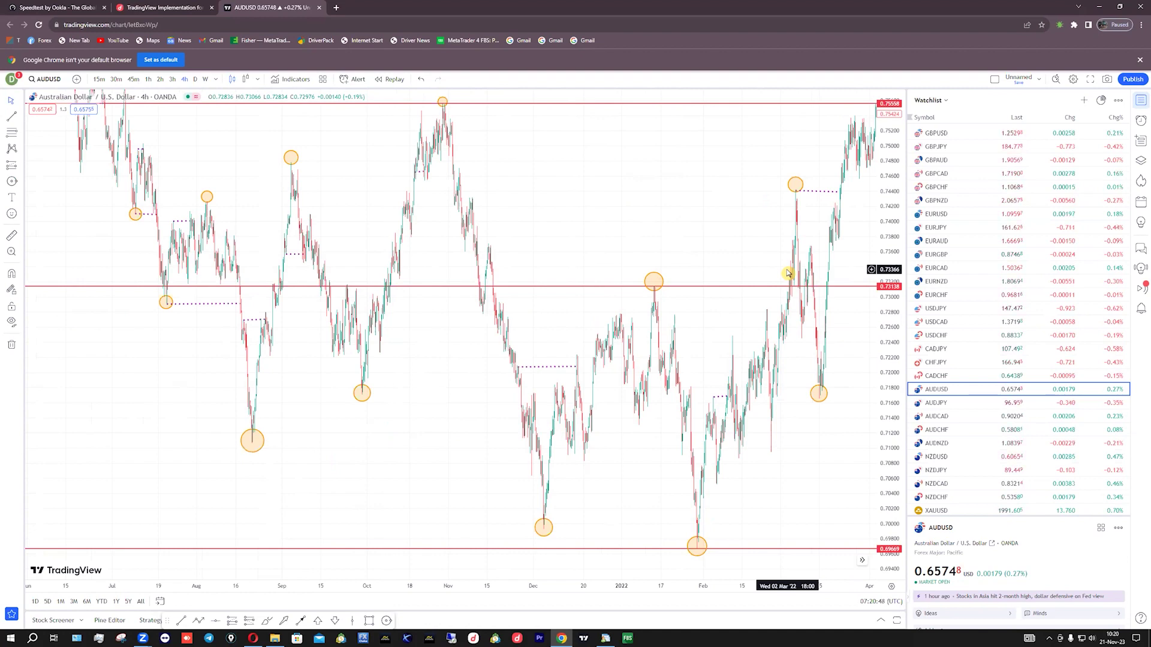
pyautogui.scroll(5, 788, 272)
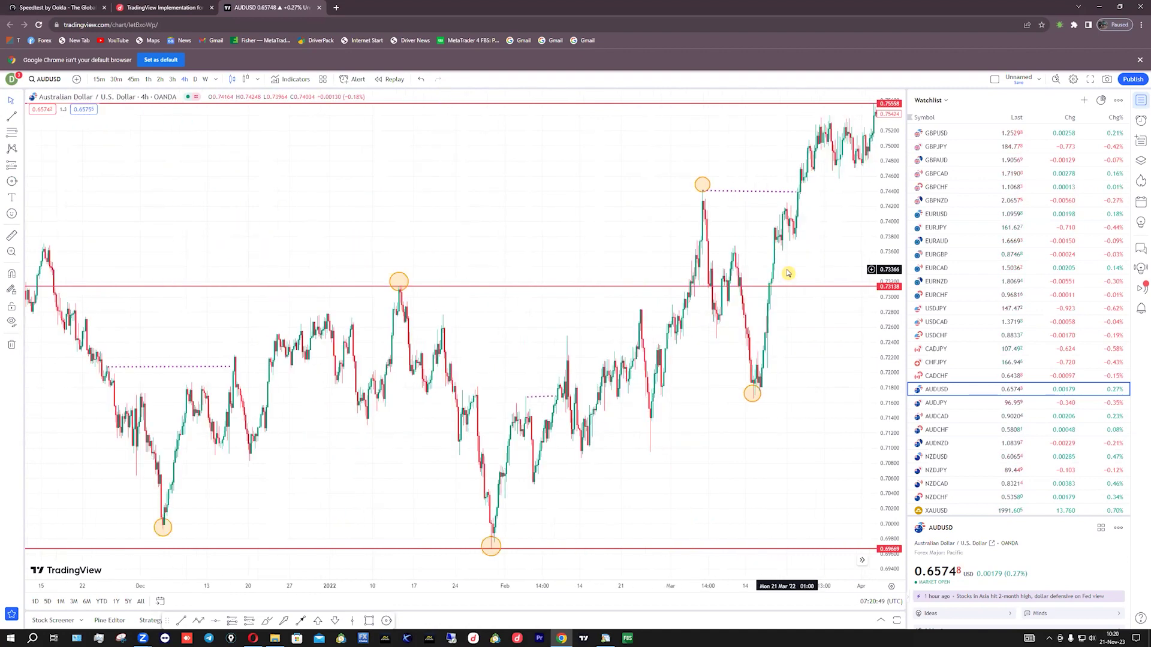
pyautogui.scroll(5, 787, 273)
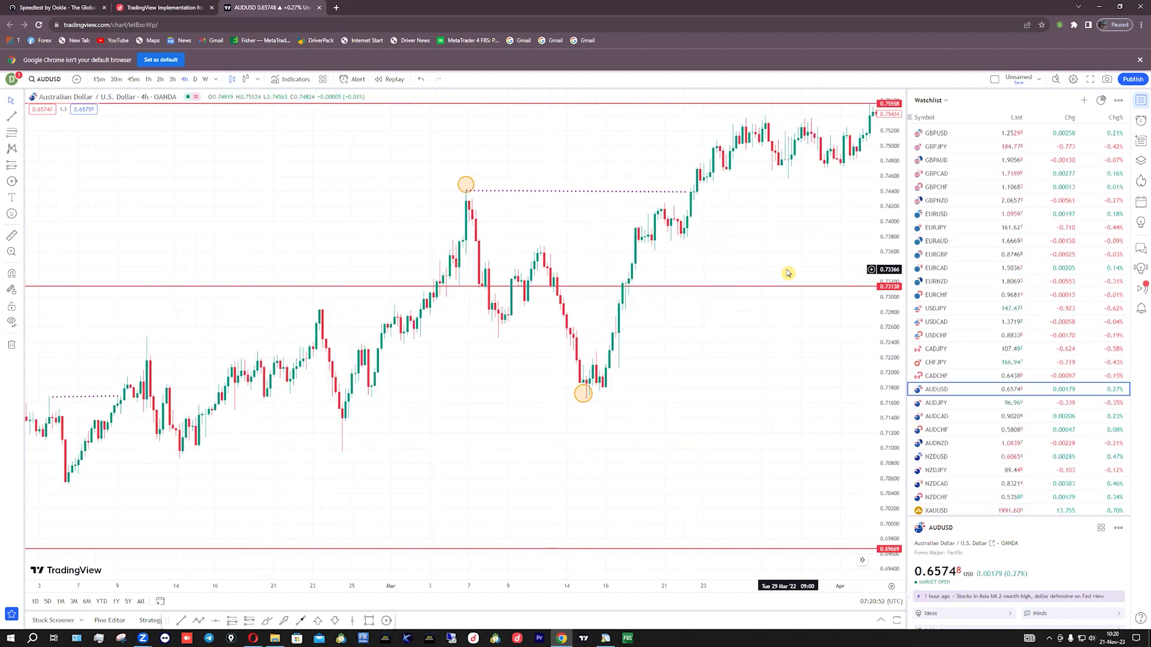
pyautogui.scroll(2, 788, 273)
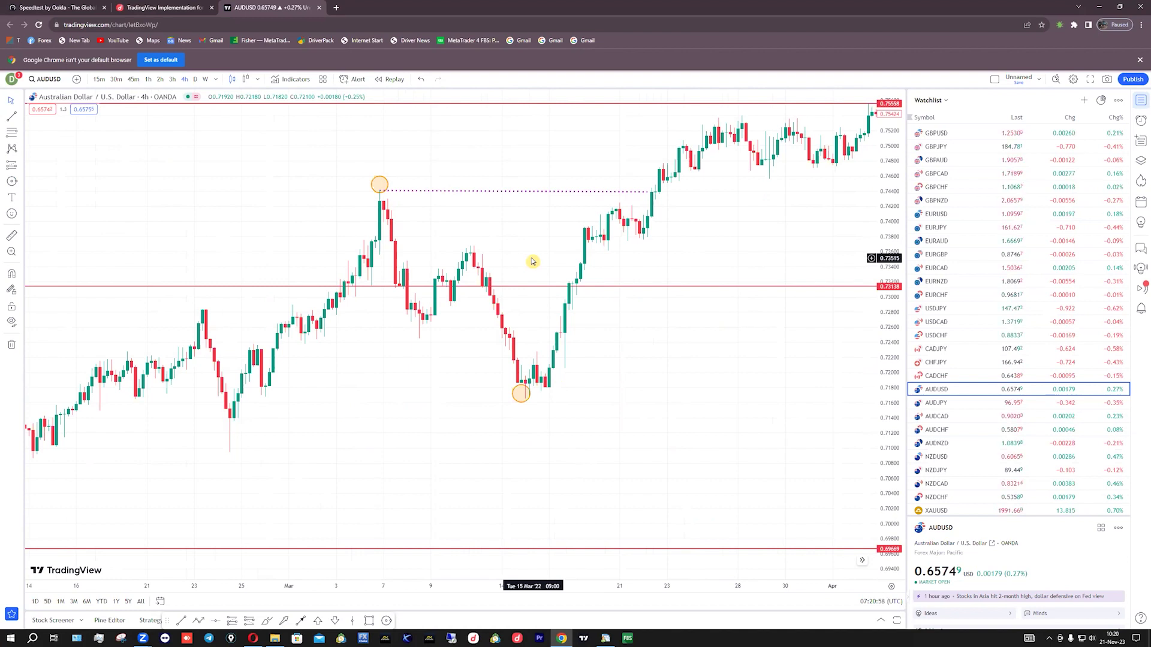
pyautogui.scroll(-2, 532, 261)
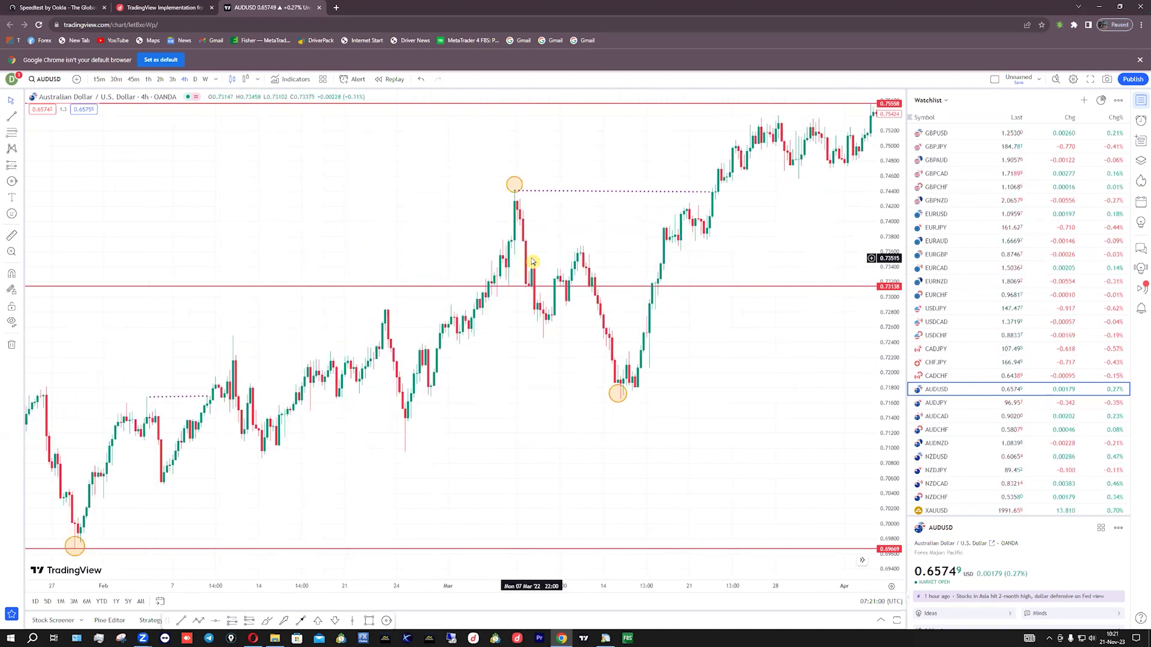
pyautogui.scroll(-1, 533, 262)
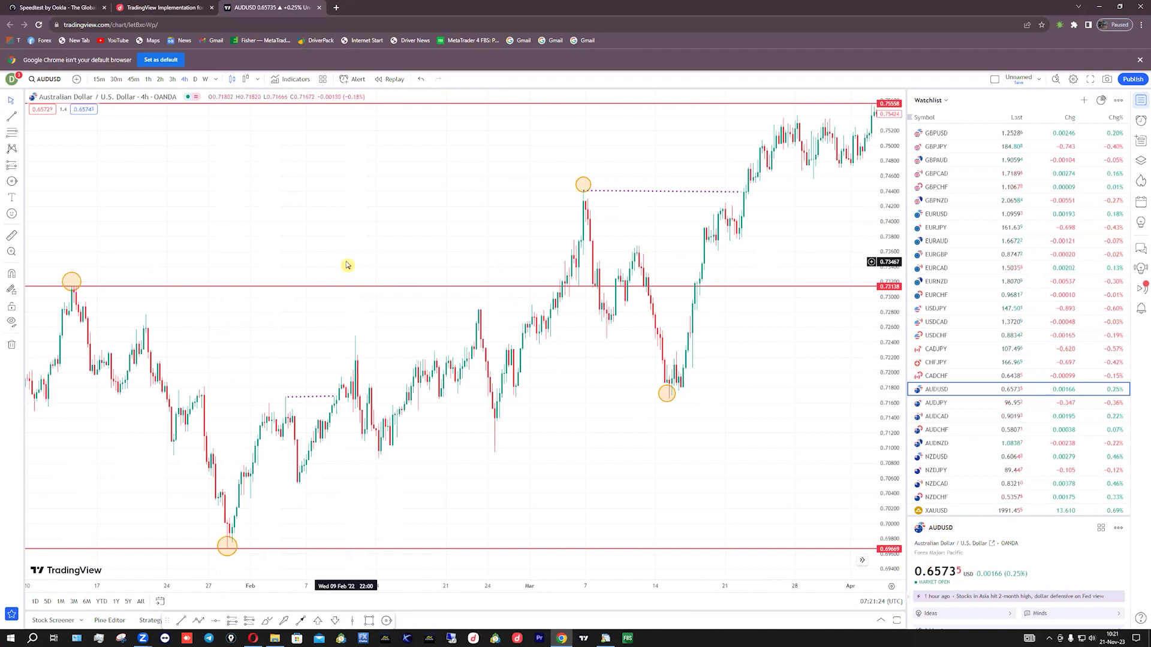
pyautogui.moveTo(316, 248); pyautogui.dragTo(418, 232)
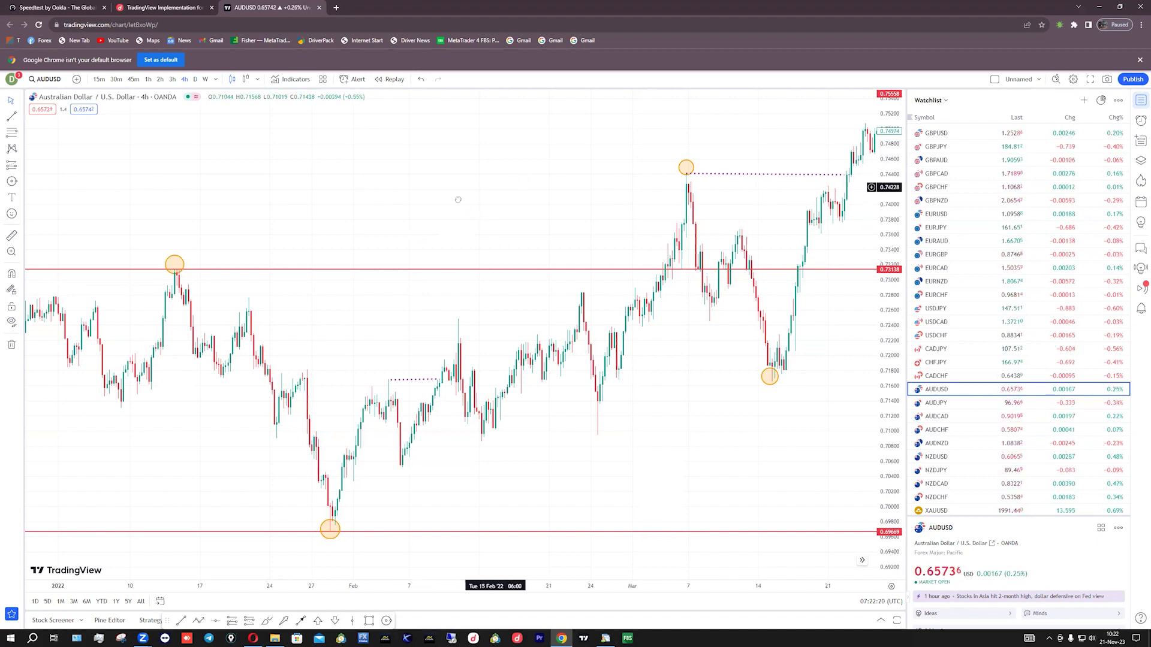
pyautogui.moveTo(498, 200); pyautogui.dragTo(157, 268)
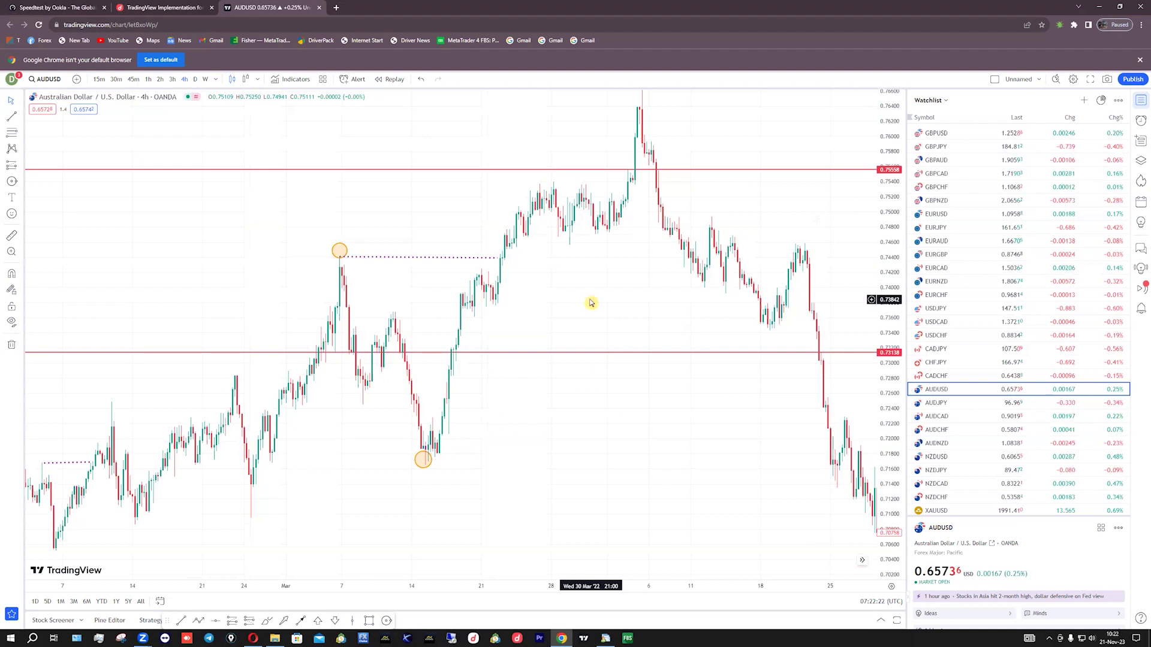